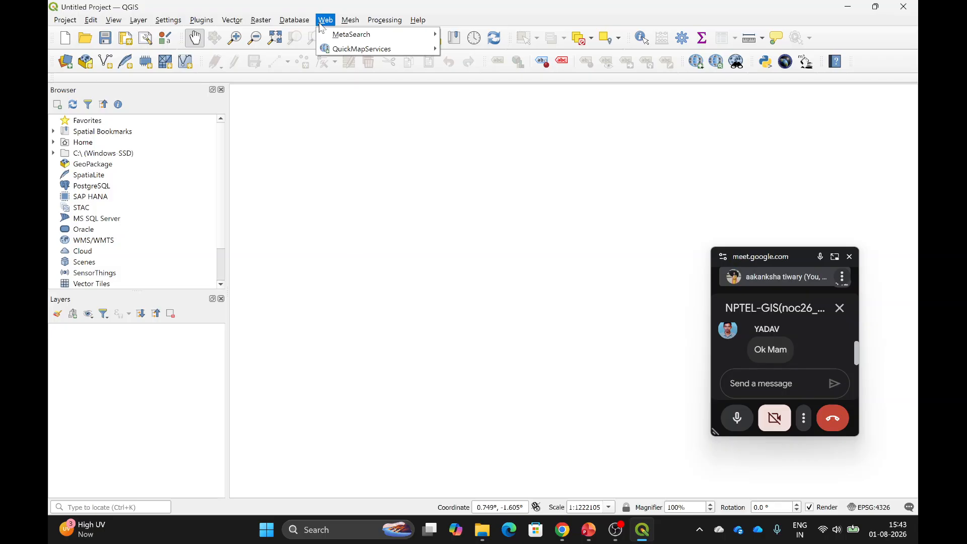
Add the OpenTopoMap basemap from QuickMapServices > OpenStreetMap.
mouse_move(371, 53)
mouse_move(465, 53)
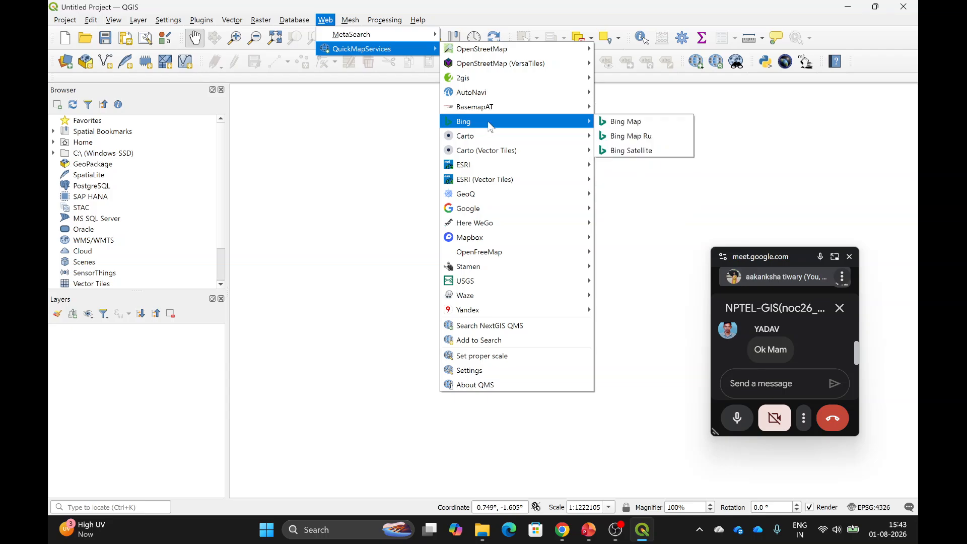
mouse_move(510, 52)
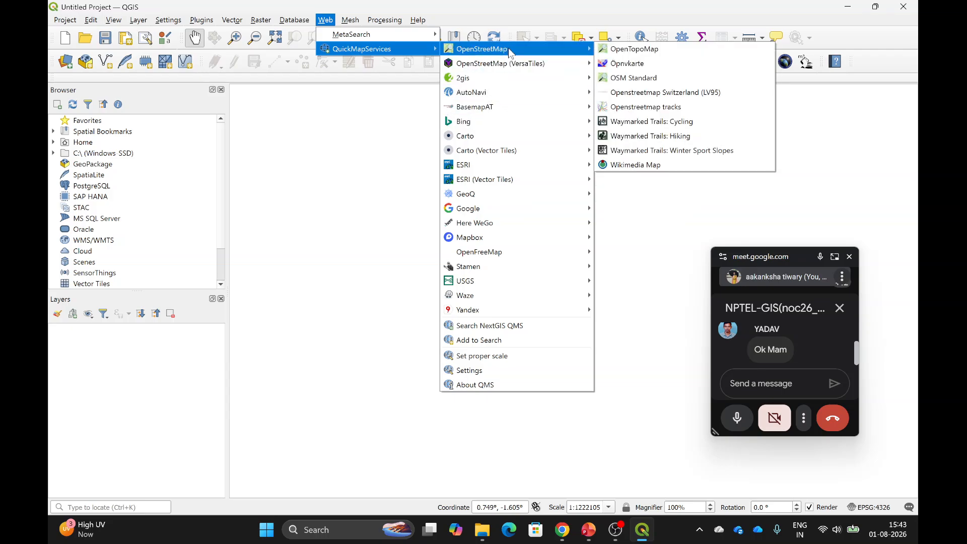
click(613, 50)
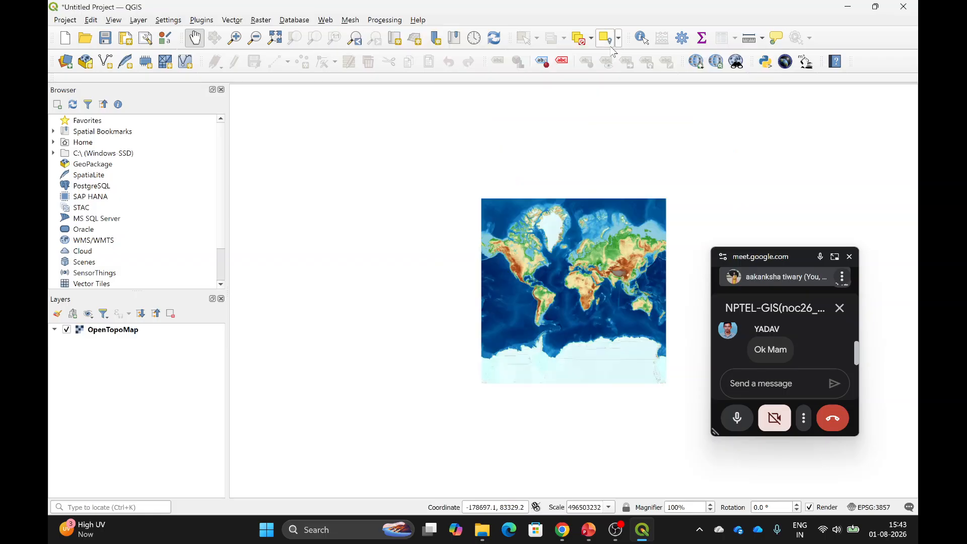
Pan and zoom the canvas so the whole world relief map is framed and centred.
drag(569, 261, 458, 223)
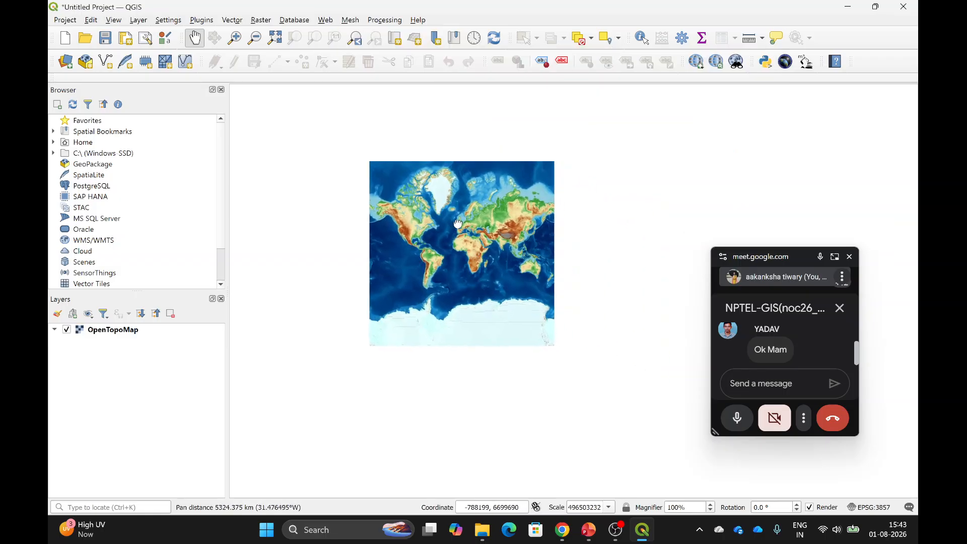
scroll(458, 222, up, 1)
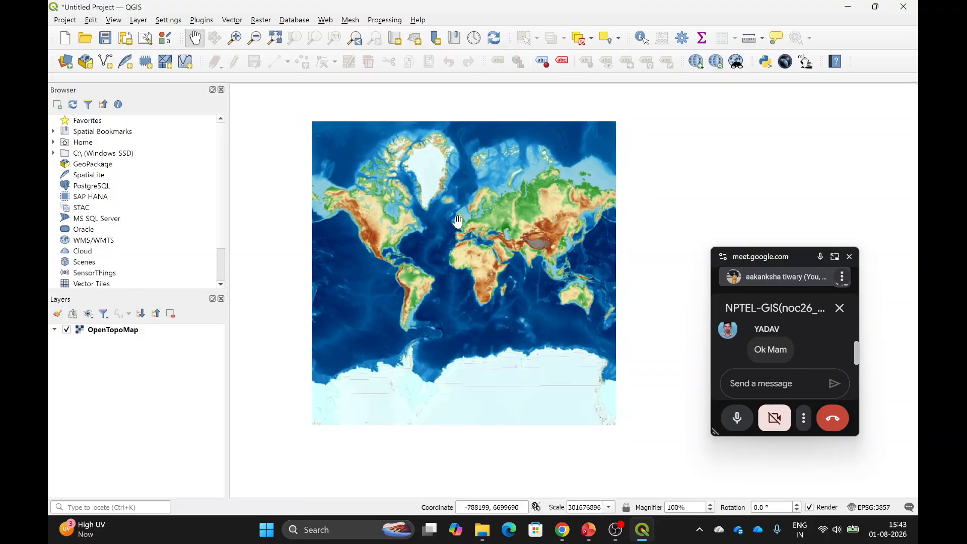
drag(427, 260, 456, 276)
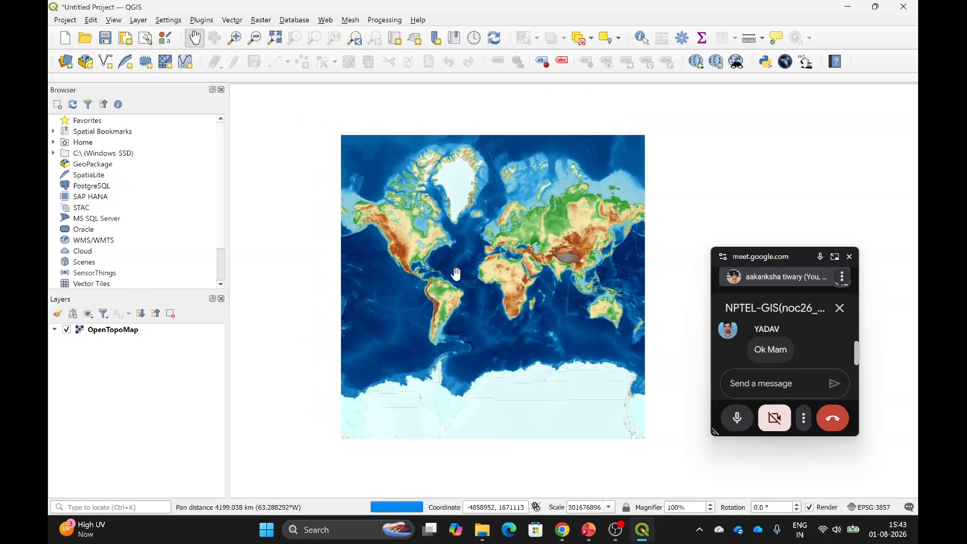
scroll(456, 274, up, 1)
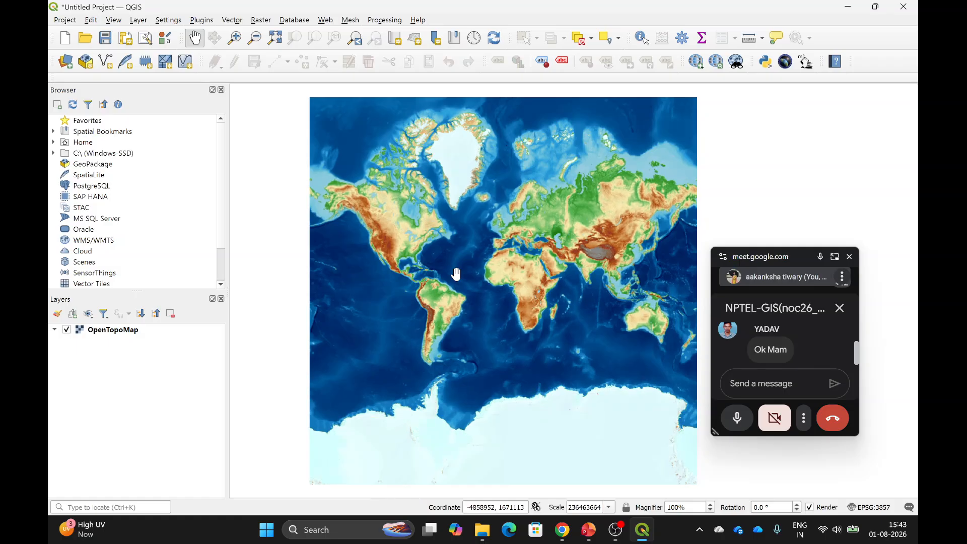
scroll(437, 321, down, 1)
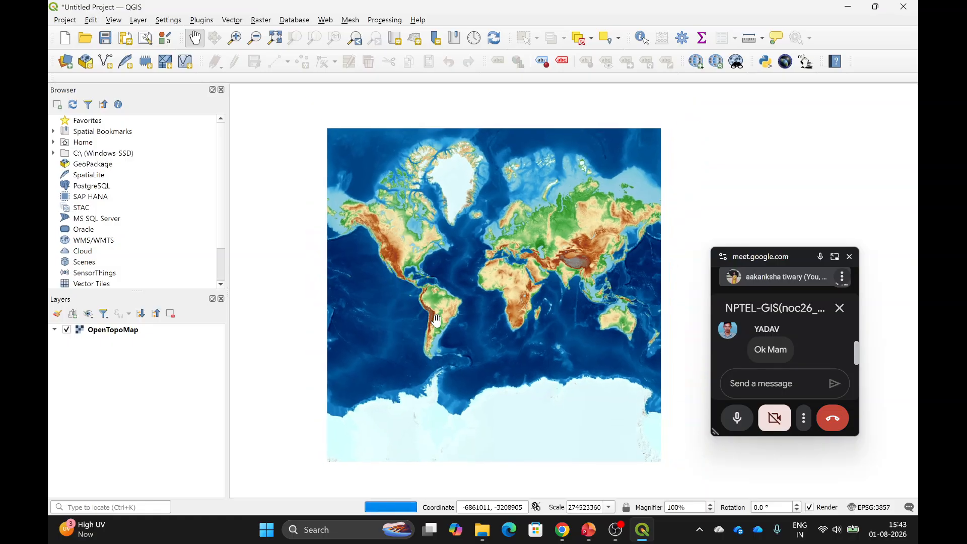
scroll(436, 320, up, 1)
drag(523, 300, 520, 290)
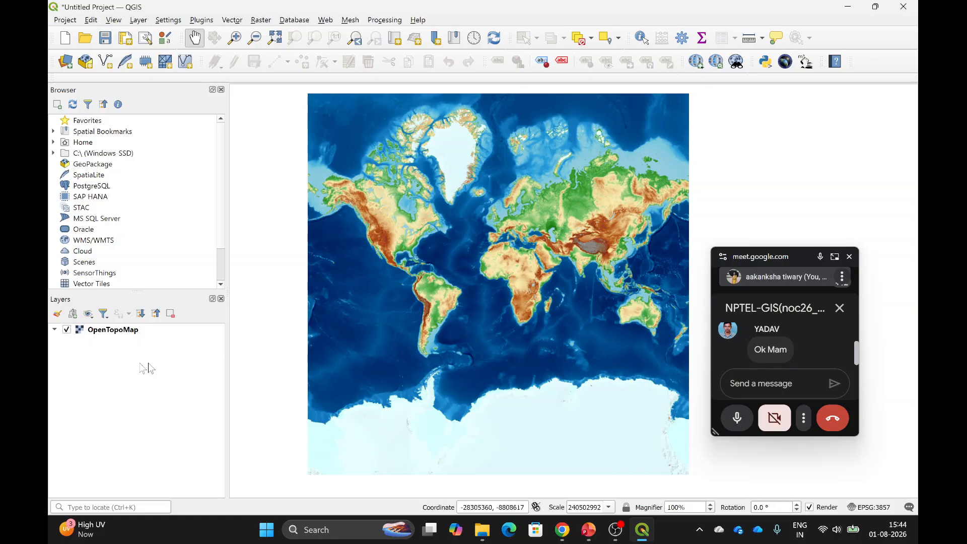
right_click(111, 334)
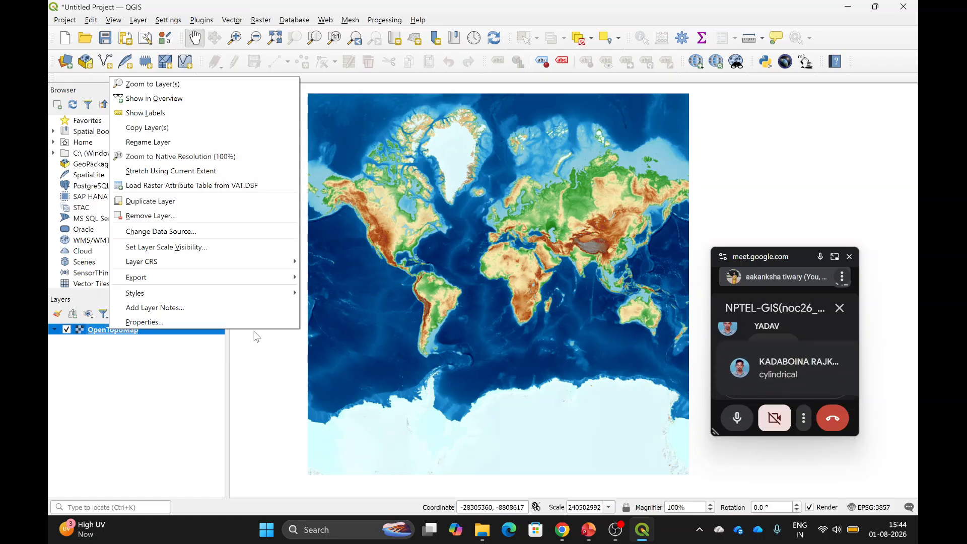
click(225, 326)
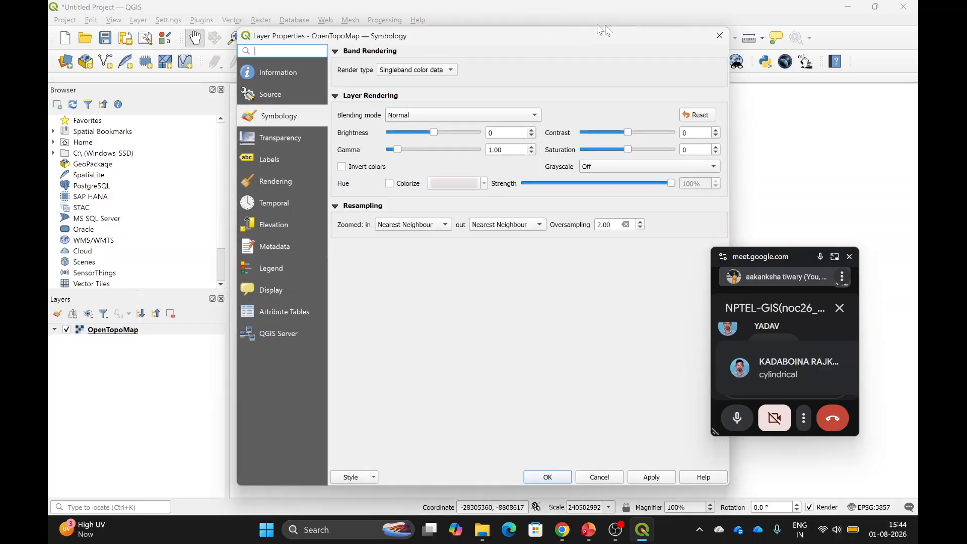
click(719, 36)
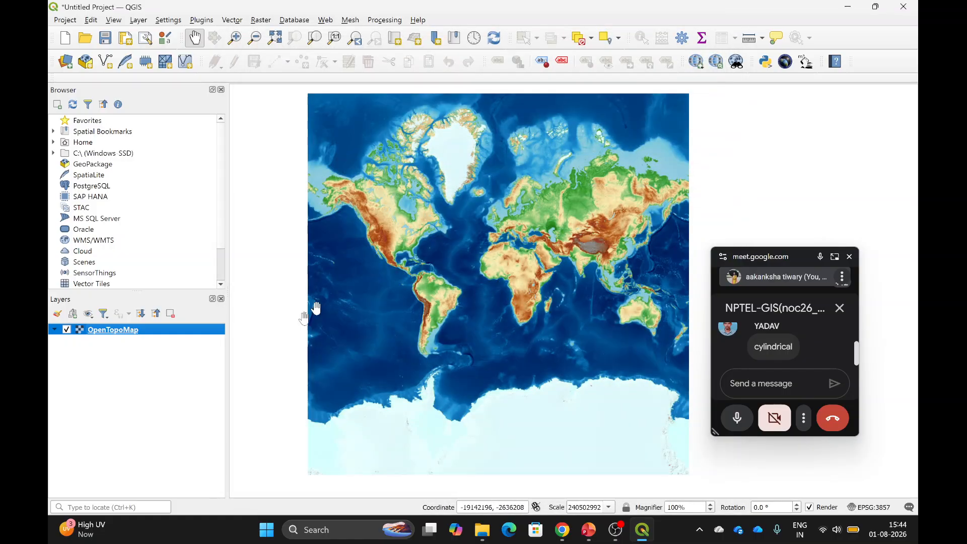
Open the OpenTopoMap layer's Properties on the Source page.
right_click(97, 333)
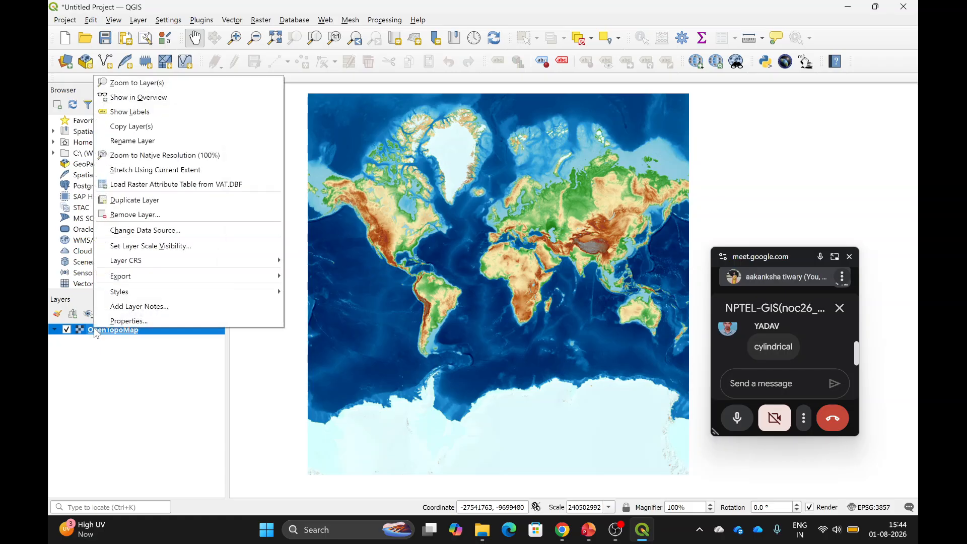
click(124, 322)
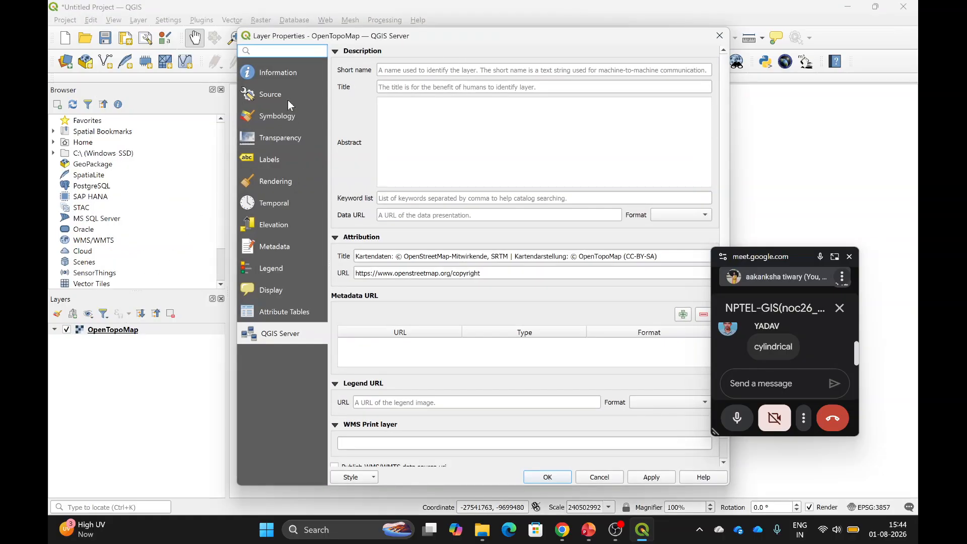
click(267, 95)
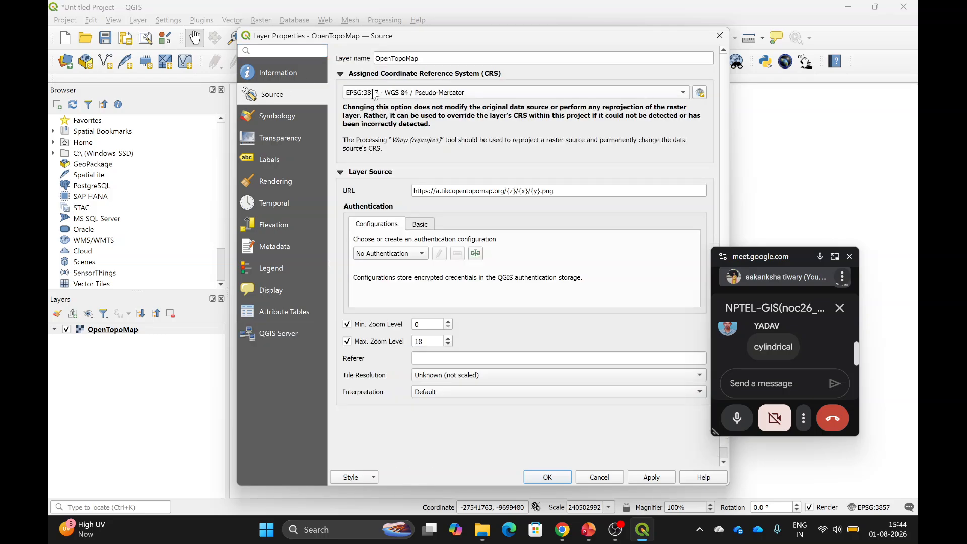
Check the CRS dropdown, keep EPSG:3857, and open the full CRS selector.
click(482, 94)
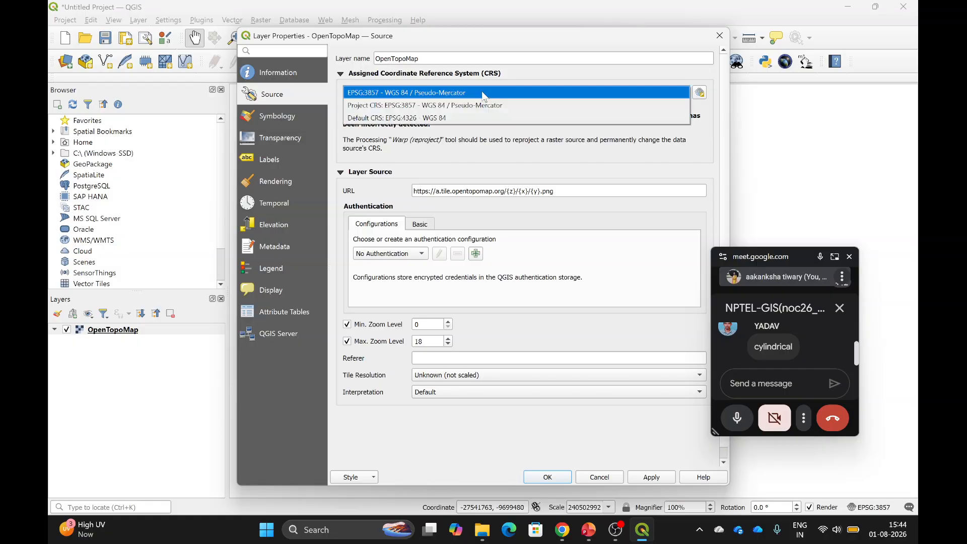
click(482, 93)
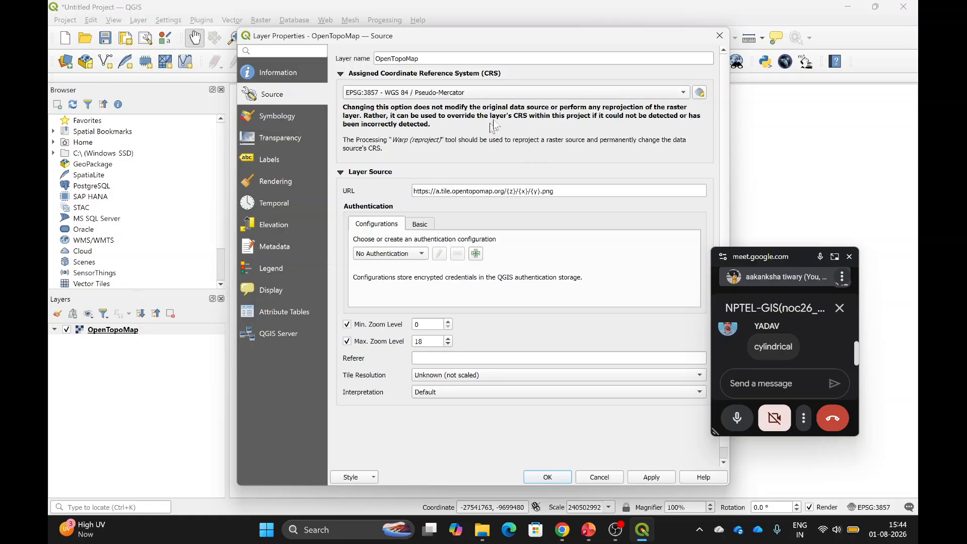
click(561, 91)
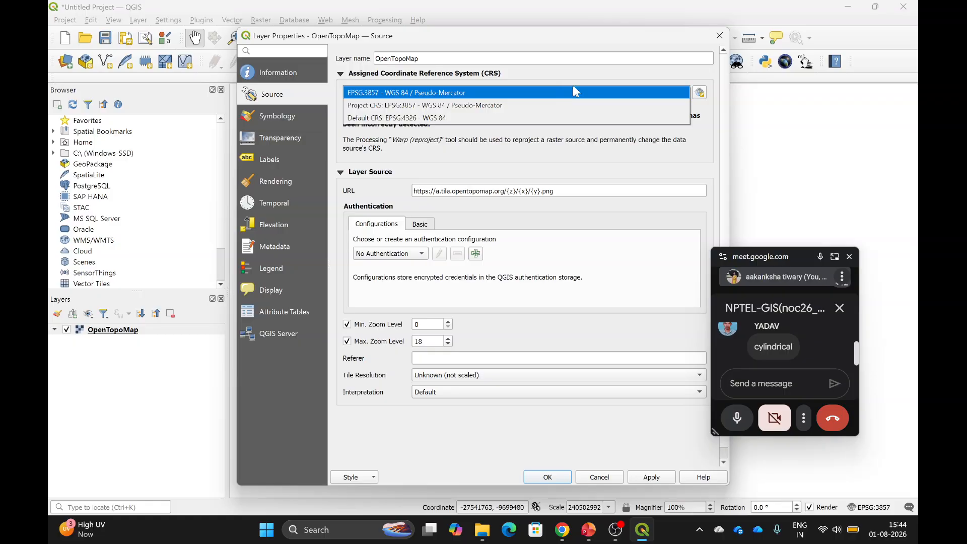
click(701, 95)
click(700, 93)
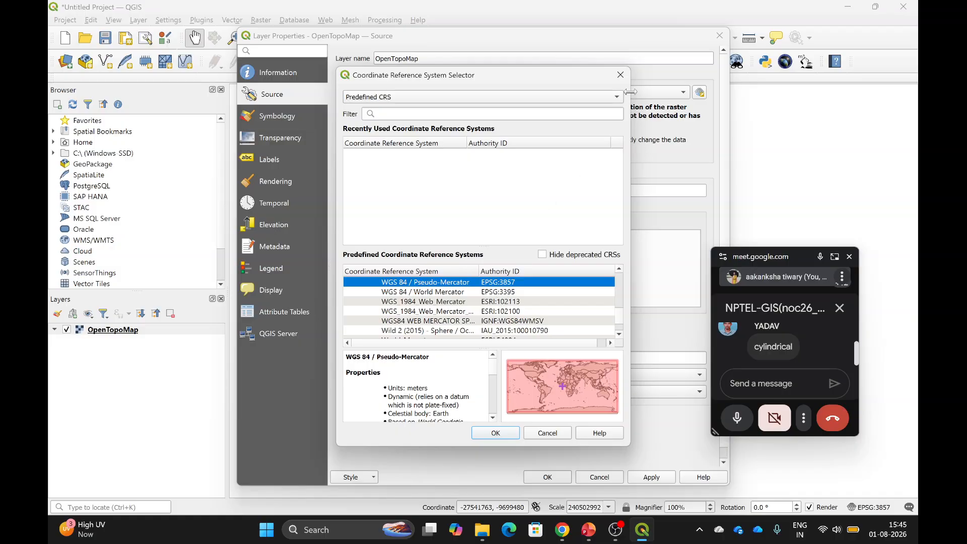
Preview WGS 84 / World Mercator (EPSG:3395) and then Toutatis (2015) Mercator.
click(620, 75)
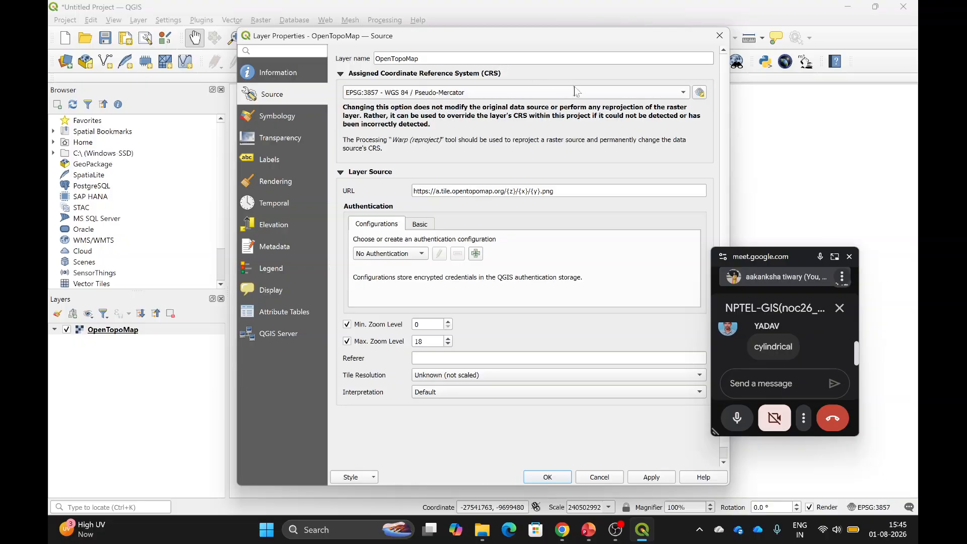
click(699, 93)
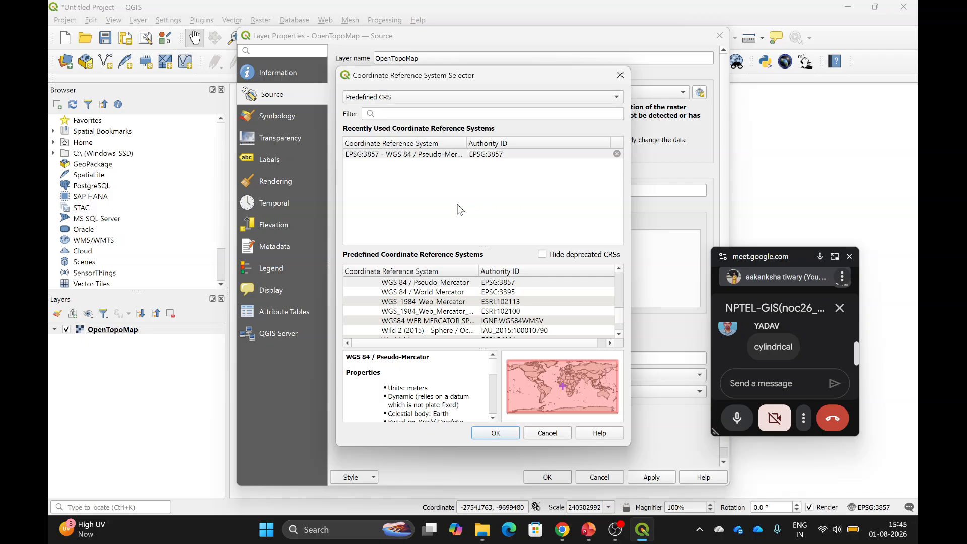
click(441, 293)
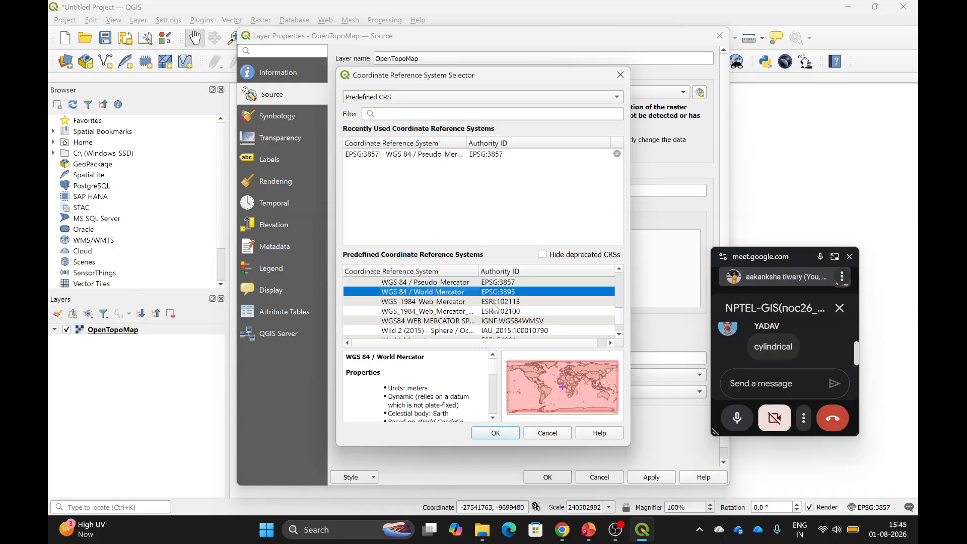
scroll(493, 308, down, 2)
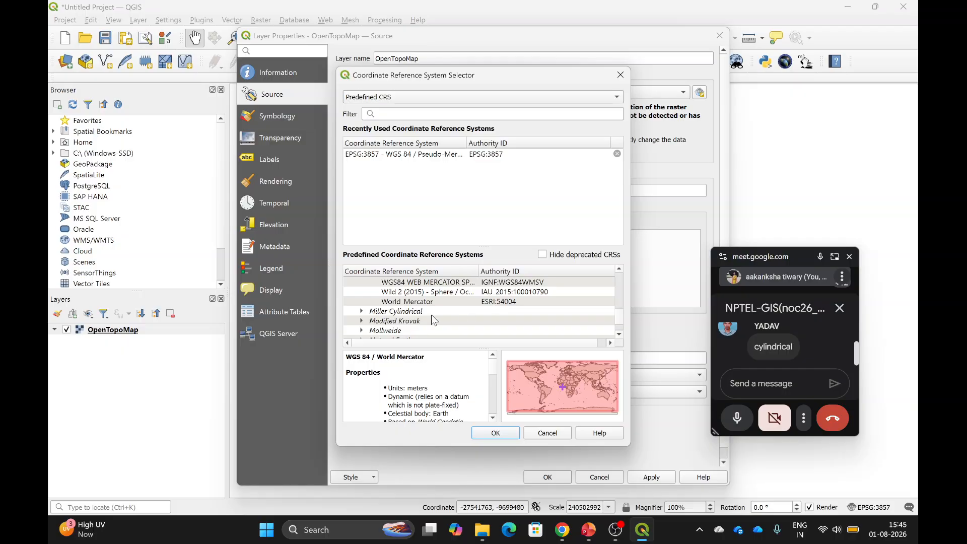
scroll(431, 320, down, 4)
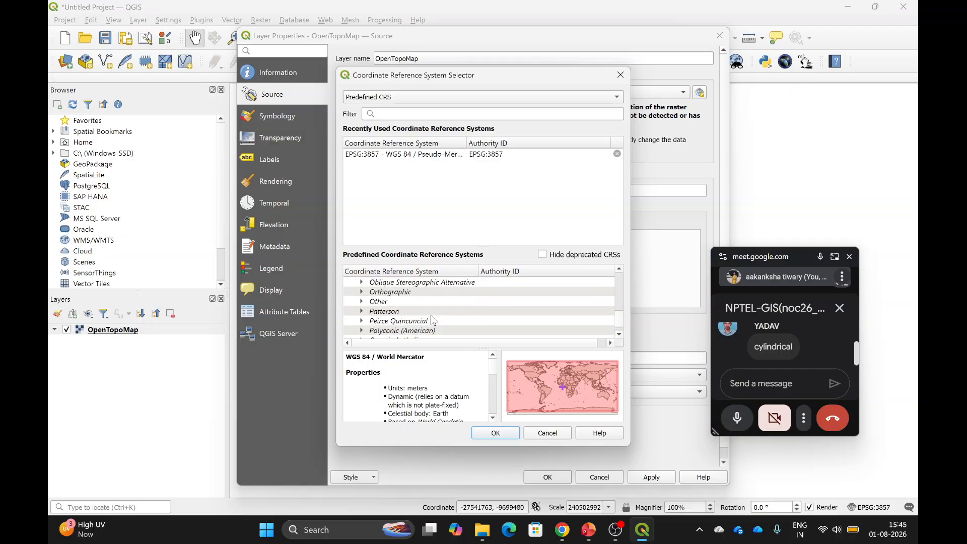
scroll(431, 319, down, 2)
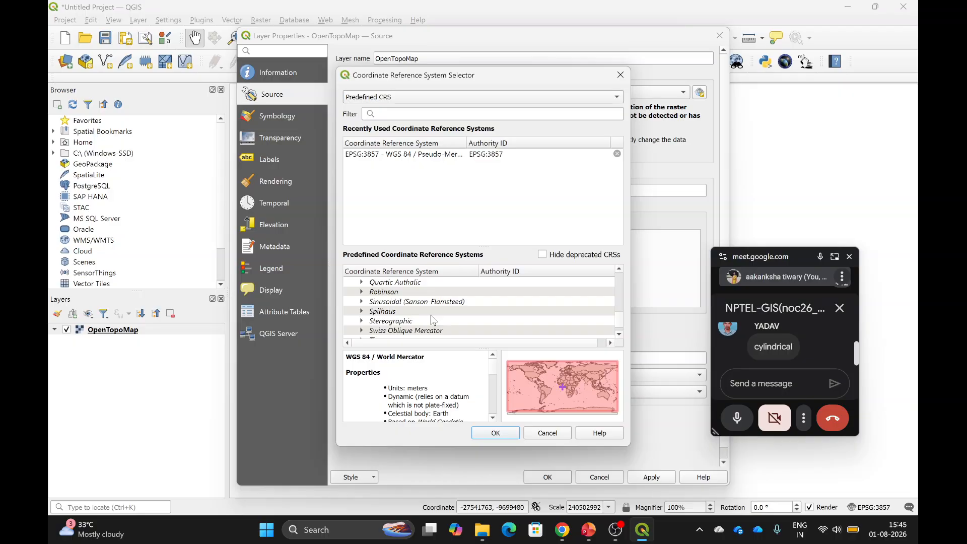
scroll(432, 319, down, 1)
scroll(432, 319, down, 1)
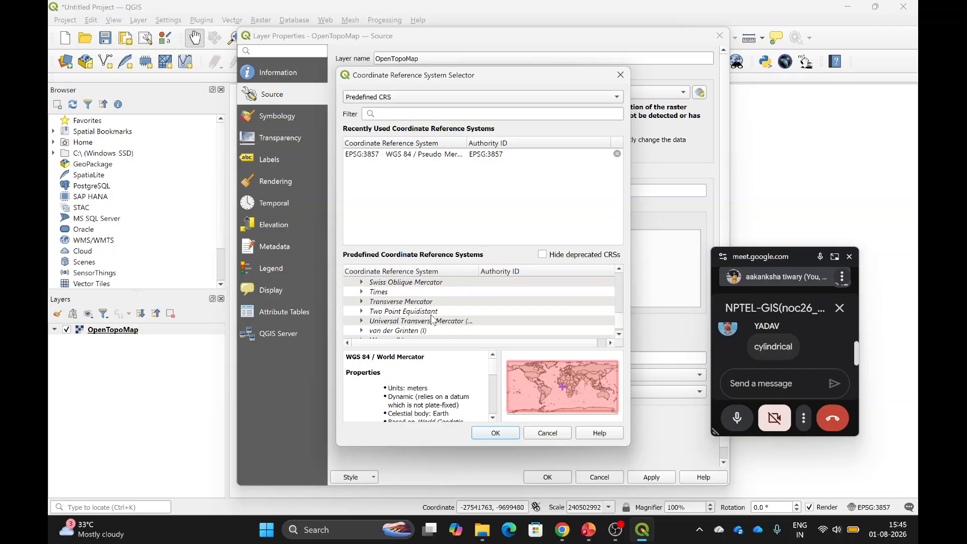
scroll(432, 319, down, 1)
scroll(432, 320, up, 1)
scroll(365, 301, down, 3)
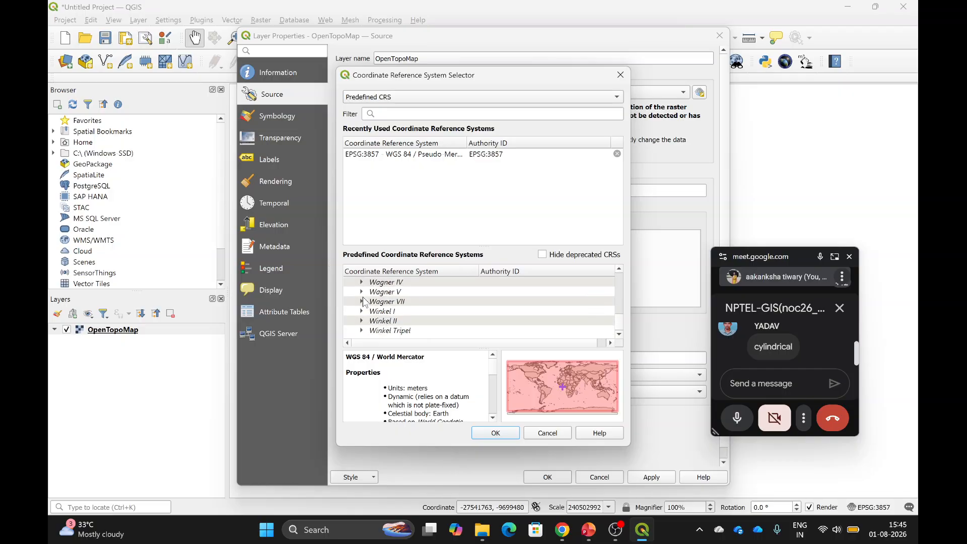
scroll(365, 301, down, 5)
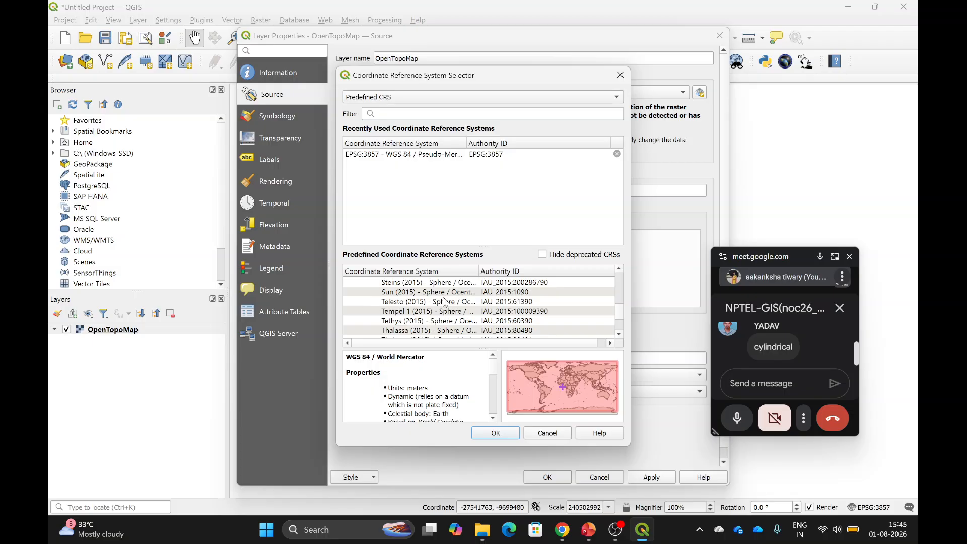
scroll(444, 301, up, 10)
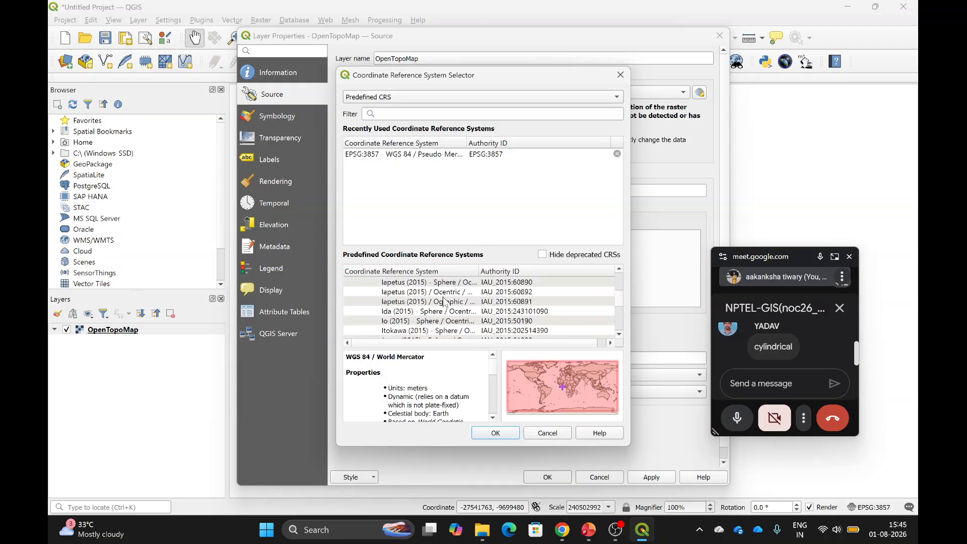
scroll(444, 301, down, 10)
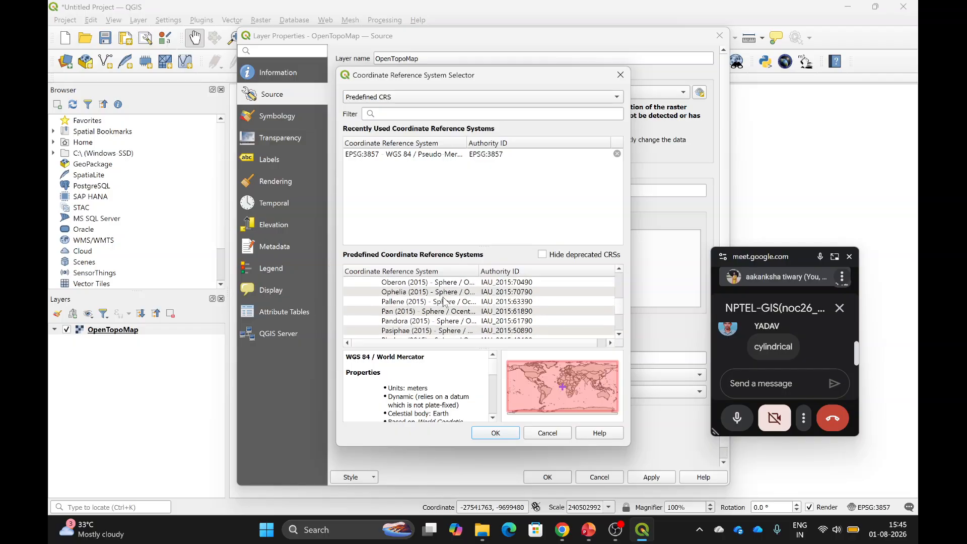
scroll(445, 301, down, 10)
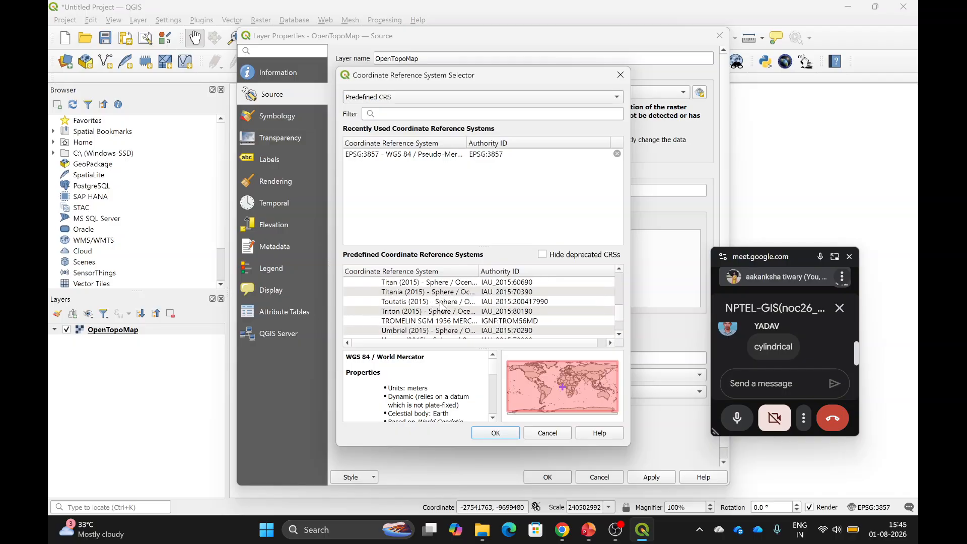
click(439, 304)
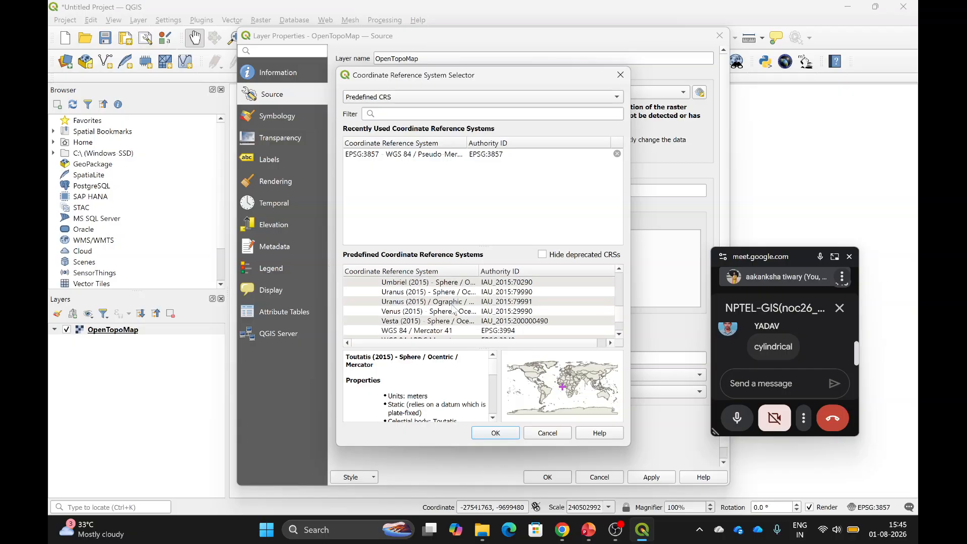
Expand Miller Cylindrical and preview Sphere_Miller_Cylindrical.
scroll(452, 309, down, 5)
scroll(452, 308, down, 3)
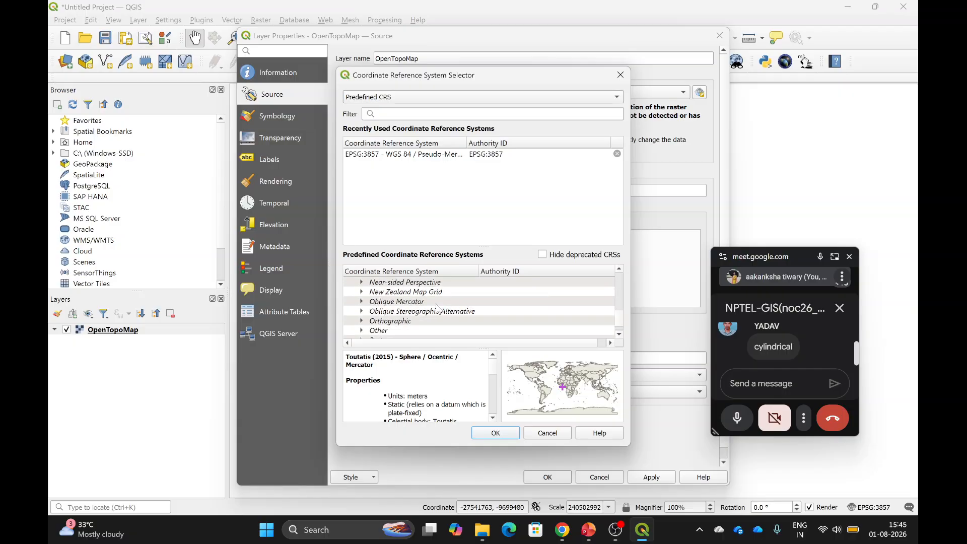
scroll(438, 308, up, 2)
scroll(437, 308, up, 1)
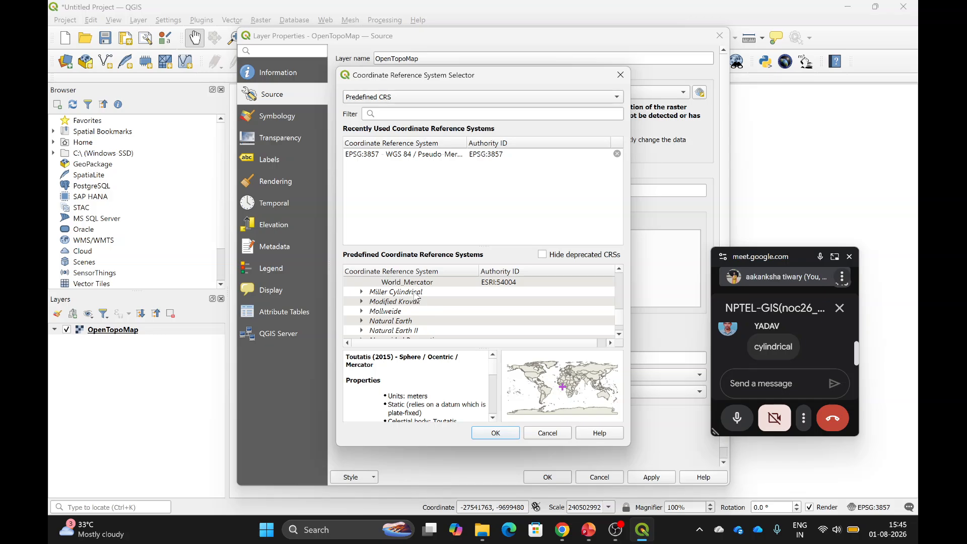
click(362, 292)
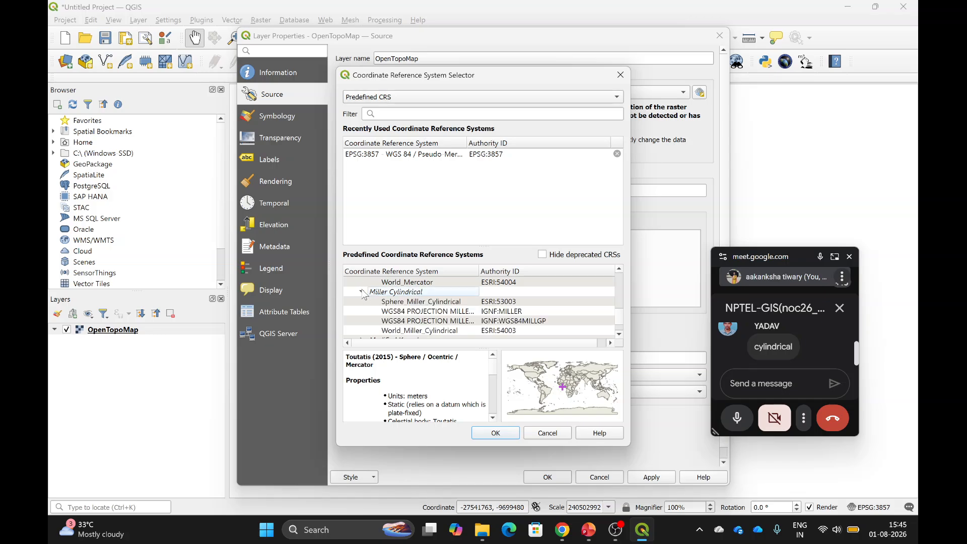
click(430, 305)
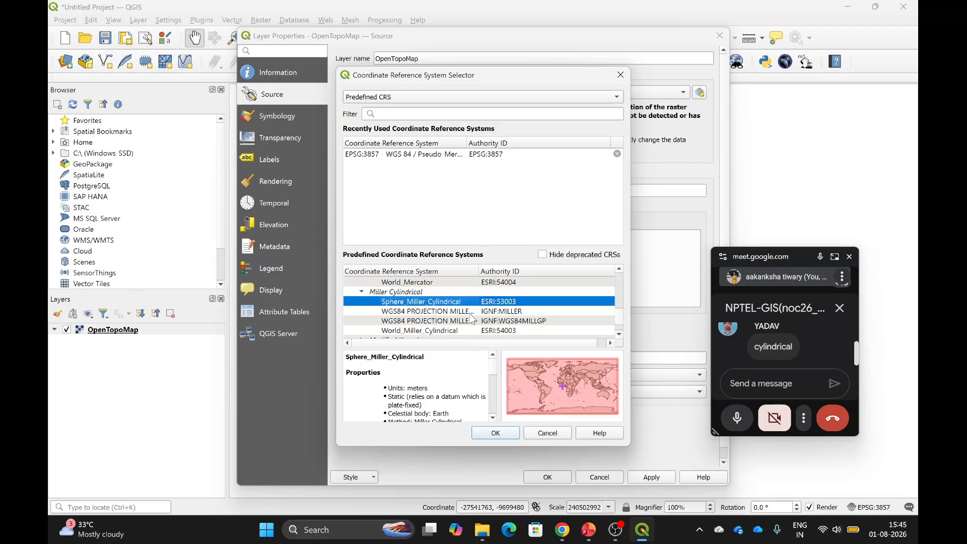
Expand Orthographic and preview the 52 Europa (2015) orthographic CRS.
scroll(453, 324, down, 1)
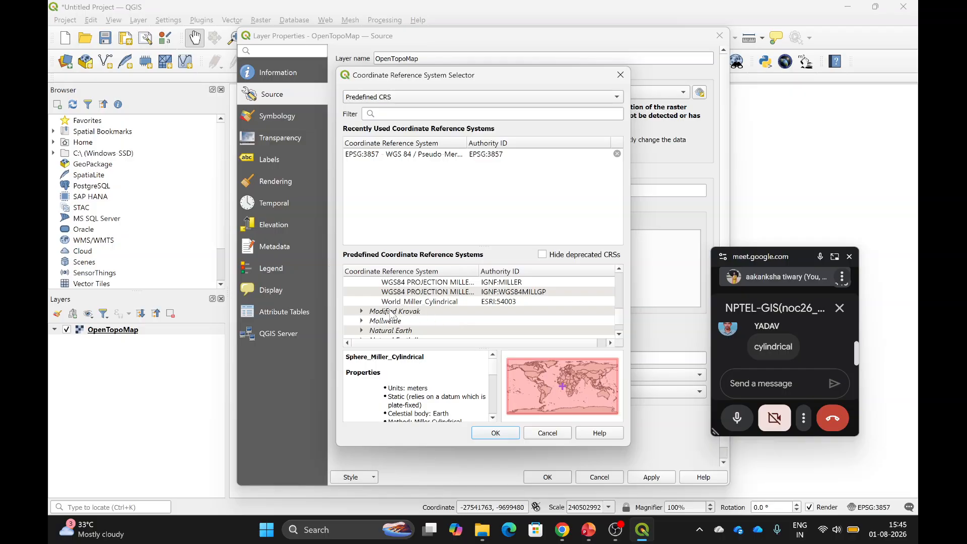
scroll(388, 316, down, 2)
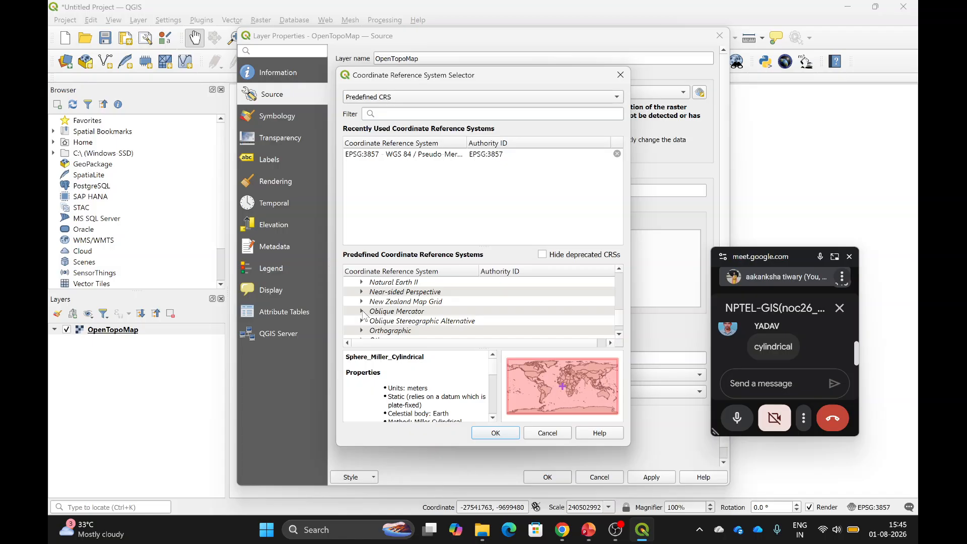
scroll(377, 314, down, 1)
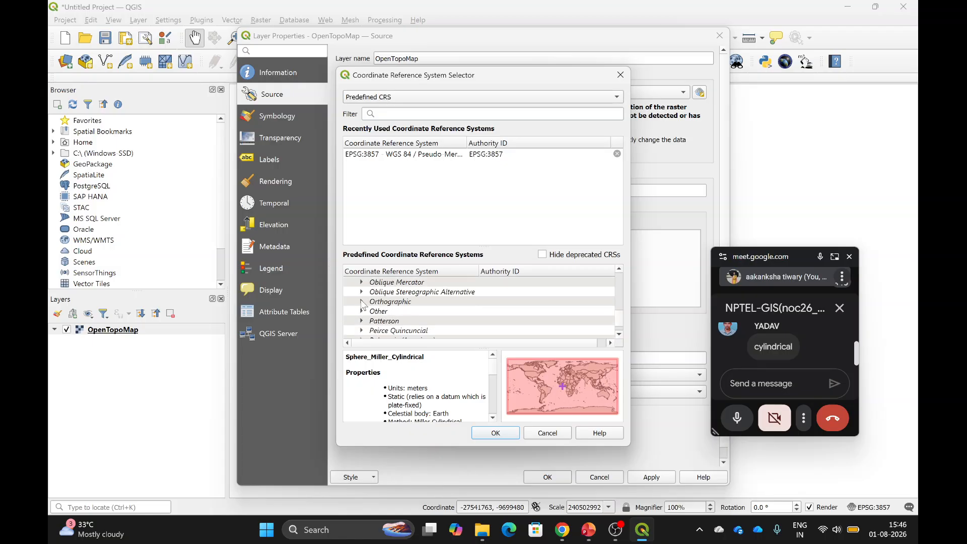
double_click(378, 302)
click(406, 314)
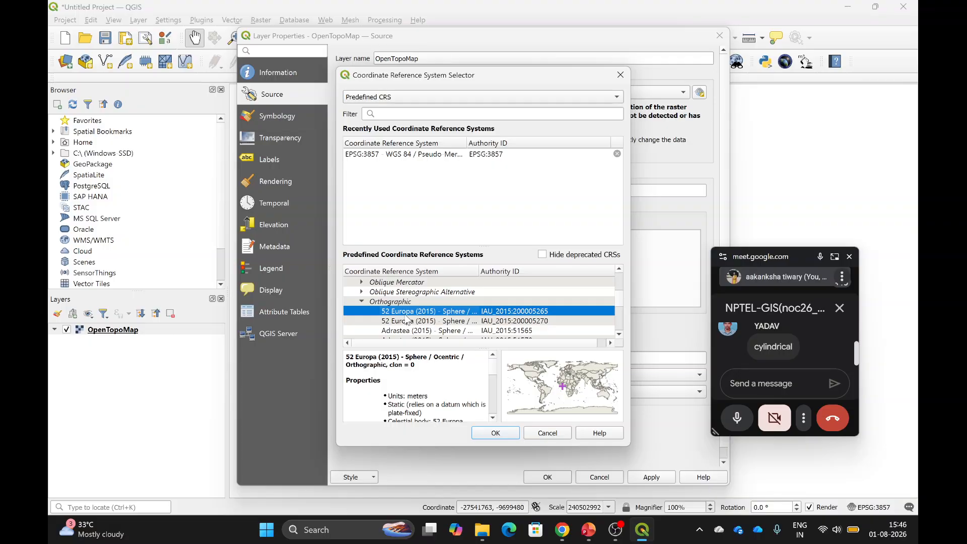
Preview the Mars_2000_Winkel_Tripel_sphere CRS.
scroll(403, 317, down, 8)
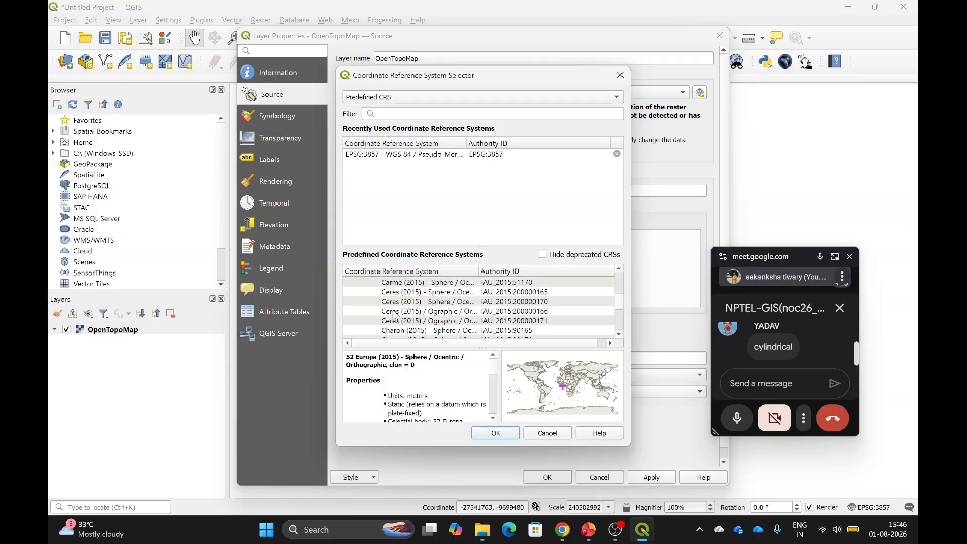
scroll(395, 316, down, 10)
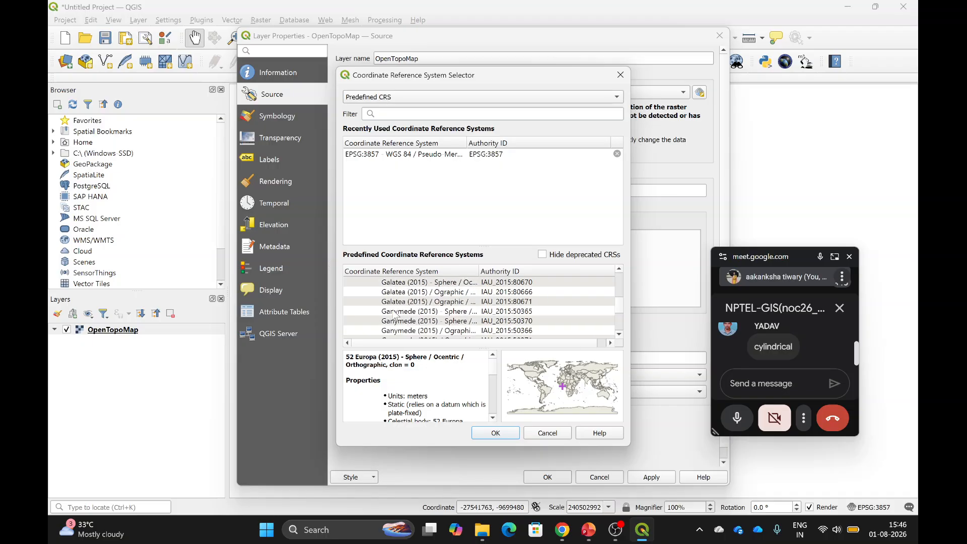
scroll(395, 315, down, 5)
scroll(620, 317, down, 5)
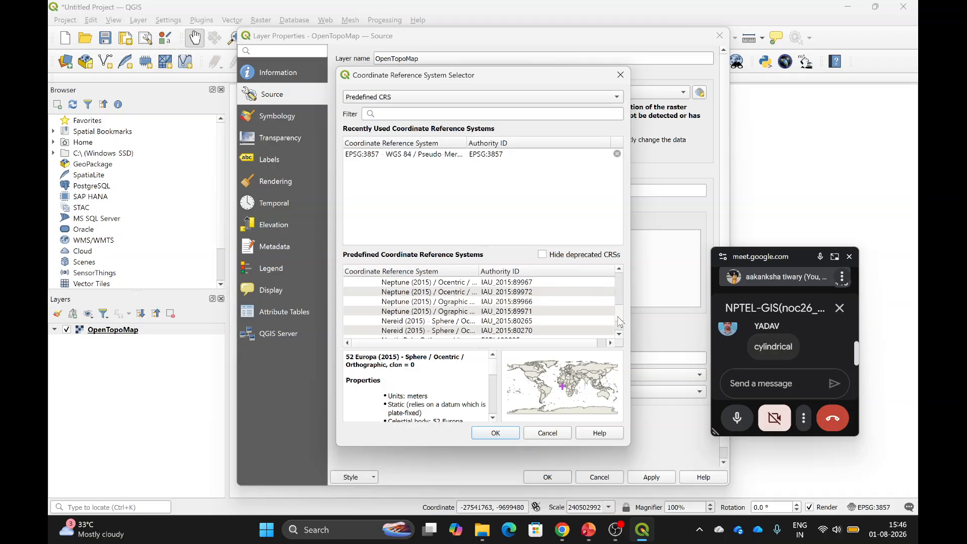
scroll(620, 325, down, 10)
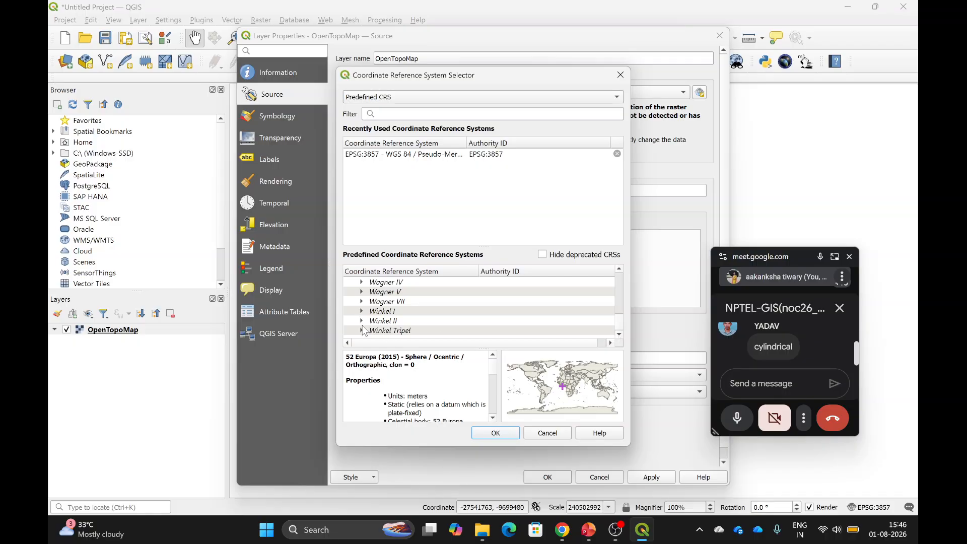
scroll(436, 311, down, 1)
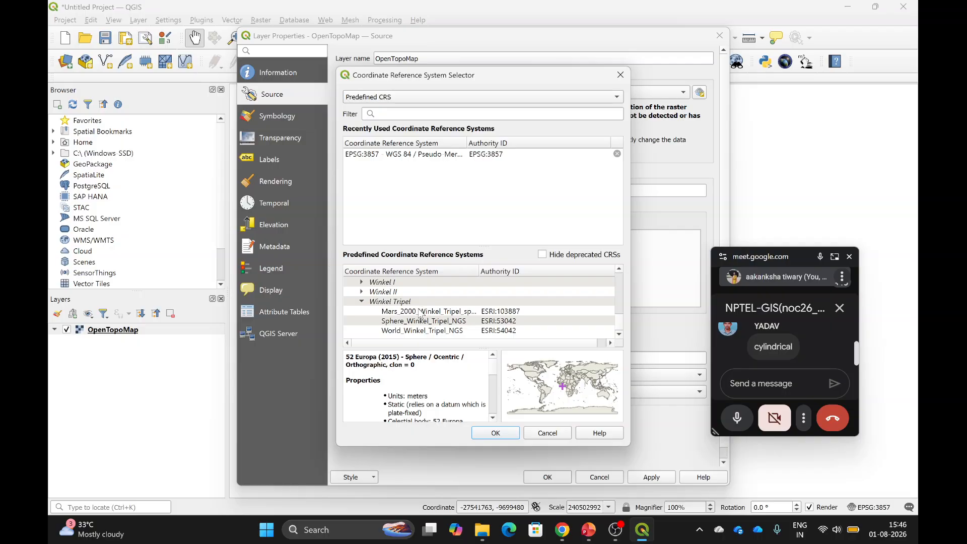
click(420, 312)
Expand Patterson and preview Sphere_Patterson, then World_Patterson.
scroll(509, 298, down, 5)
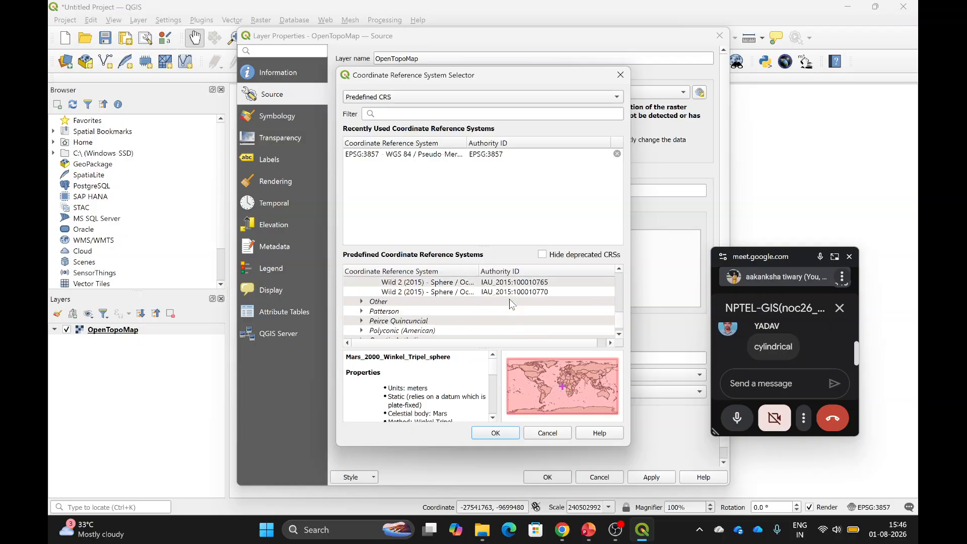
scroll(509, 298, down, 3)
scroll(509, 299, up, 3)
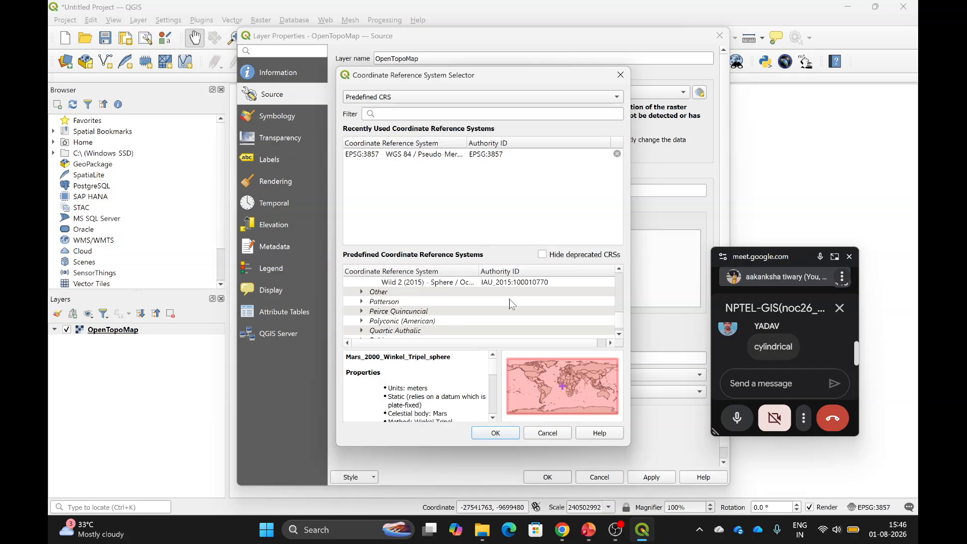
scroll(509, 298, up, 1)
scroll(509, 298, down, 1)
scroll(509, 298, up, 1)
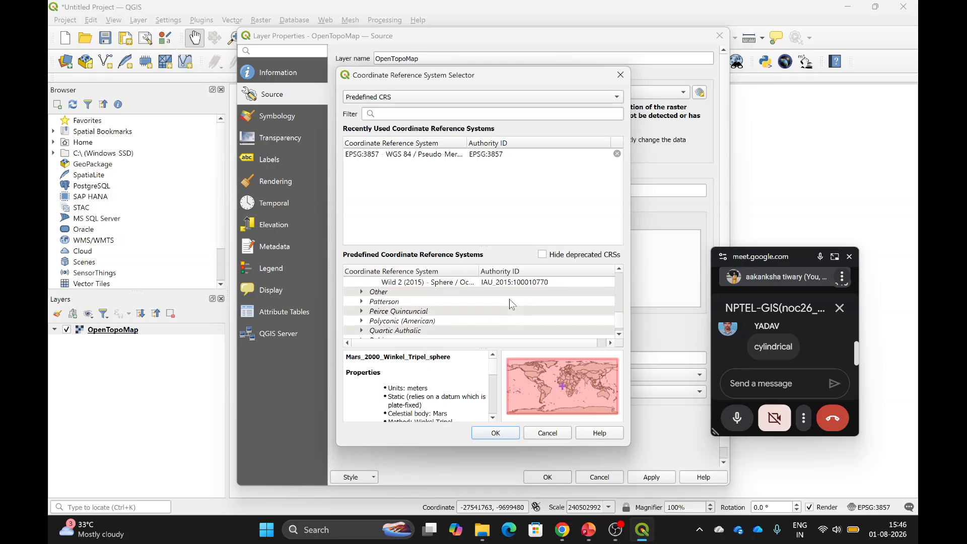
click(361, 301)
click(404, 315)
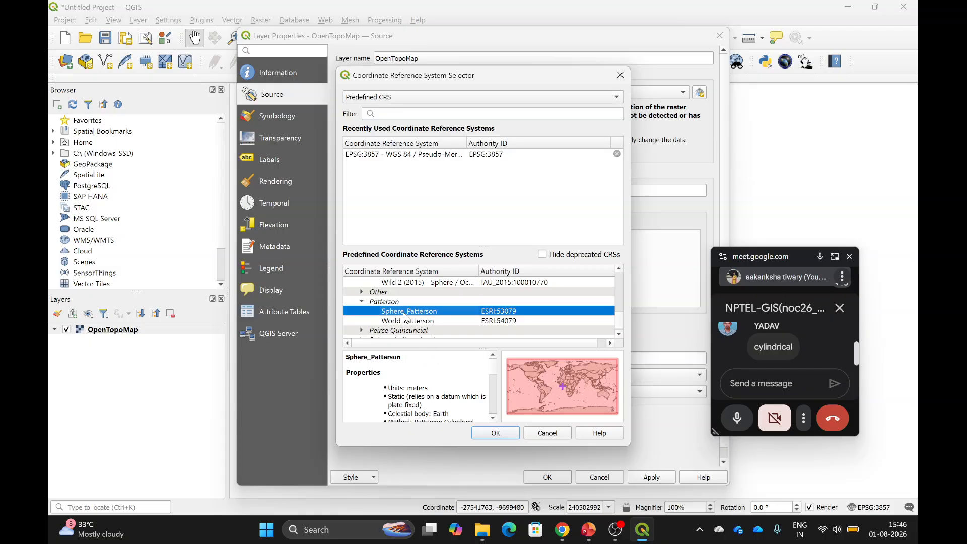
click(424, 323)
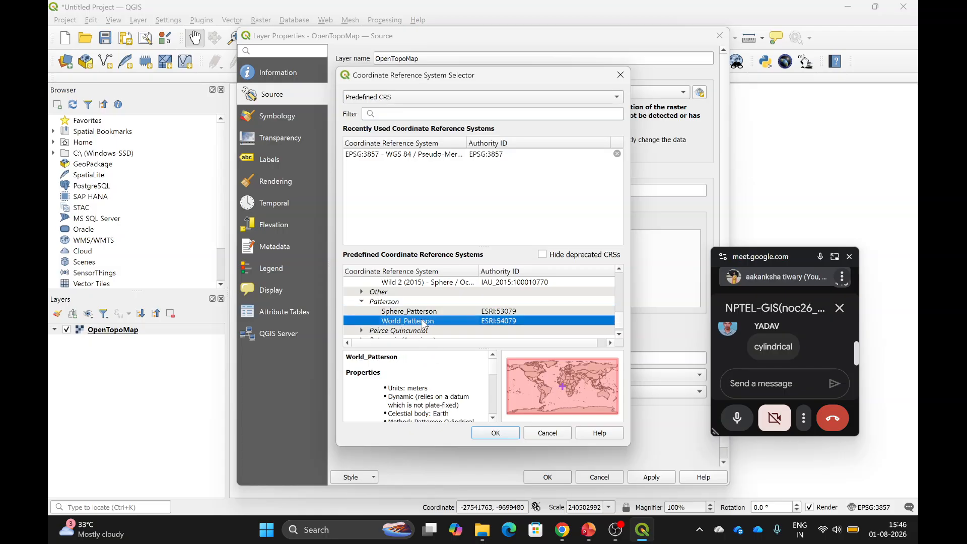
Expand Robinson and select the 52 Europa (2015) Robinson CRS.
scroll(424, 322, down, 1)
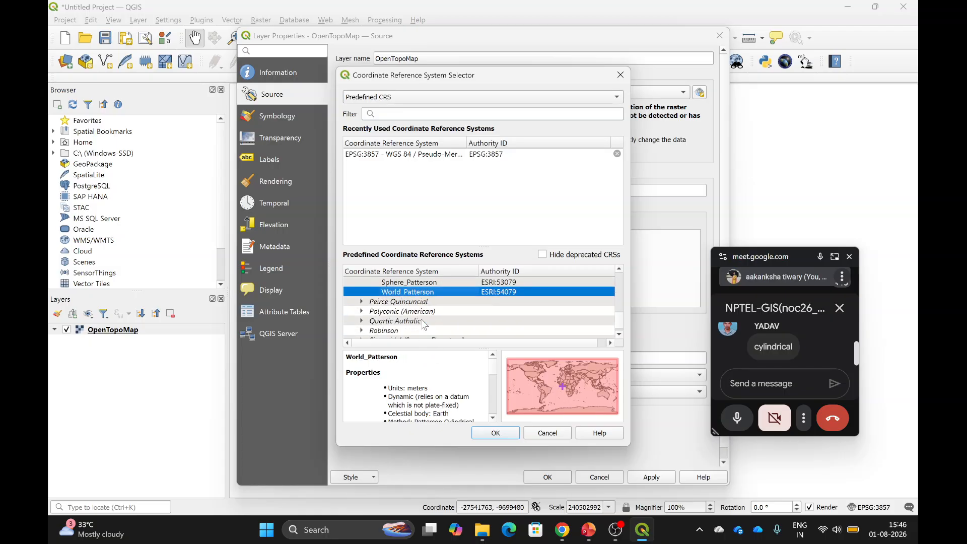
scroll(371, 316, down, 1)
click(361, 311)
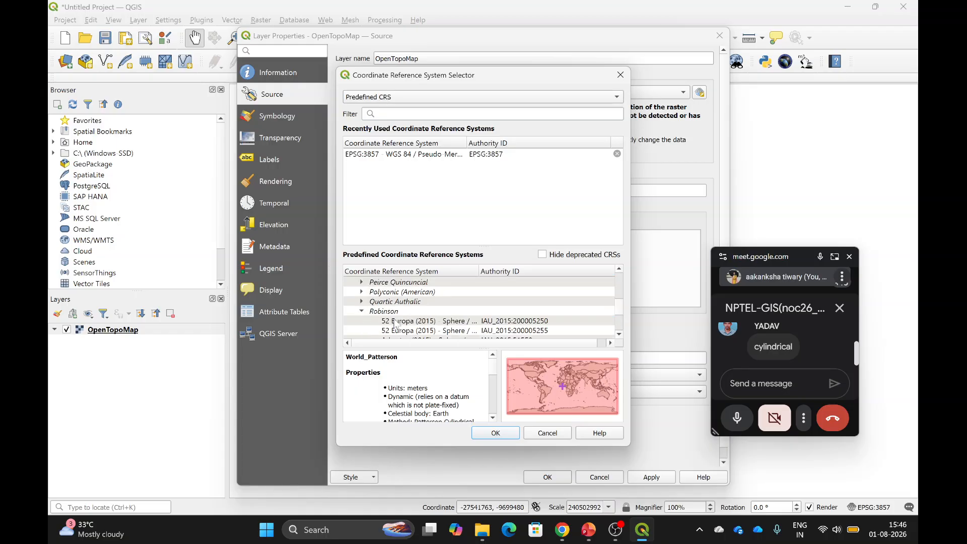
click(406, 323)
scroll(462, 312, down, 2)
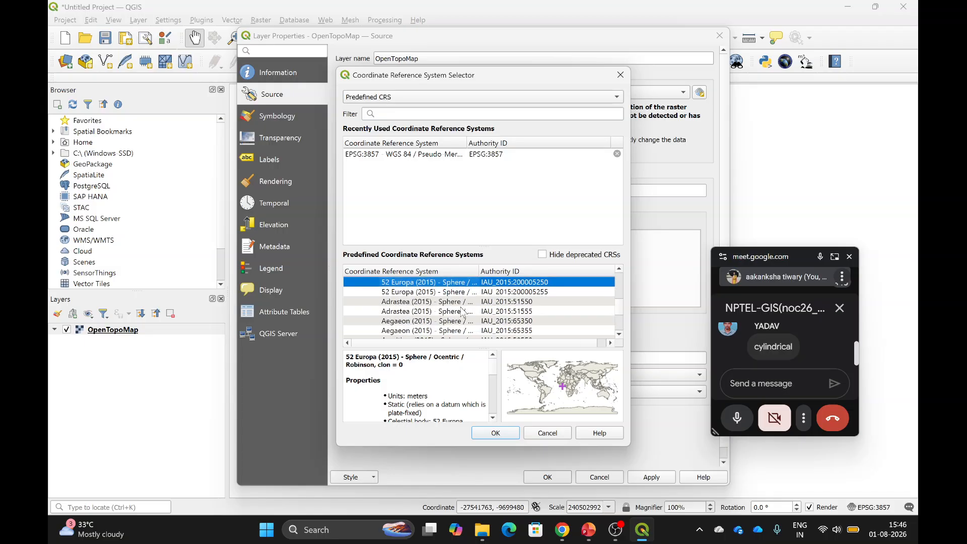
scroll(462, 312, down, 15)
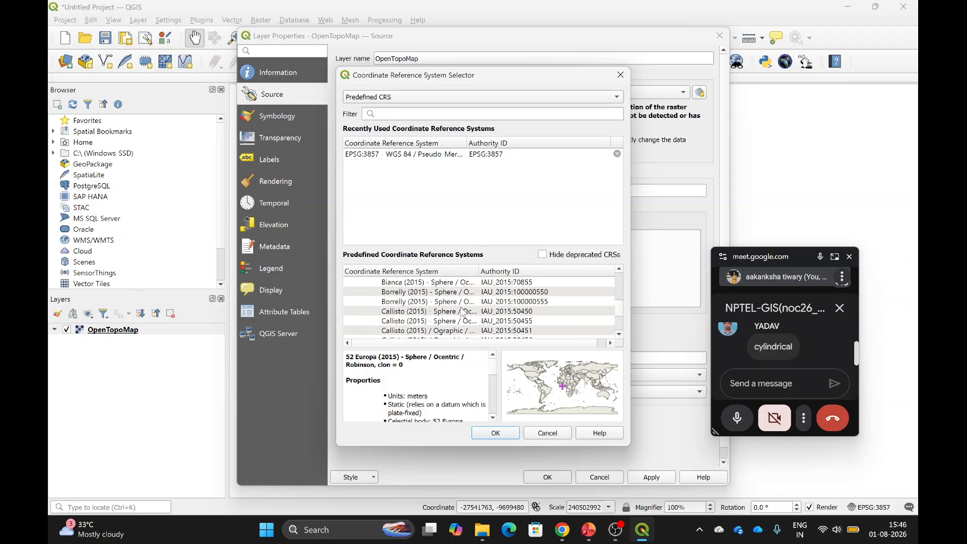
scroll(462, 312, down, 10)
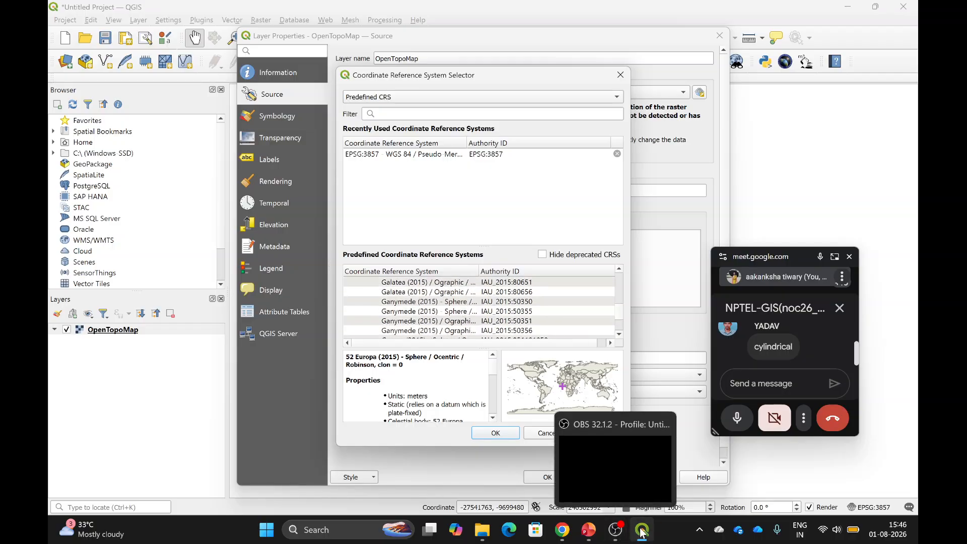
In PowerPoint, view slides 27, 23 and 24, ending on the cylindrical projection diagram.
click(598, 532)
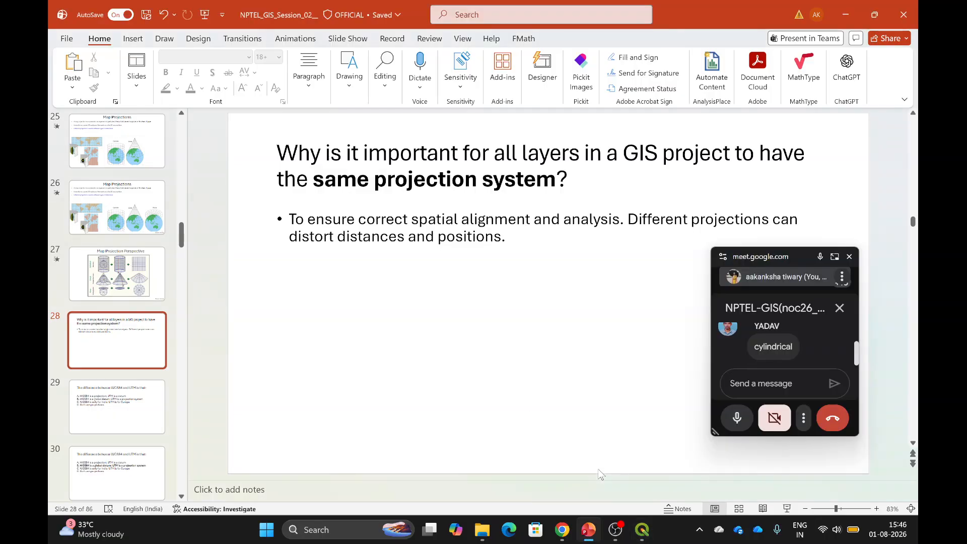
scroll(121, 340, down, 10)
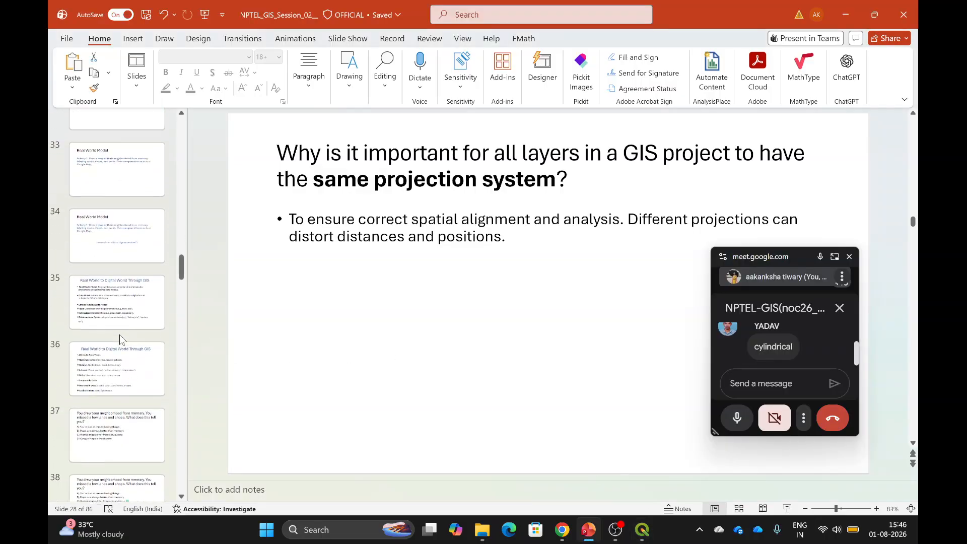
scroll(121, 340, up, 12)
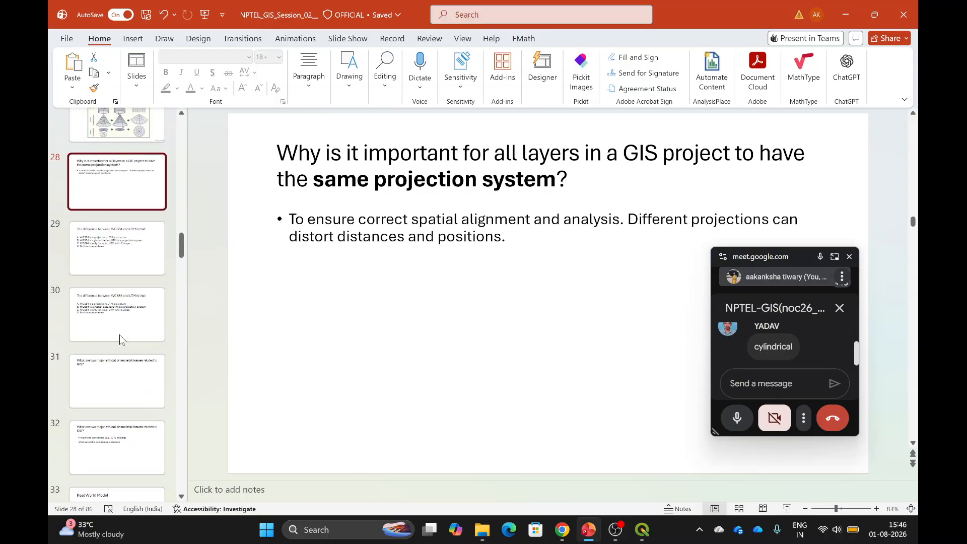
click(117, 367)
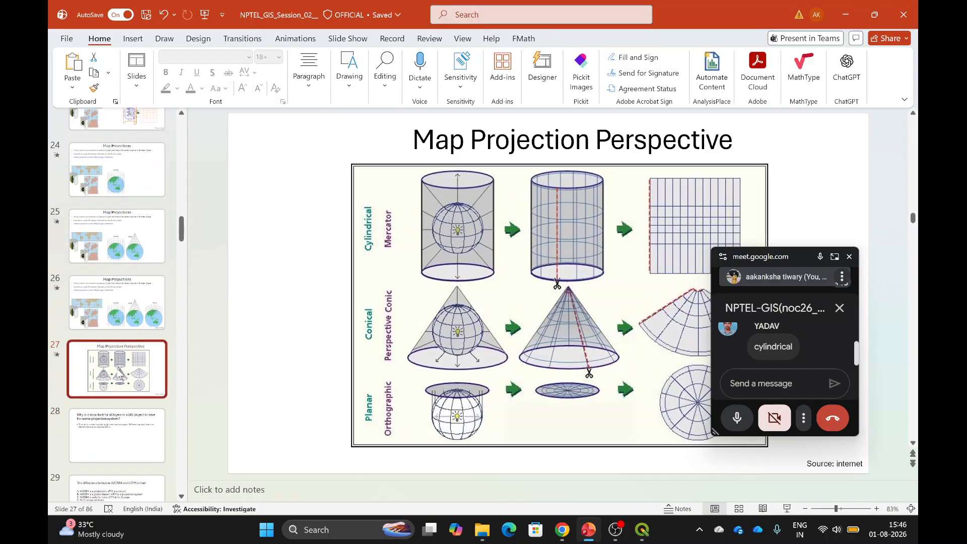
scroll(127, 242, up, 2)
click(127, 242)
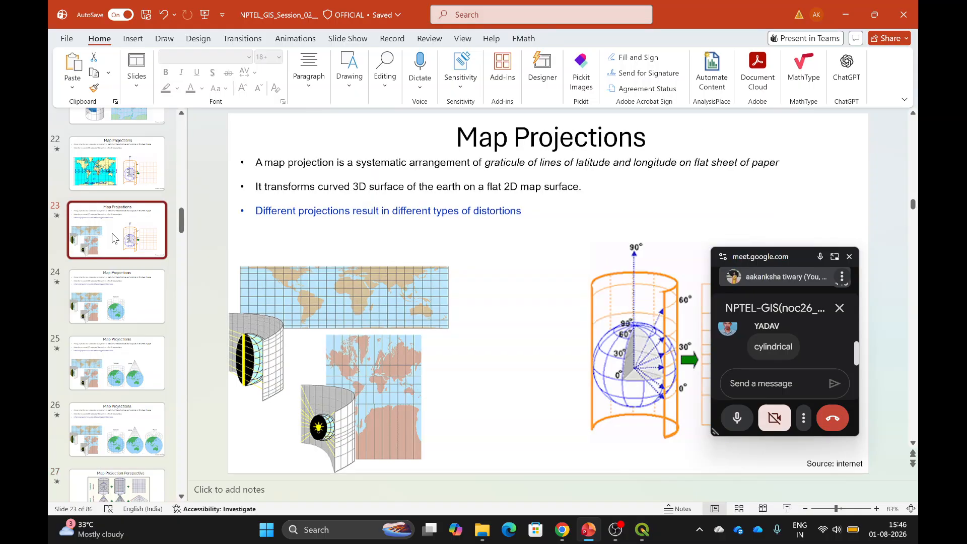
click(109, 333)
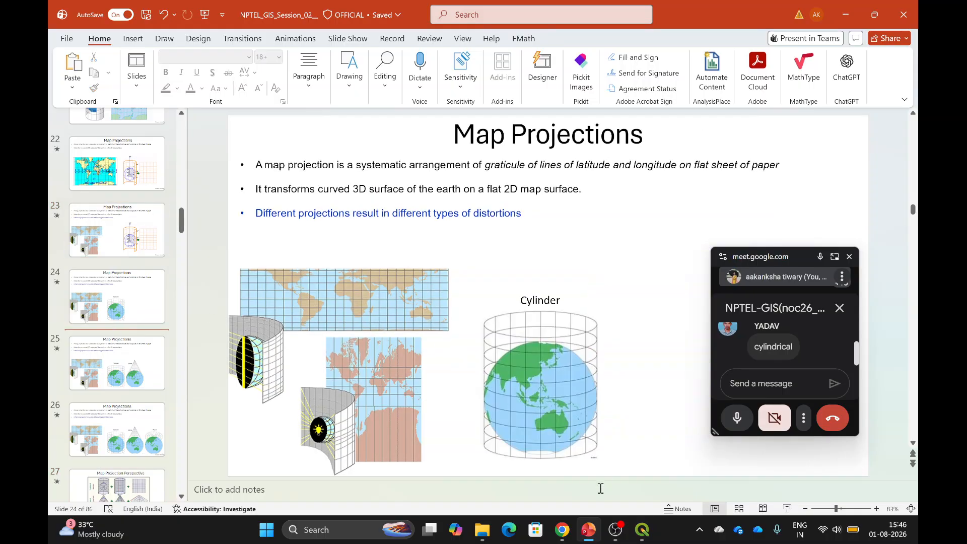
Filter for 'Pl' and assign Pluto (2015) Albers Equal Area, IAU_2015:99985, to the layer.
click(643, 535)
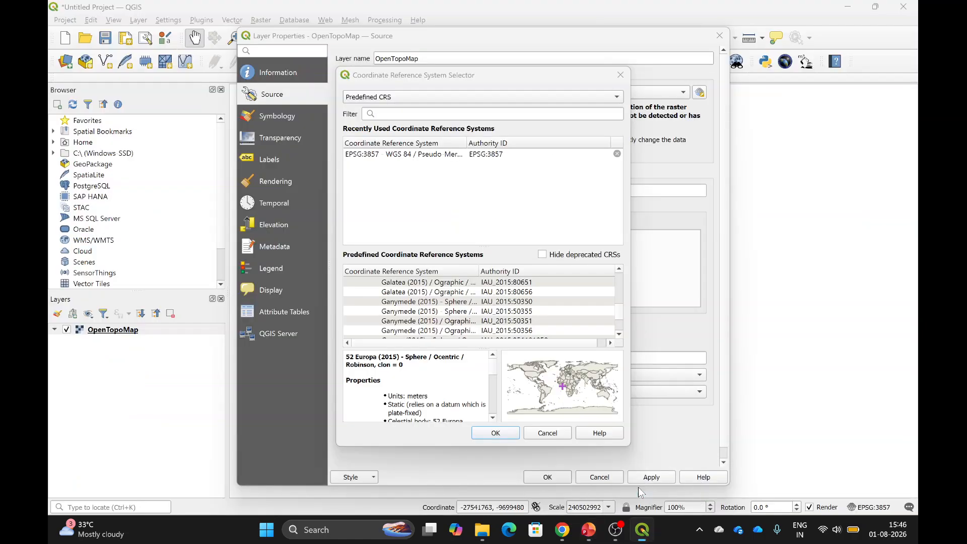
click(462, 118)
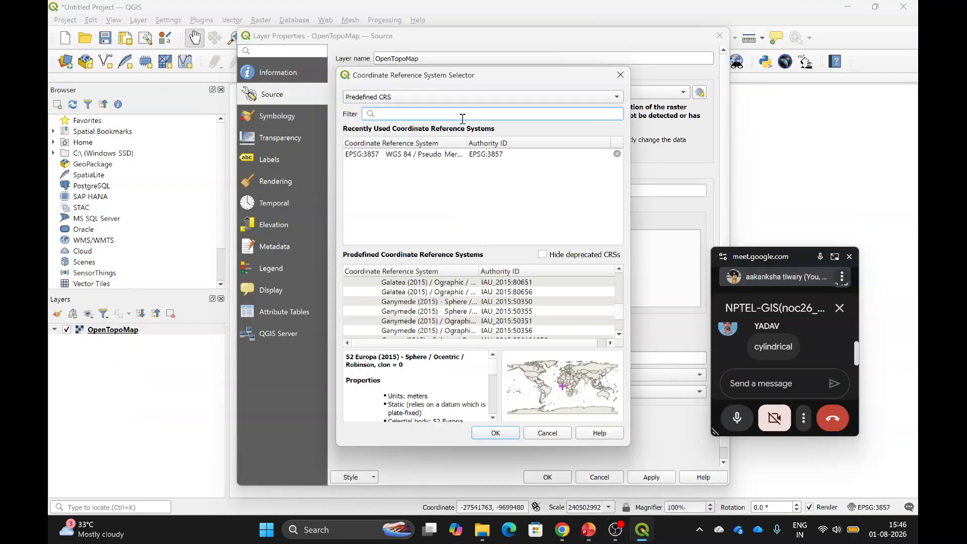
text(Pl)
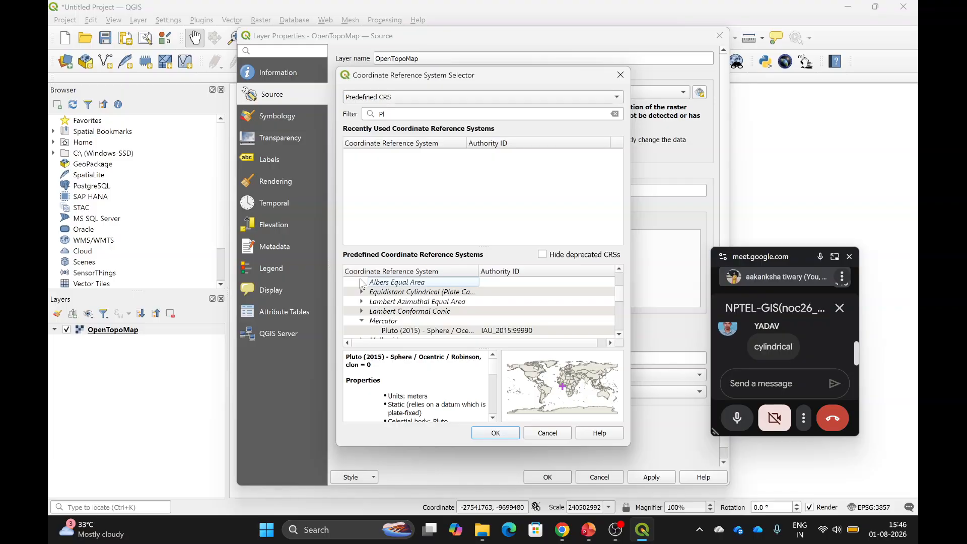
click(361, 282)
click(398, 292)
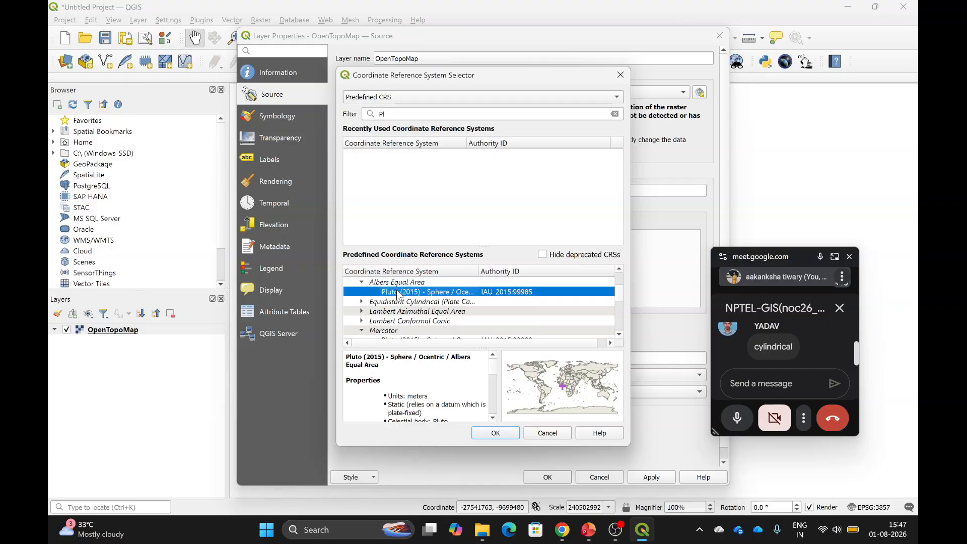
click(496, 433)
click(673, 476)
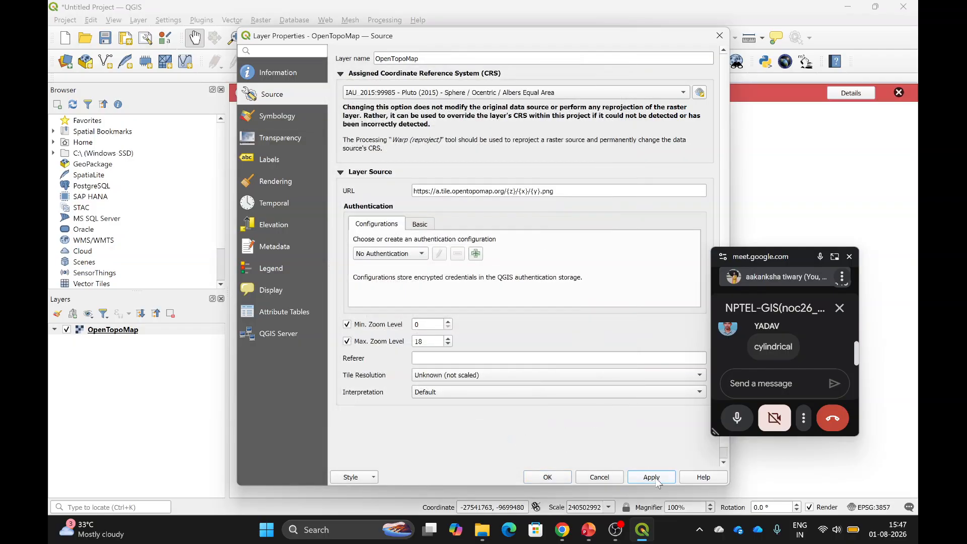
click(548, 477)
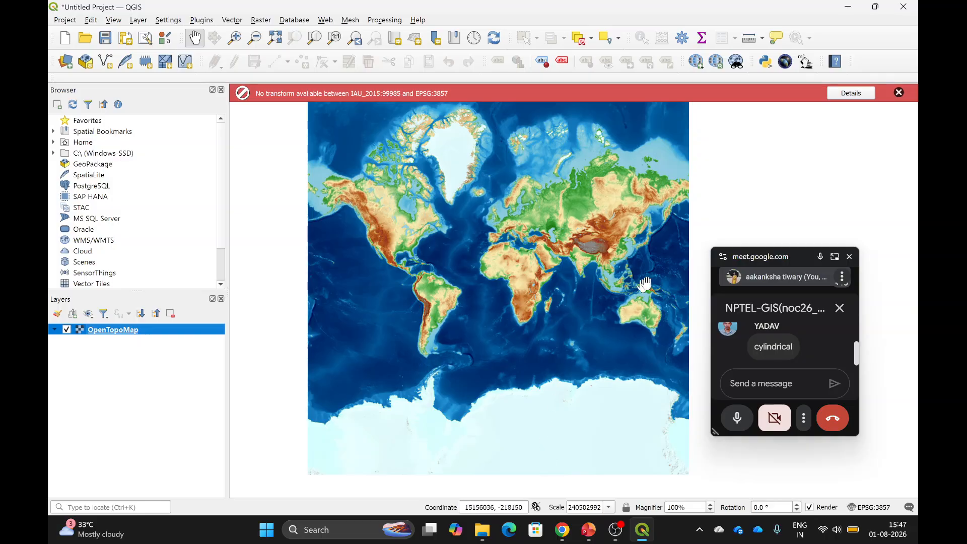
Dismiss the transform error and reopen the layer's CRS selector.
click(898, 93)
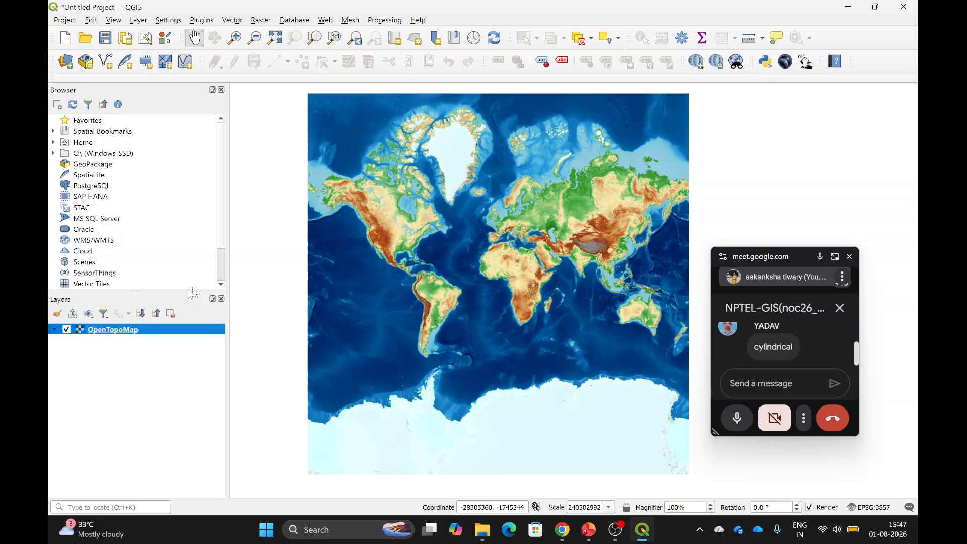
right_click(108, 330)
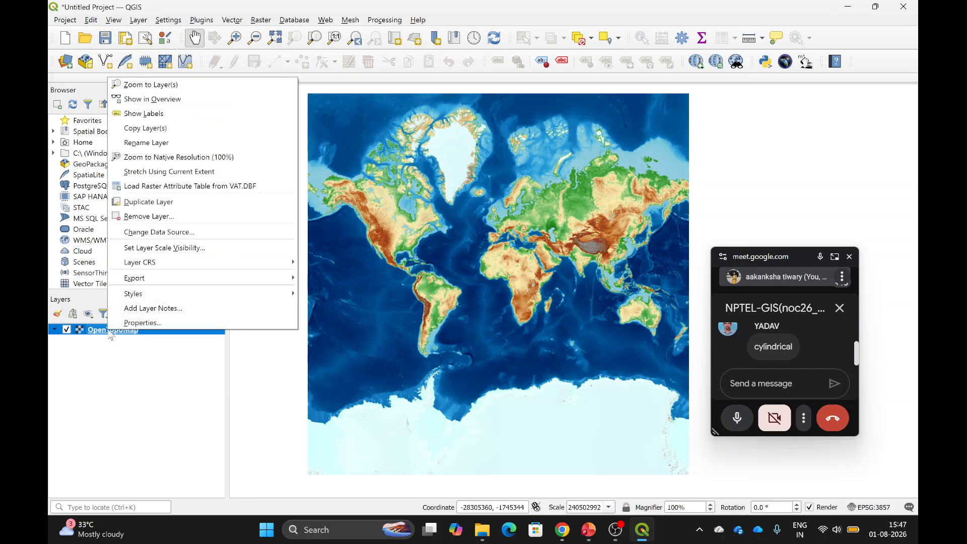
click(141, 323)
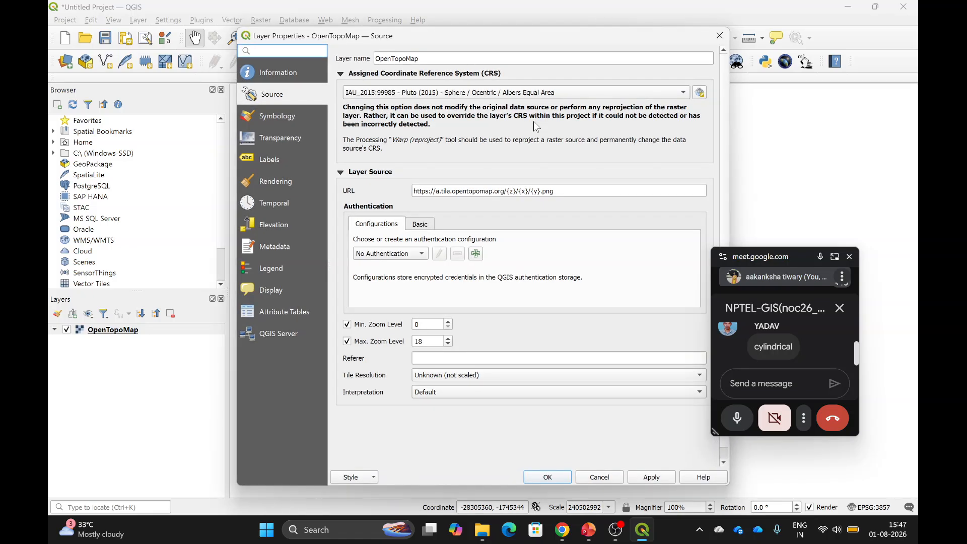
click(684, 93)
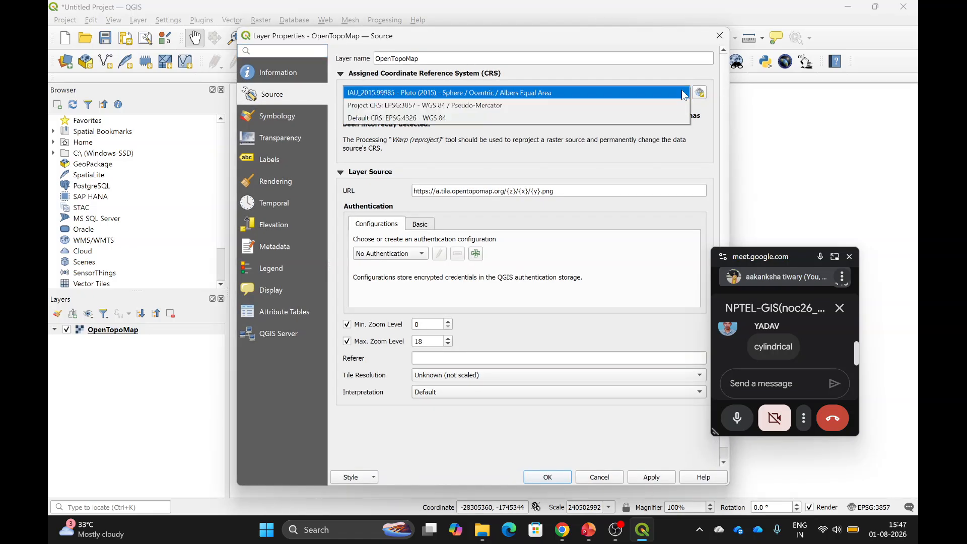
click(701, 92)
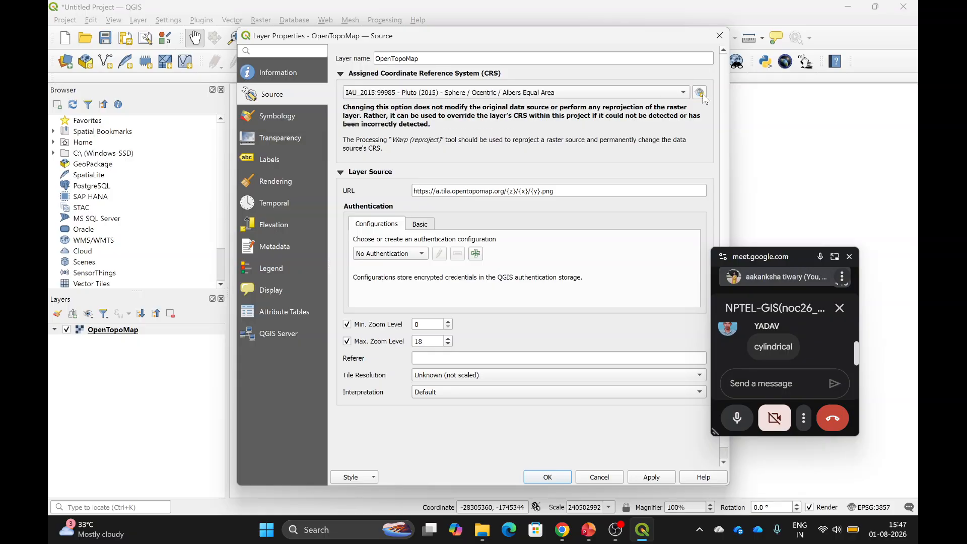
Switch the selector to a custom CRS and back to predefined systems.
scroll(430, 302, up, 5)
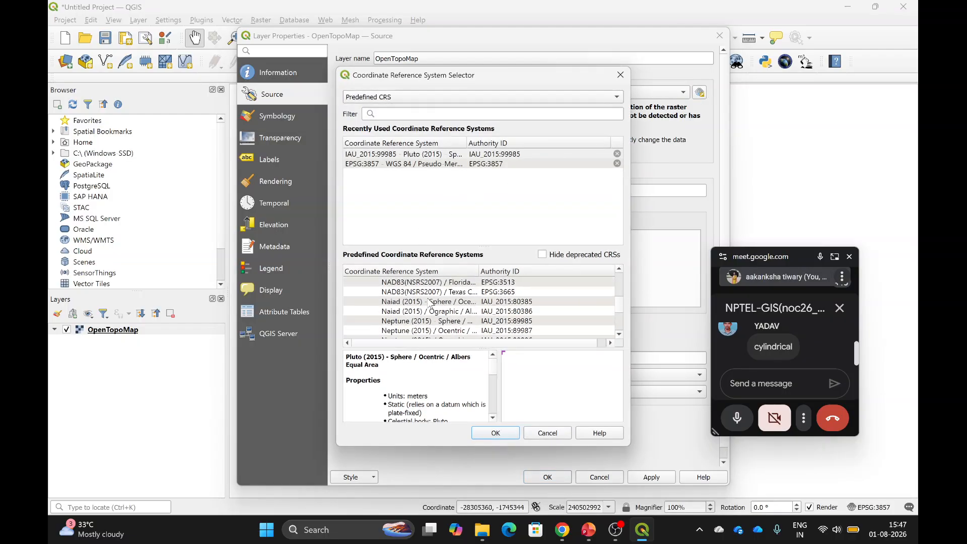
scroll(430, 302, up, 5)
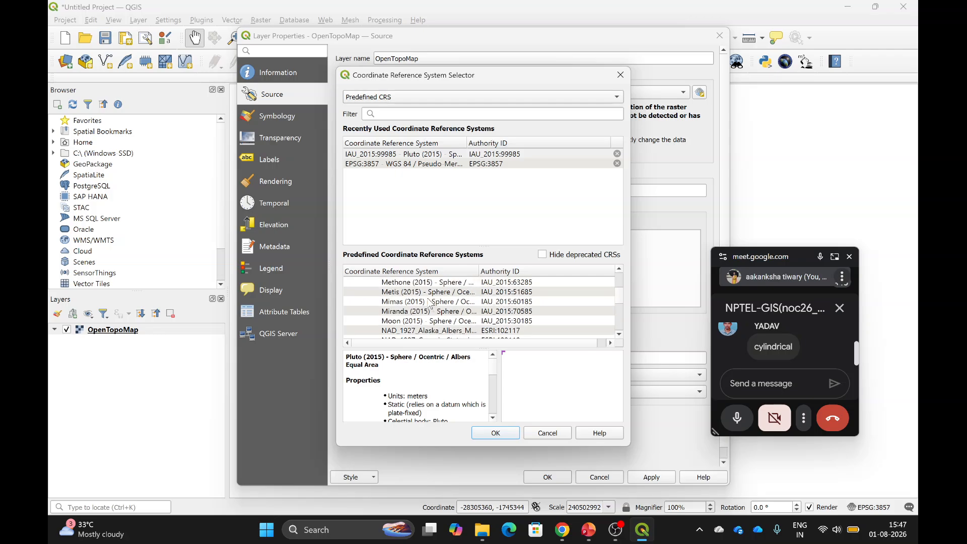
click(407, 116)
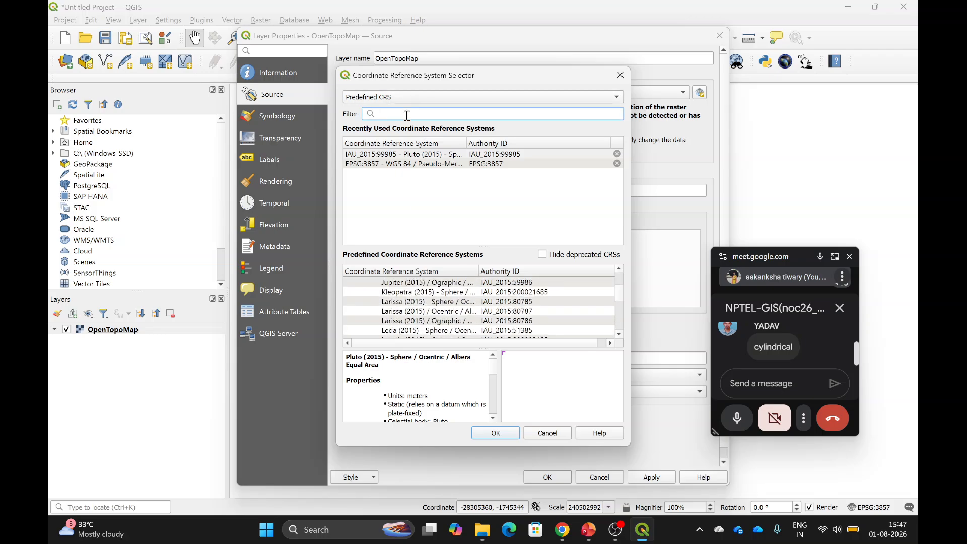
click(424, 93)
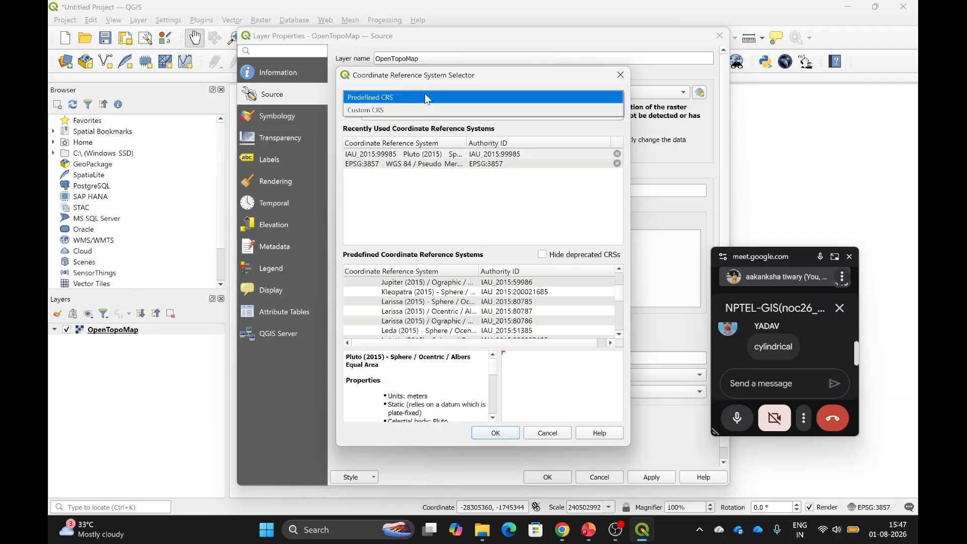
click(401, 109)
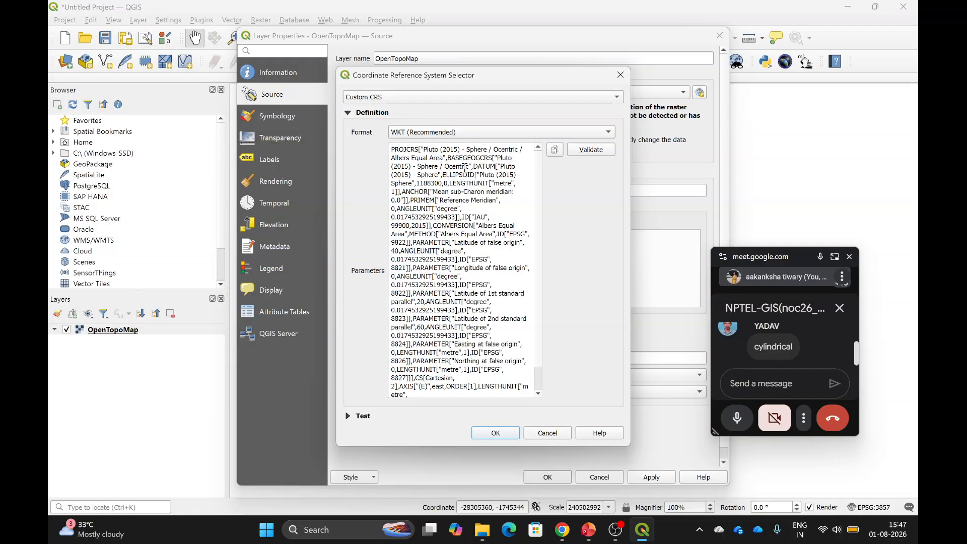
click(512, 101)
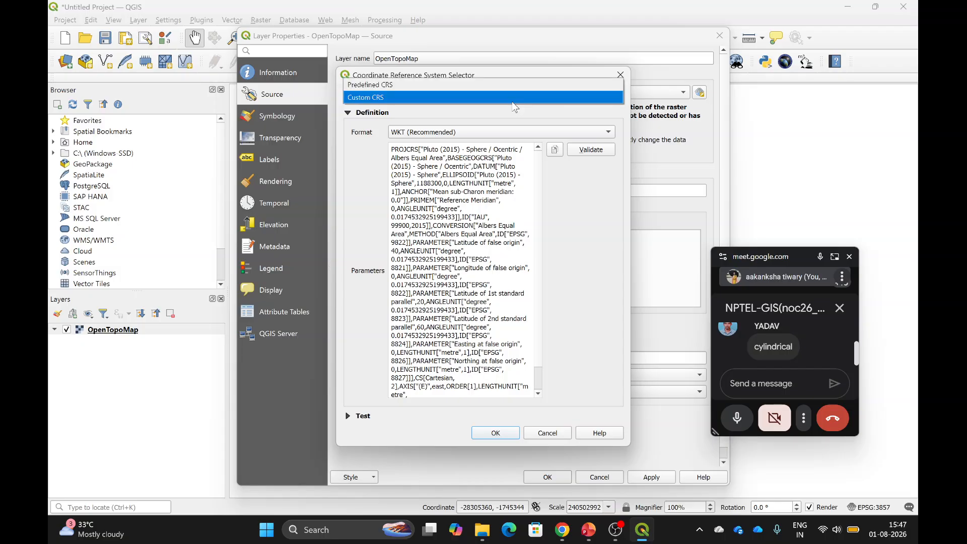
click(431, 91)
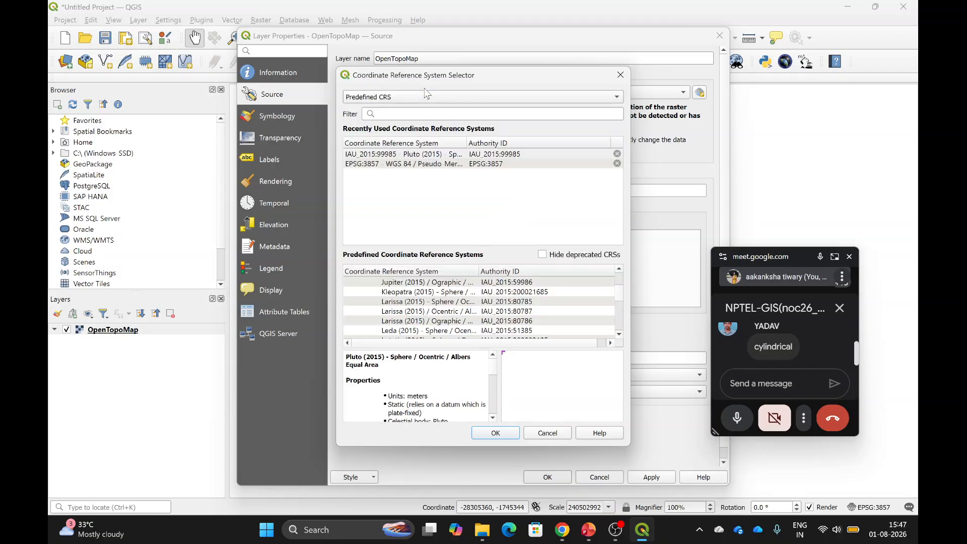
Search 'plana'/'plan' and select American Samoa 1962 StatePlane under Lambert Conformal Conic.
click(421, 112)
text(planar)
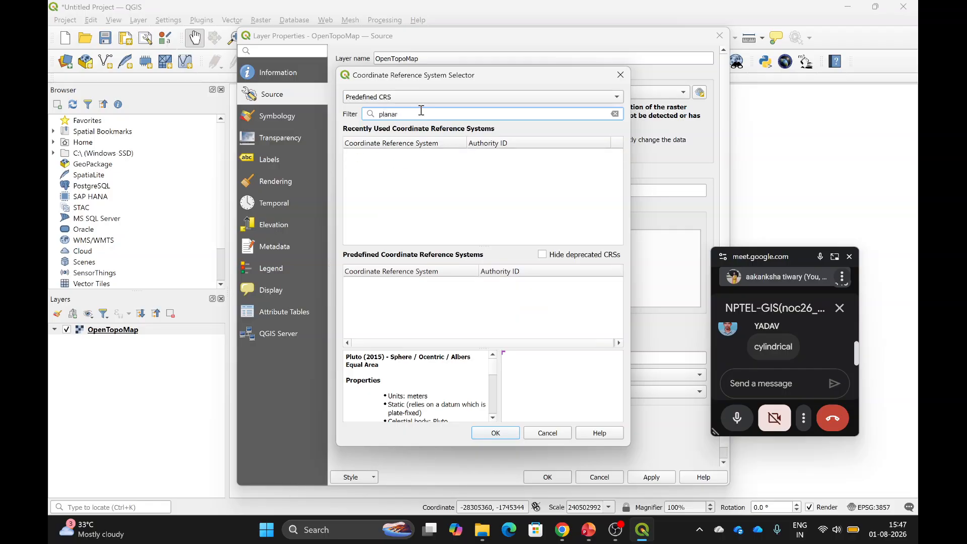
key(BackSpace)
key(BackSpace)
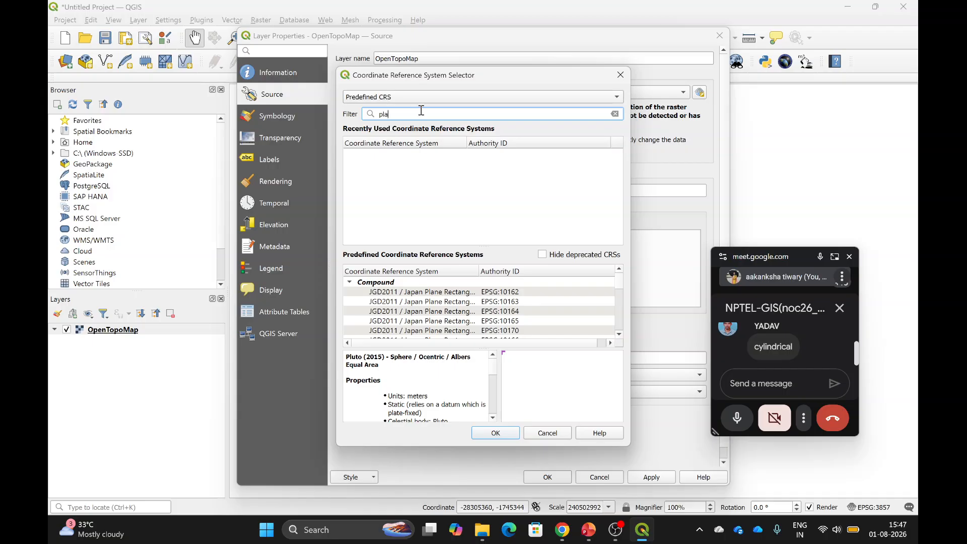
scroll(441, 306, down, 2)
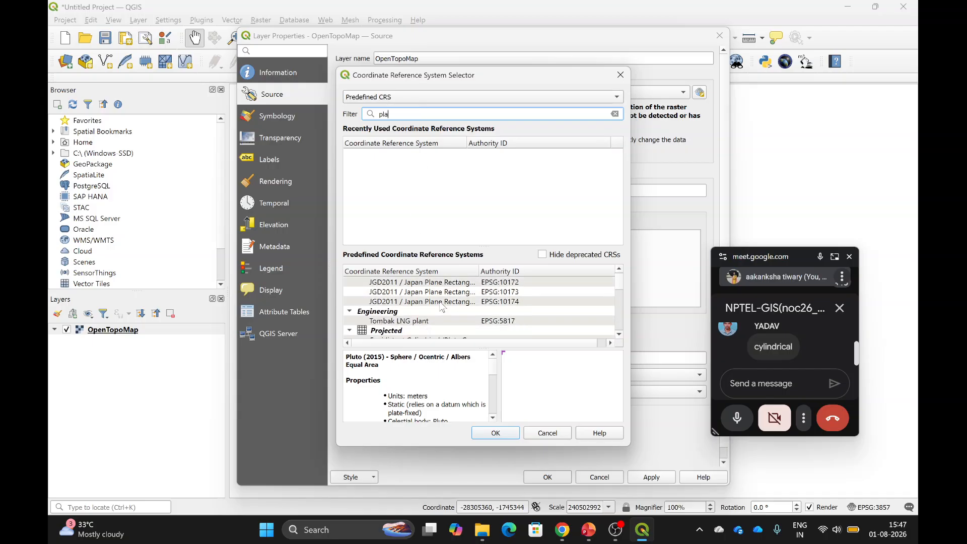
scroll(428, 308, down, 2)
scroll(423, 308, up, 1)
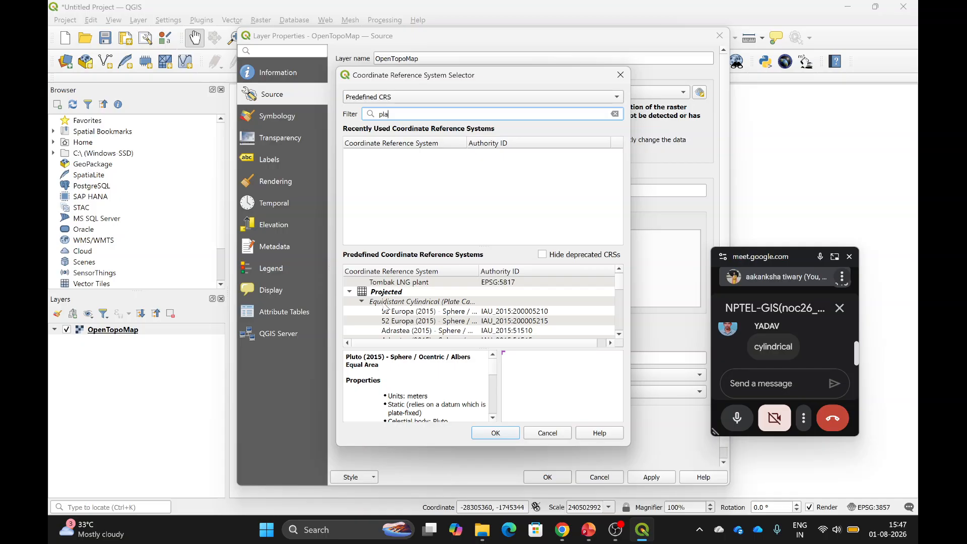
click(362, 301)
click(362, 311)
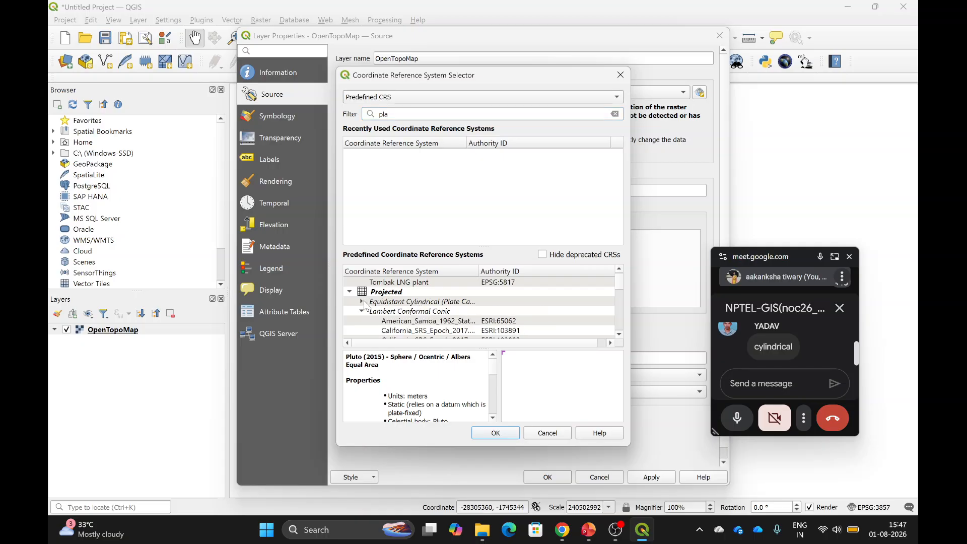
click(410, 322)
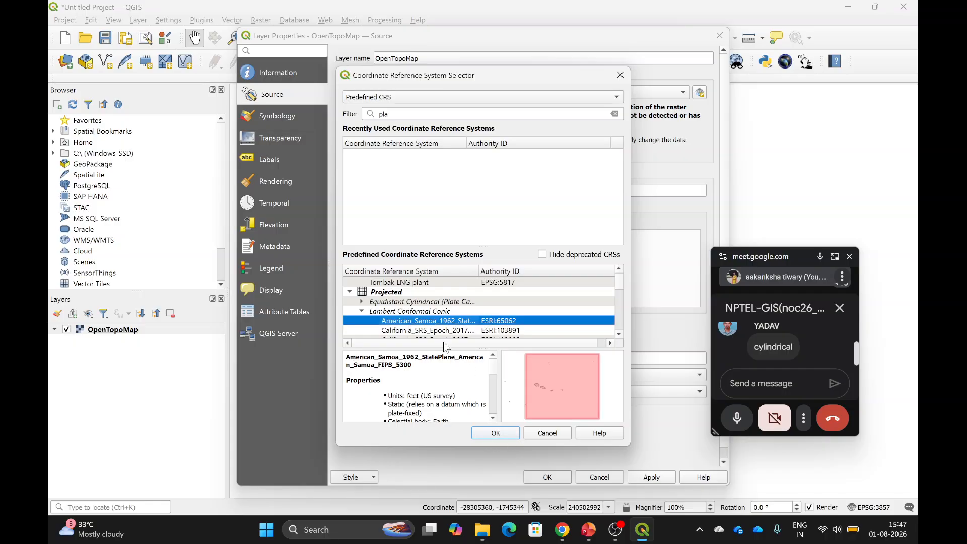
Confirm ESRI:65062, accept the suggested transformation, and apply it to the layer.
click(508, 434)
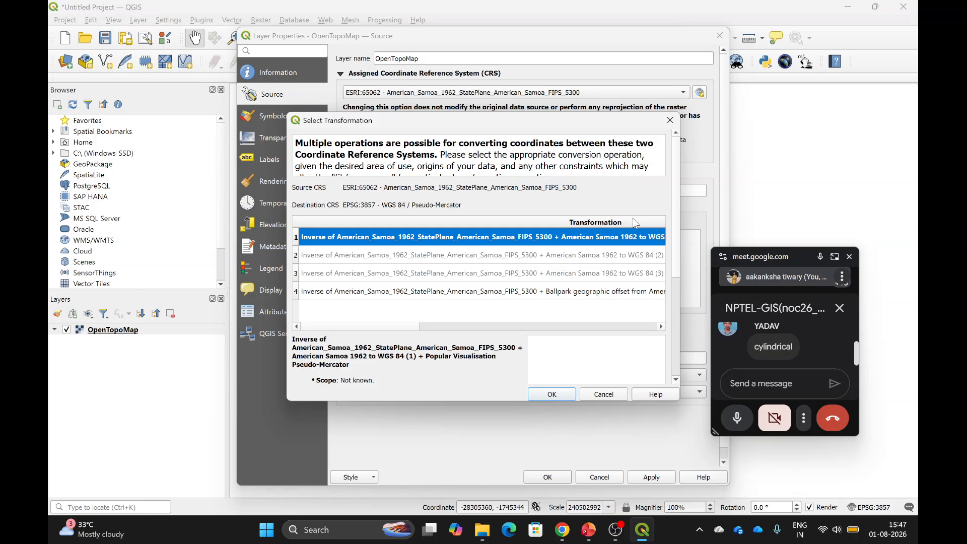
click(552, 398)
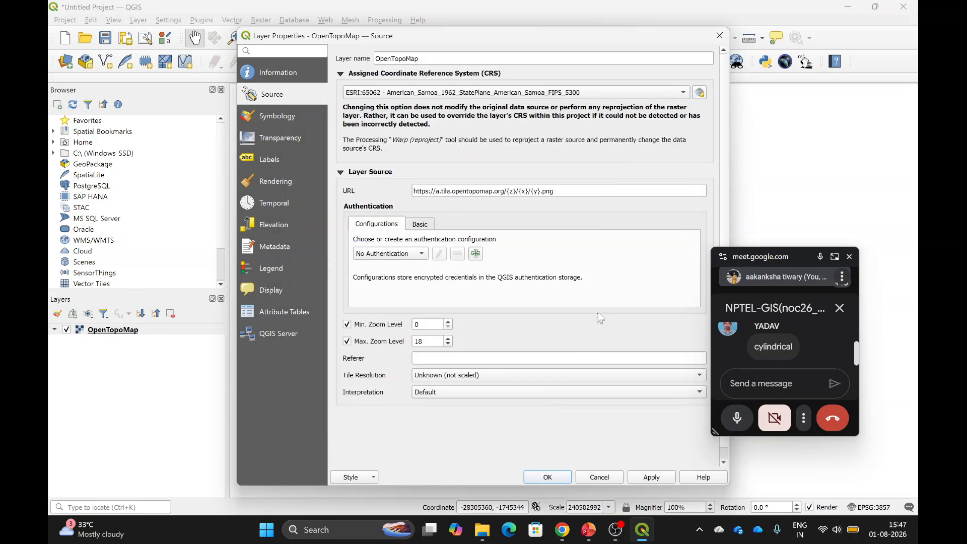
click(640, 481)
Close Layer Properties and zoom in and out on the two skewed ESRI:65062 fragments.
click(547, 477)
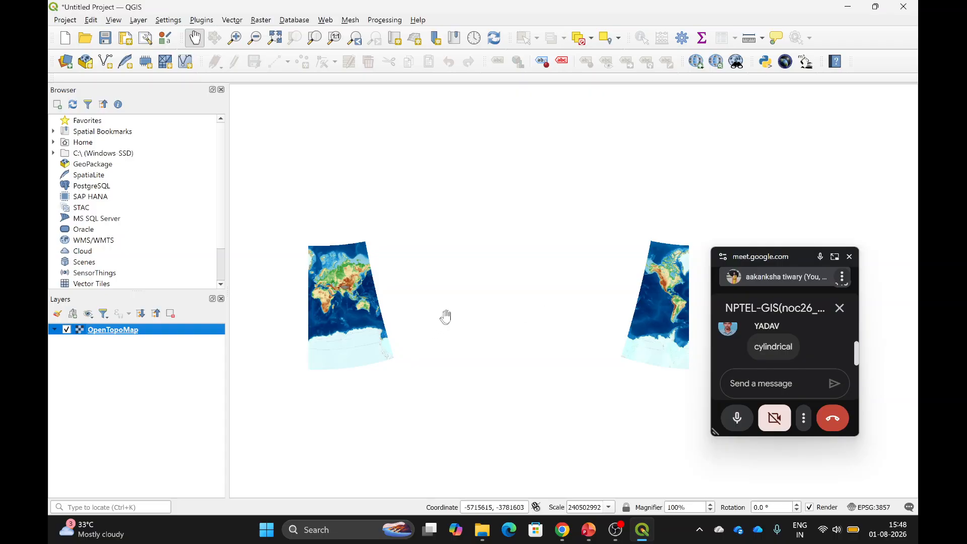
scroll(407, 336, up, 2)
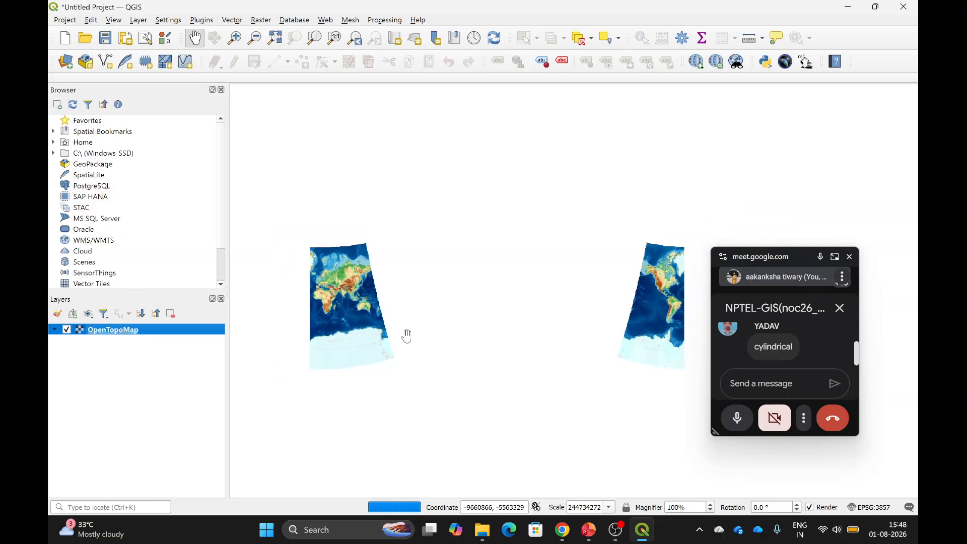
scroll(406, 336, up, 1)
scroll(406, 336, down, 1)
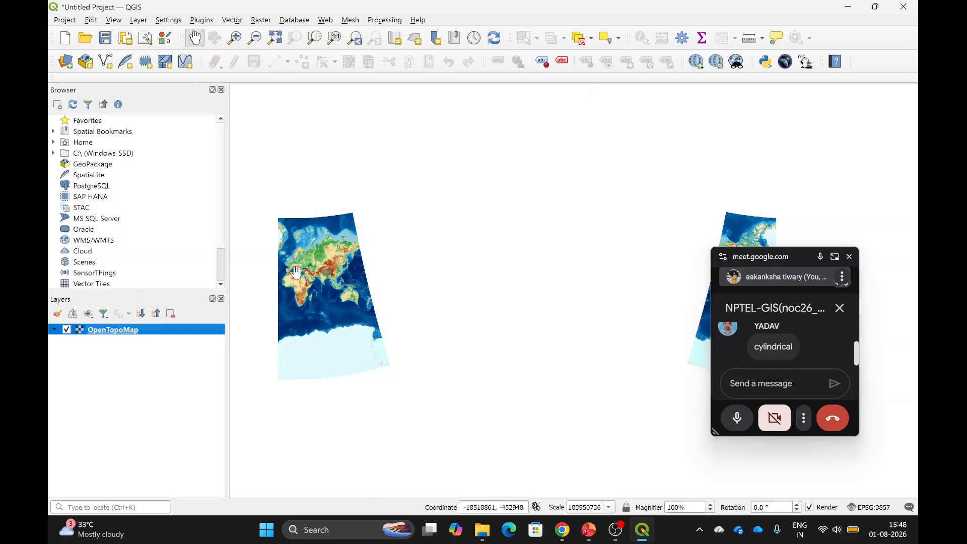
Reopen the OpenTopoMap layer's Properties and the full CRS chooser.
right_click(110, 330)
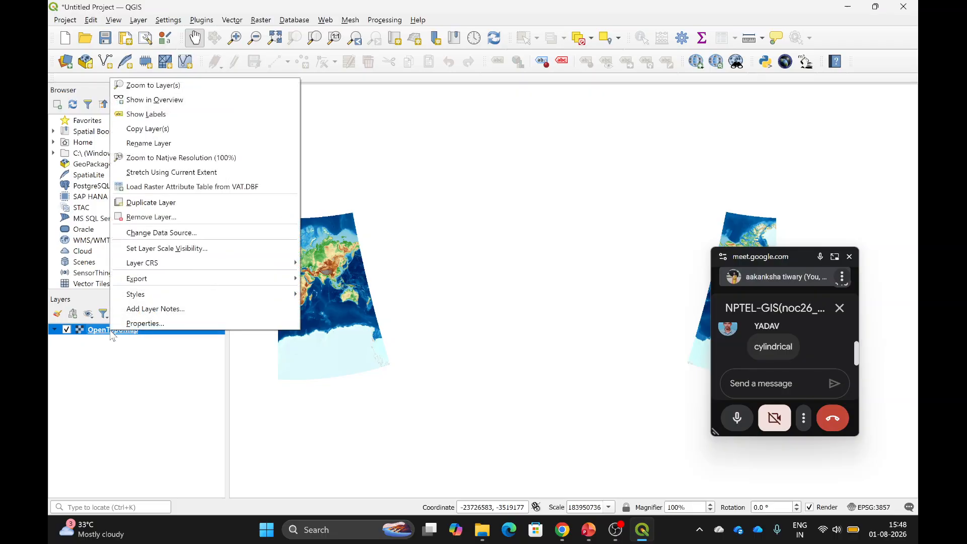
click(145, 322)
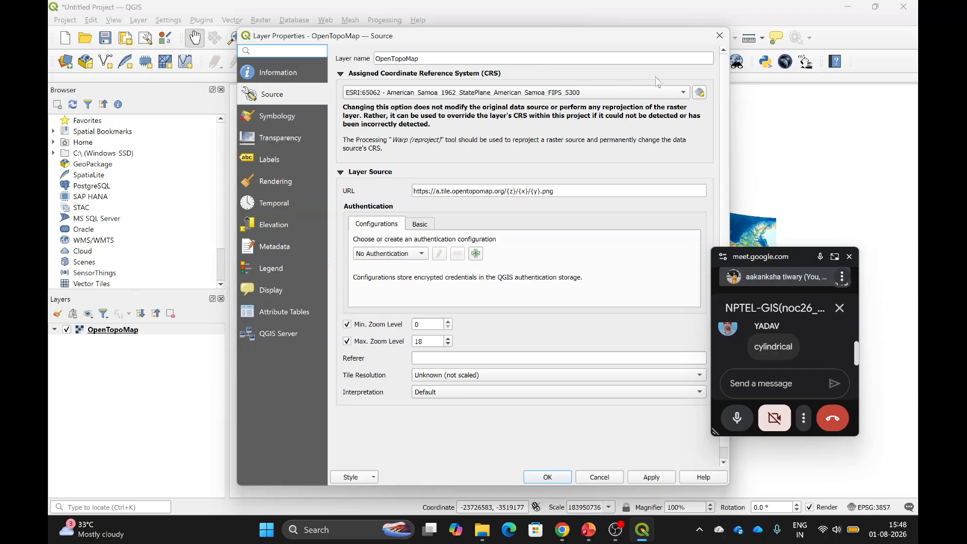
click(667, 91)
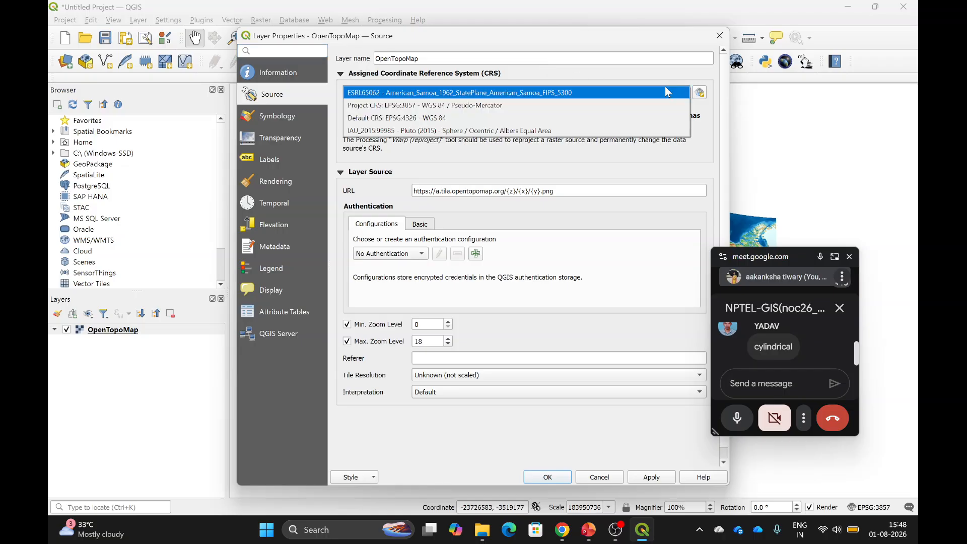
click(699, 93)
click(698, 94)
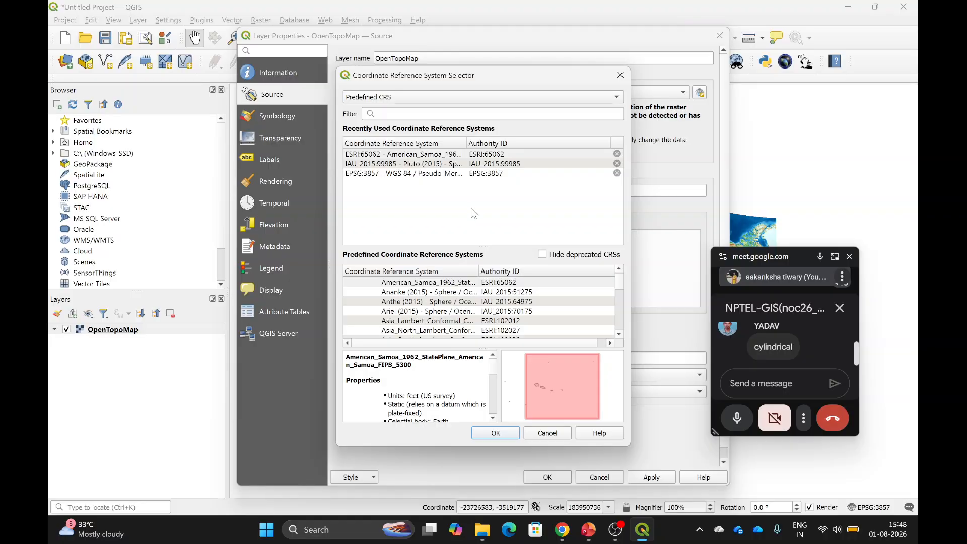
scroll(446, 322, down, 5)
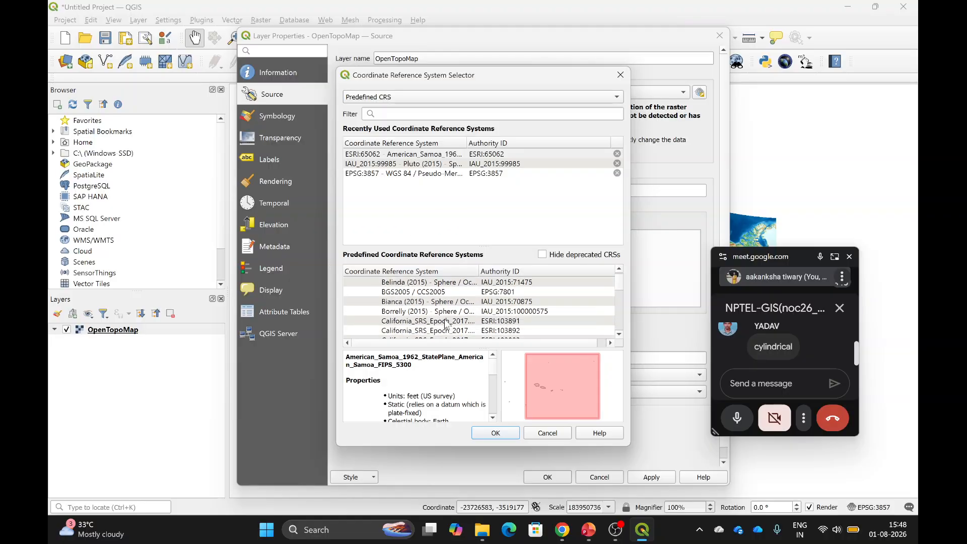
scroll(446, 322, down, 8)
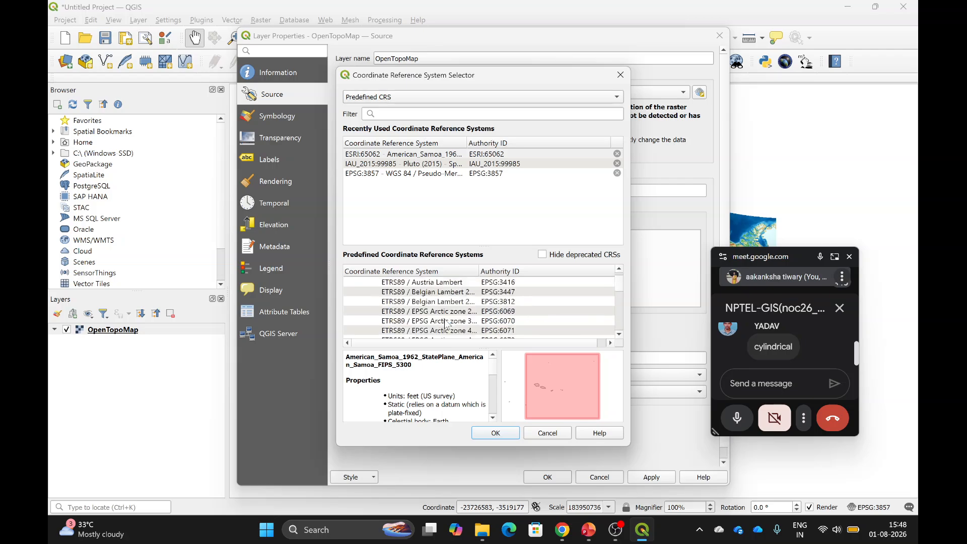
scroll(446, 325, down, 6)
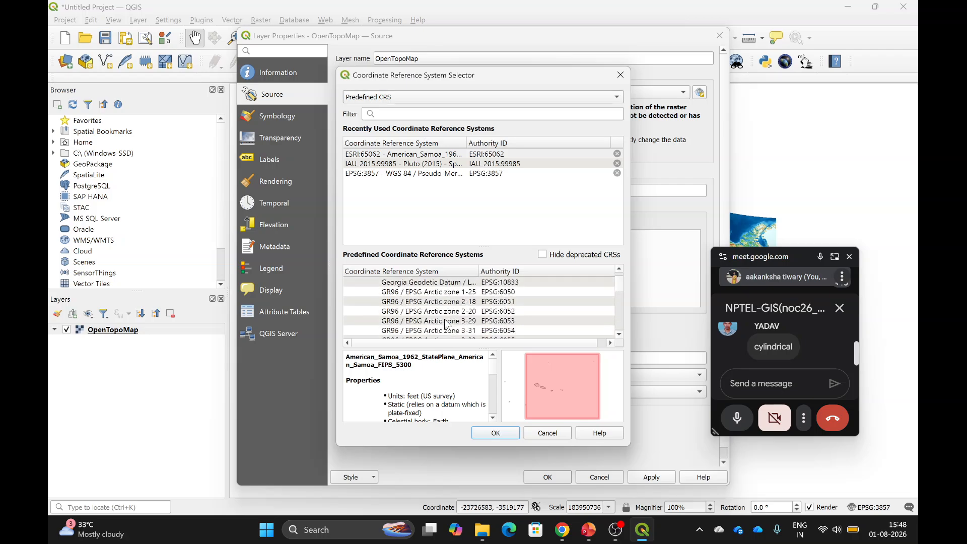
Try filtering the CRS list by 'conical' and 'lam', then close without choosing.
click(394, 116)
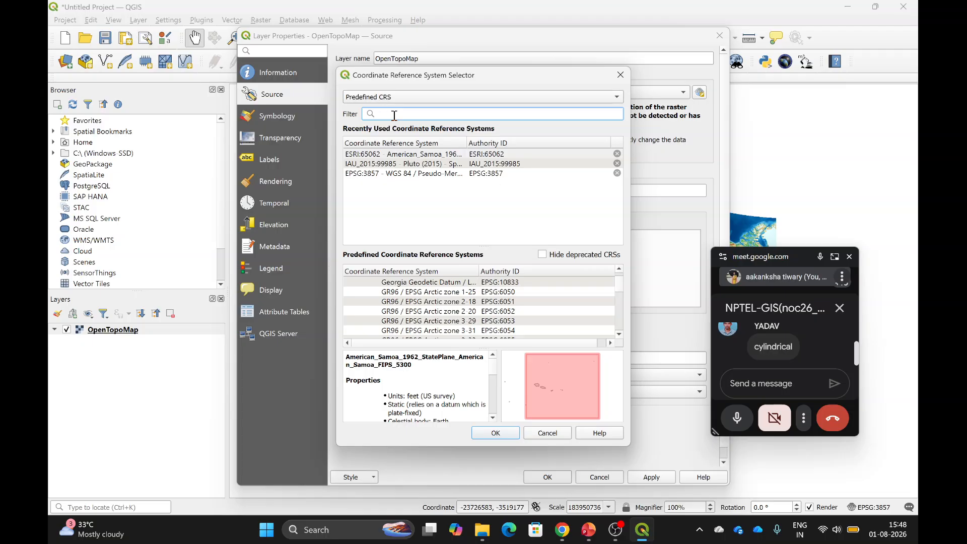
text(conical)
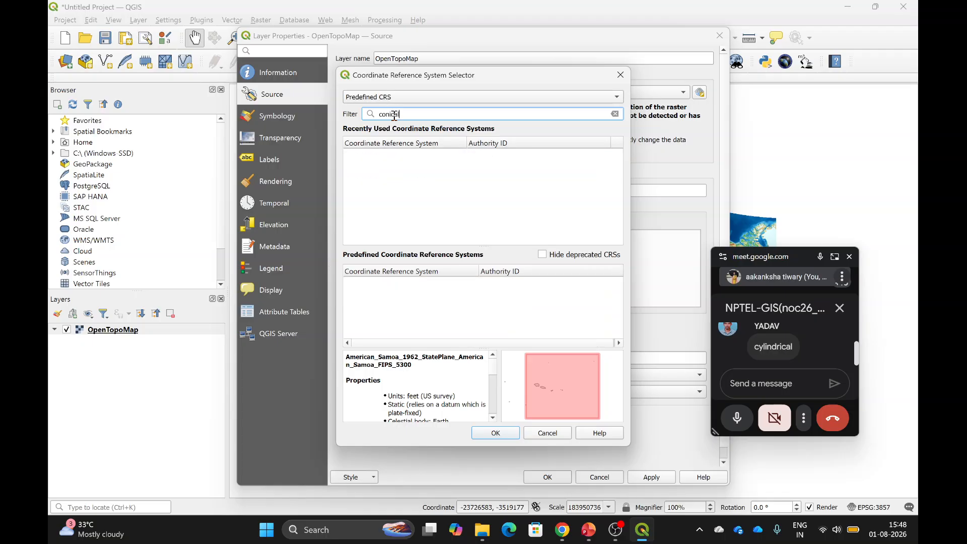
key(BackSpace)
key(BackSpace)
key(BackSpace)
key(BackSpace)
key(BackSpace)
key(BackSpace)
key(BackSpace)
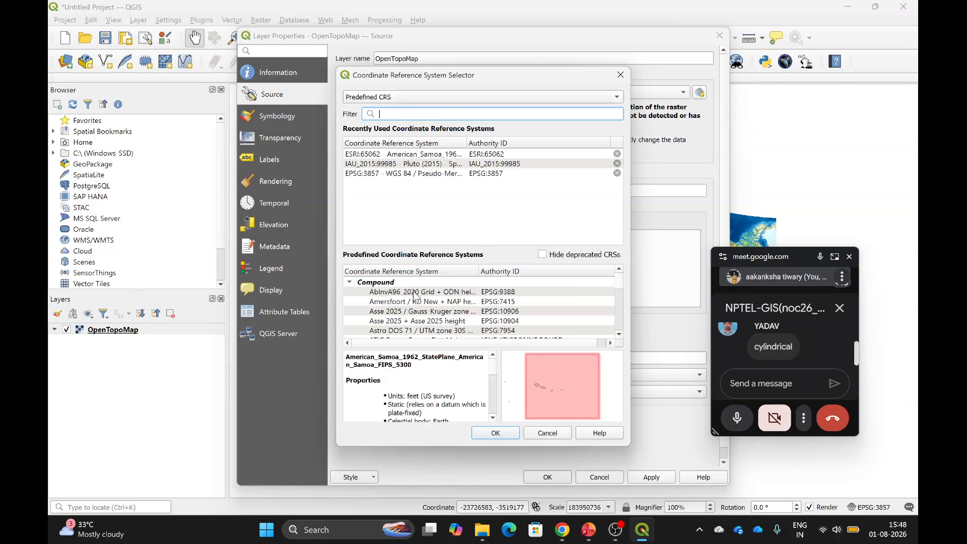
scroll(406, 306, down, 10)
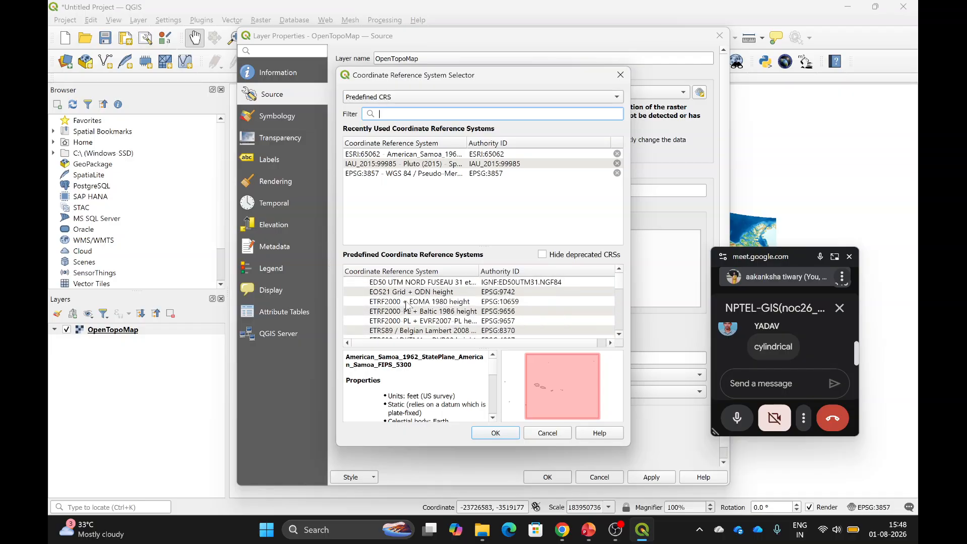
scroll(407, 306, down, 3)
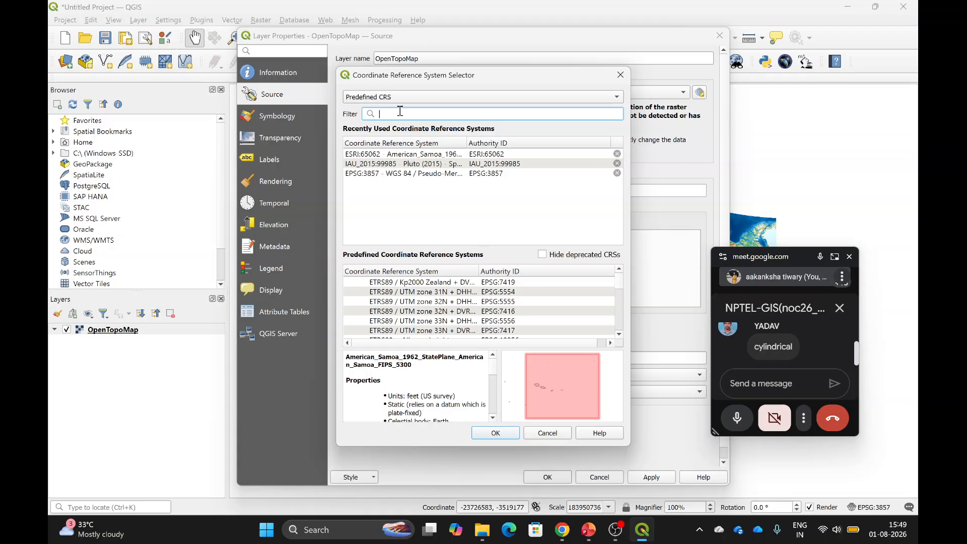
text(lambert)
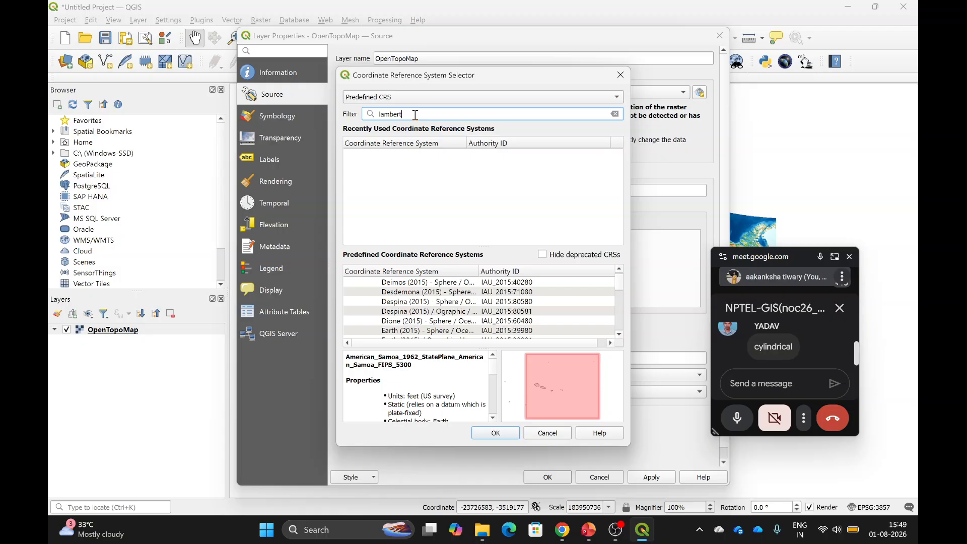
key(Escape)
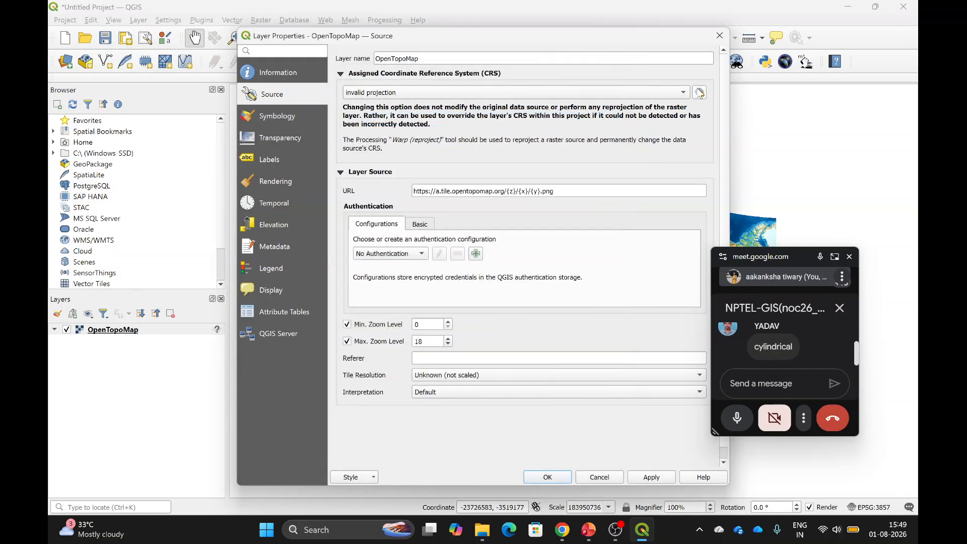
Filter by 'lam' and assign ETRS89 Lambert Conformal Conic et EVRF2000 instead of Lambert Azimuthal.
click(699, 92)
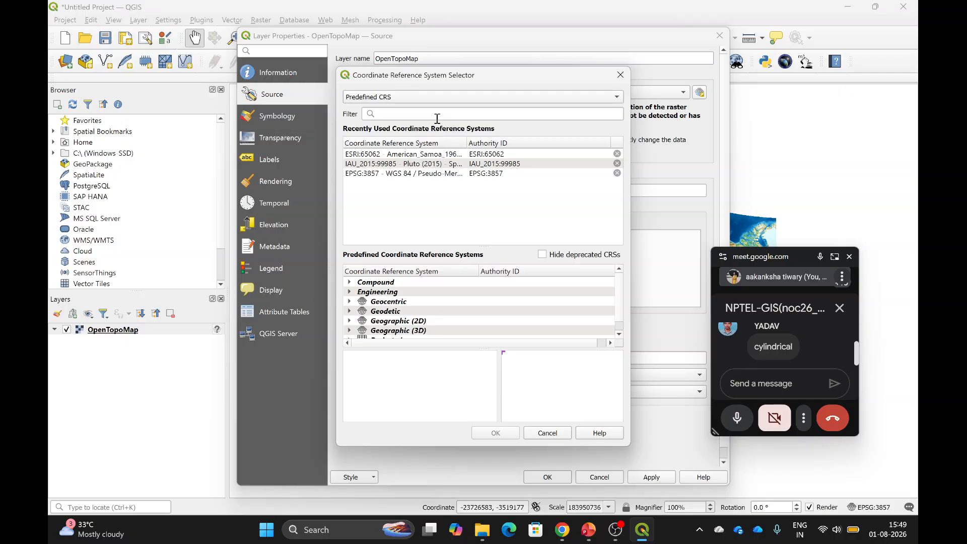
click(403, 115)
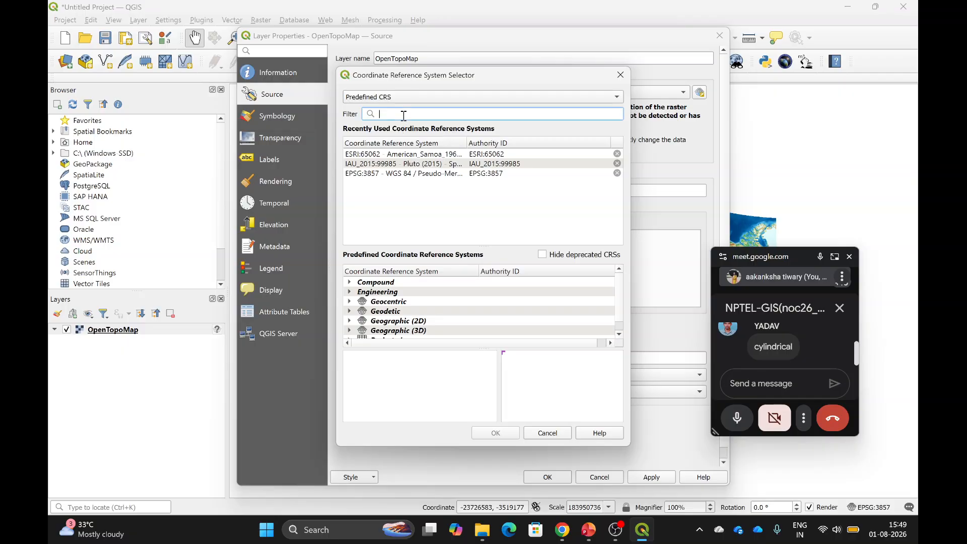
text(lambert)
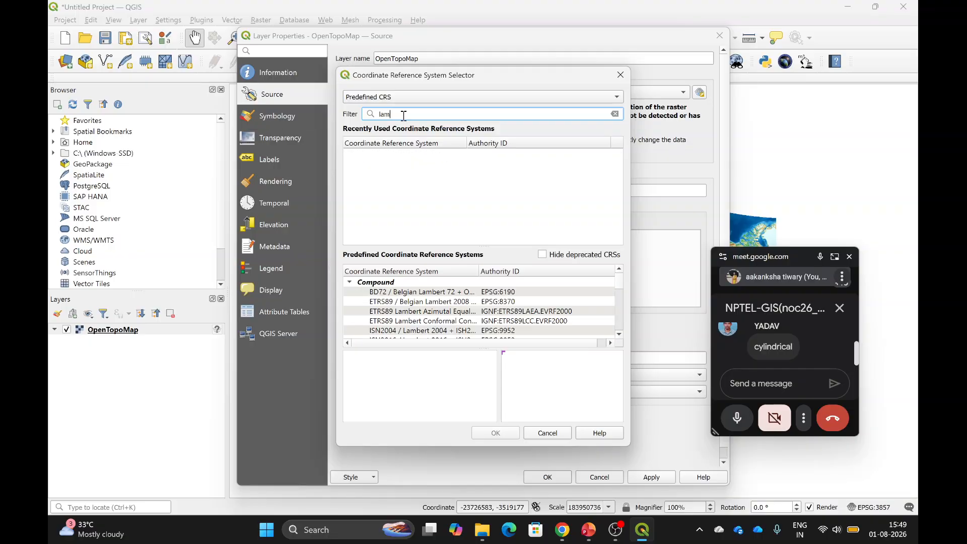
click(412, 313)
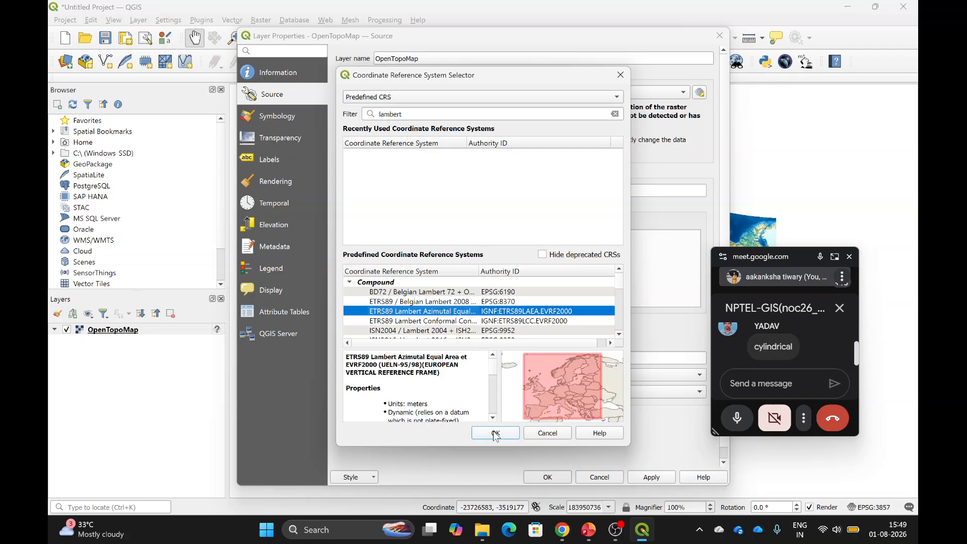
scroll(474, 314, down, 1)
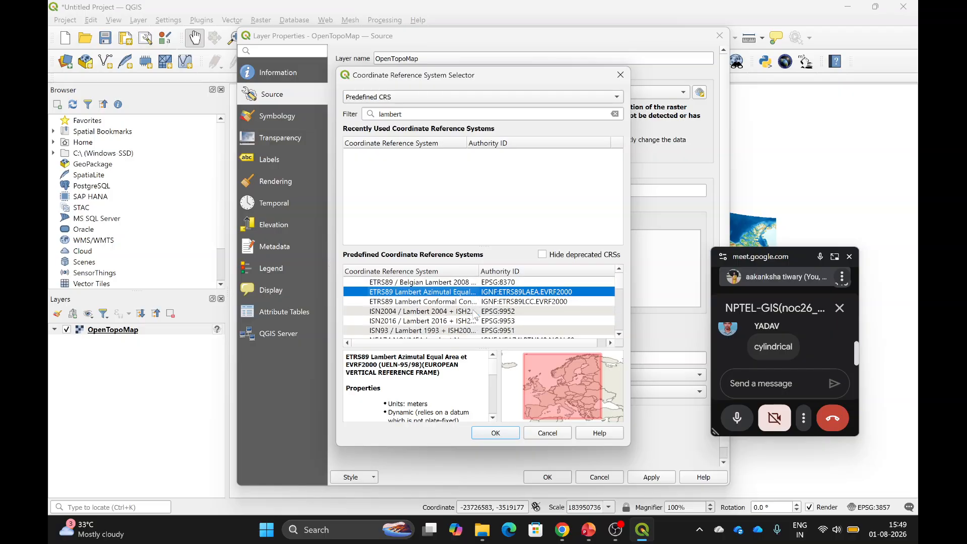
click(461, 301)
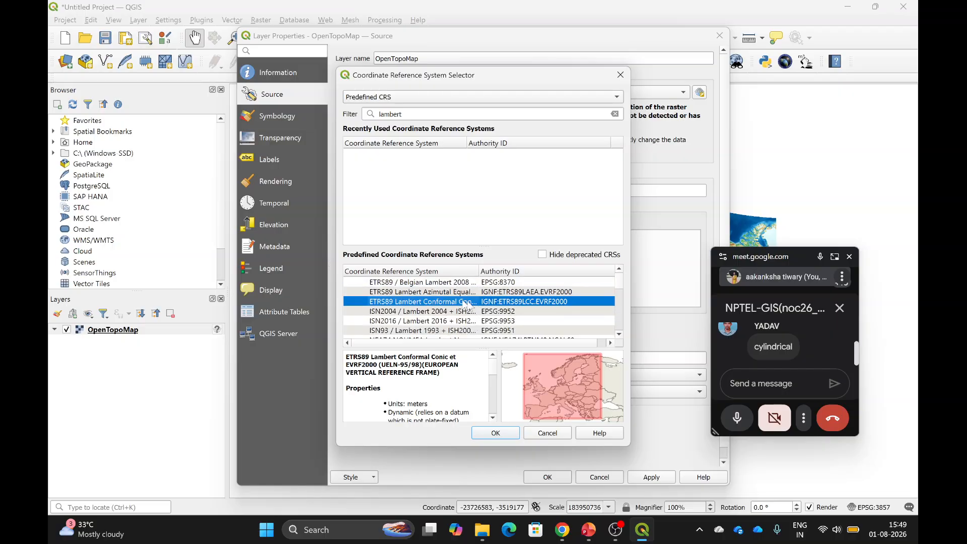
click(497, 434)
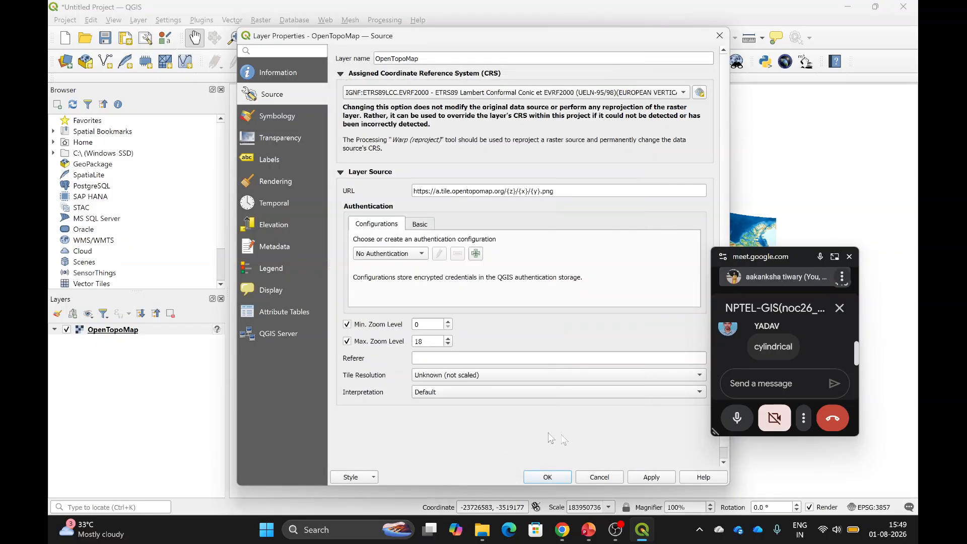
click(655, 481)
Close Layer Properties and zoom and pan until the whole ETRS89 Lambert Conformal Conic basemap fits.
click(549, 477)
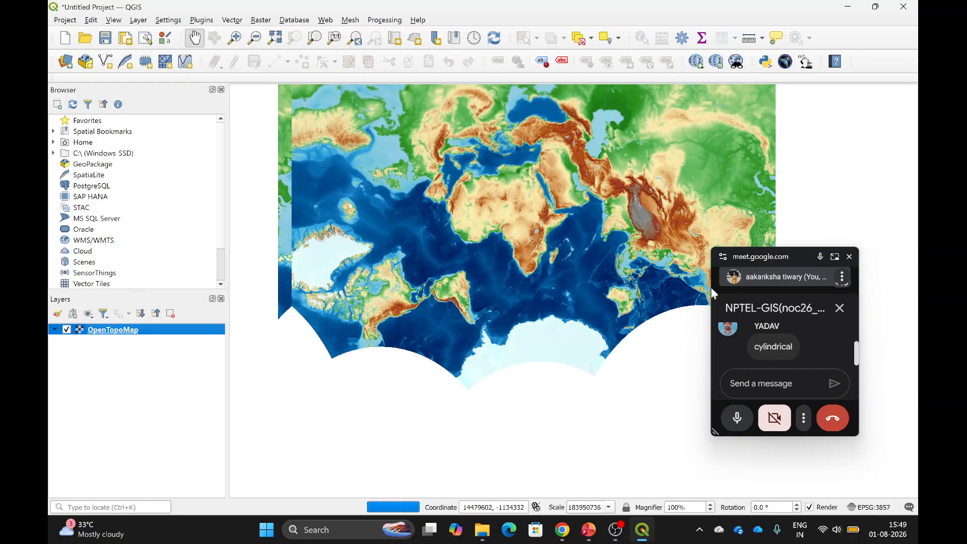
click(767, 275)
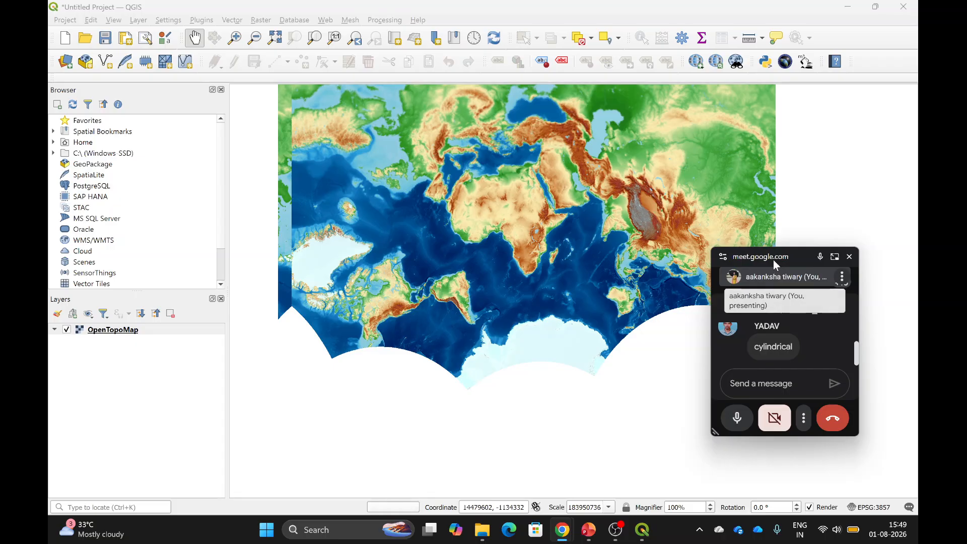
drag(774, 259, 834, 316)
scroll(532, 269, up, 1)
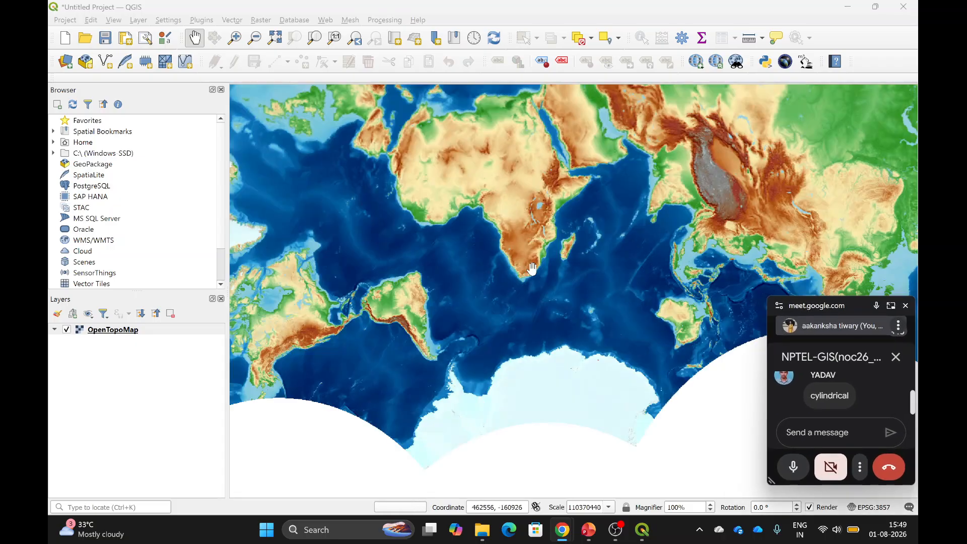
scroll(532, 269, down, 2)
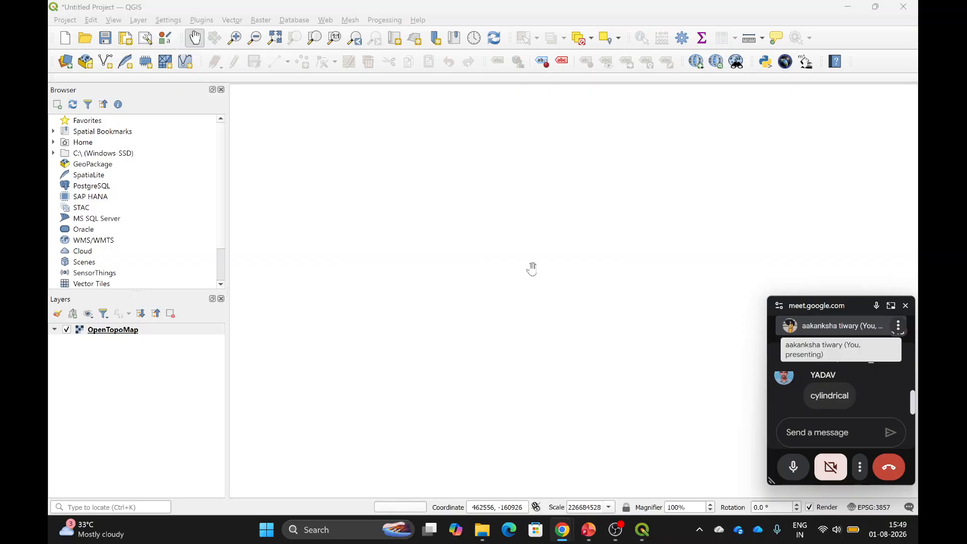
drag(529, 252, 531, 308)
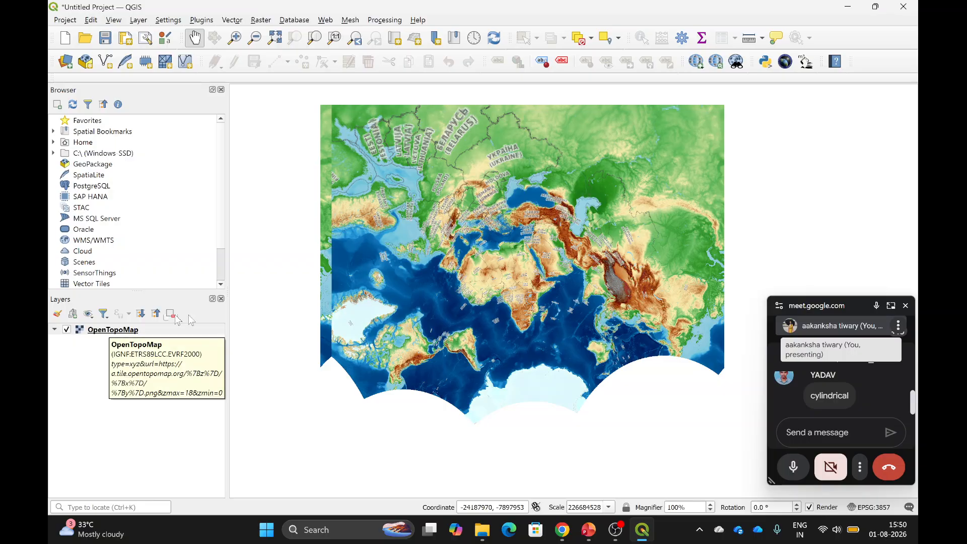
Reopen OpenTopoMap's properties and bring up its CRS selector showing IGNF:ETRS89LCC.EVRF2000.
right_click(93, 330)
click(113, 325)
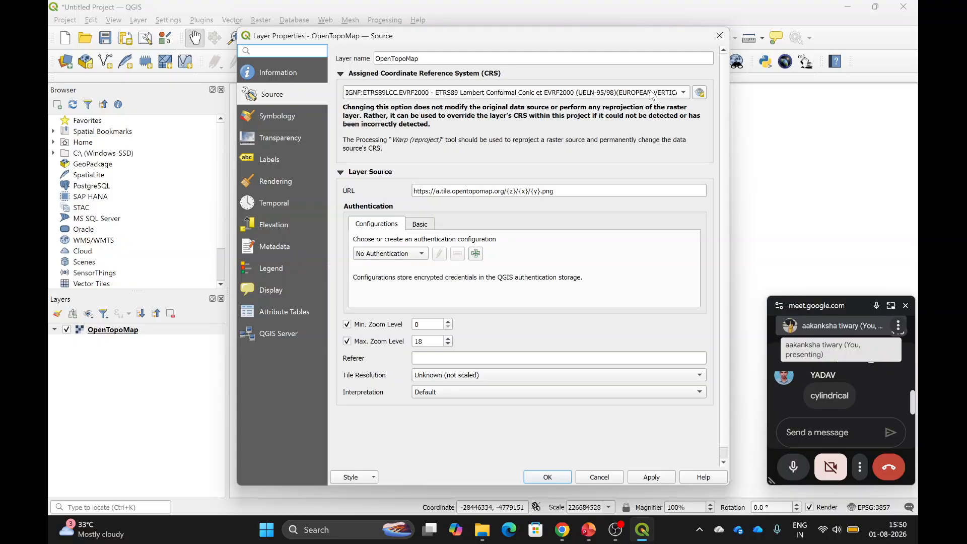
mouse_move(652, 96)
click(700, 94)
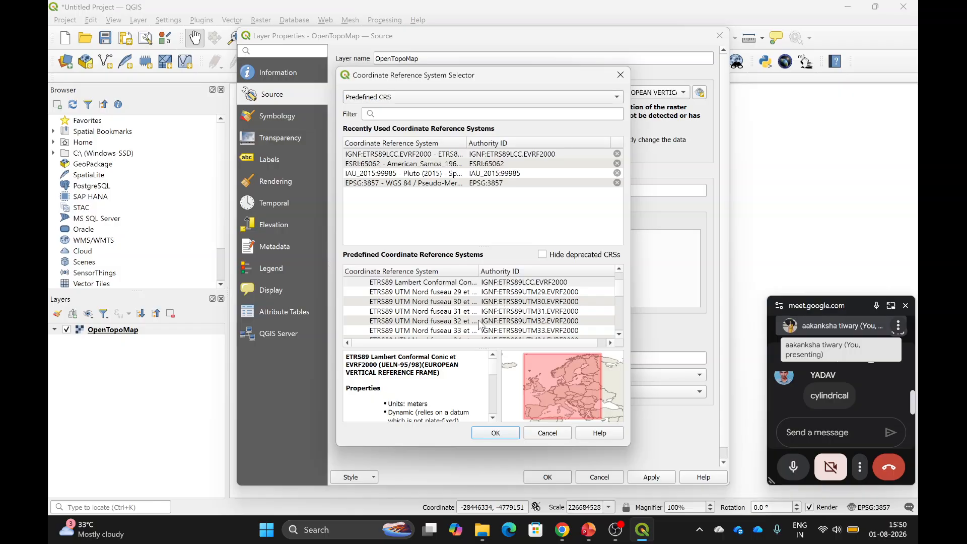
Filter the CRS list for 'lambert' and preview Belgian Lambert 72 and Belgian Lambert 2008.
click(408, 113)
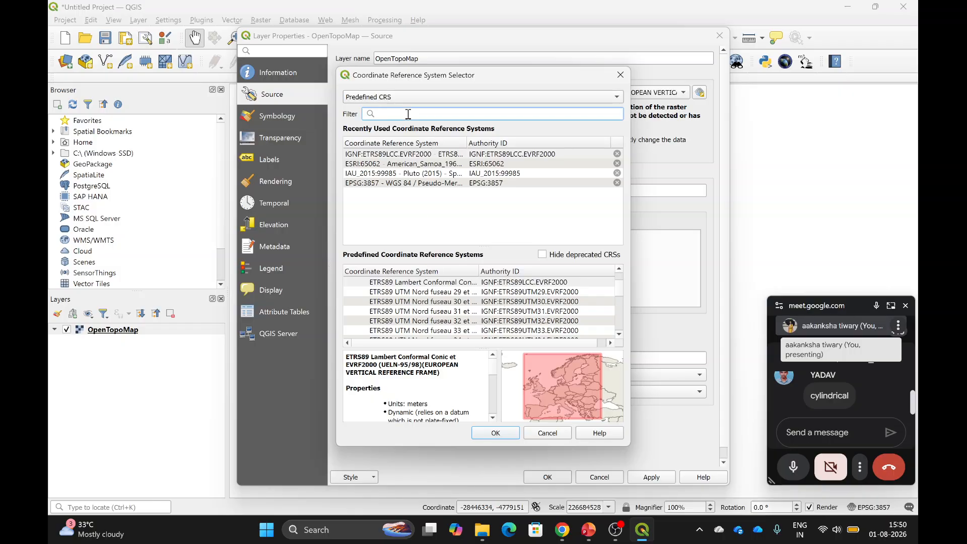
text(lambert)
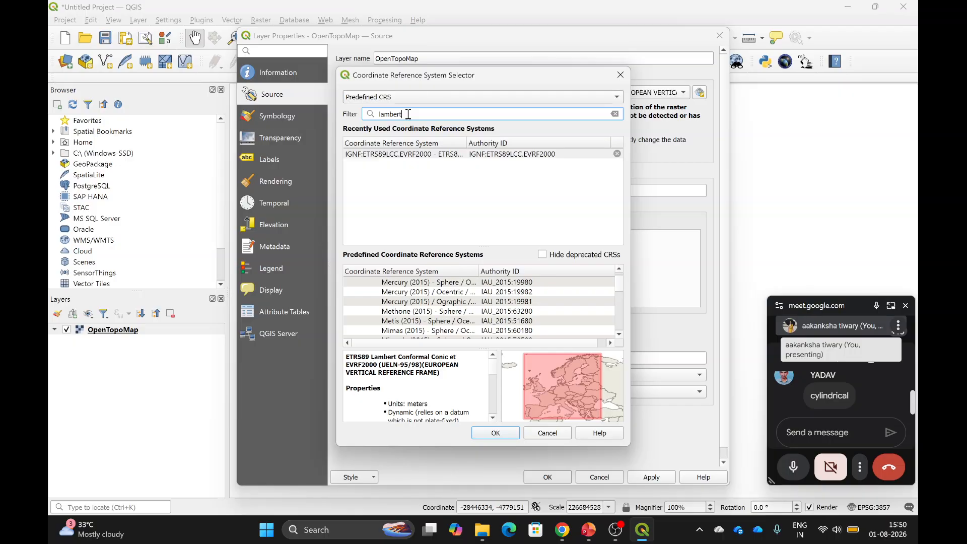
scroll(412, 318, up, 10)
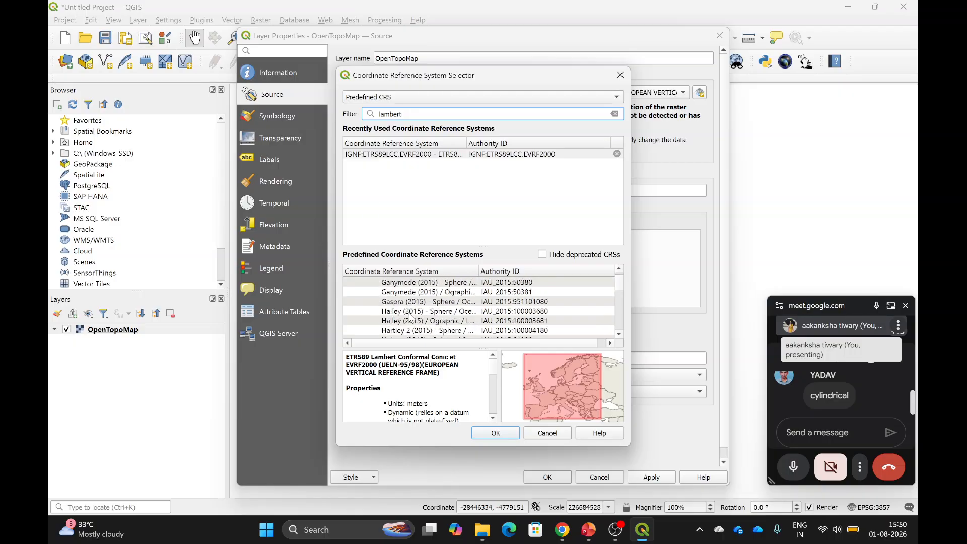
scroll(412, 319, up, 8)
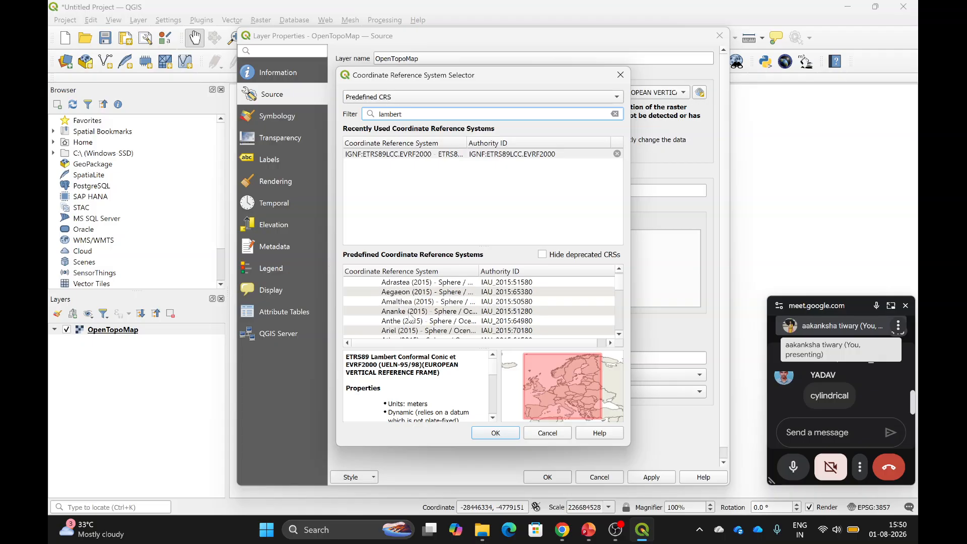
scroll(412, 318, up, 8)
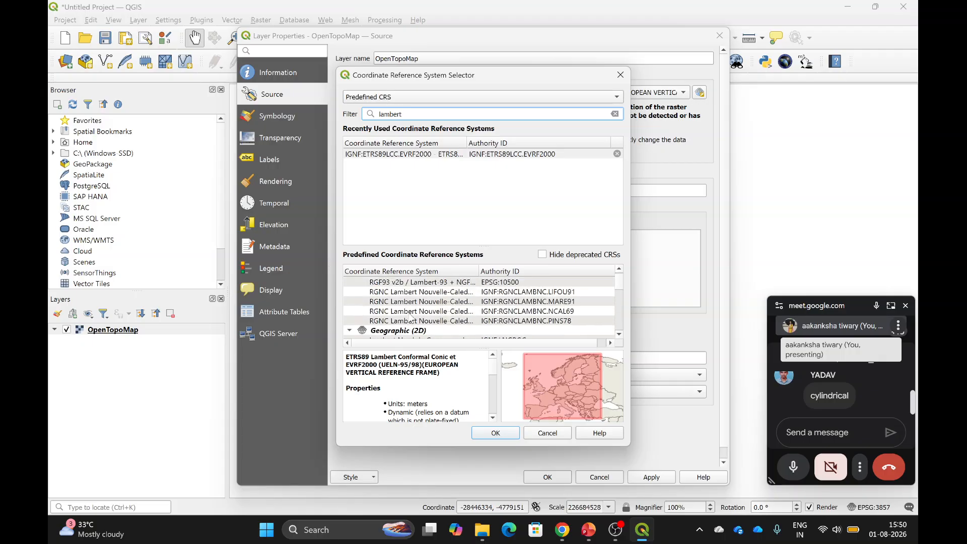
scroll(411, 319, up, 6)
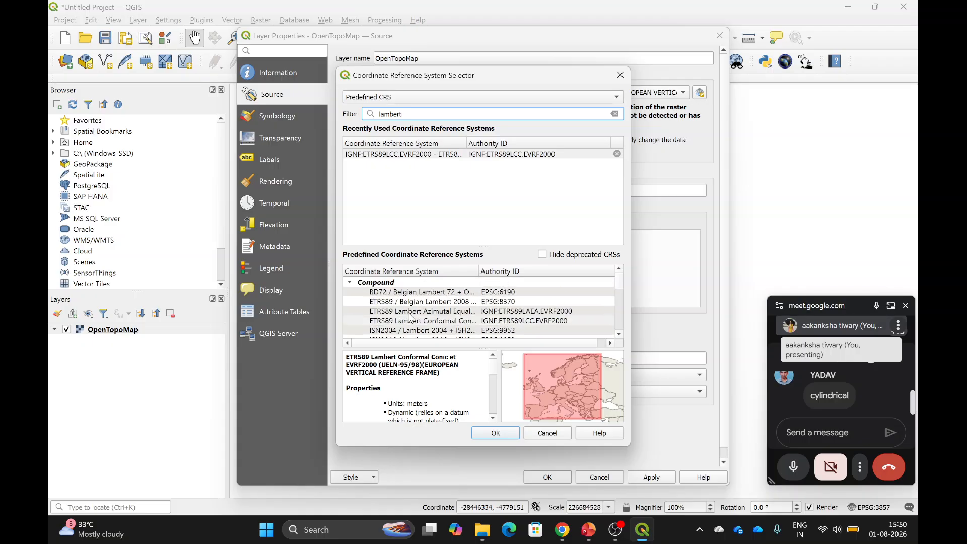
click(432, 292)
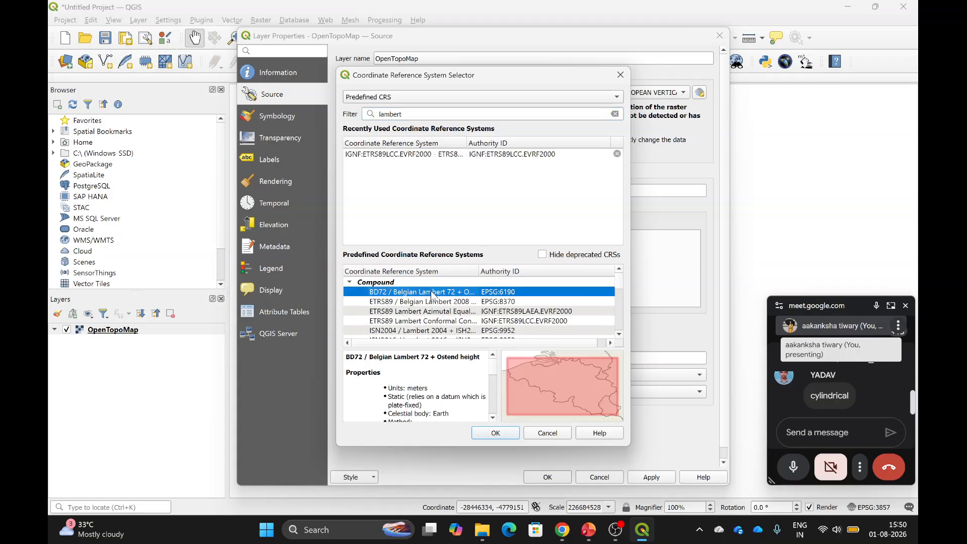
click(445, 302)
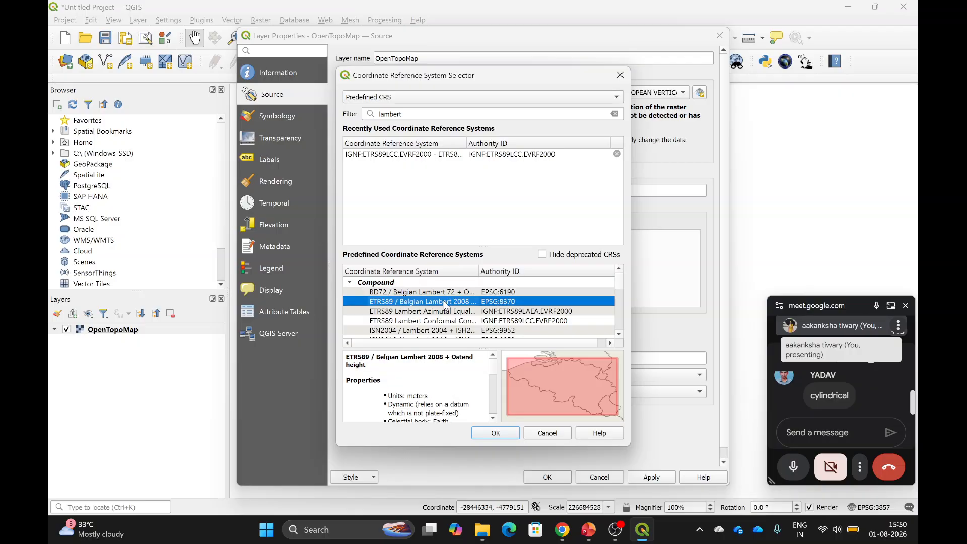
Assign ETRS89 Lambert Azimutal Equal Area (IGNF:ETRS89LAEA.EVRF2000) to the layer and apply it.
scroll(441, 315, down, 1)
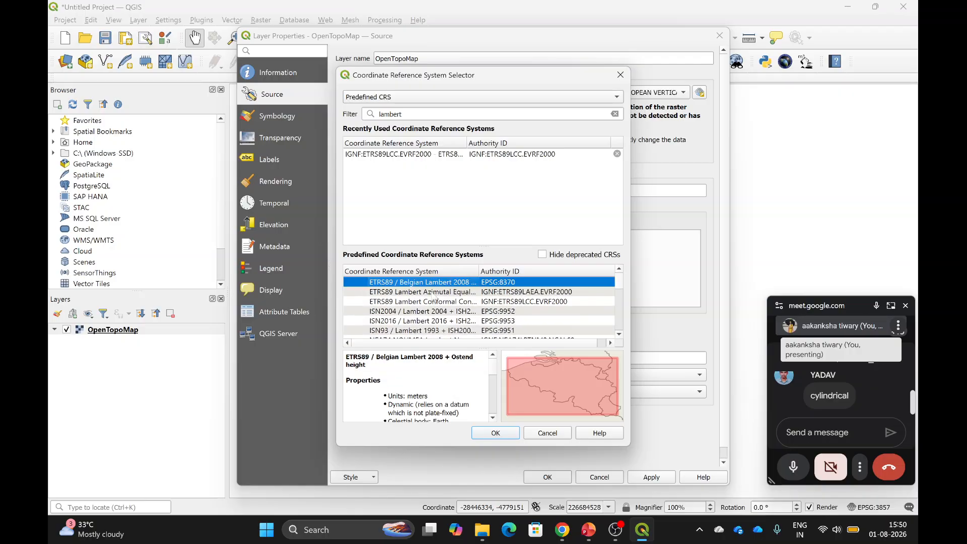
click(437, 292)
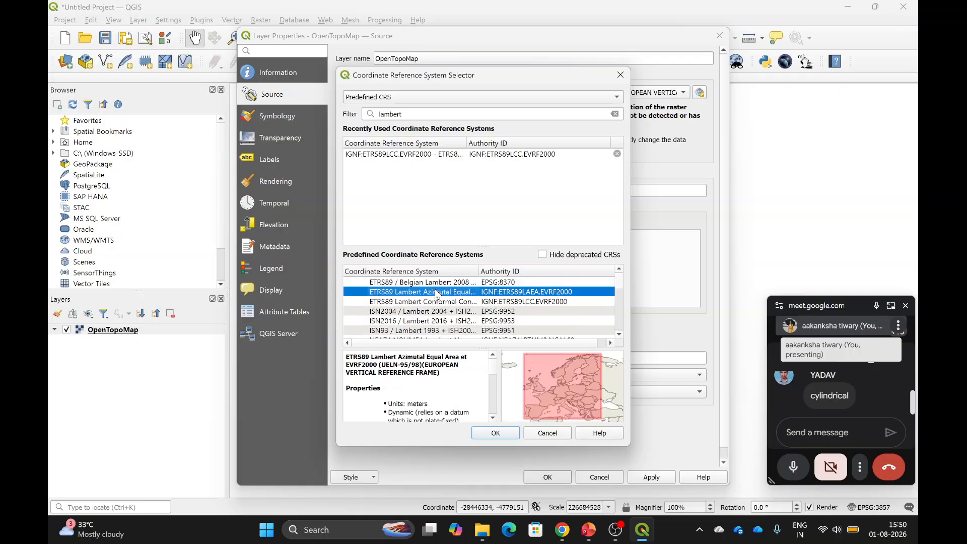
click(497, 436)
click(655, 478)
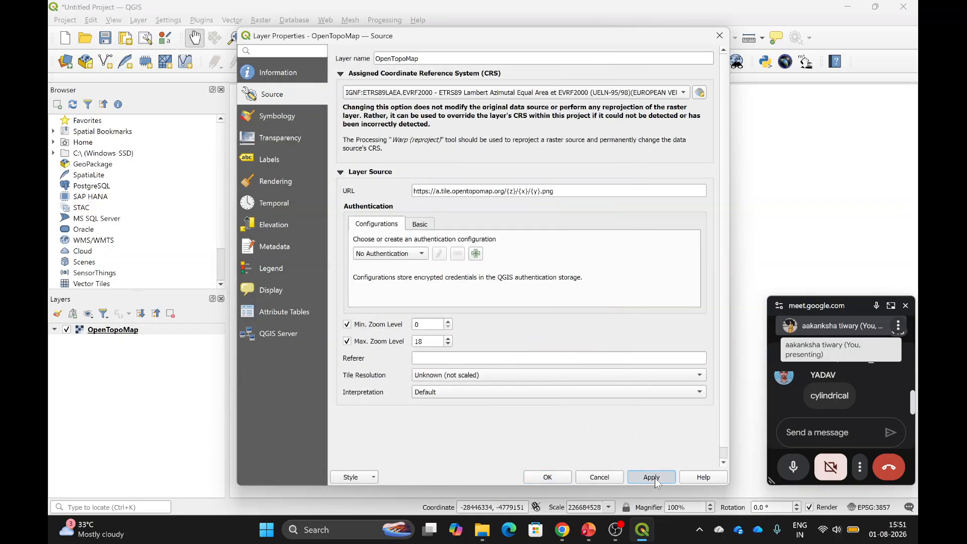
View the Lambert Azimuthal Equal Area basemap, then reopen OpenTopoMap's layer properties.
click(559, 478)
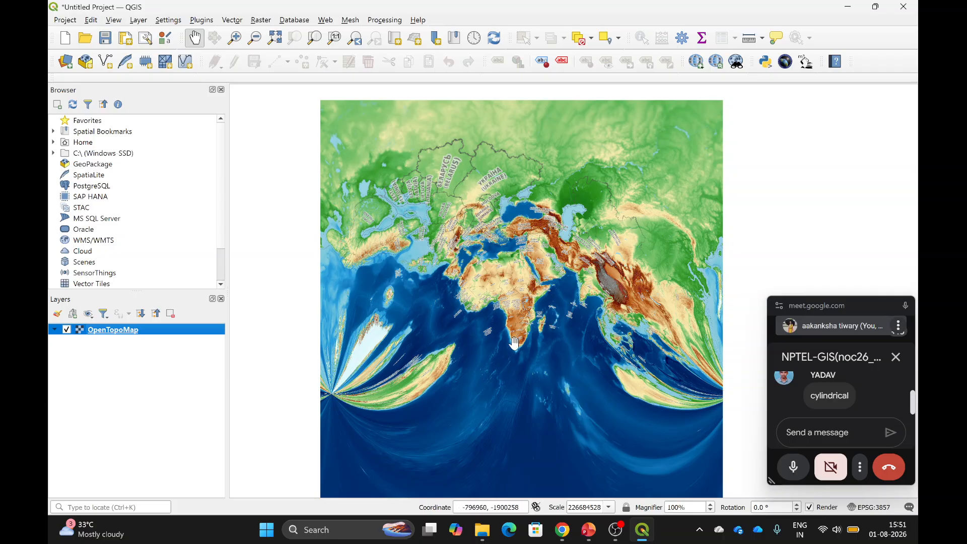
right_click(111, 333)
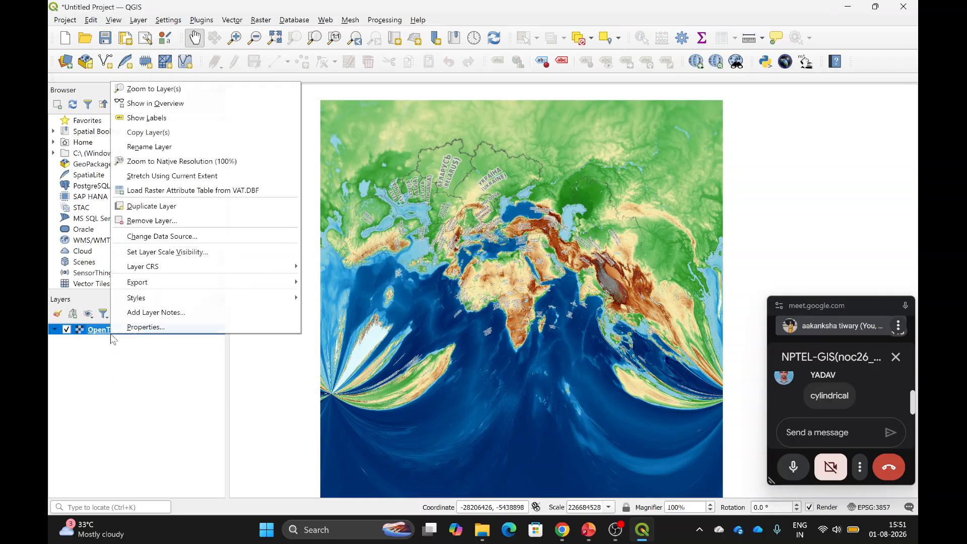
click(149, 330)
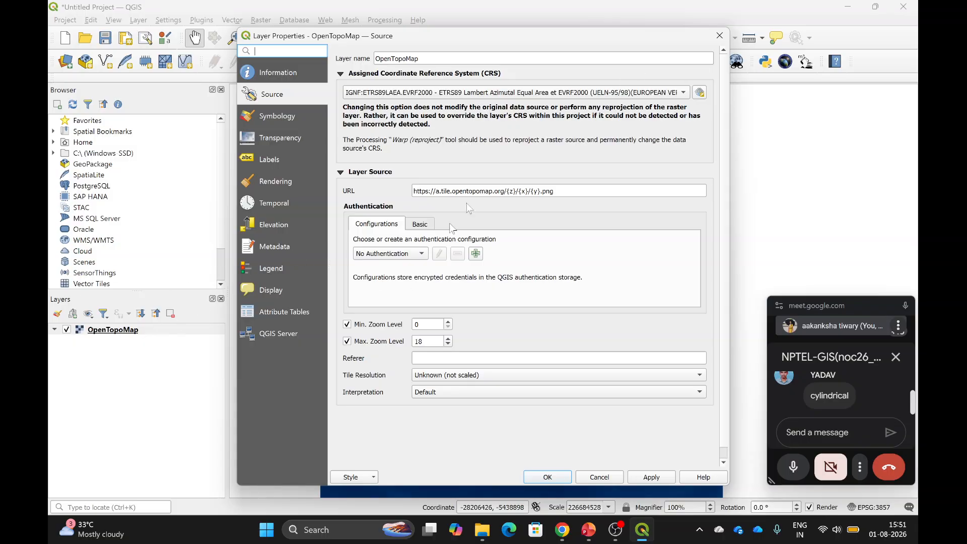
Bring up OpenTopoMap's CRS selector and scroll through the recently used CRS list.
click(699, 93)
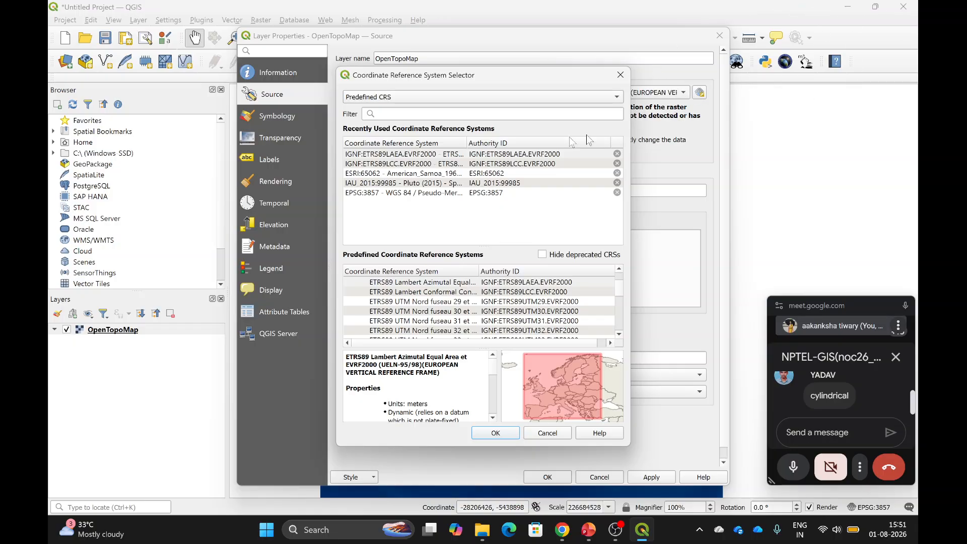
scroll(481, 321, down, 5)
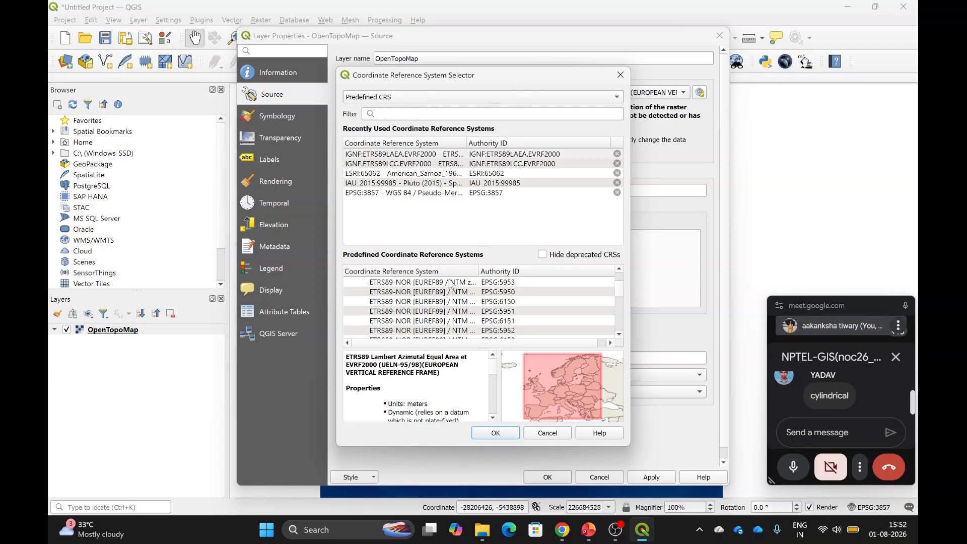
Filter the CRS list for 'ortho' and preview the Mars, Lutetia and North_Pole orthographic CRSs.
click(394, 112)
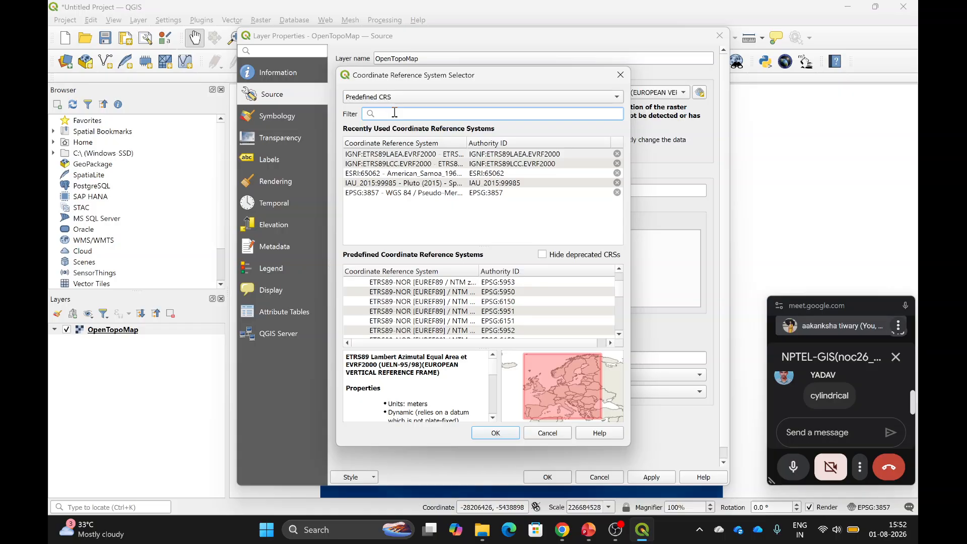
text(ortho)
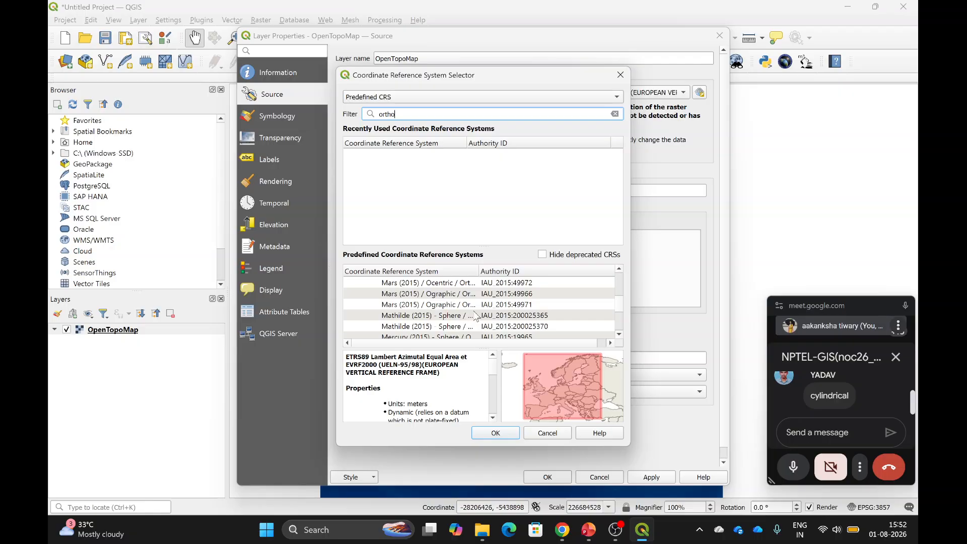
click(442, 294)
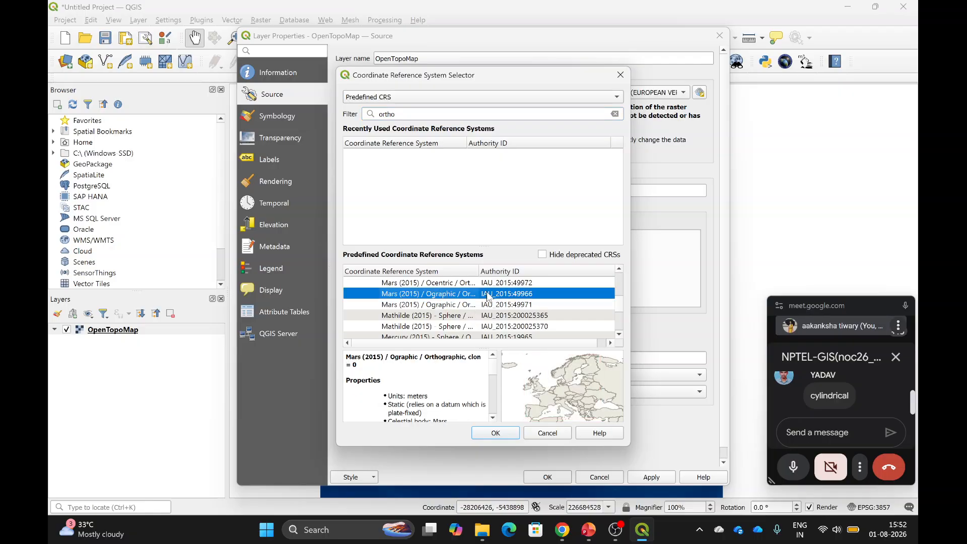
scroll(488, 297, up, 1)
scroll(452, 302, up, 2)
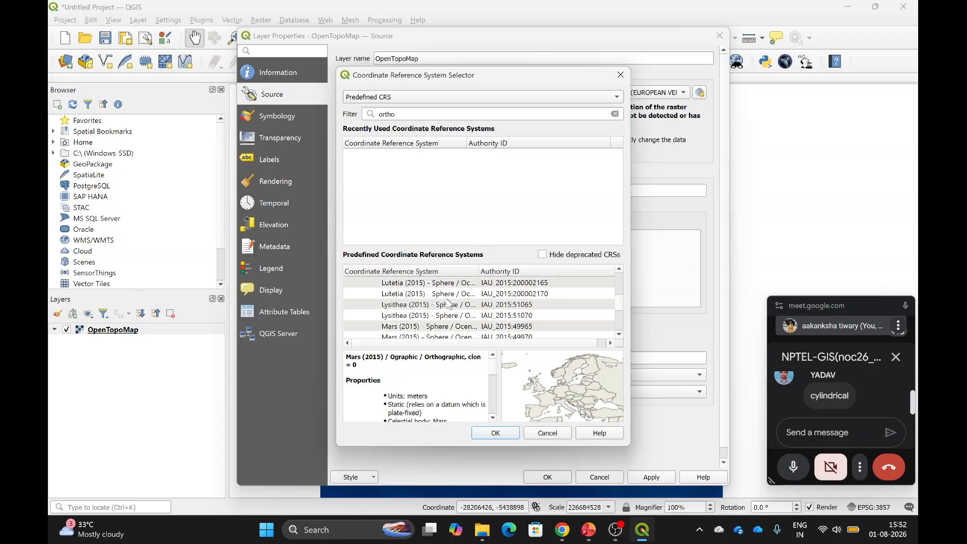
click(439, 294)
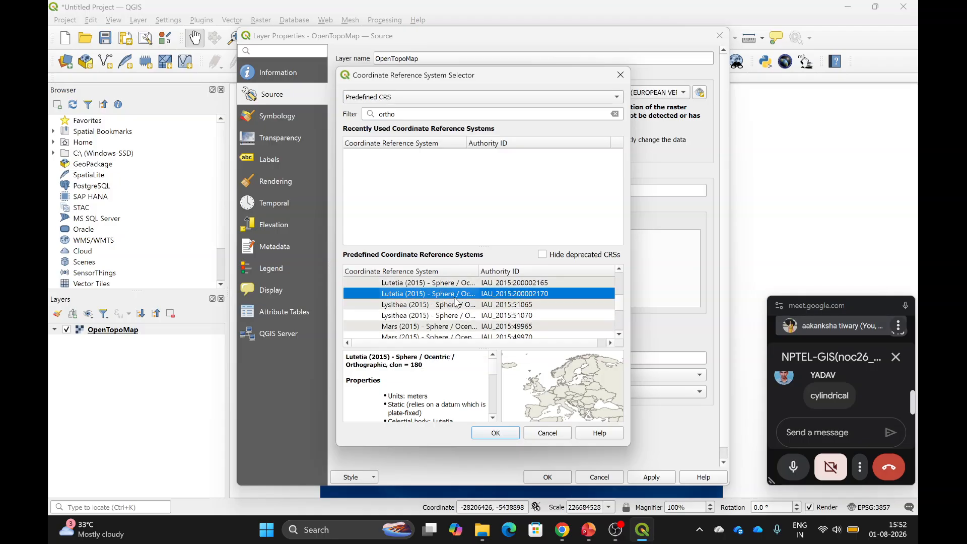
scroll(456, 301, down, 3)
scroll(455, 301, down, 5)
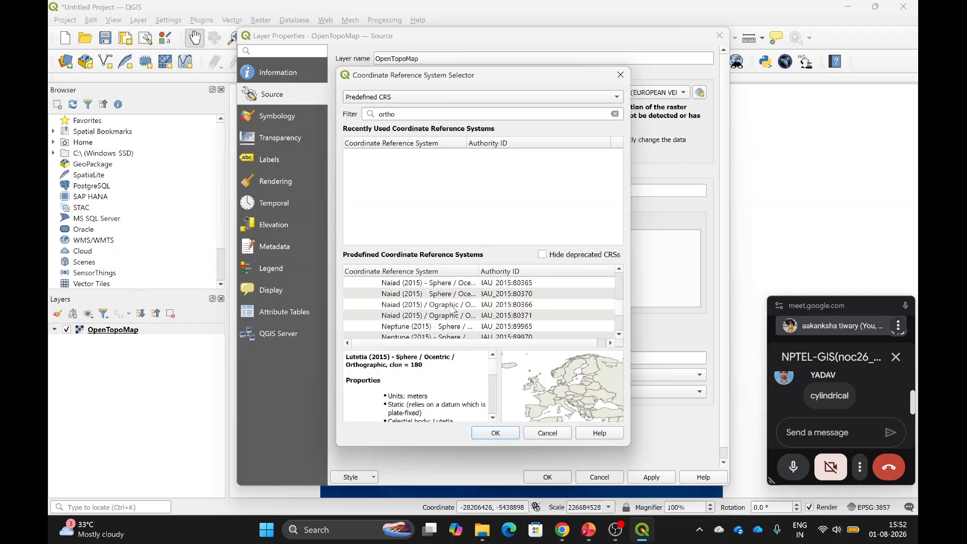
scroll(453, 315, down, 4)
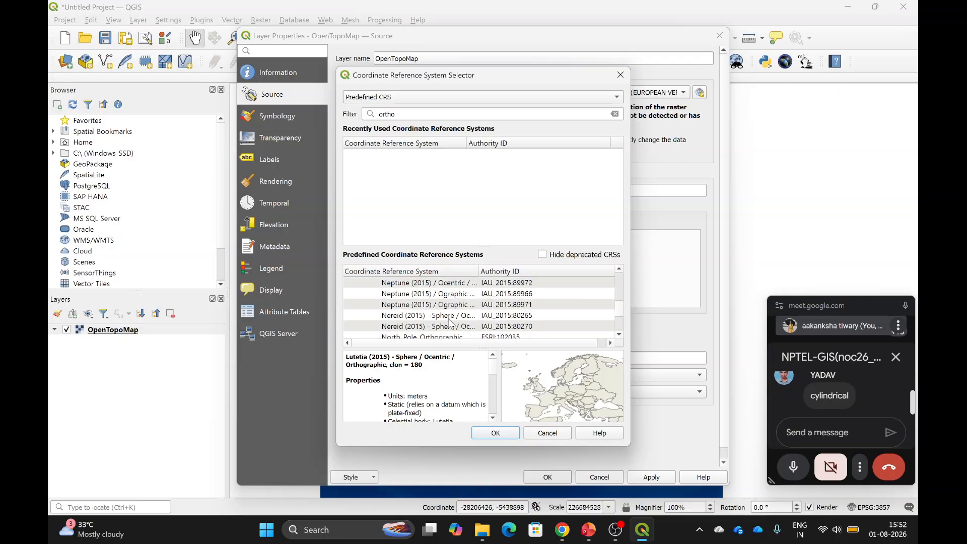
scroll(448, 320, up, 1)
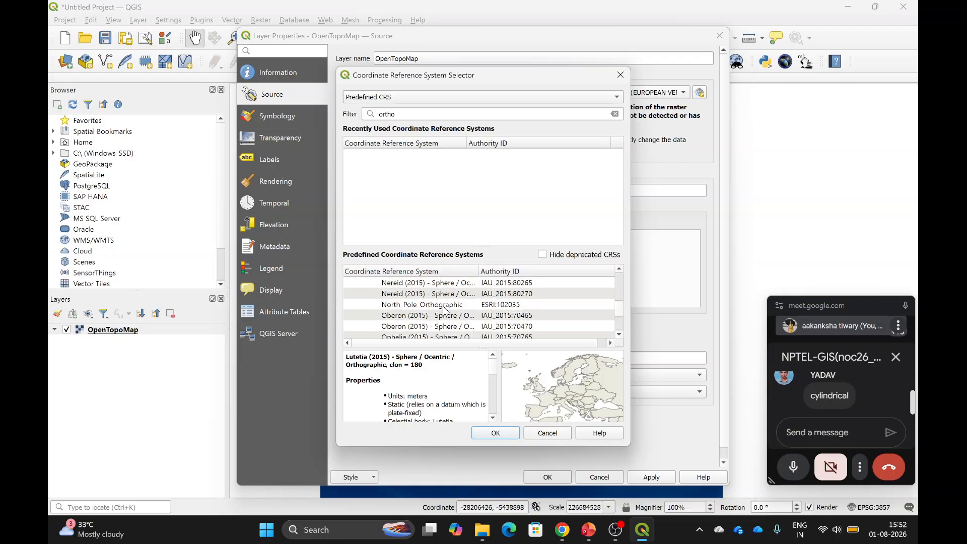
click(442, 306)
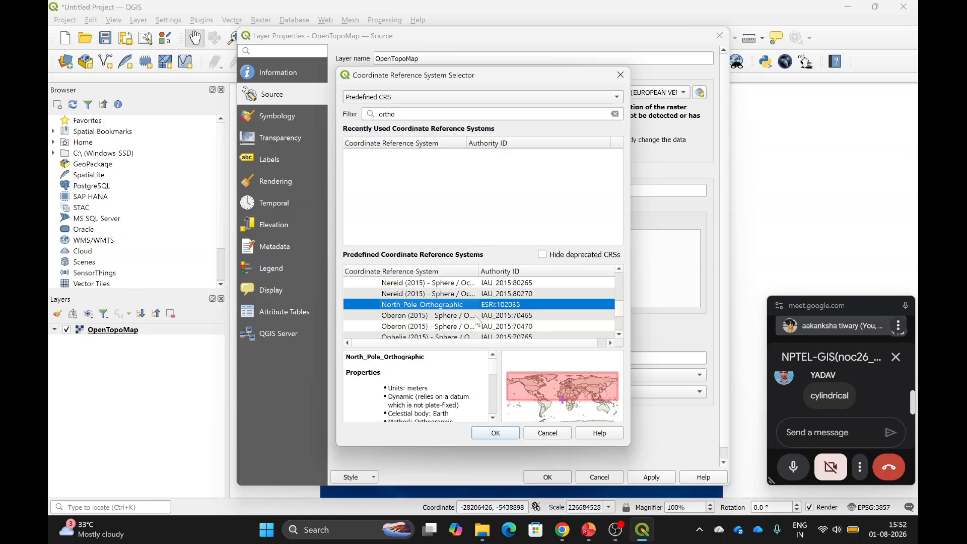
scroll(478, 320, down, 1)
scroll(473, 318, up, 2)
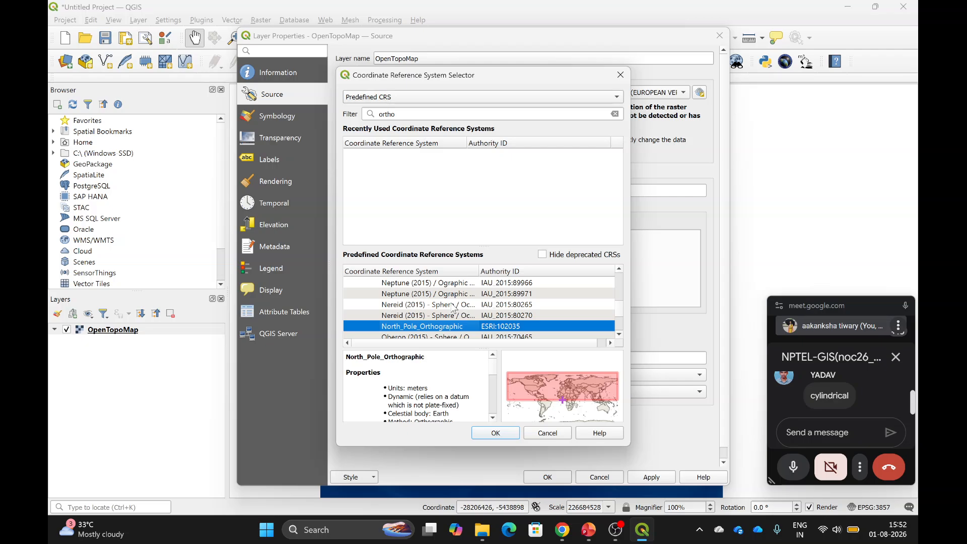
Preview the Nereid, Oberon and Psyche (2015) orthographic CRSs.
click(454, 305)
scroll(449, 320, down, 2)
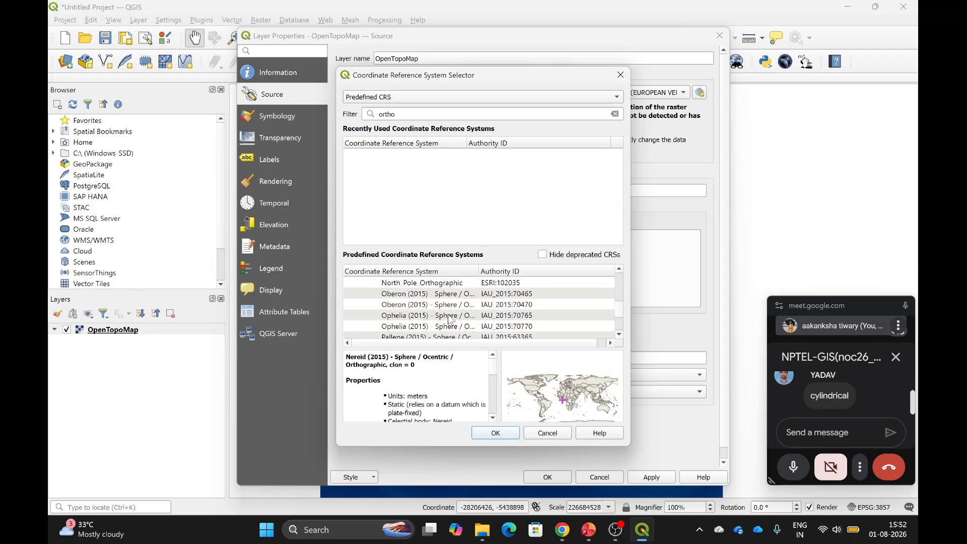
click(445, 305)
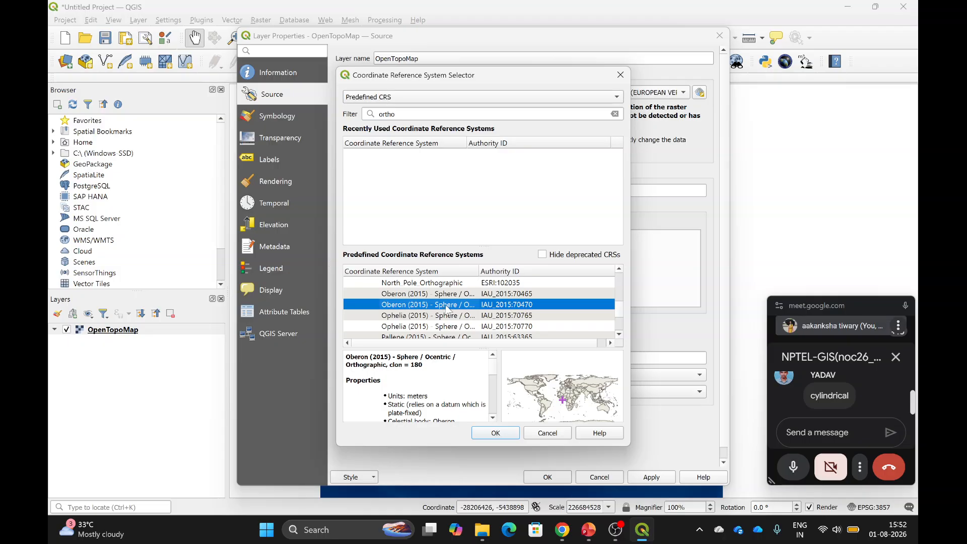
scroll(441, 330, down, 5)
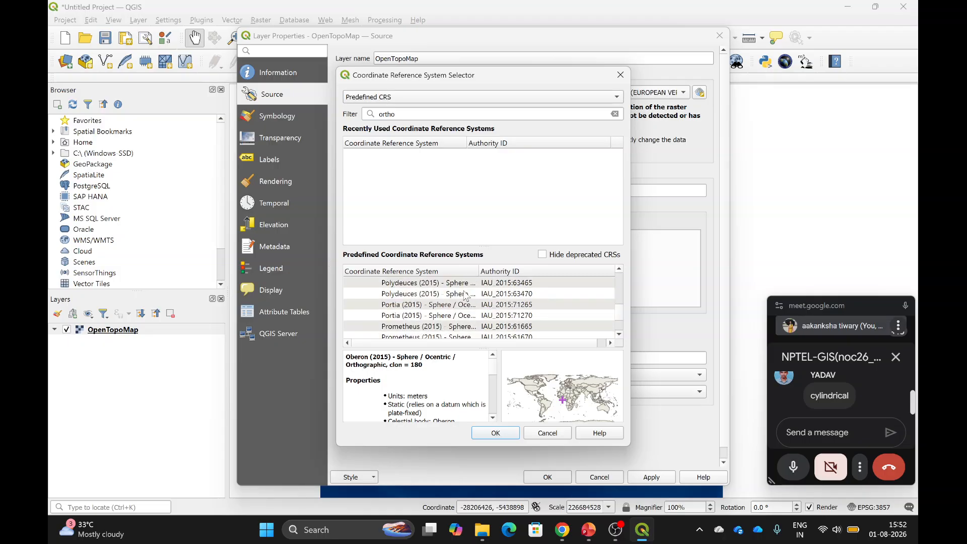
scroll(466, 297, down, 2)
click(463, 307)
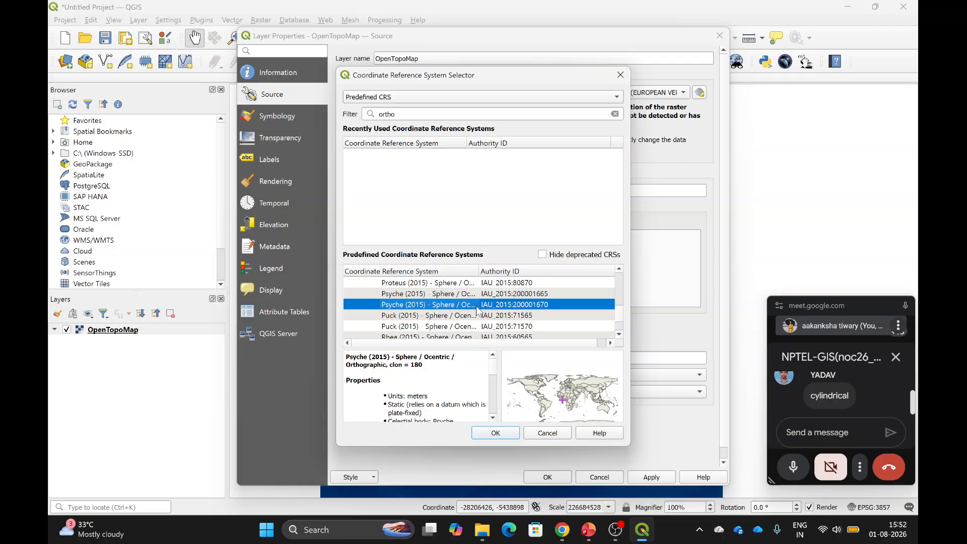
scroll(477, 311, up, 8)
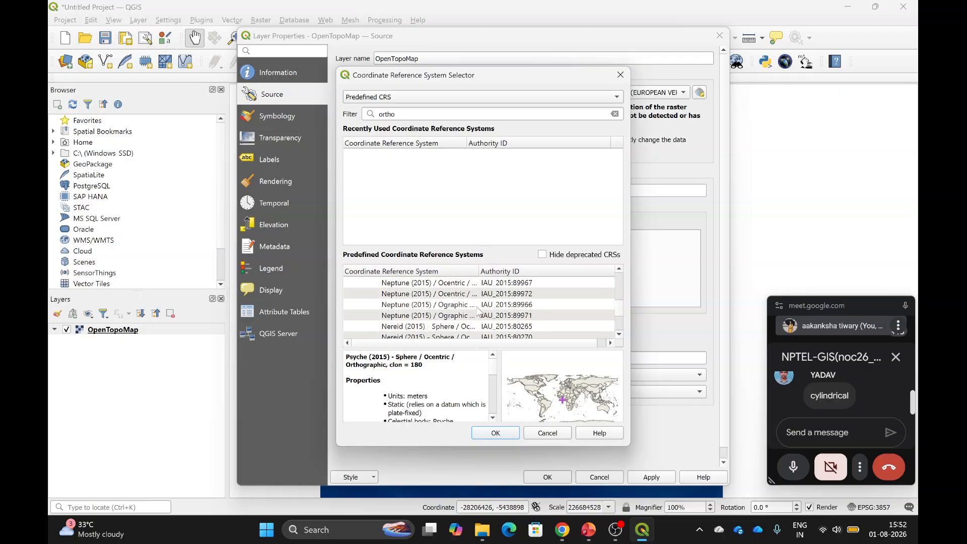
scroll(410, 414, down, 3)
scroll(410, 414, up, 2)
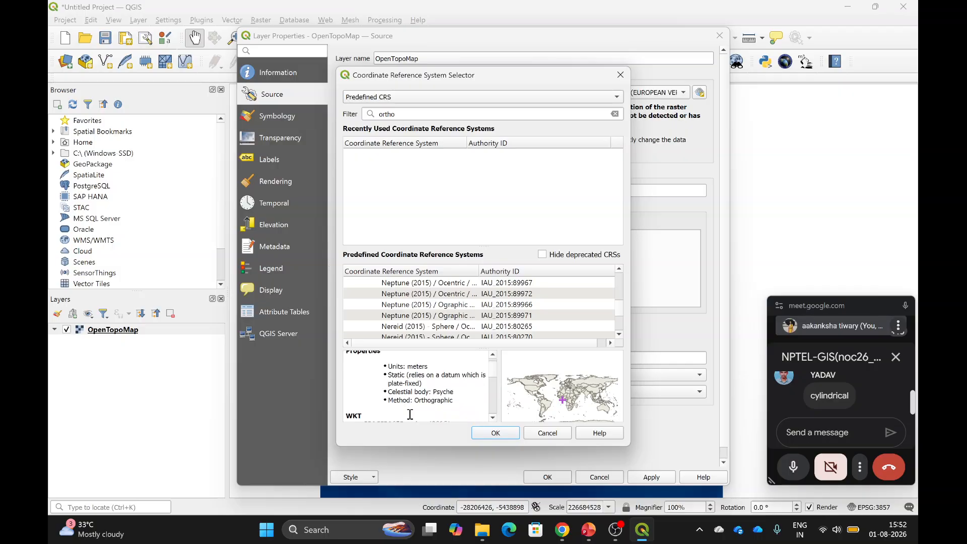
scroll(410, 414, up, 2)
scroll(487, 299, up, 15)
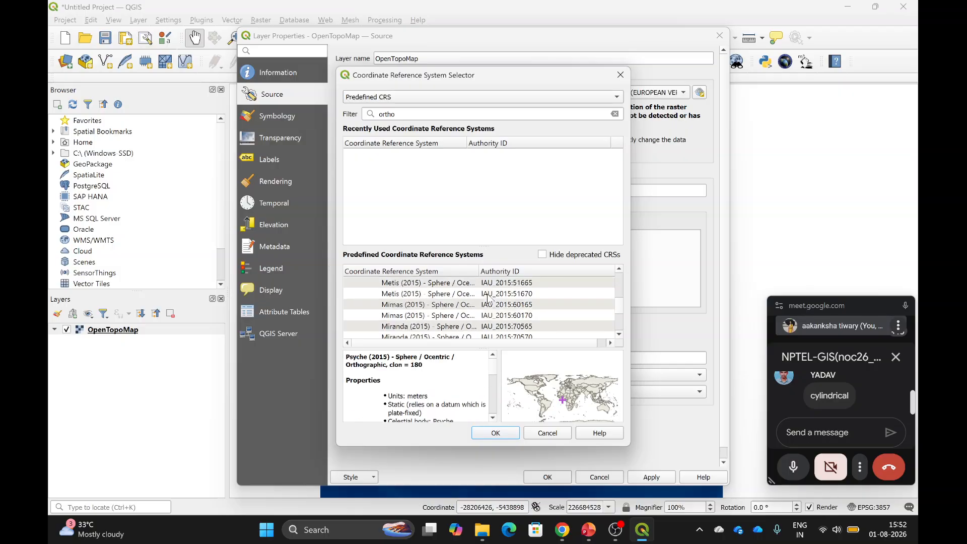
scroll(488, 298, up, 15)
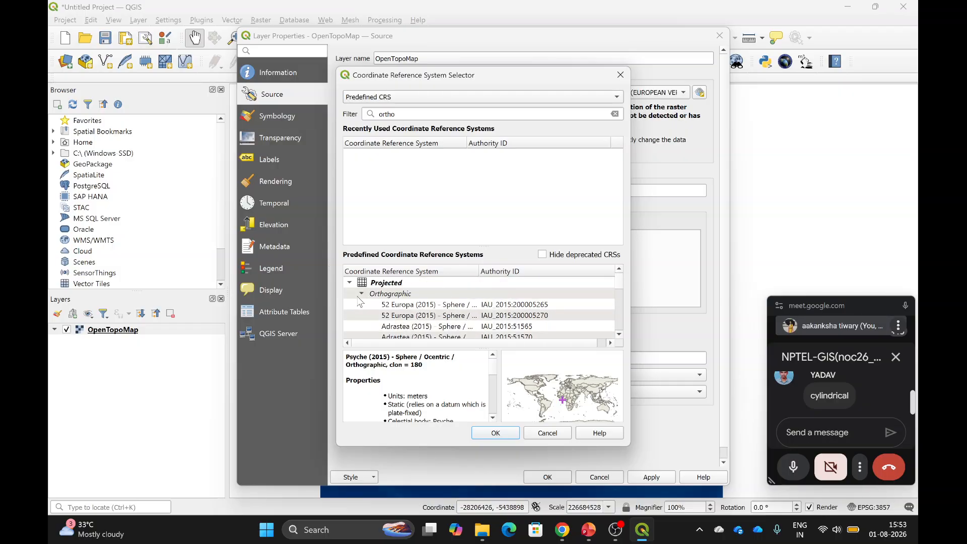
Assign and apply 52 Europa (2015) Orthographic (IAU_2015:200005265), then reopen OpenTopoMap's properties.
click(420, 308)
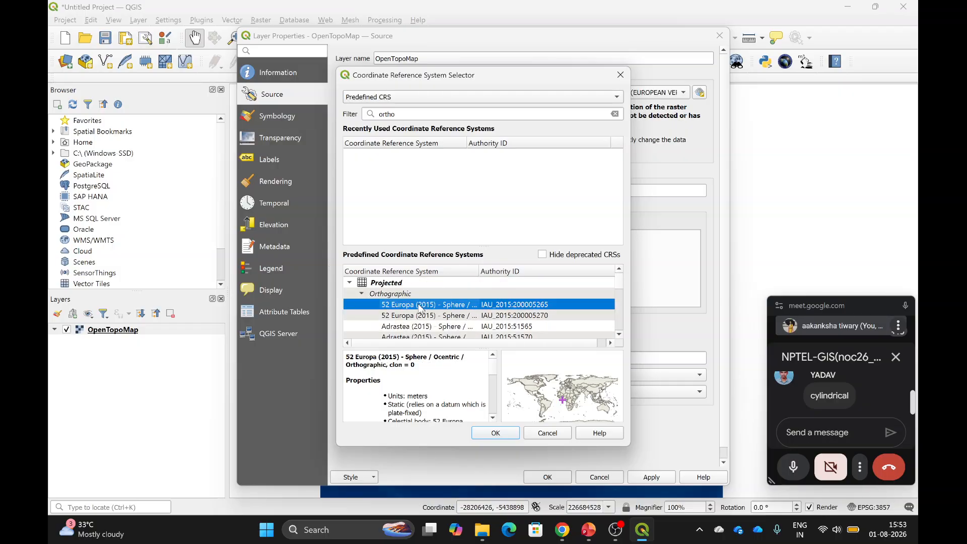
click(496, 434)
click(652, 476)
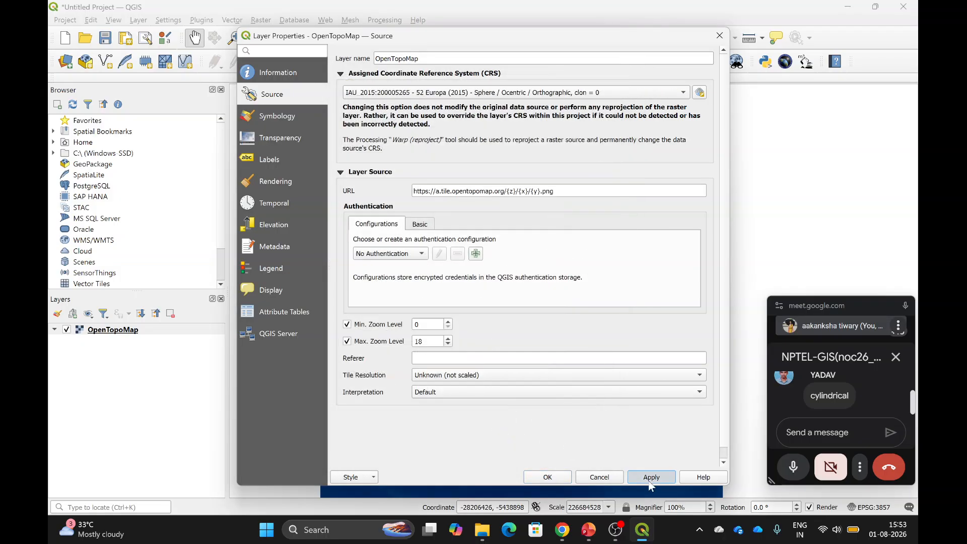
click(547, 477)
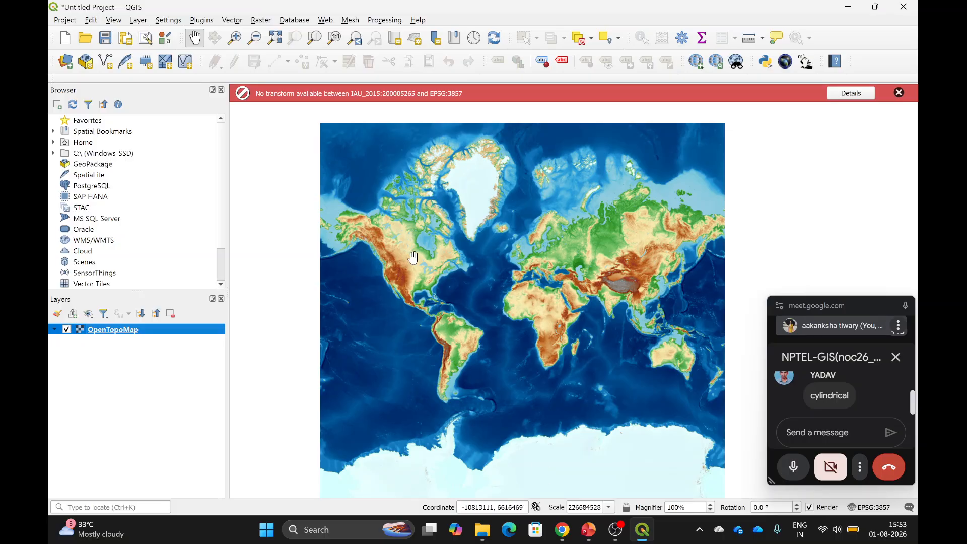
right_click(108, 331)
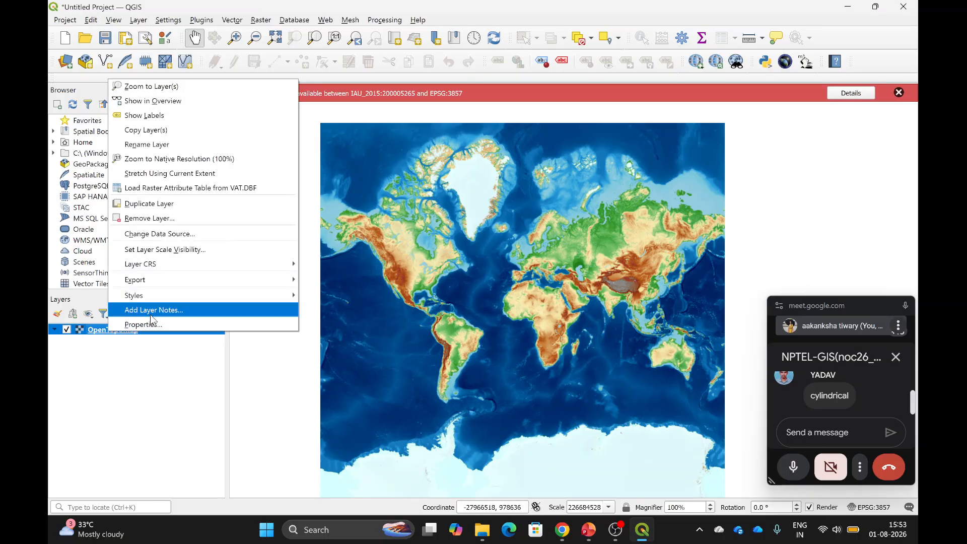
click(146, 329)
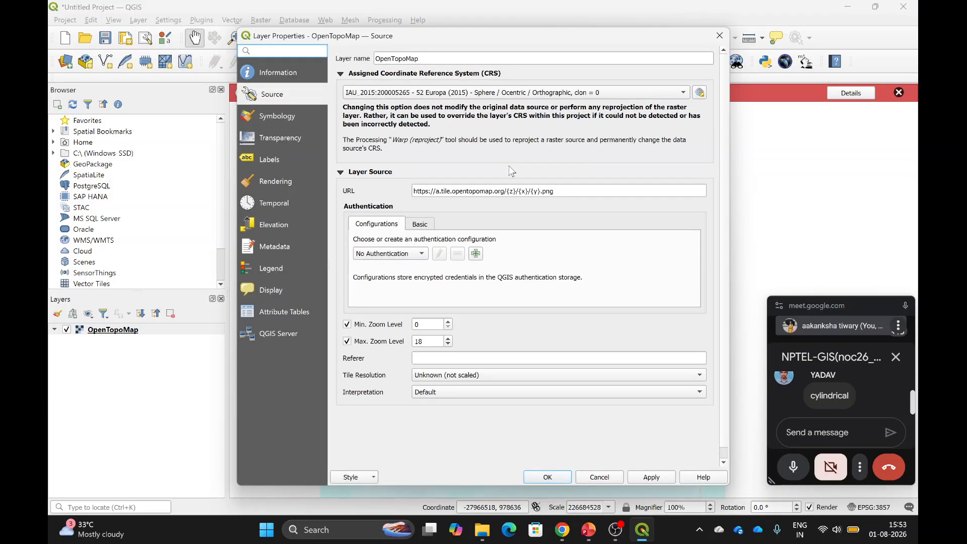
Bring up the CRS selector, scroll the list, and filter it for 'plan'.
click(700, 92)
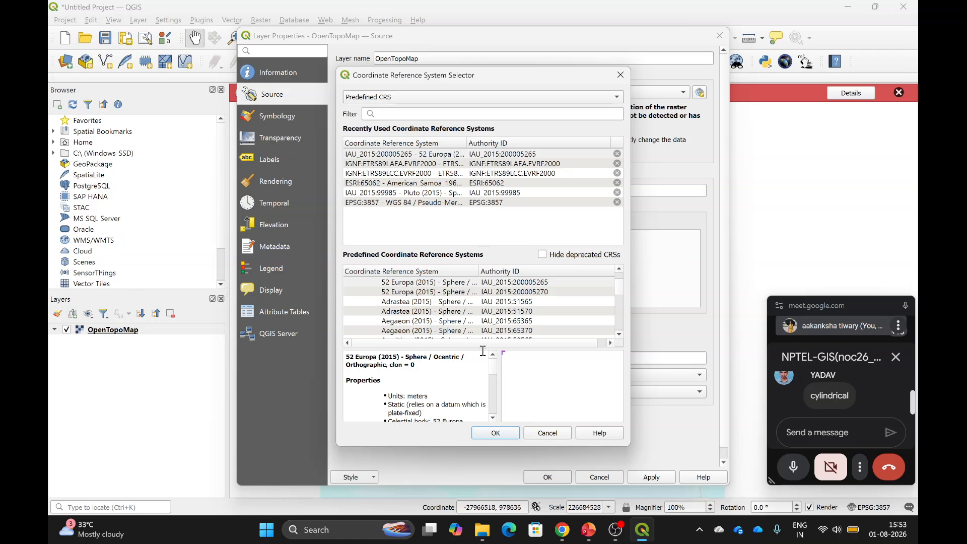
scroll(506, 309, down, 10)
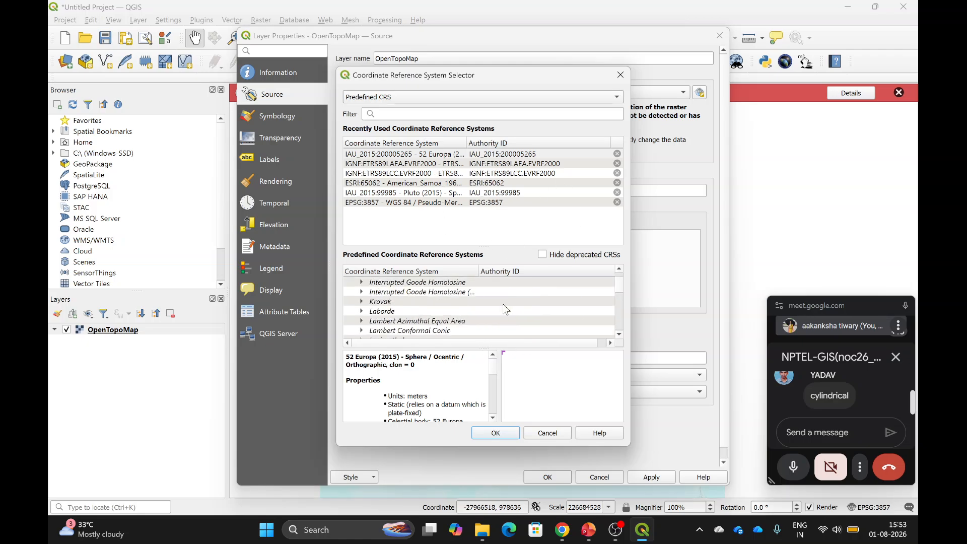
scroll(506, 309, down, 1)
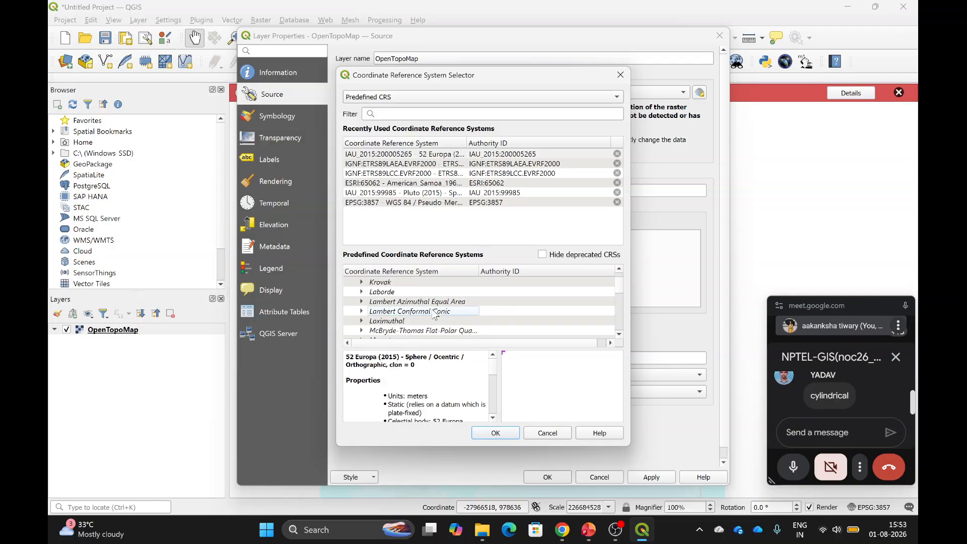
scroll(407, 316, down, 4)
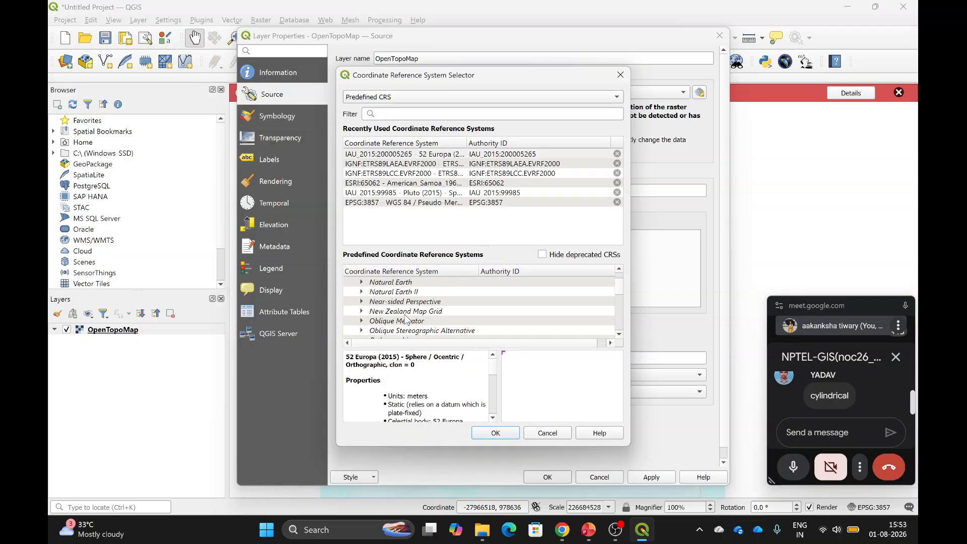
scroll(406, 317, down, 10)
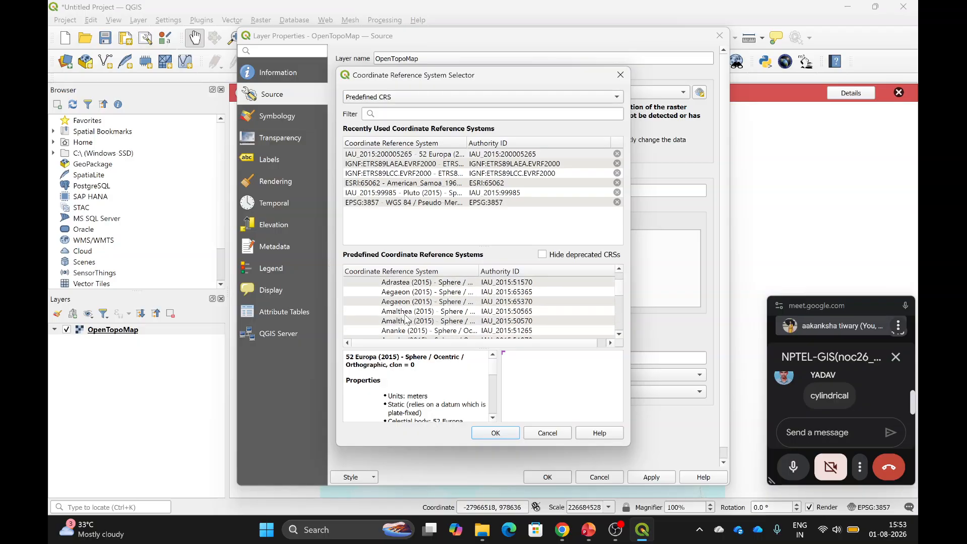
scroll(406, 318, down, 10)
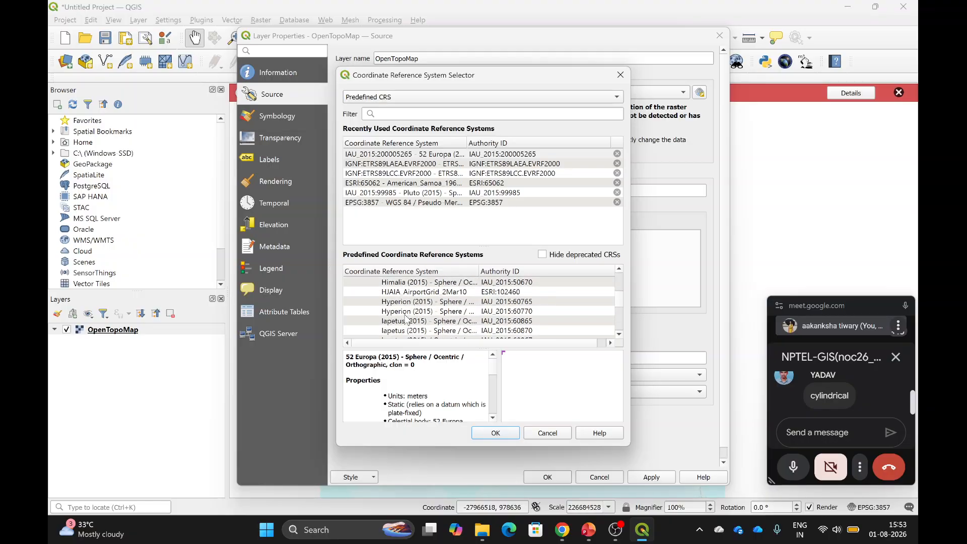
click(444, 114)
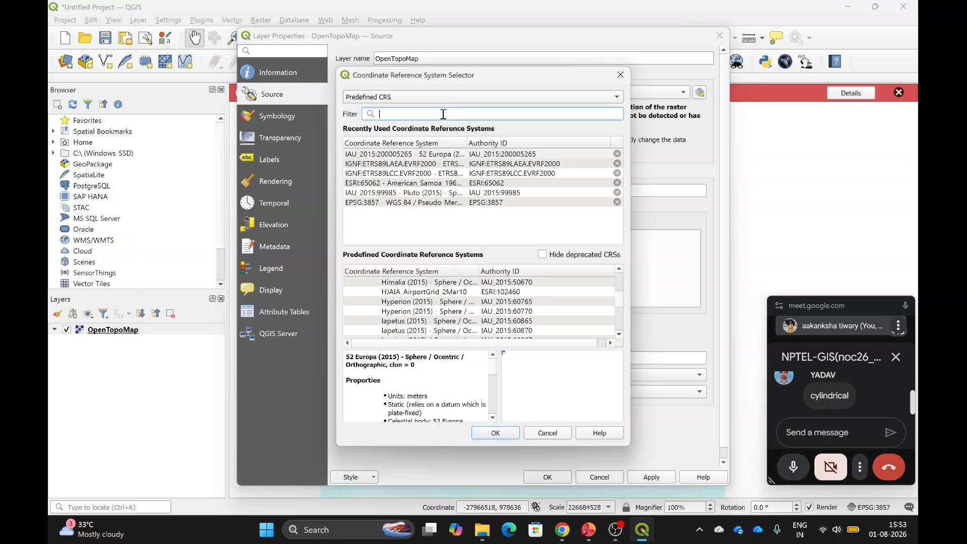
text(pla)
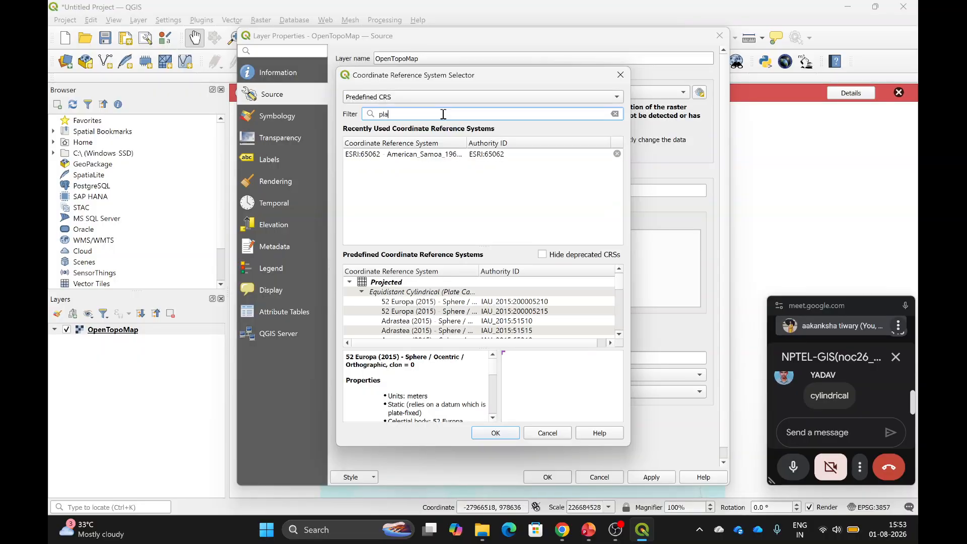
text(n)
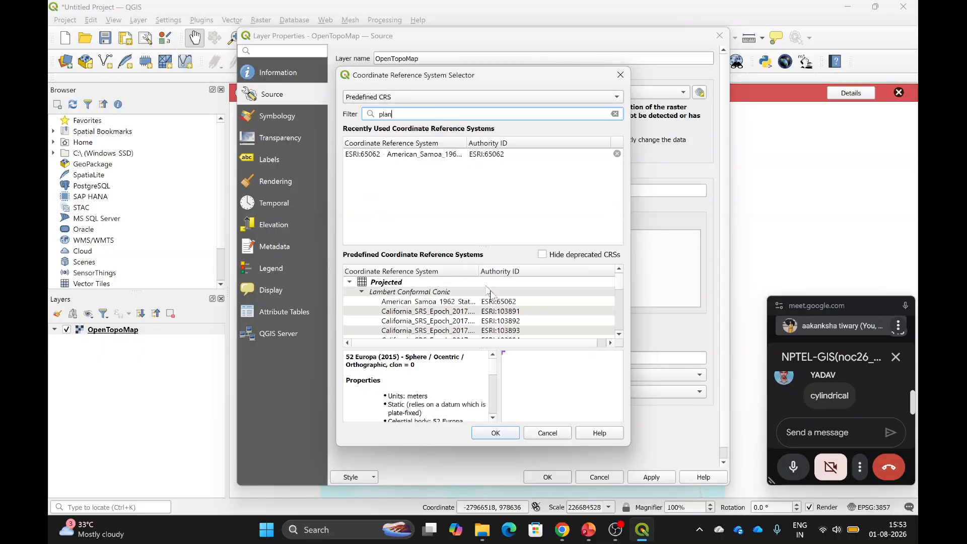
Preview the American Samoa 1962, Wisconsin North and Wisconsin Central state plane CRSs.
click(455, 301)
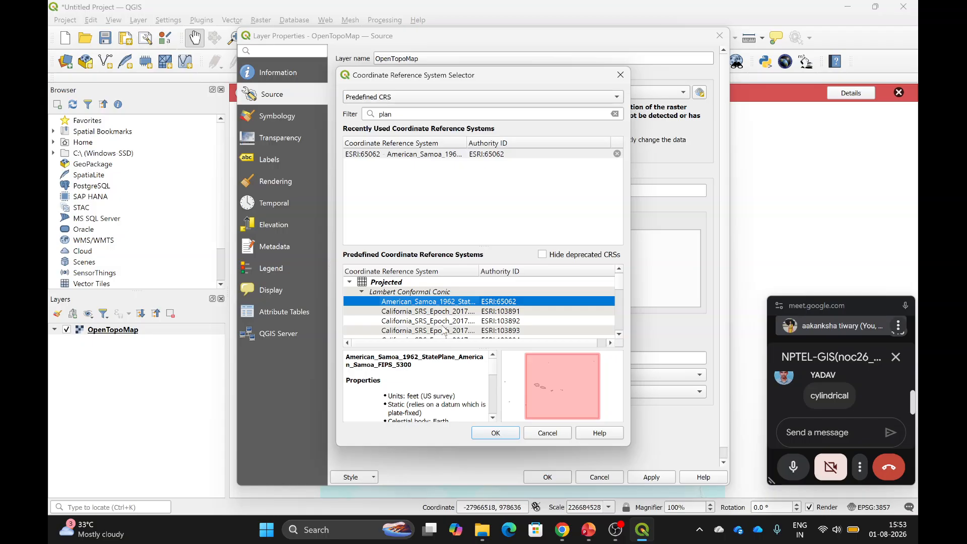
scroll(443, 330, down, 15)
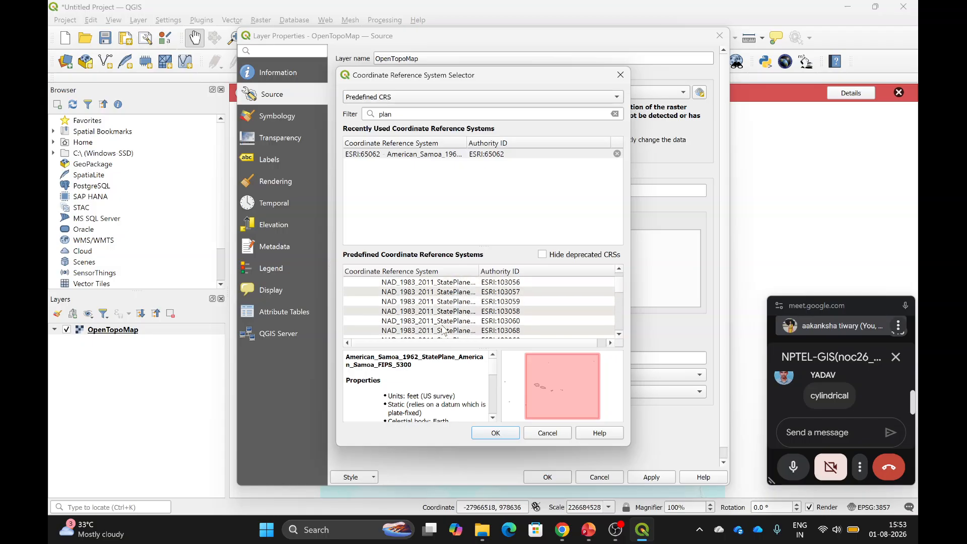
scroll(422, 313, down, 5)
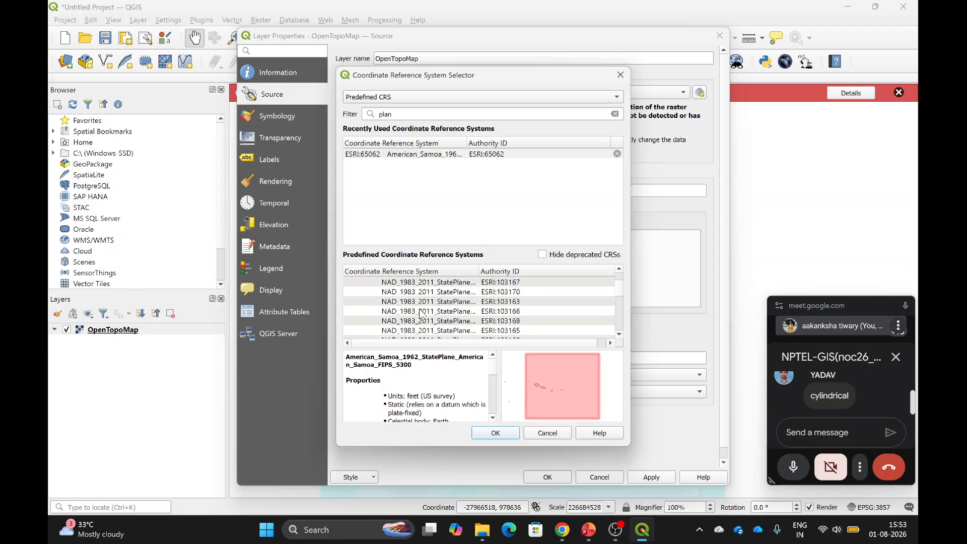
click(449, 321)
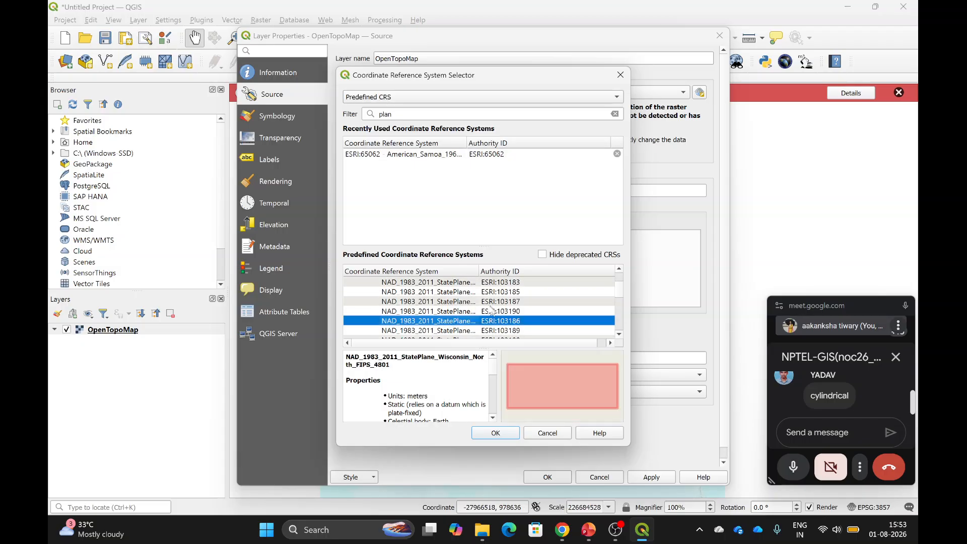
click(464, 302)
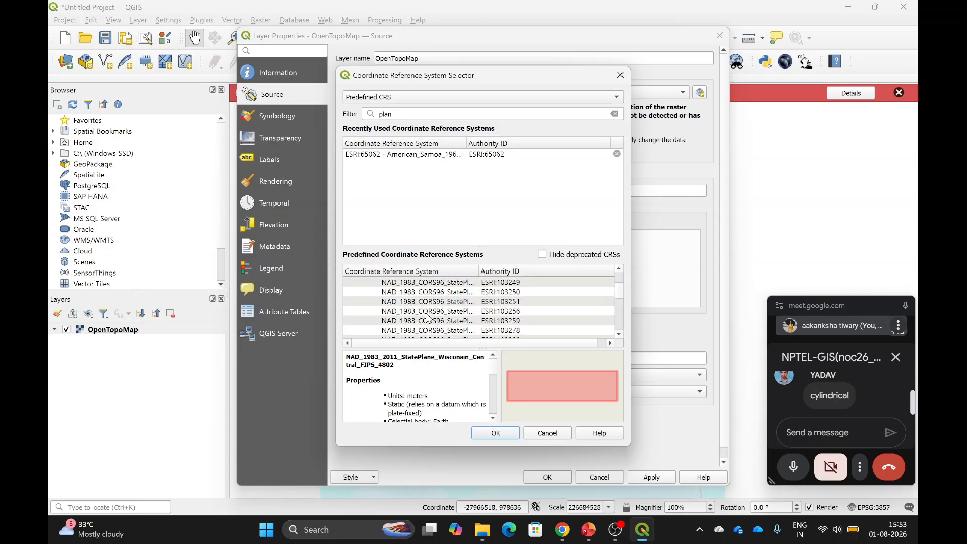
scroll(559, 286, down, 10)
drag(619, 293, 609, 344)
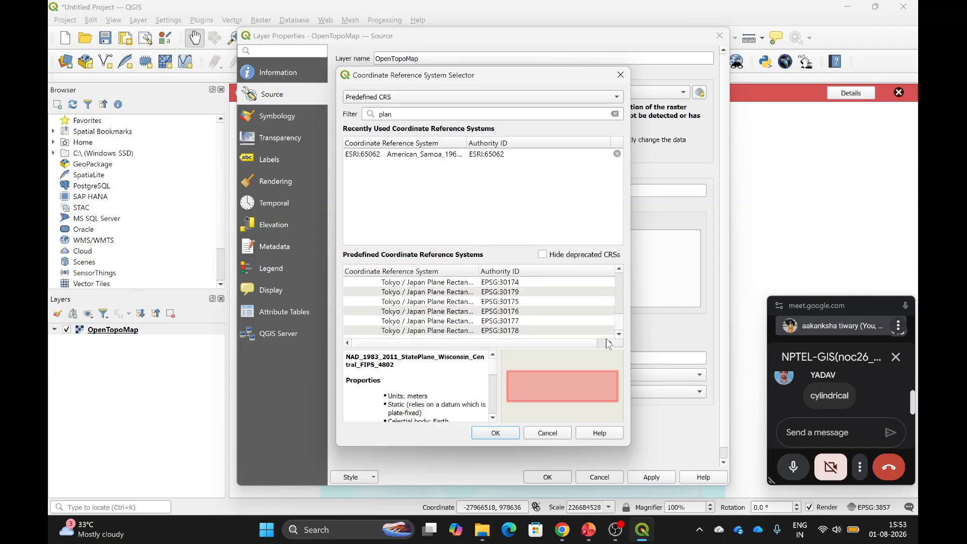
Assign EPSG:30175 Tokyo / Japan Plane Rectangular CS XV with the suggested transformation and apply.
click(421, 302)
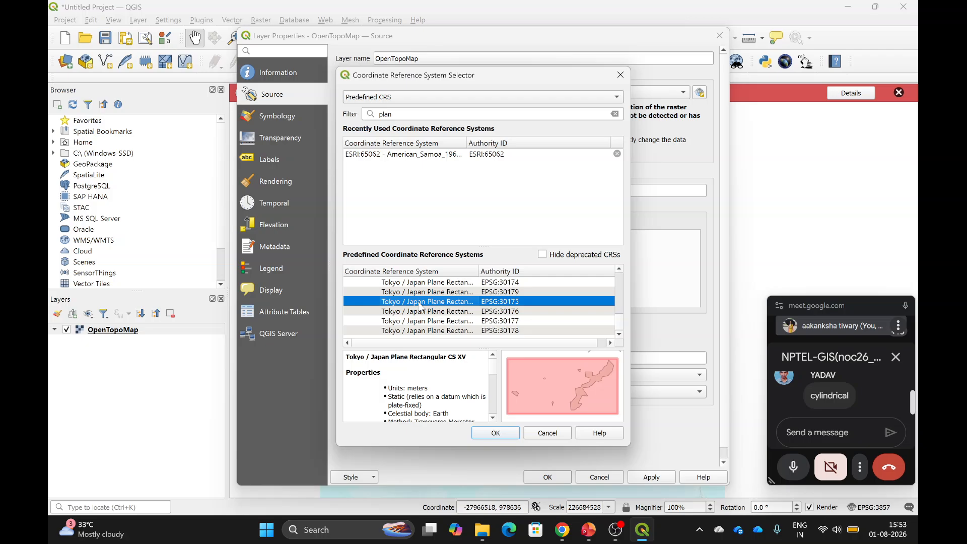
click(500, 436)
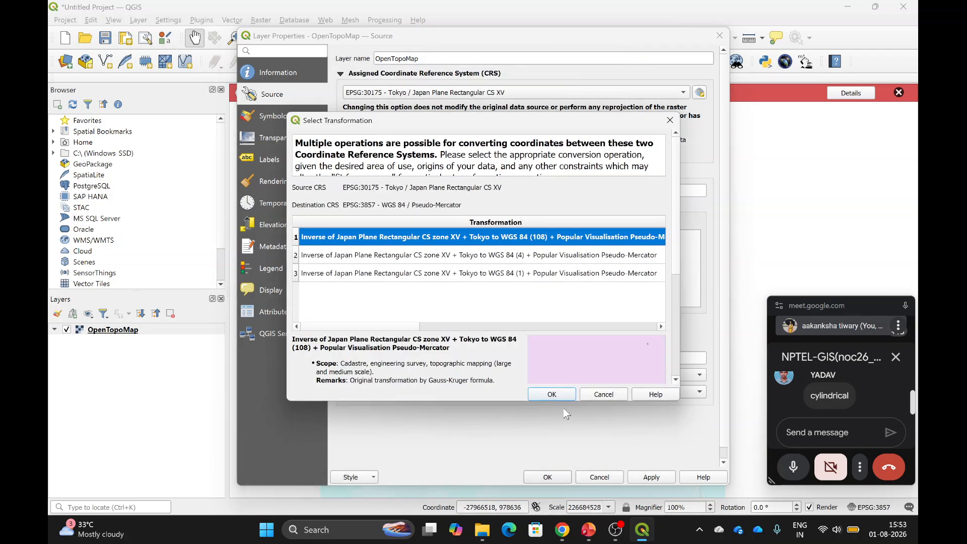
click(552, 395)
click(648, 480)
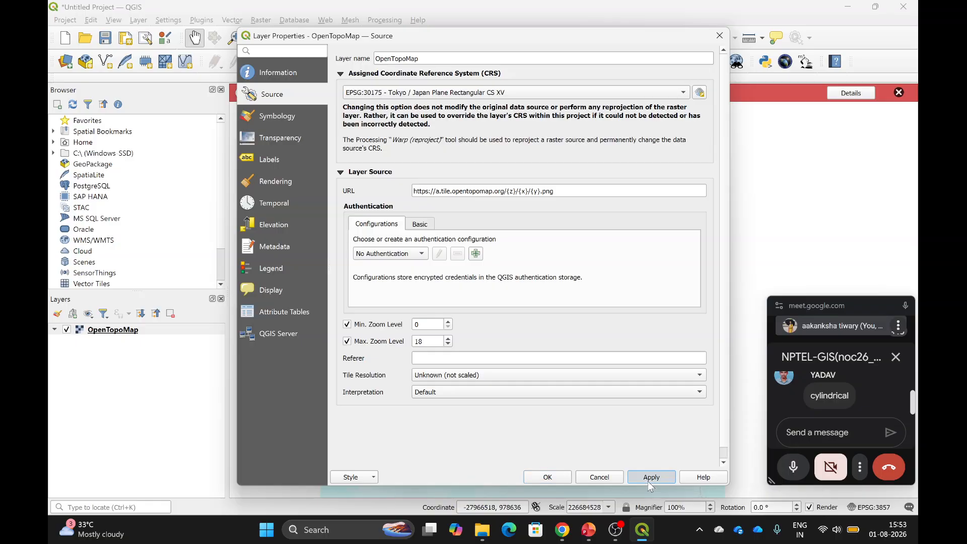
Close Layer Properties and zoom in and out on the EPSG:30175 distorted world map.
click(553, 477)
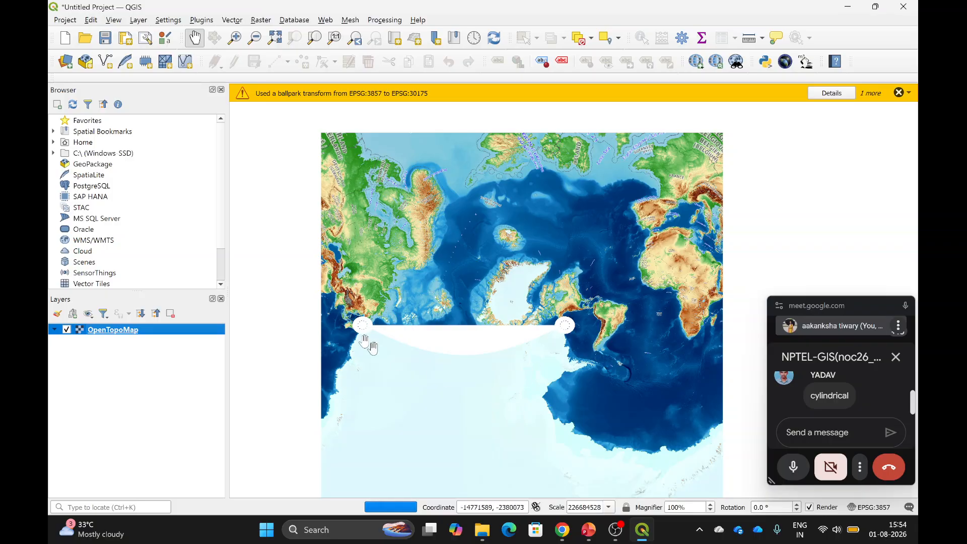
scroll(493, 320, up, 2)
scroll(493, 319, down, 2)
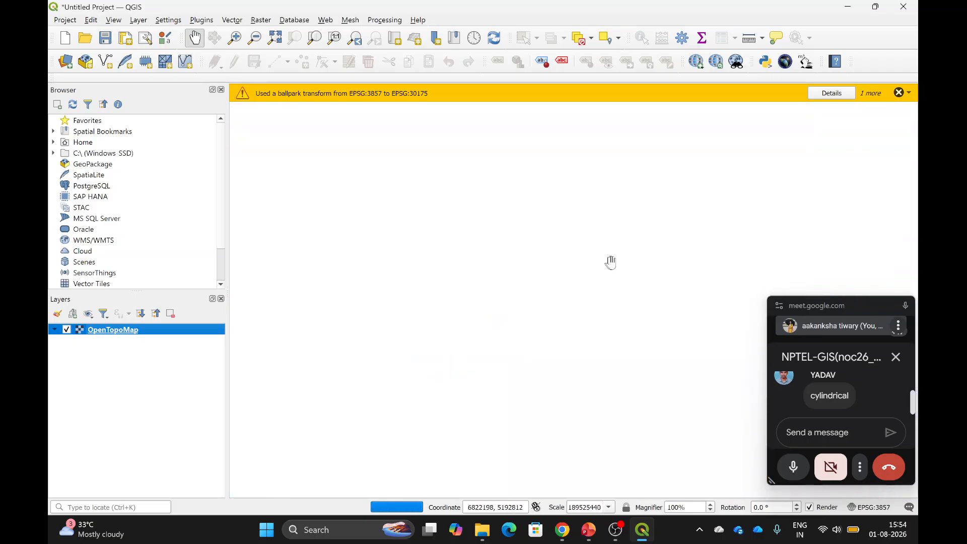
Show PowerPoint slide 27 'Map Projection Perspective', move the meeting window up, and return to QGIS.
click(589, 529)
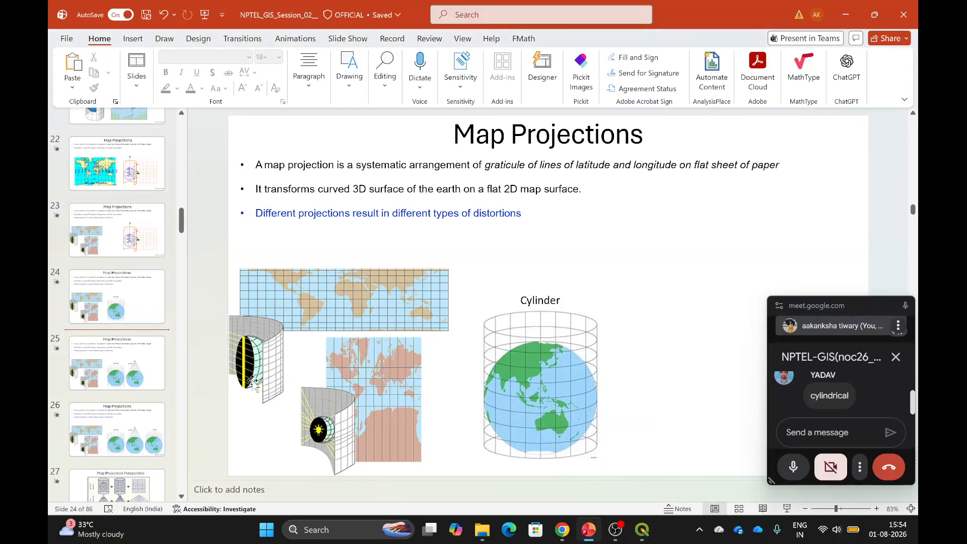
scroll(137, 378, down, 4)
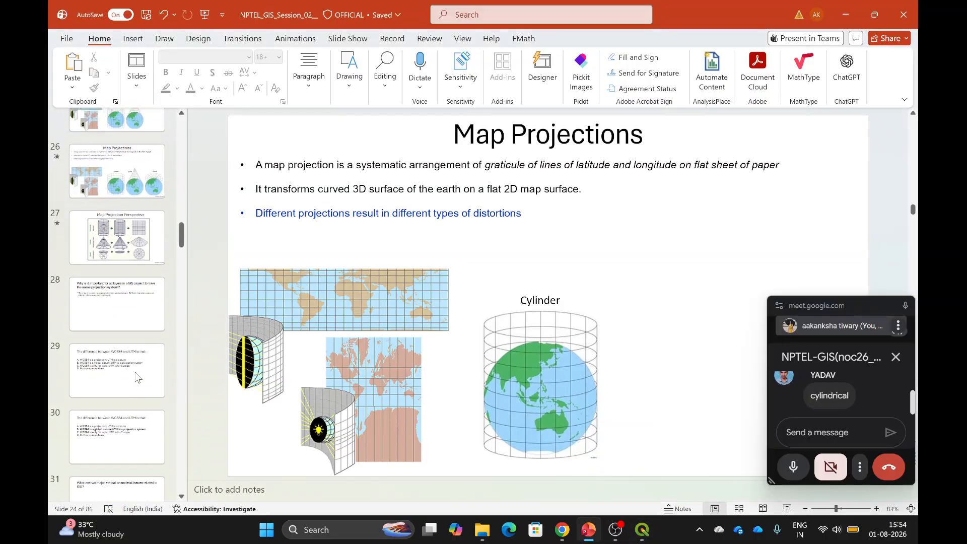
click(642, 529)
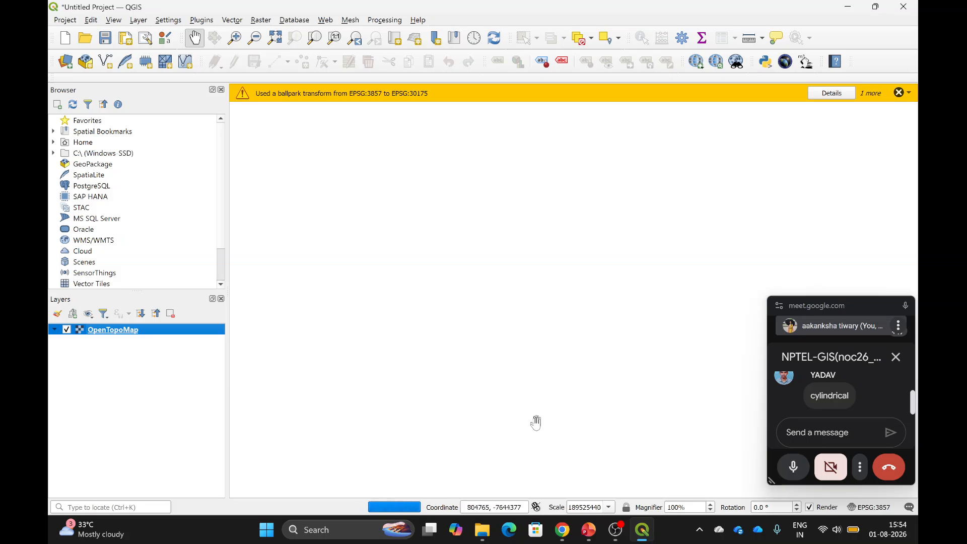
click(594, 473)
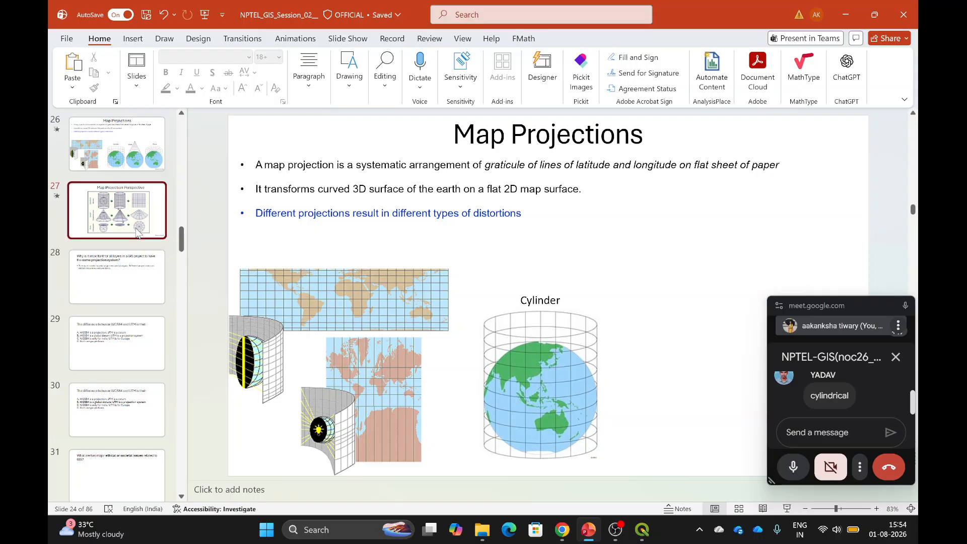
click(137, 232)
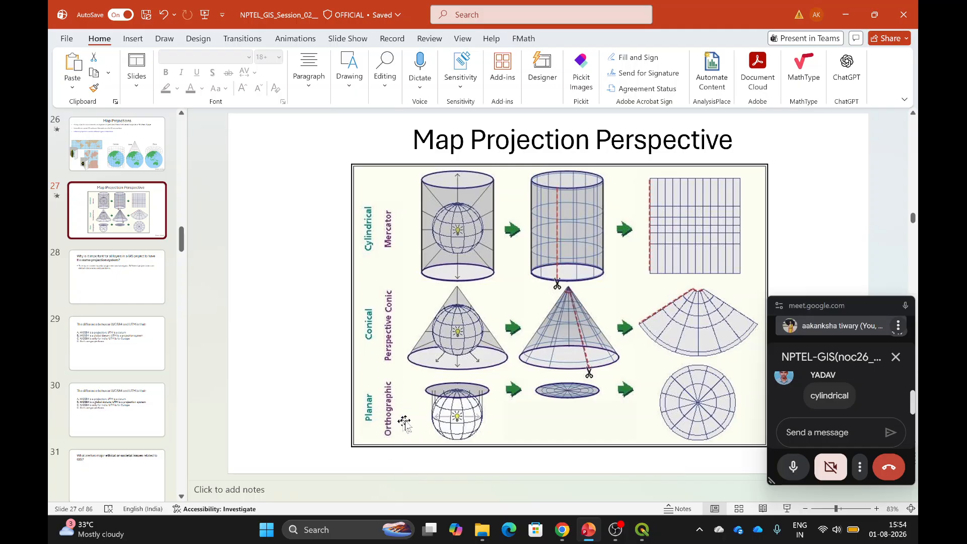
drag(835, 308, 838, 197)
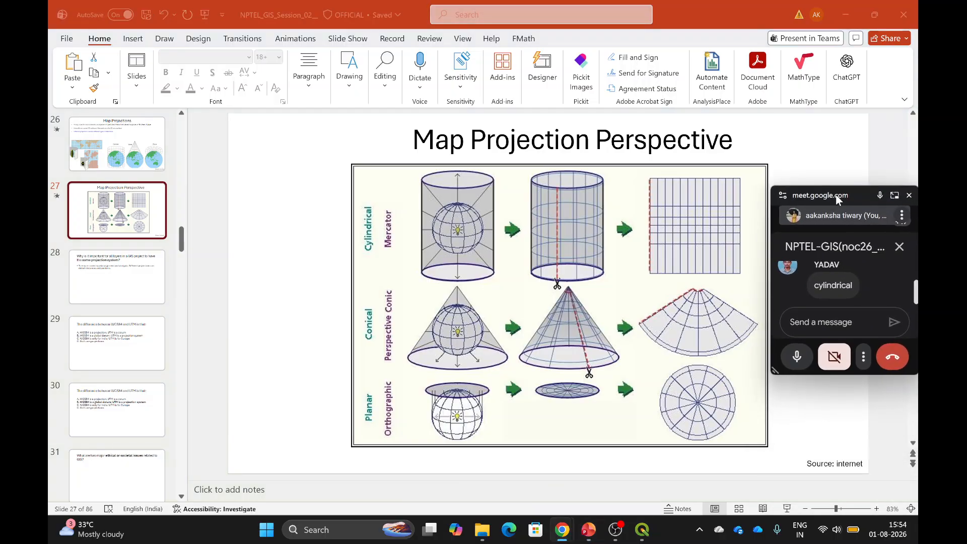
click(644, 530)
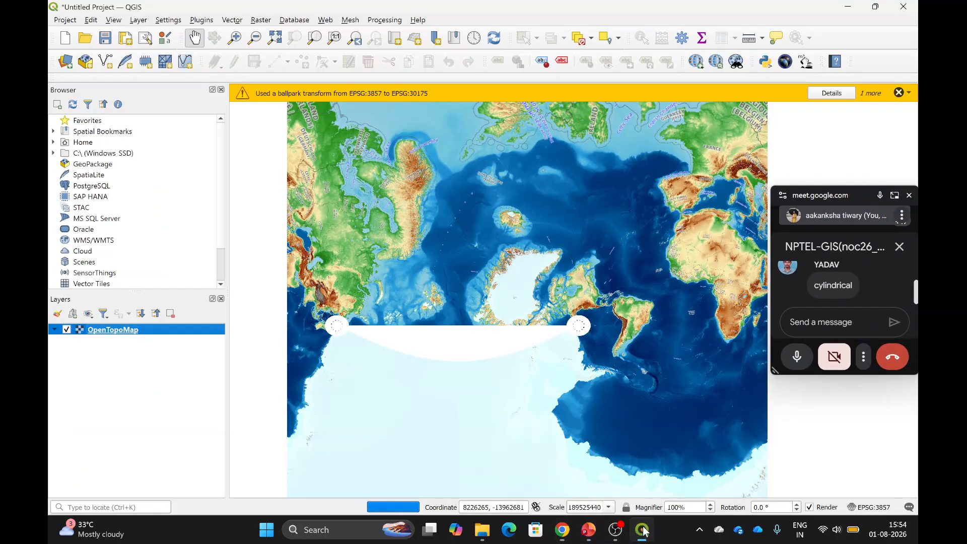
Dismiss both transform warnings and assign EPSG:4326 - WGS 84 to OpenTopoMap from the recent CRSs.
click(899, 92)
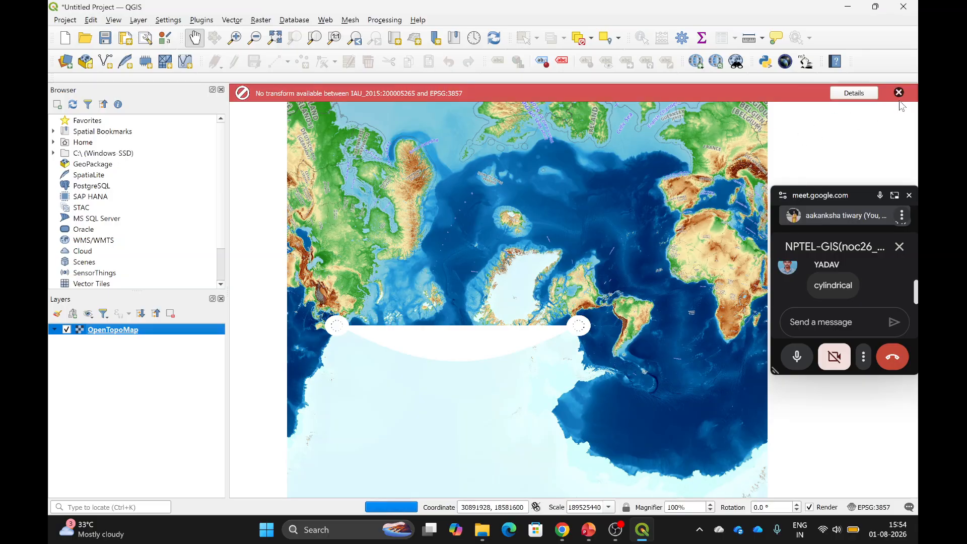
click(899, 93)
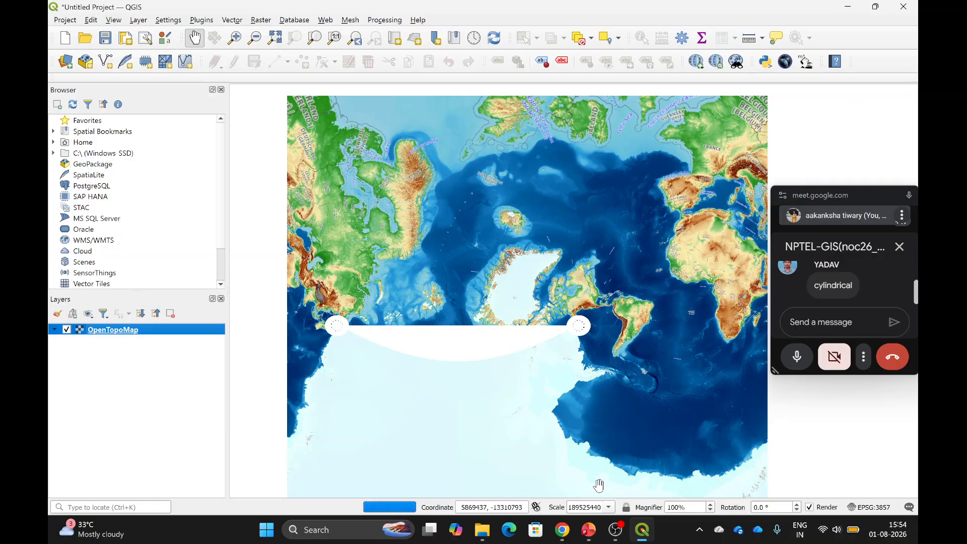
right_click(119, 335)
key(Escape)
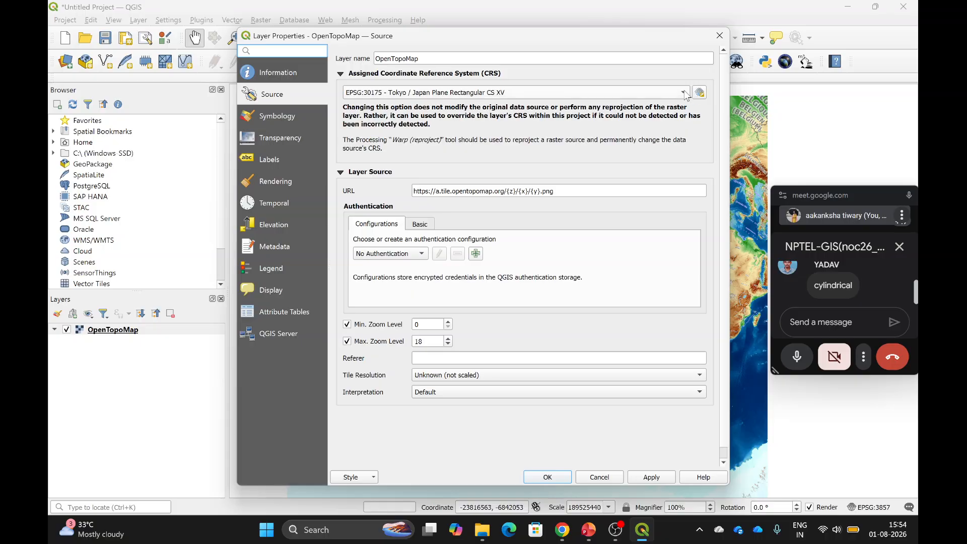
click(685, 93)
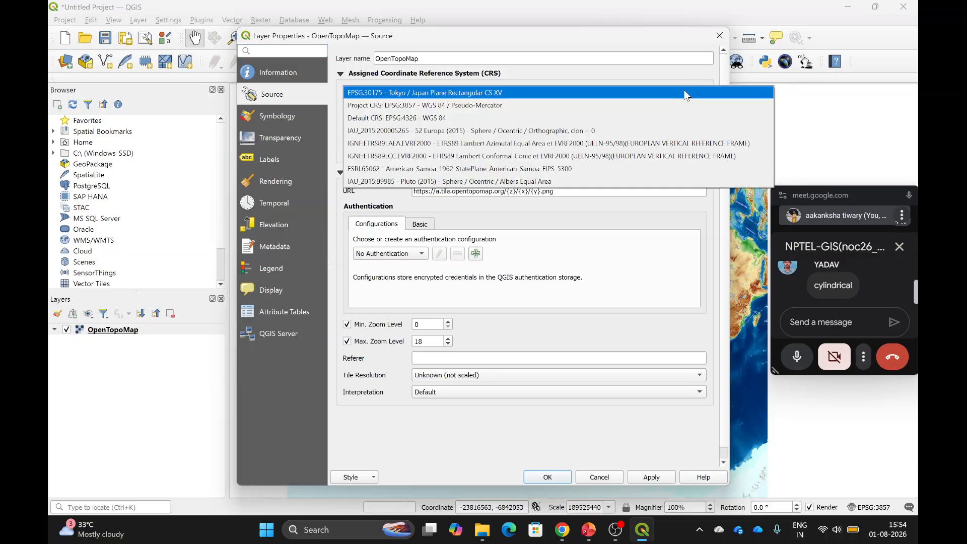
click(523, 118)
click(645, 478)
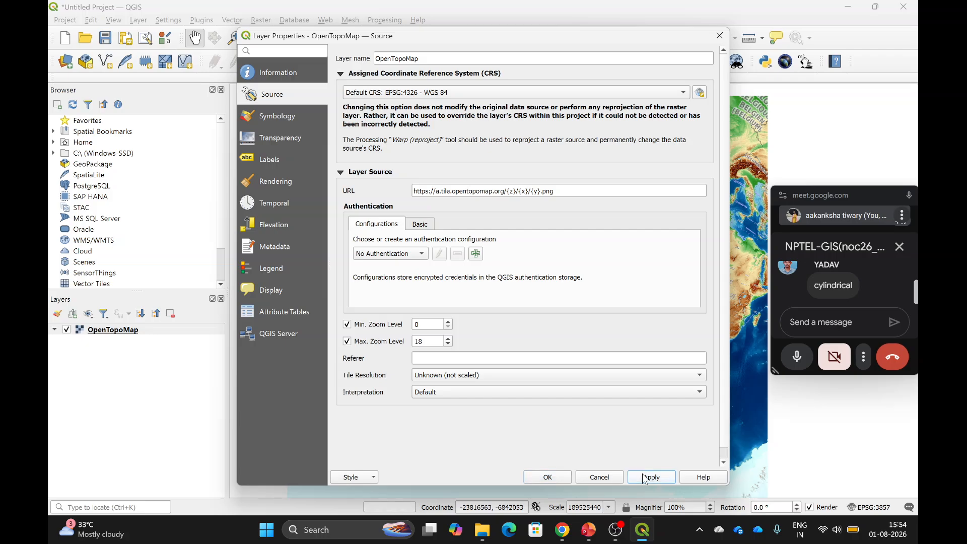
click(548, 477)
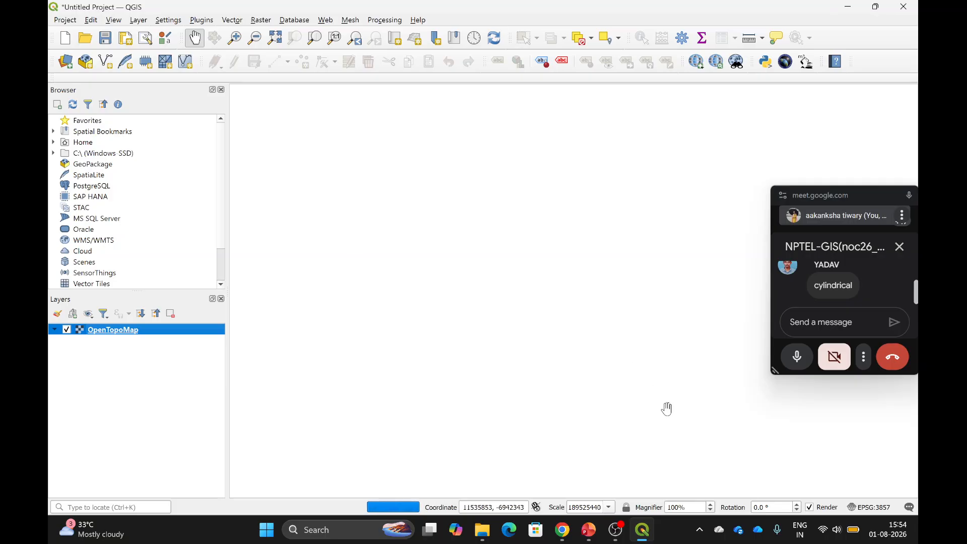
Switch to PowerPoint and show slide 28 on using the same projection system.
mouse_move(640, 540)
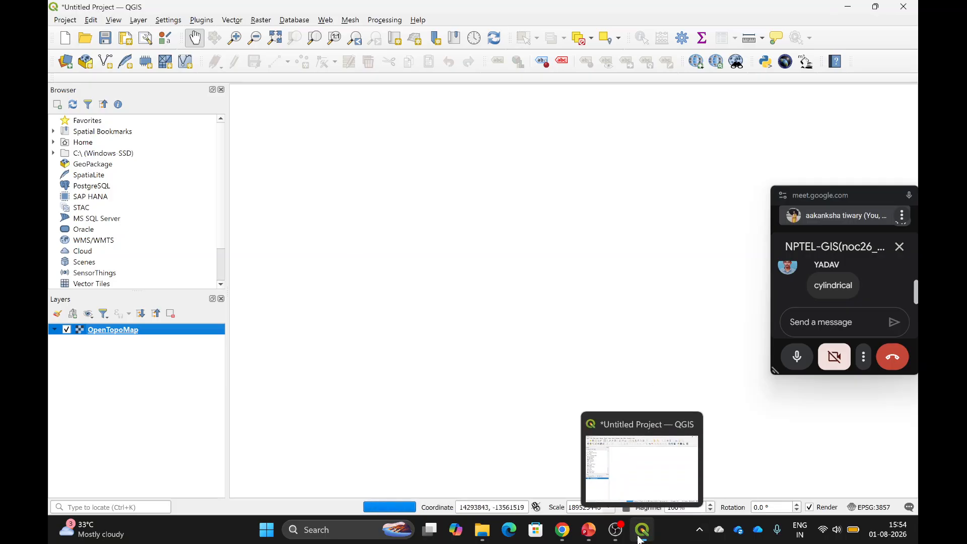
click(588, 530)
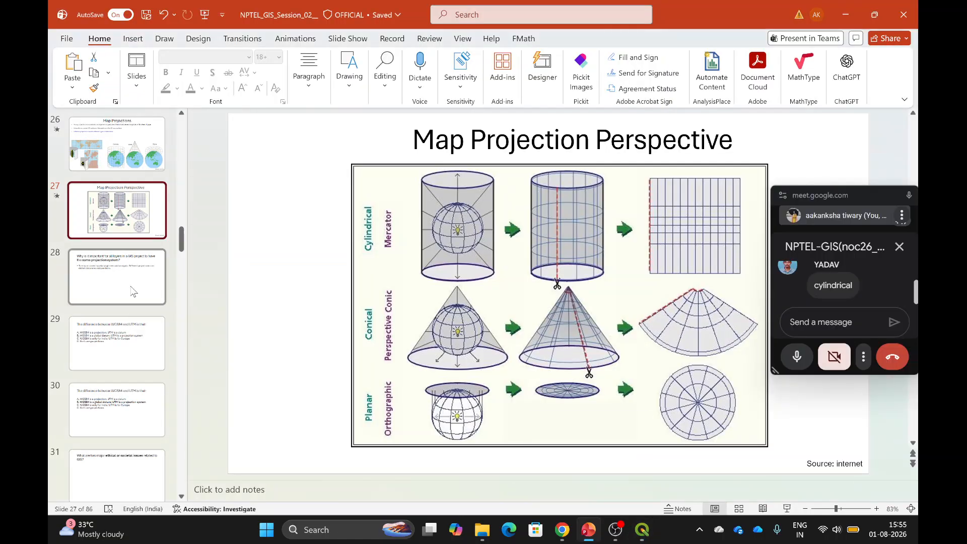
click(133, 291)
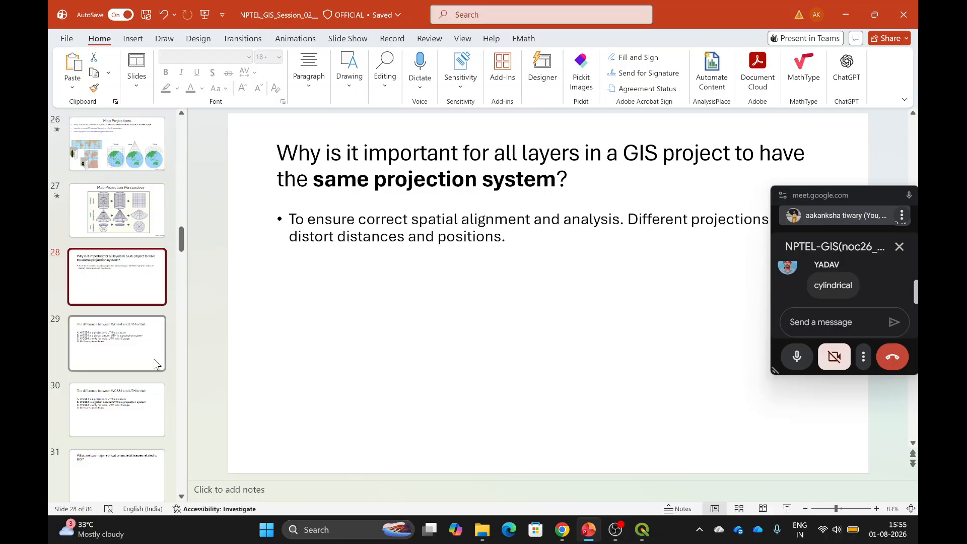
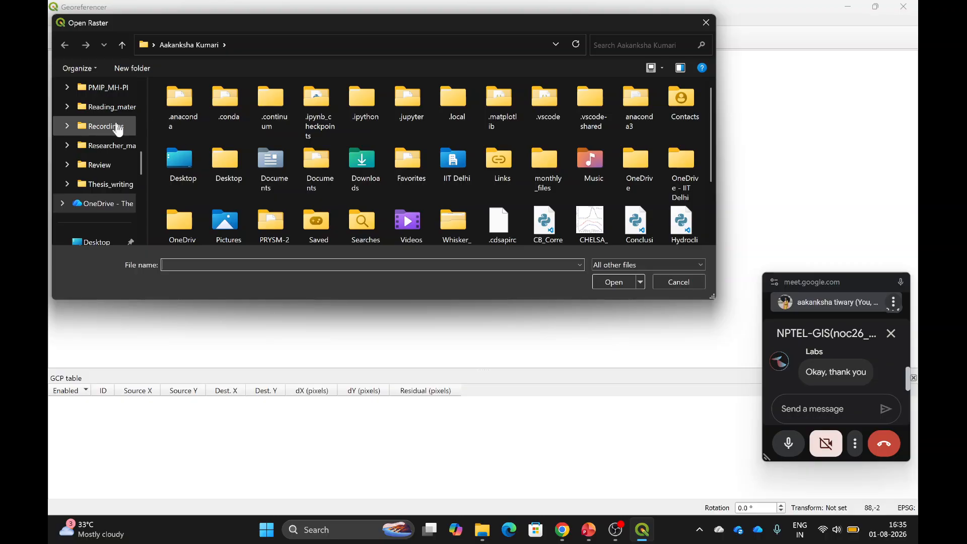
Load Map_world from the NPTEL_GIS_2026 folder into the Georeferencer.
scroll(96, 181, up, 2)
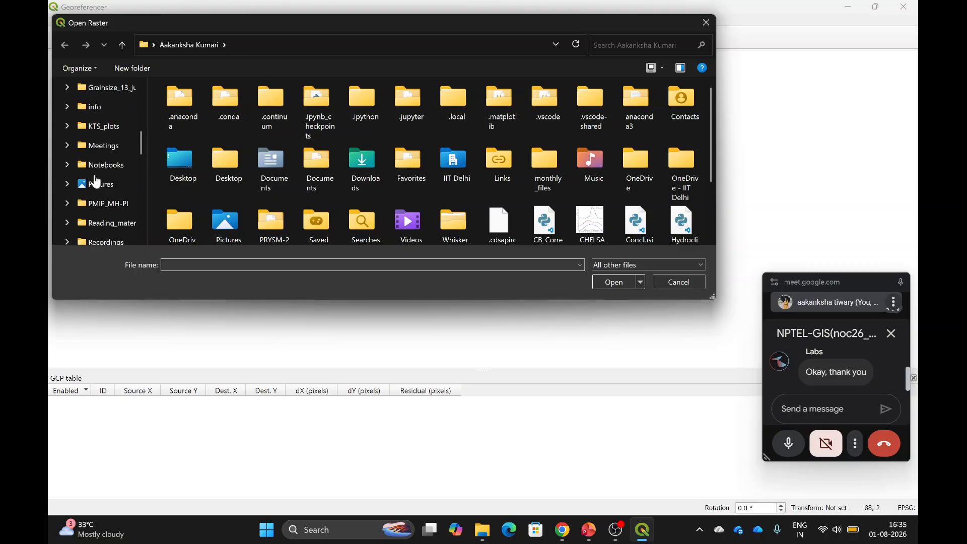
scroll(95, 181, up, 5)
scroll(95, 182, down, 15)
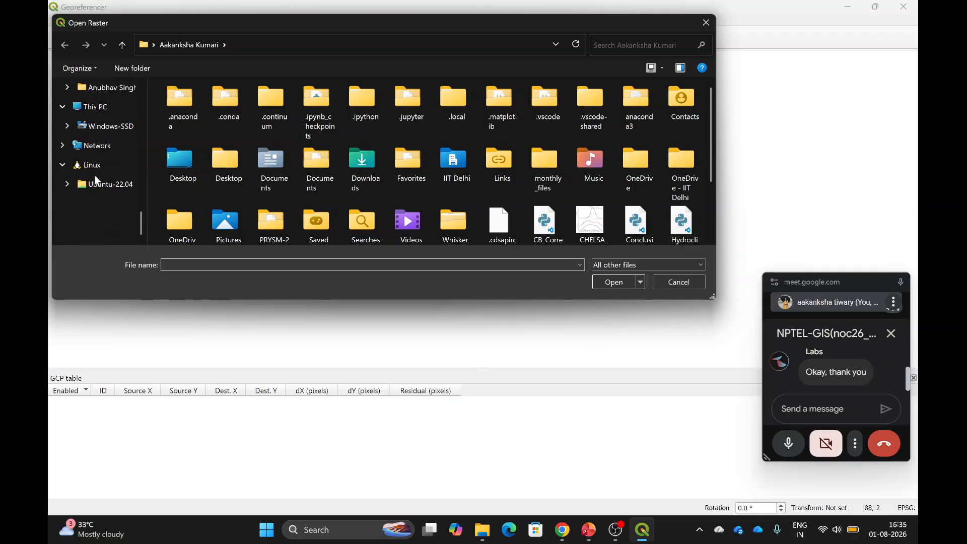
click(94, 126)
scroll(95, 126, up, 3)
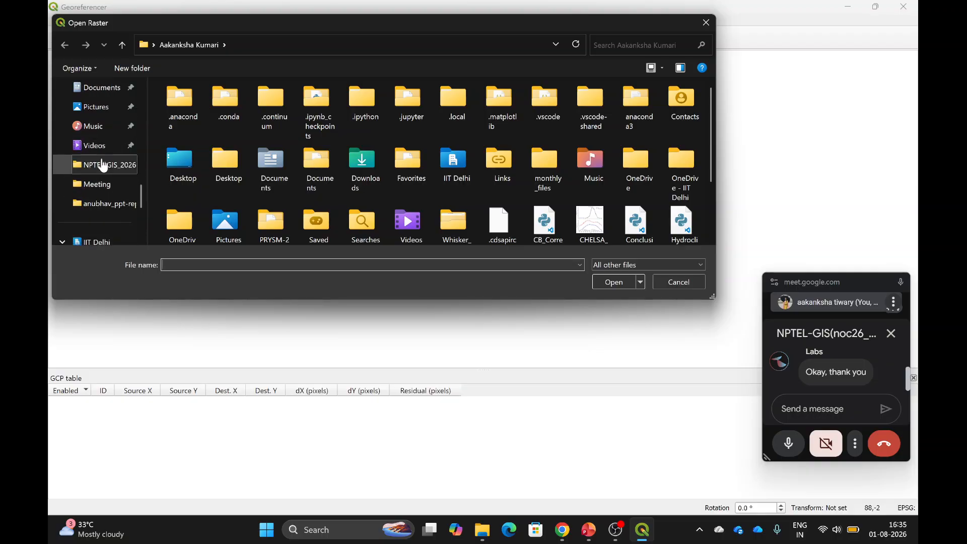
scroll(104, 174, up, 3)
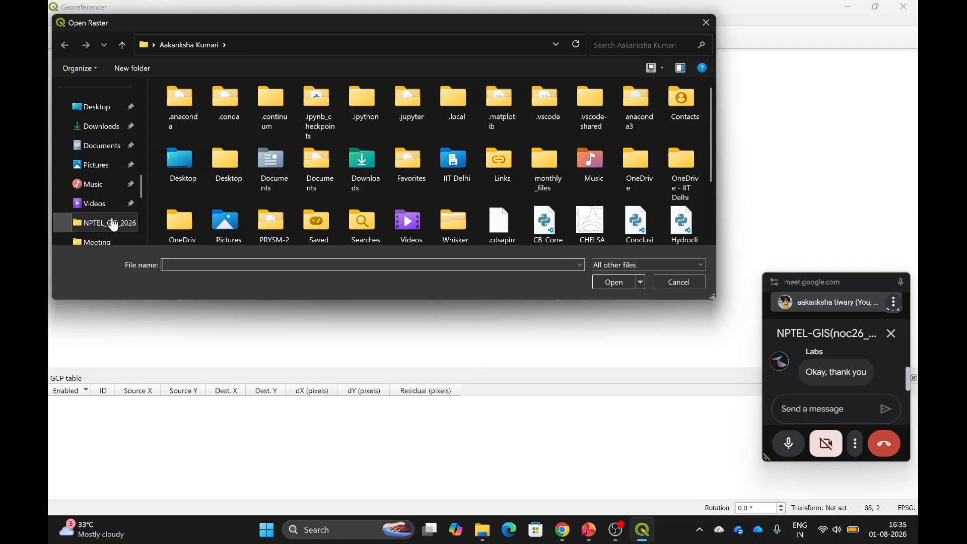
click(113, 223)
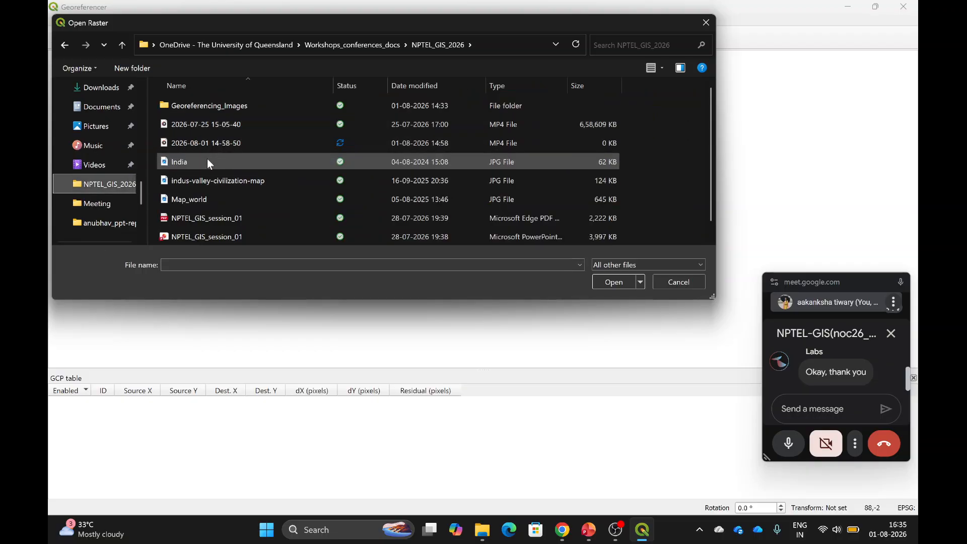
click(206, 198)
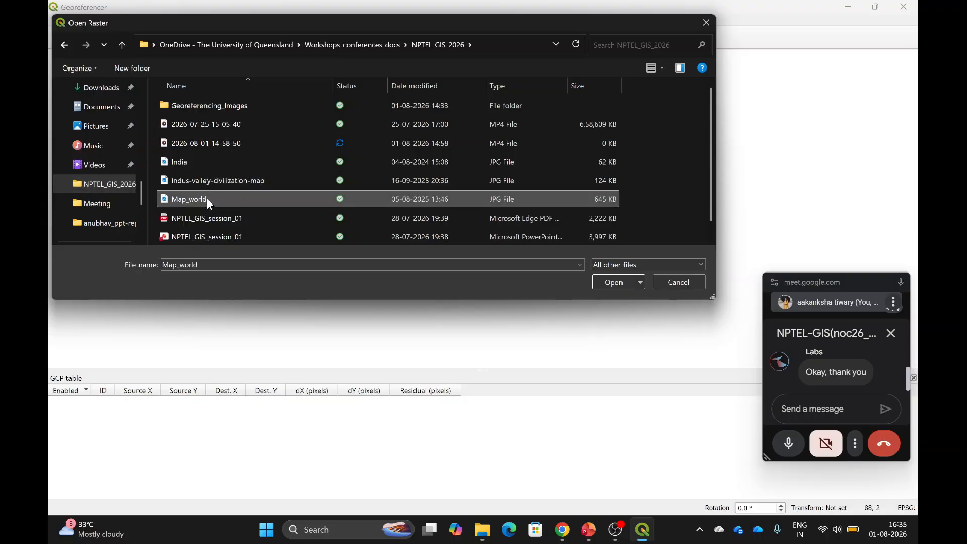
click(613, 282)
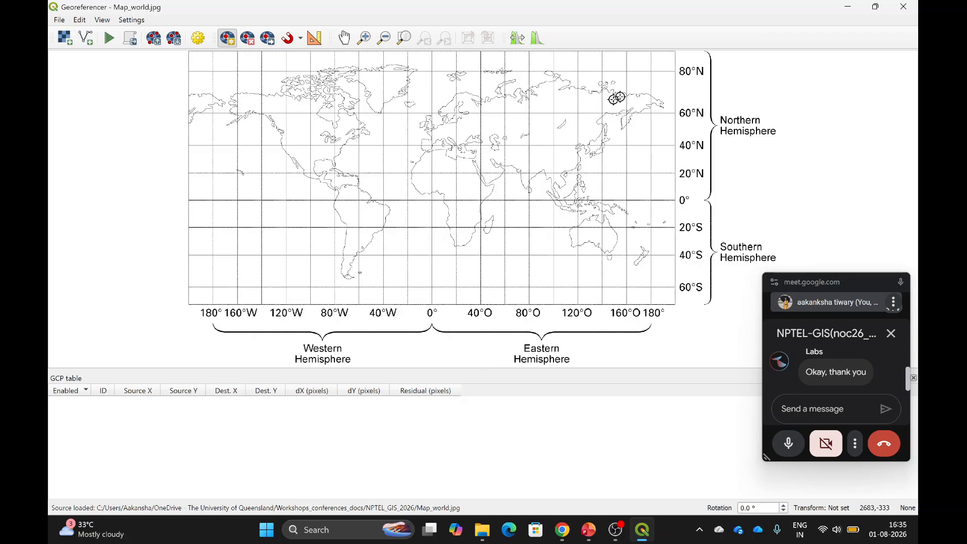
Close the Georeferencer and add Map_world.jpg from NPTEL_GIS_2026 as a raster layer.
click(909, 6)
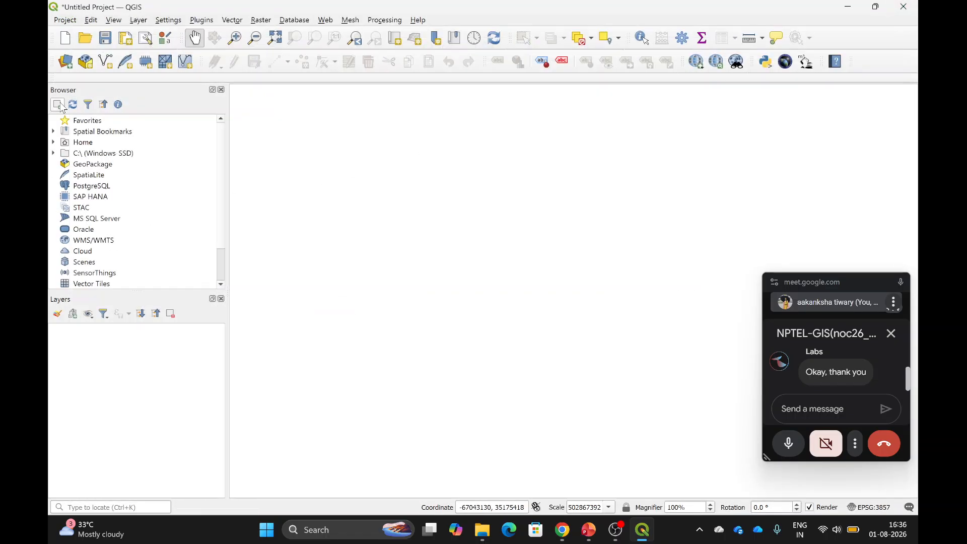
click(66, 62)
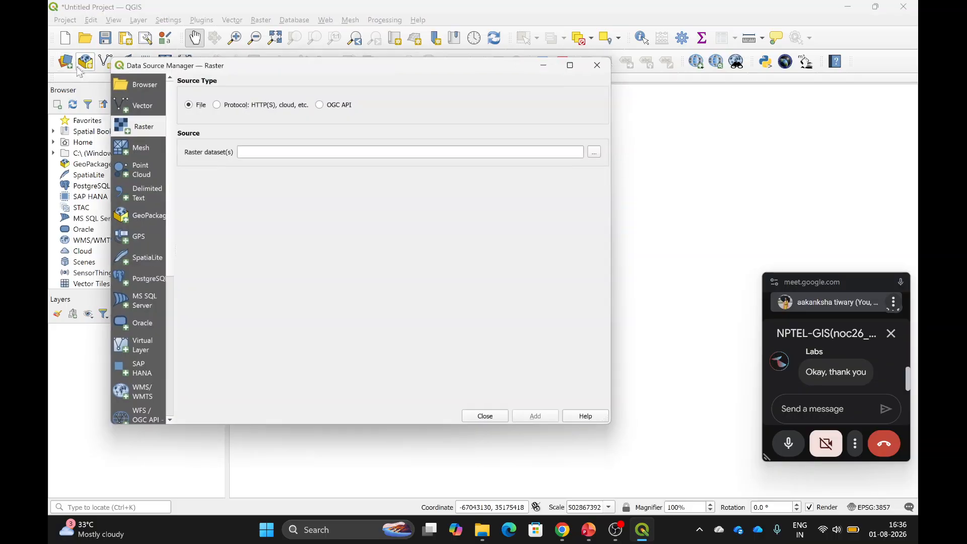
click(603, 150)
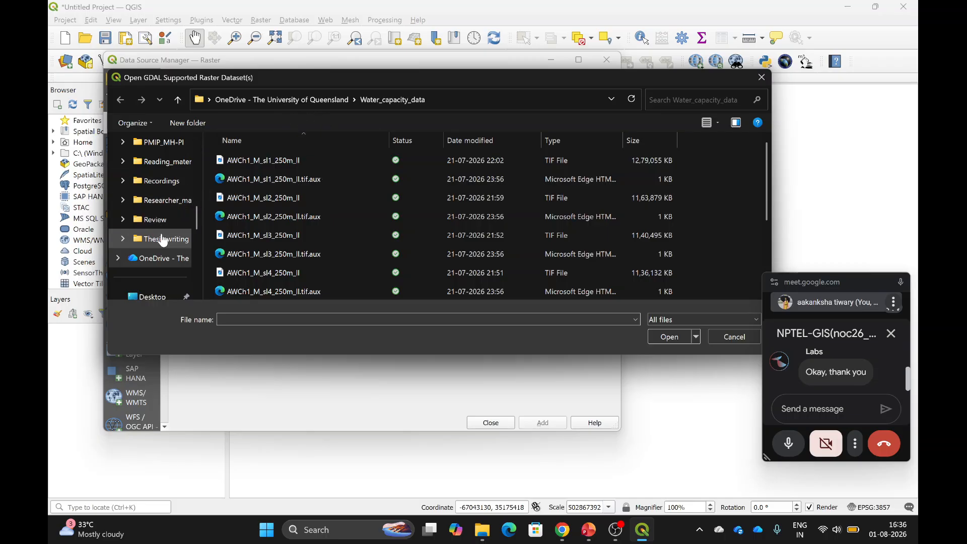
scroll(162, 240, up, 3)
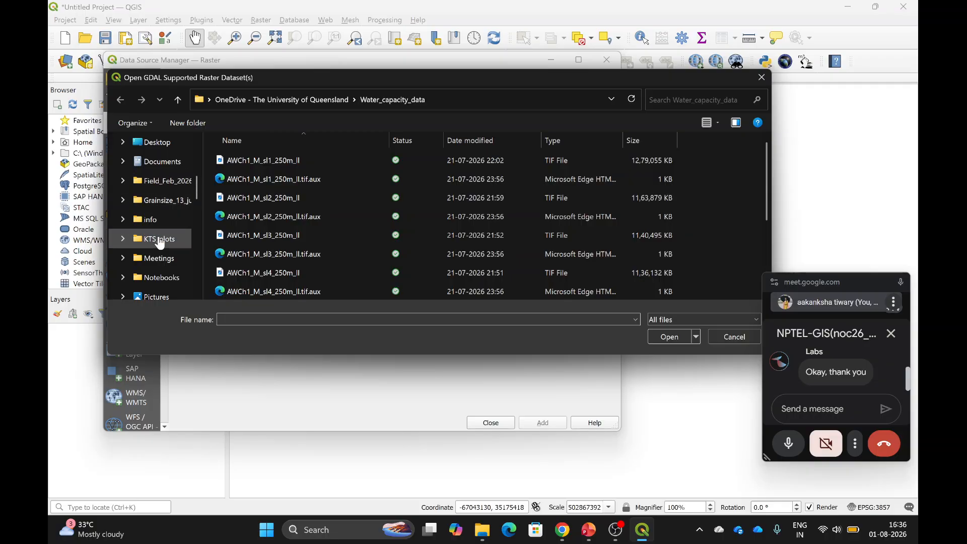
scroll(162, 240, up, 5)
scroll(159, 239, down, 2)
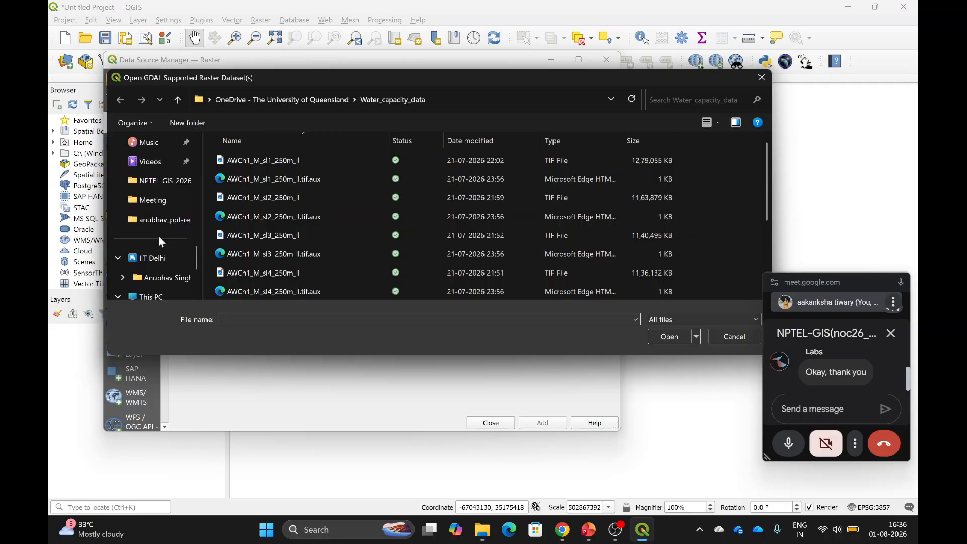
click(171, 180)
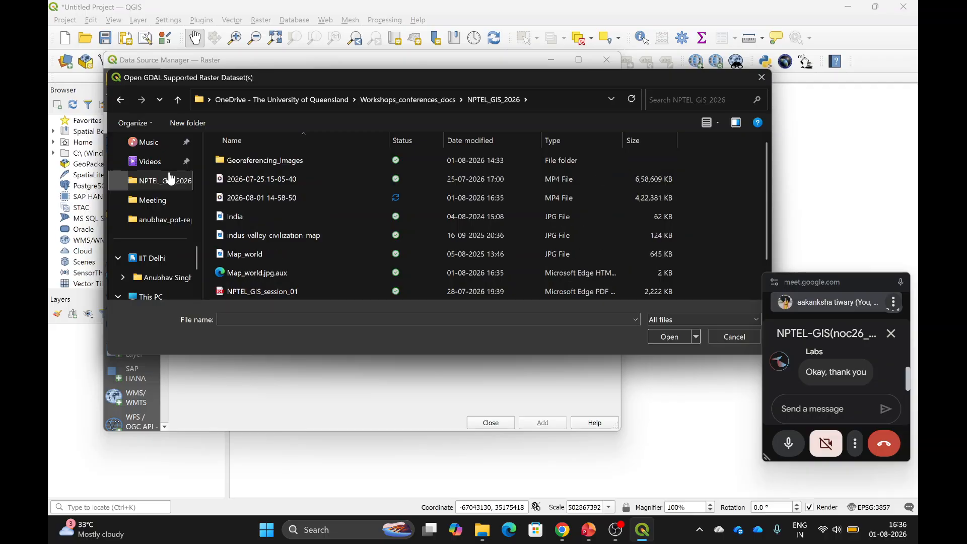
click(268, 255)
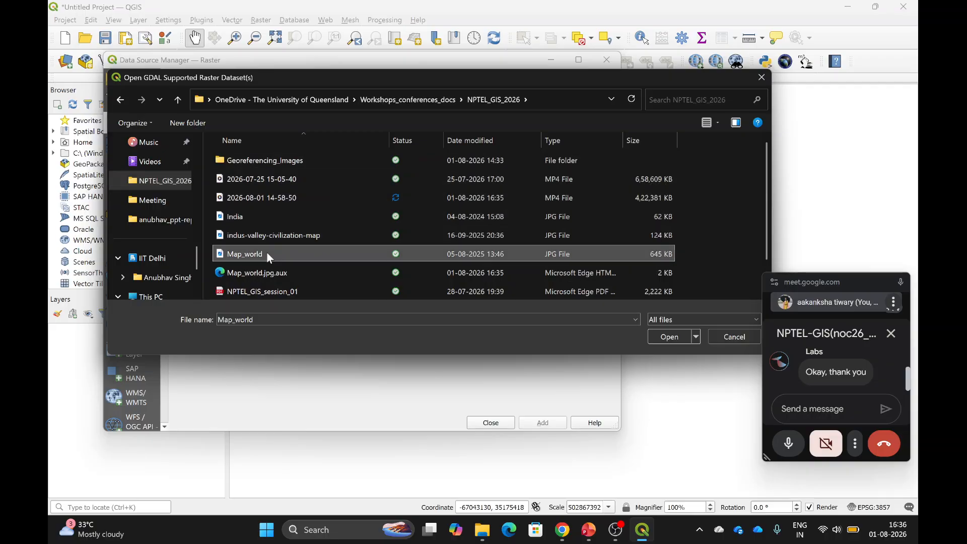
click(676, 333)
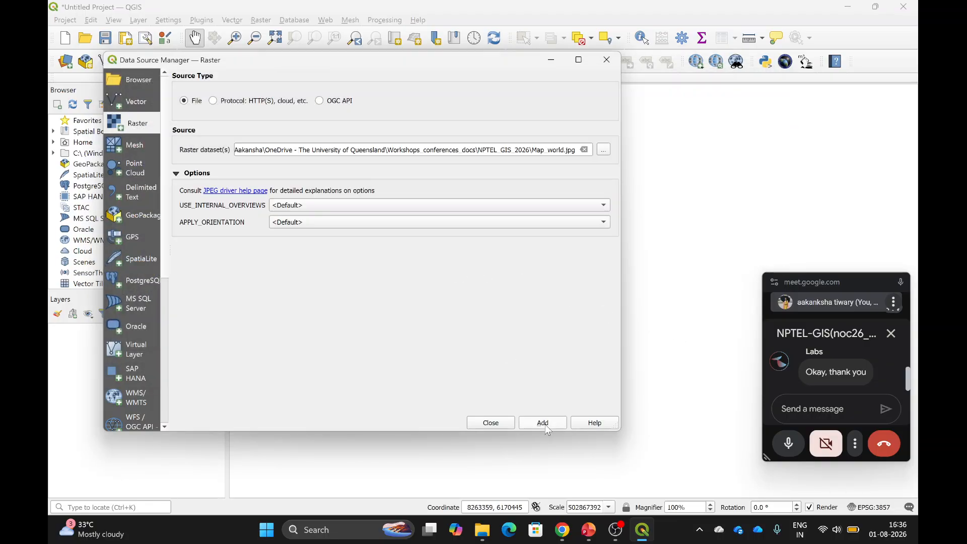
click(546, 425)
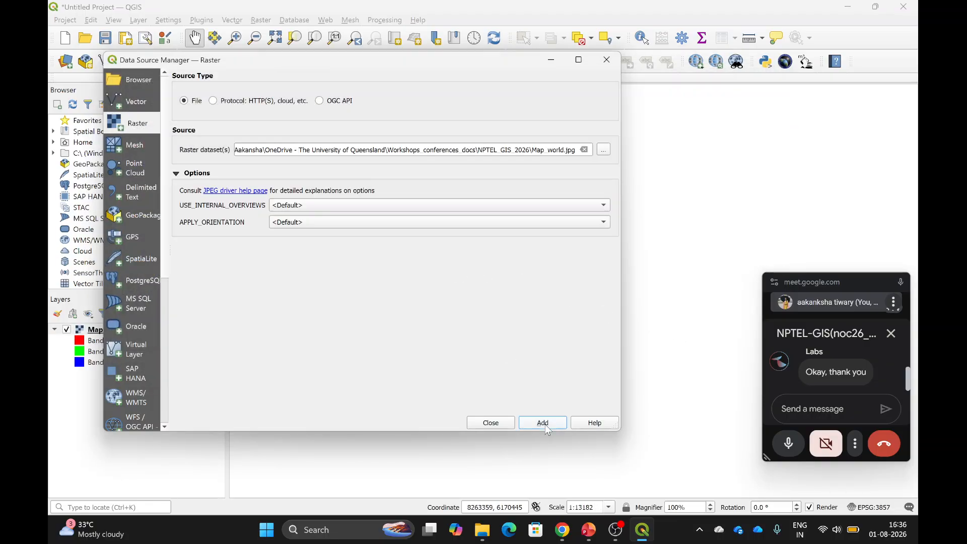
click(490, 423)
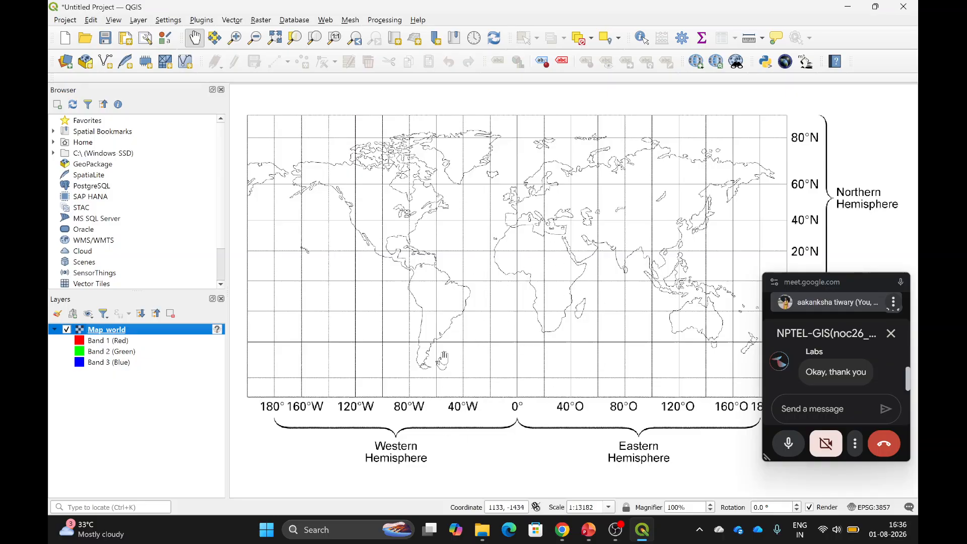
Start adding vector data in the Data Source Manager and browse to the OneDrive folder listing.
click(65, 62)
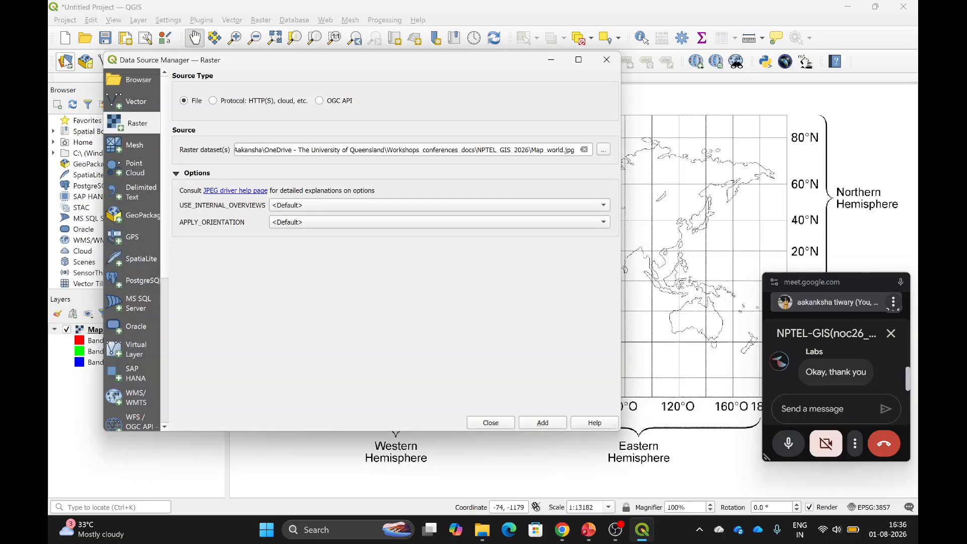
click(142, 102)
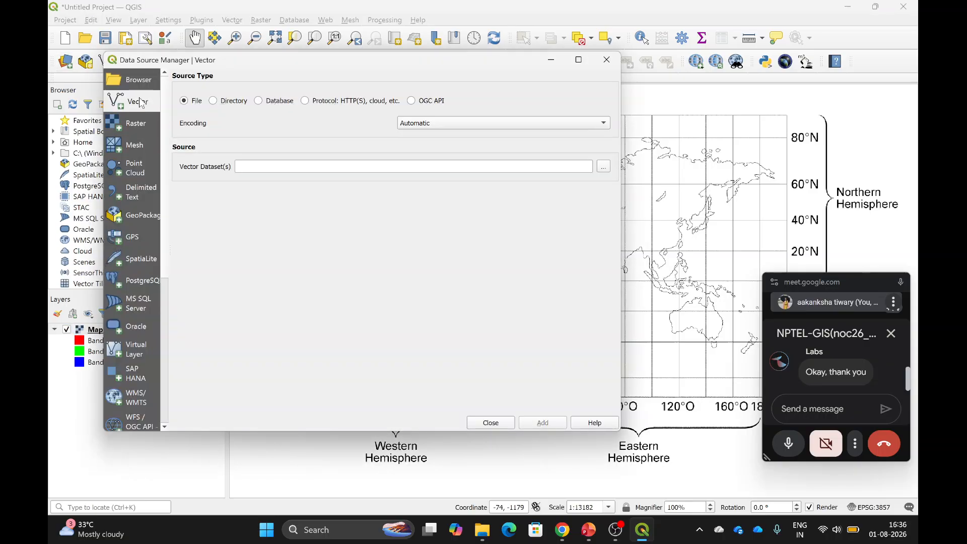
click(604, 166)
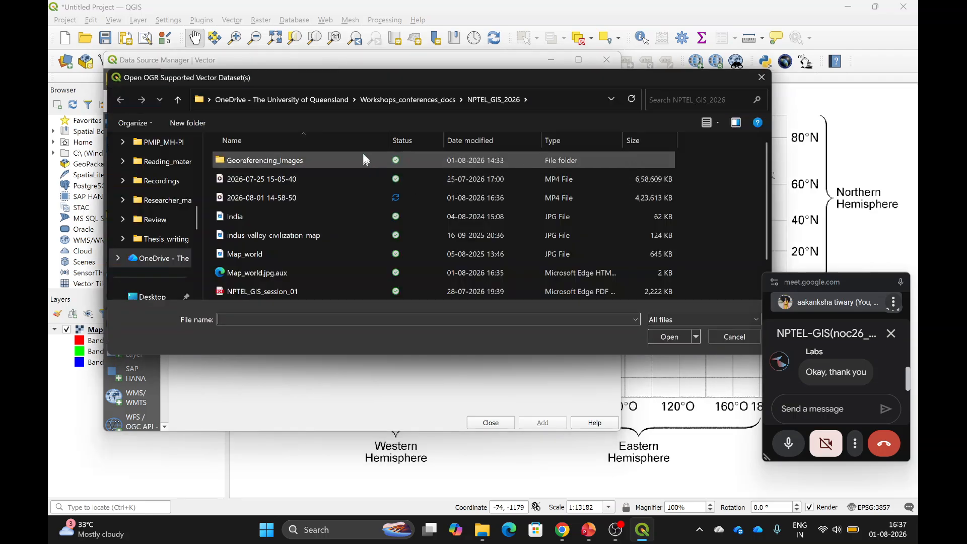
click(316, 100)
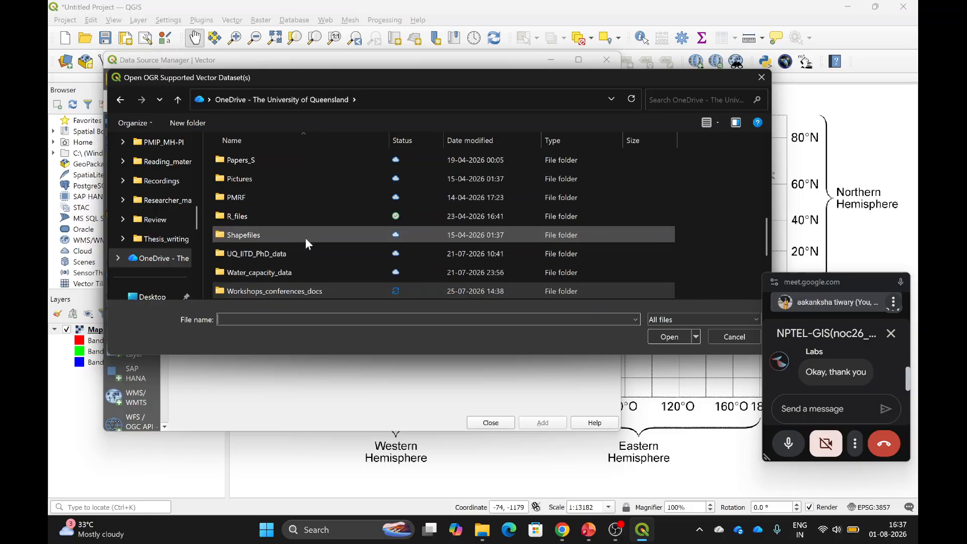
scroll(306, 234, down, 1)
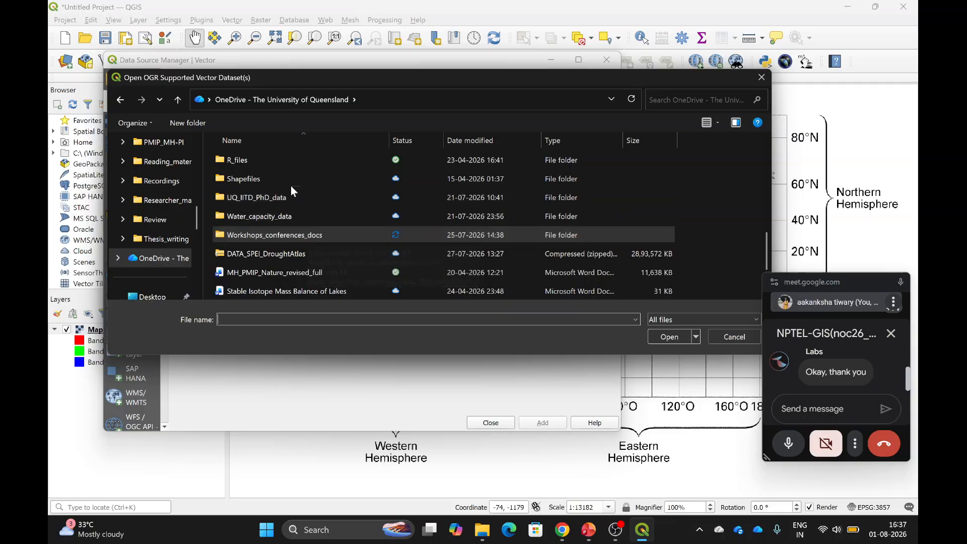
scroll(302, 216, down, 1)
scroll(303, 212, up, 3)
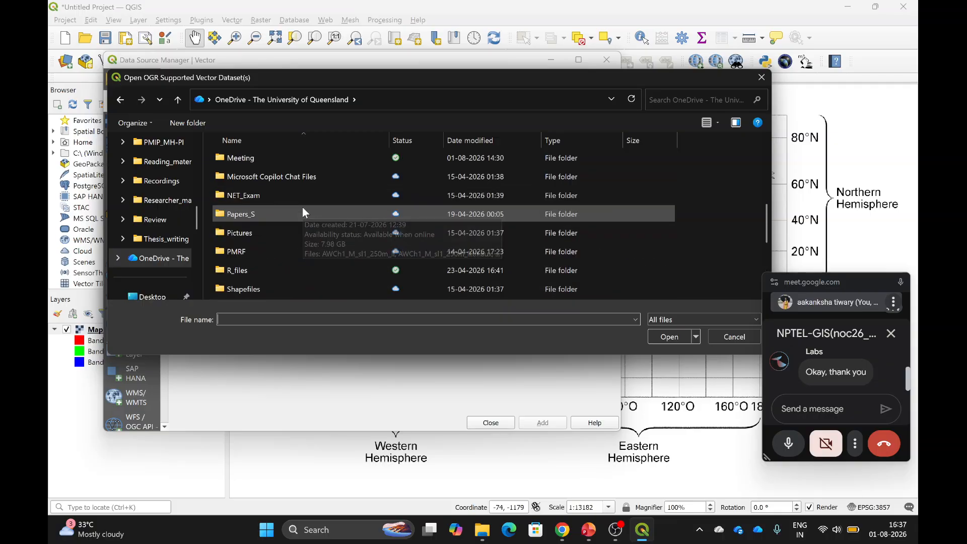
scroll(302, 211, down, 1)
scroll(301, 206, down, 1)
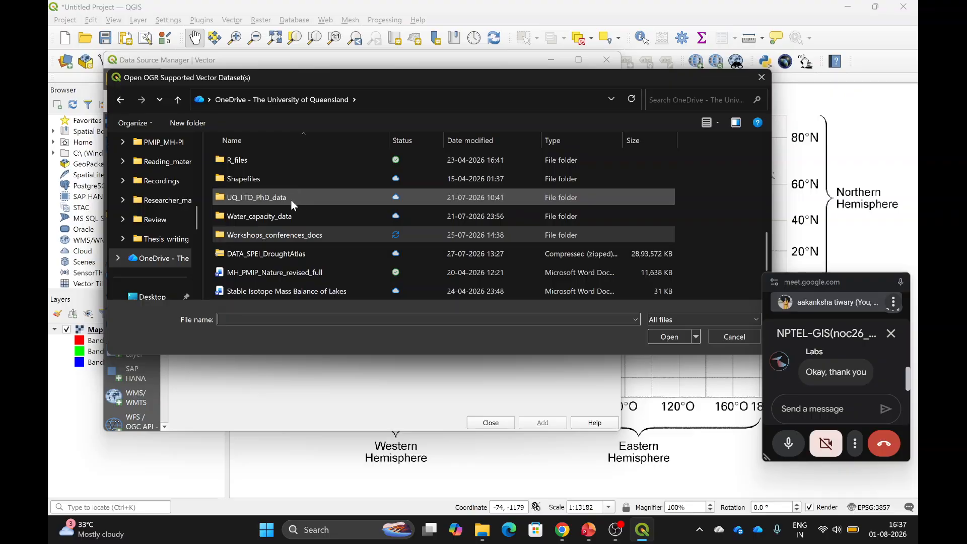
Add UQ_IITD_PhD_data/India_Boundary/India_Boundary.shp as a vector layer.
double_click(291, 200)
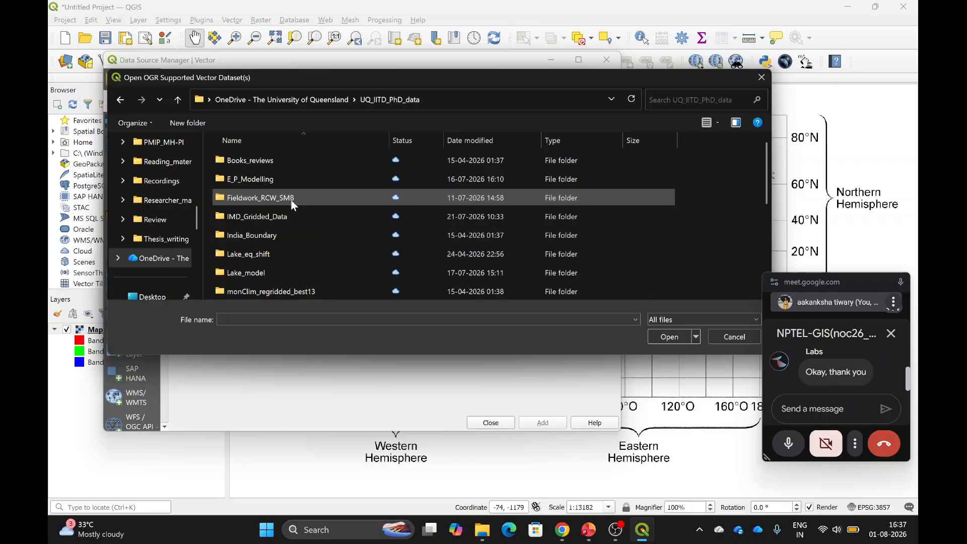
double_click(278, 235)
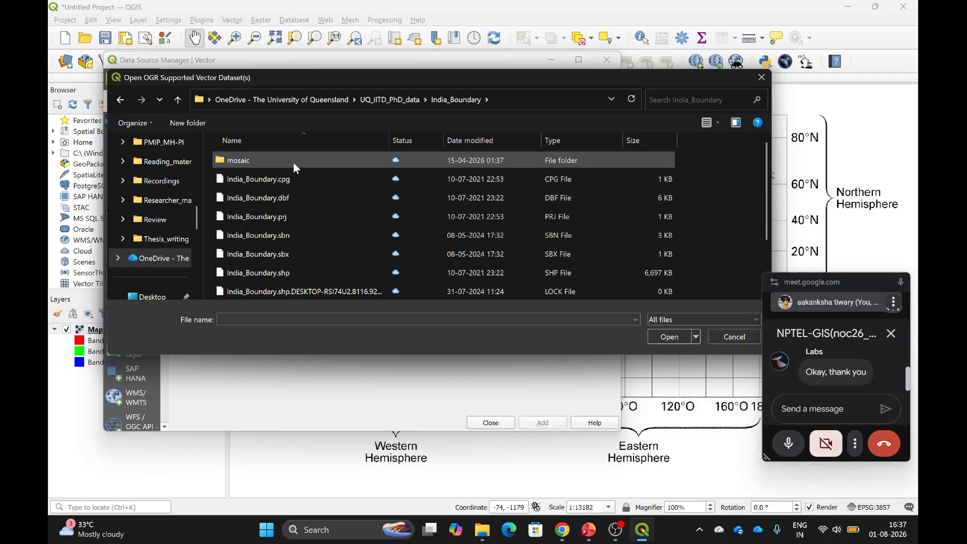
click(292, 276)
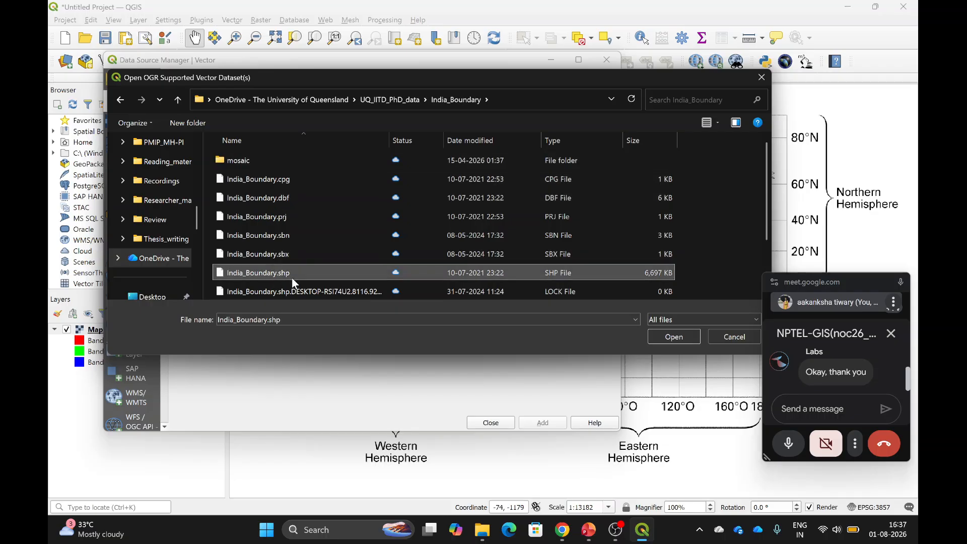
click(678, 340)
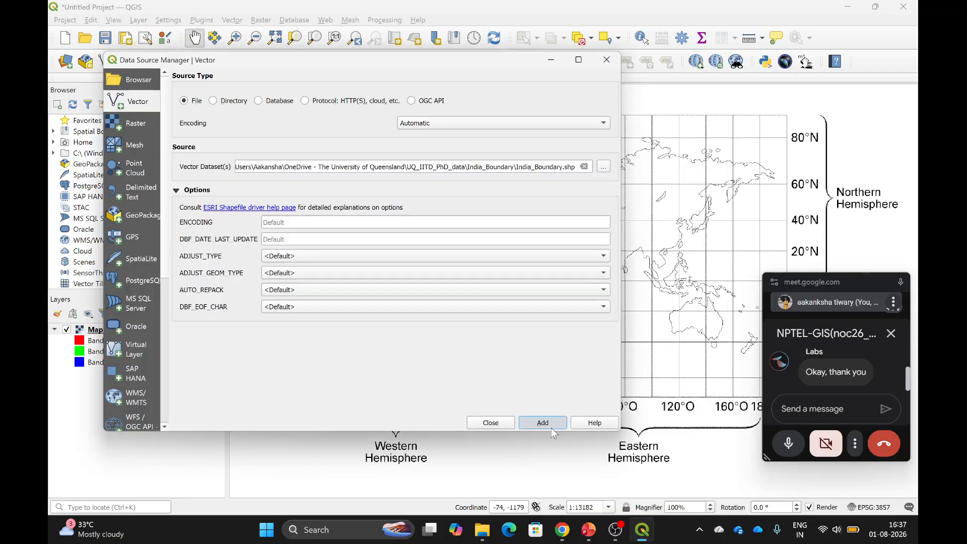
click(496, 423)
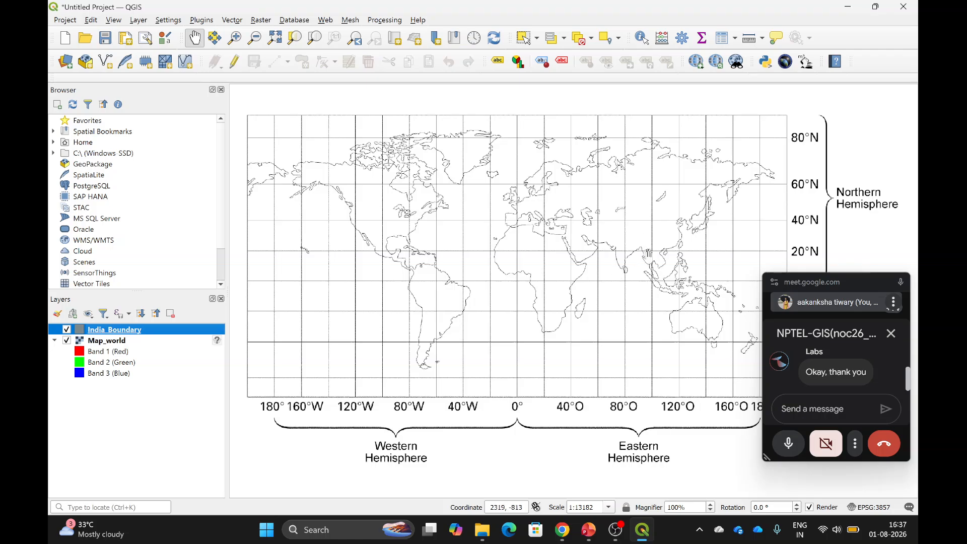
right_click(92, 334)
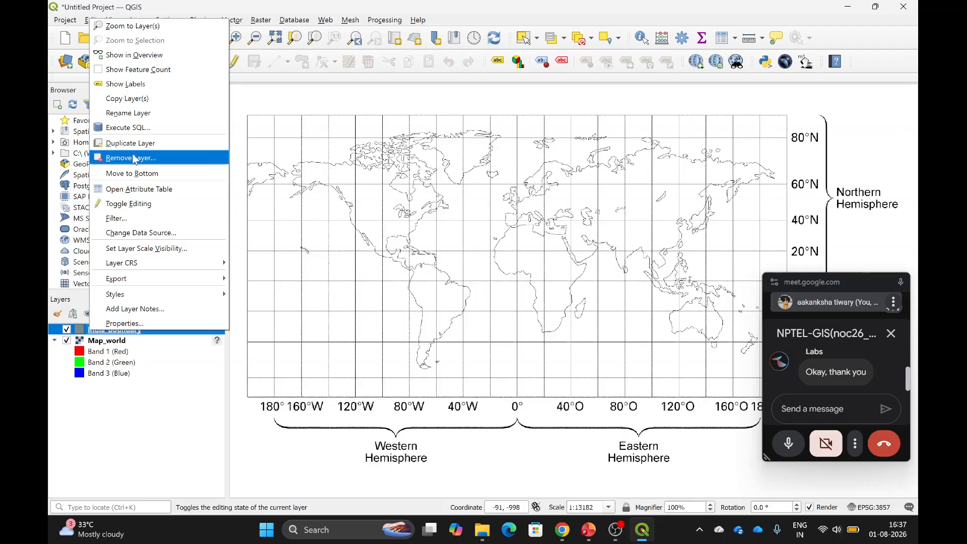
click(160, 32)
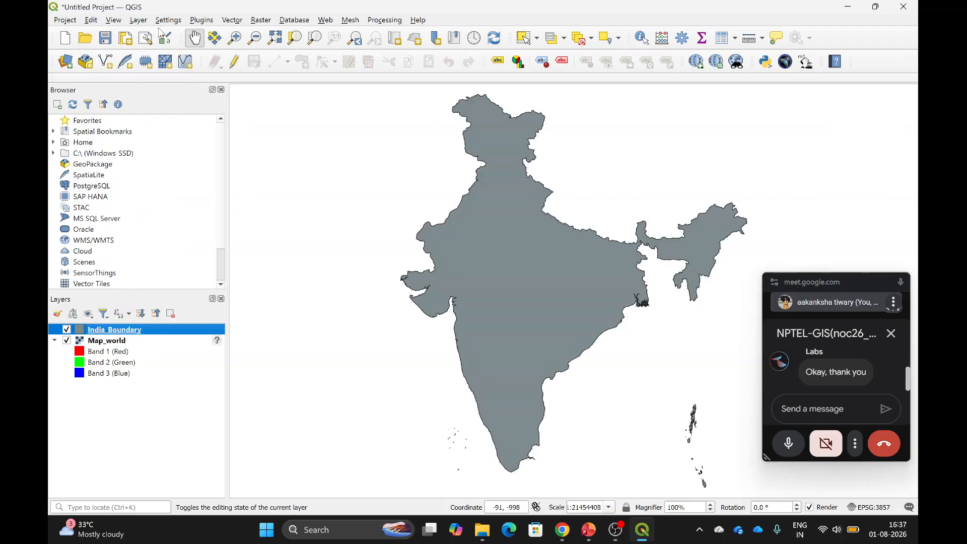
scroll(496, 309, down, 1)
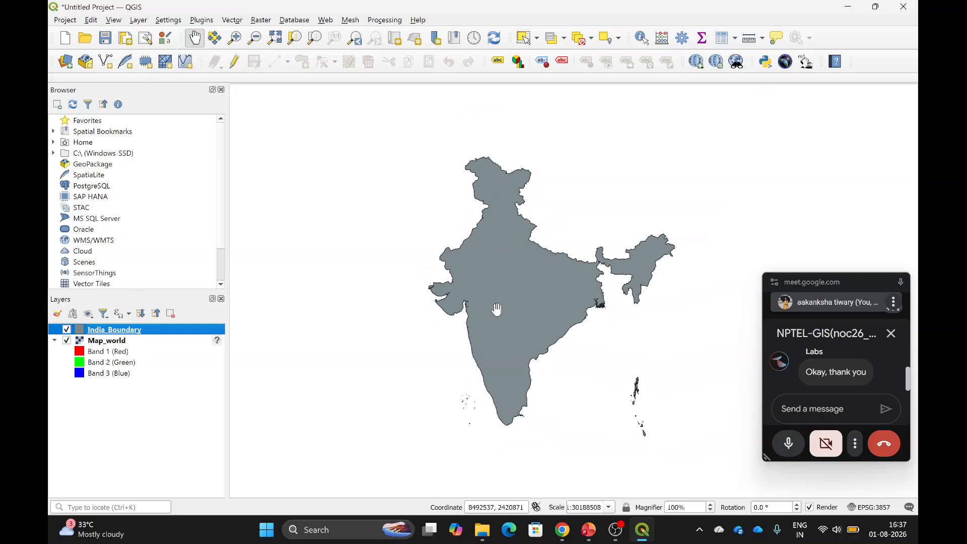
scroll(497, 309, up, 12)
scroll(496, 309, down, 9)
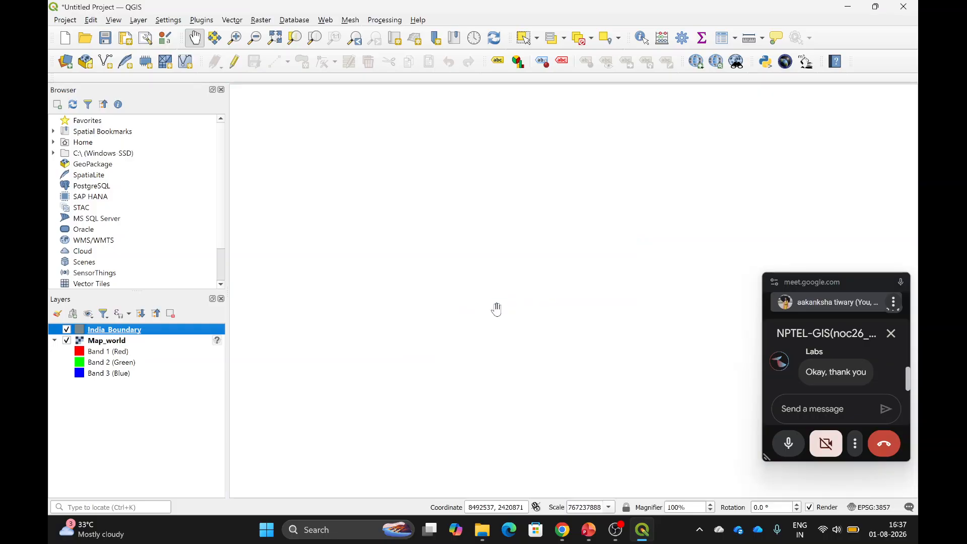
scroll(496, 309, up, 6)
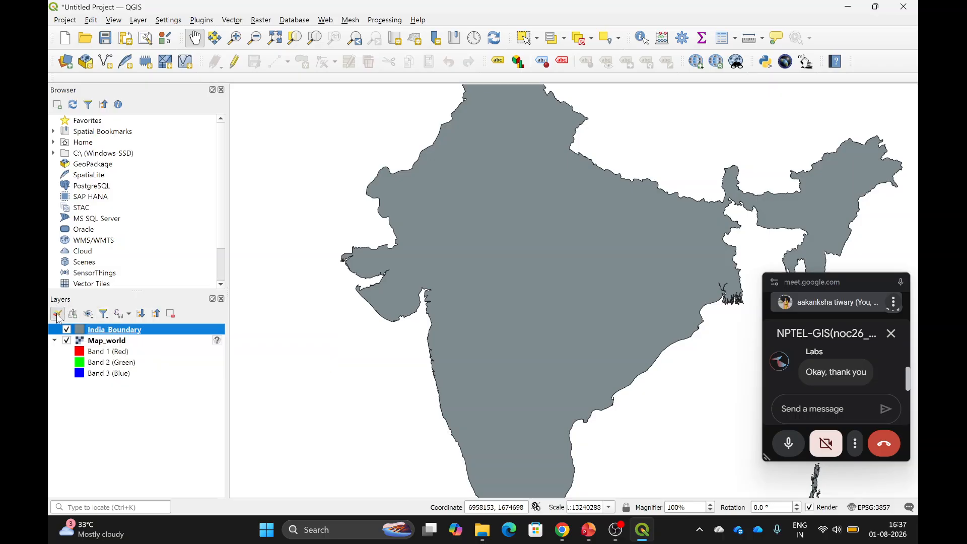
click(58, 314)
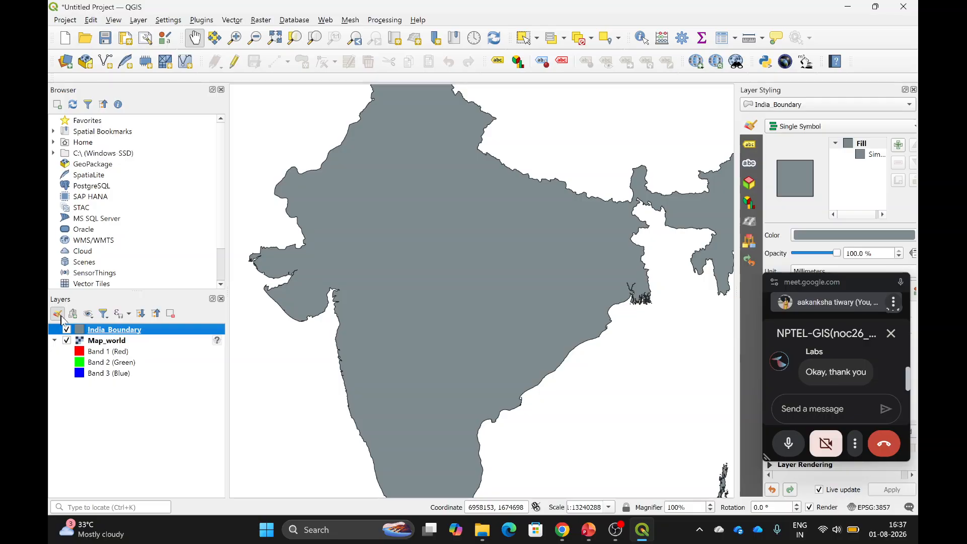
click(57, 316)
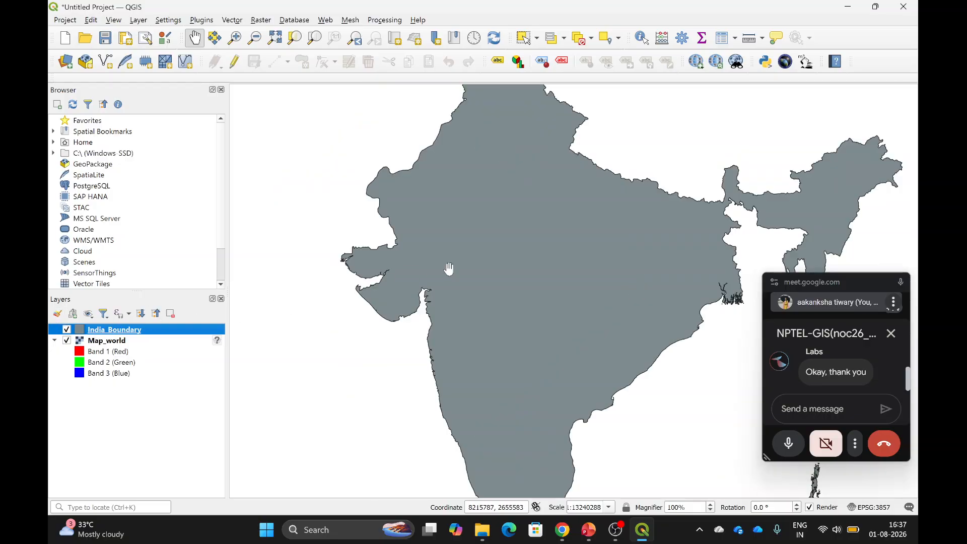
scroll(448, 268, down, 2)
scroll(448, 269, up, 1)
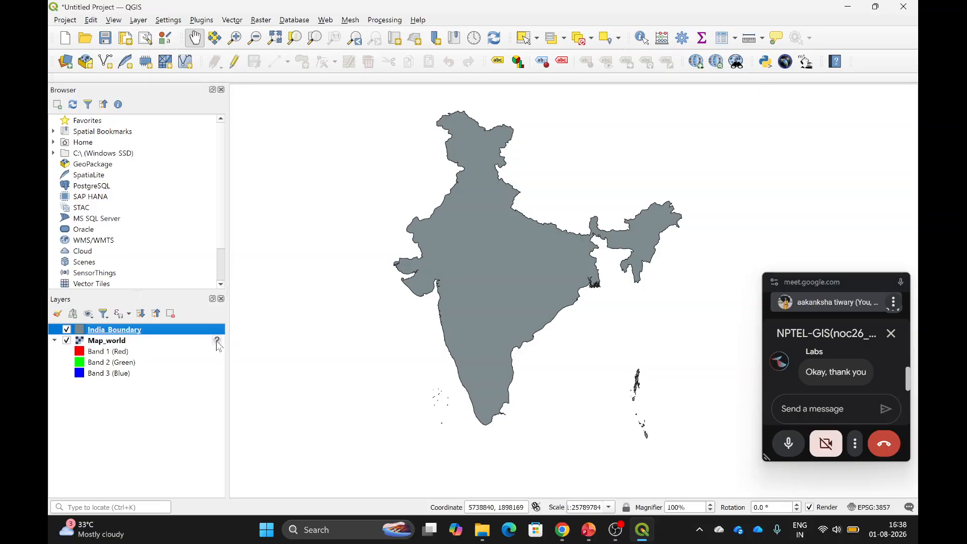
Launch Layer > Georeferencer and load Map_world.jpg as the raster to reference.
mouse_move(219, 346)
click(143, 22)
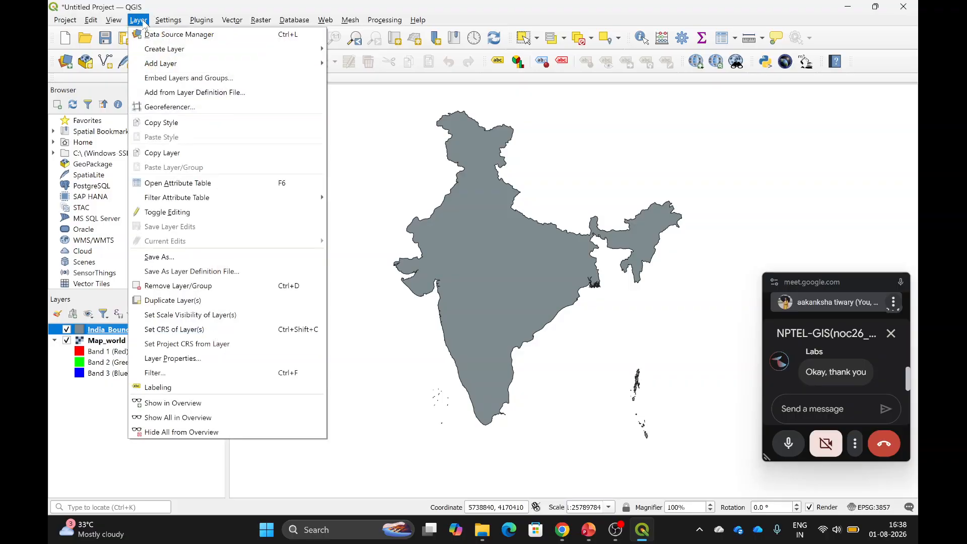
click(170, 111)
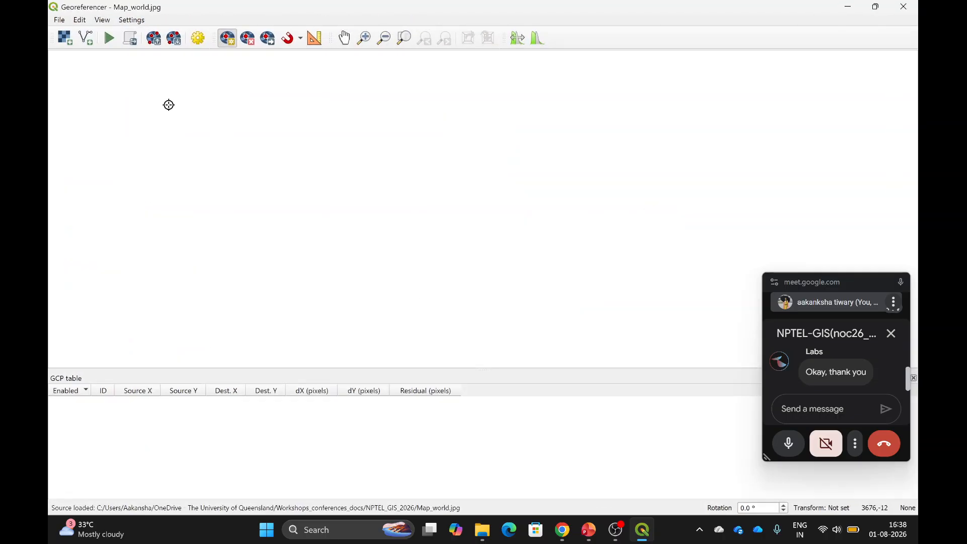
click(65, 38)
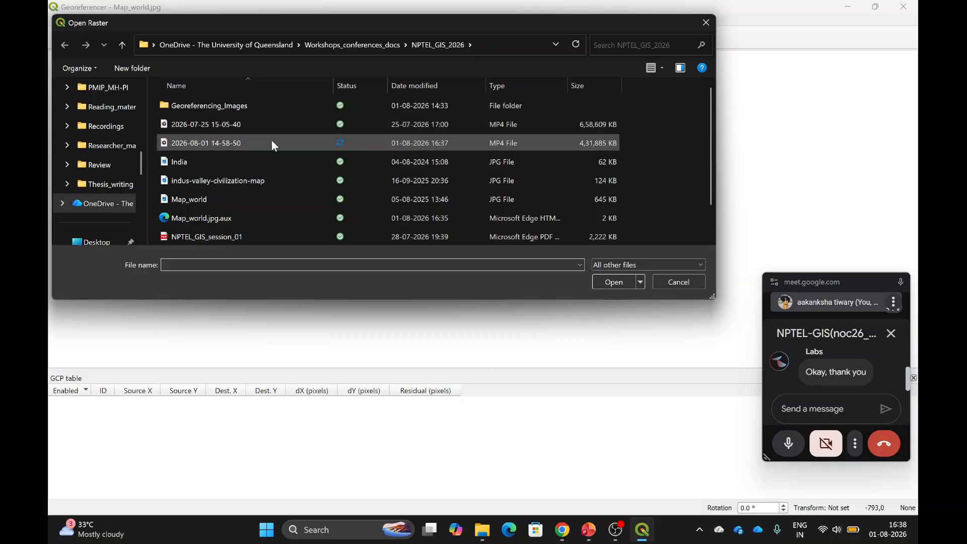
click(263, 198)
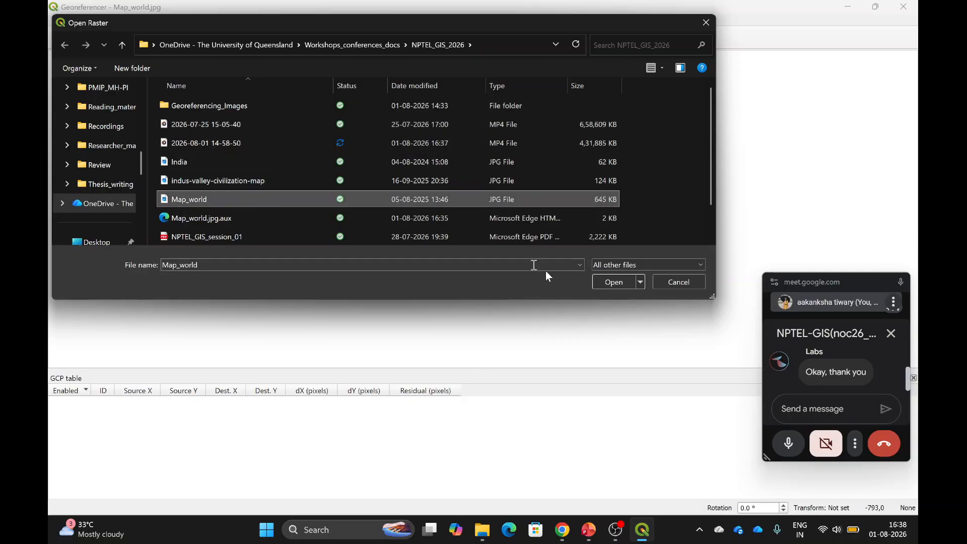
click(618, 286)
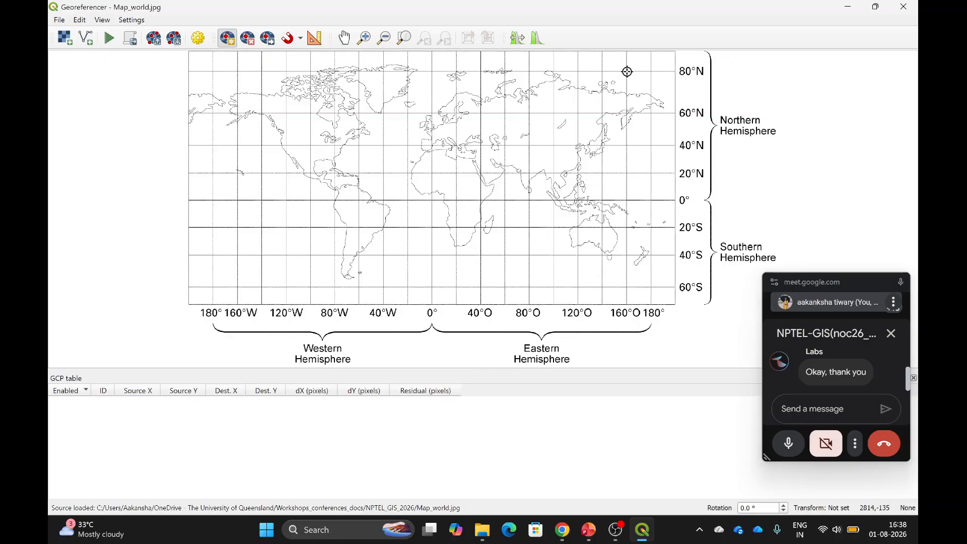
Add the first control point at the 80°N, 160°E grid intersection with coordinates 160, 80.
click(229, 42)
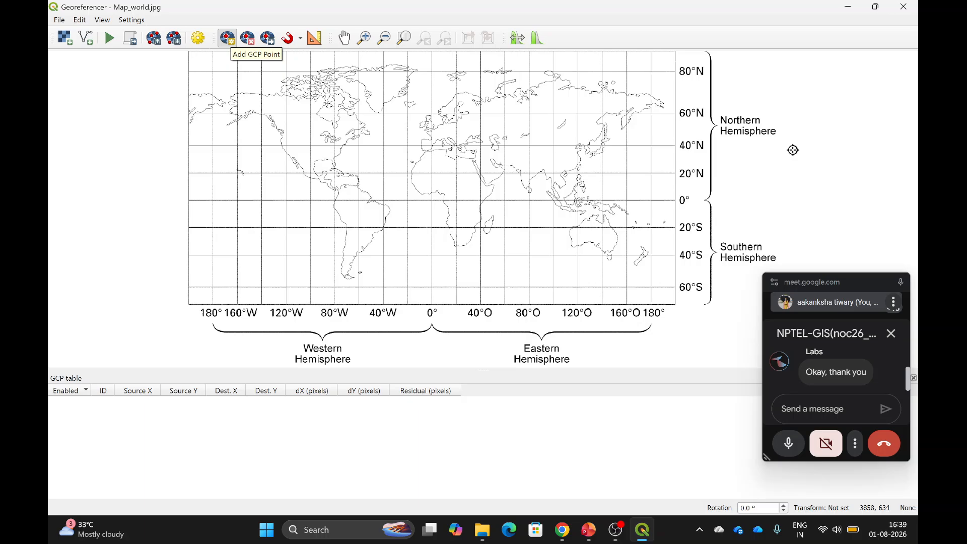
click(626, 71)
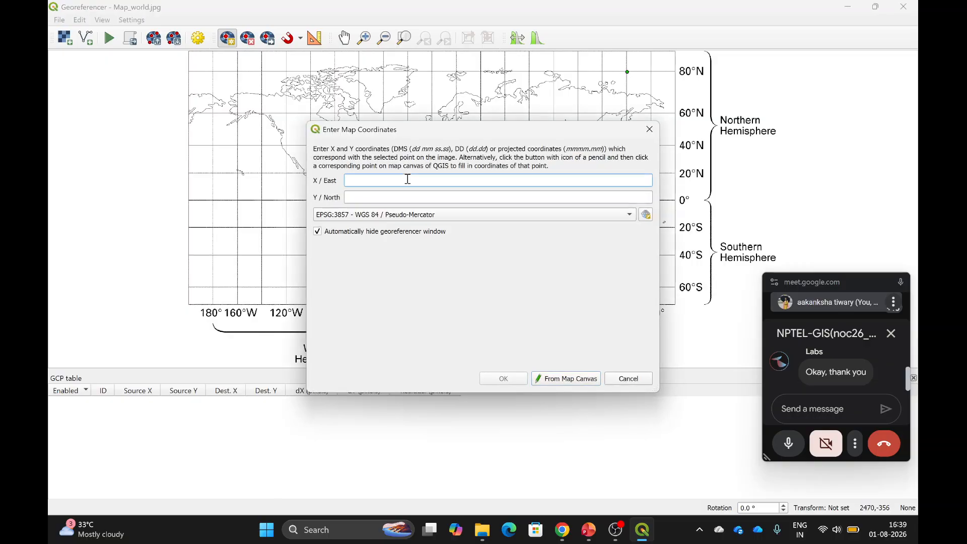
drag(491, 134, 357, 135)
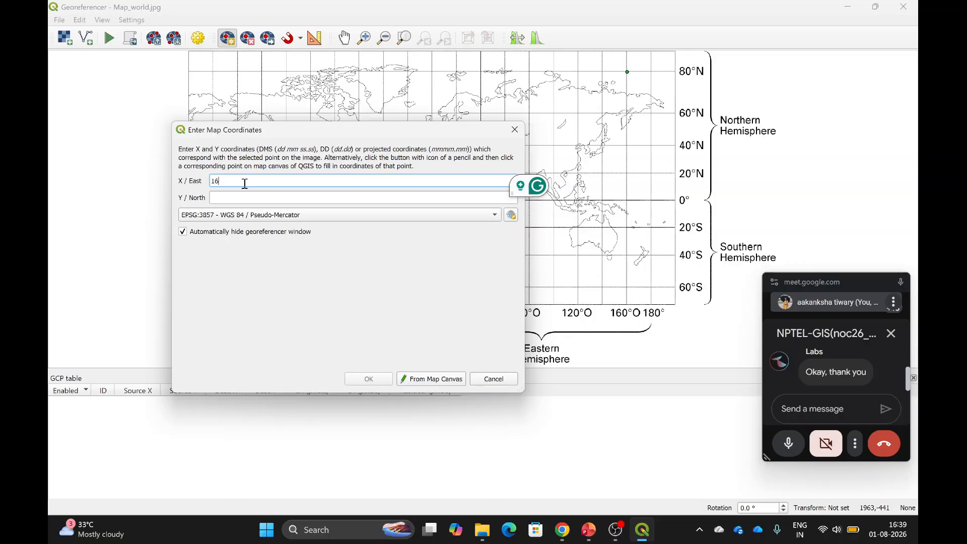
text(0)
click(231, 198)
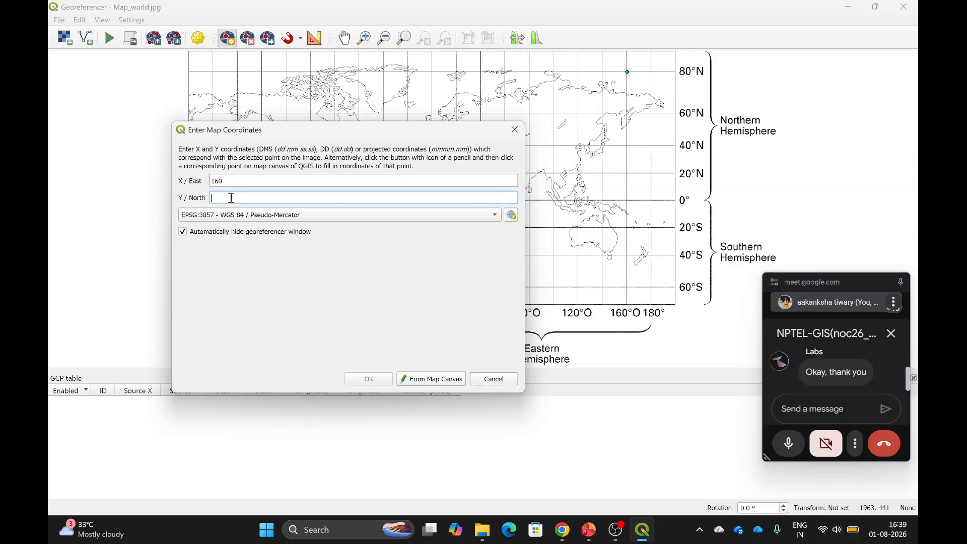
text(80)
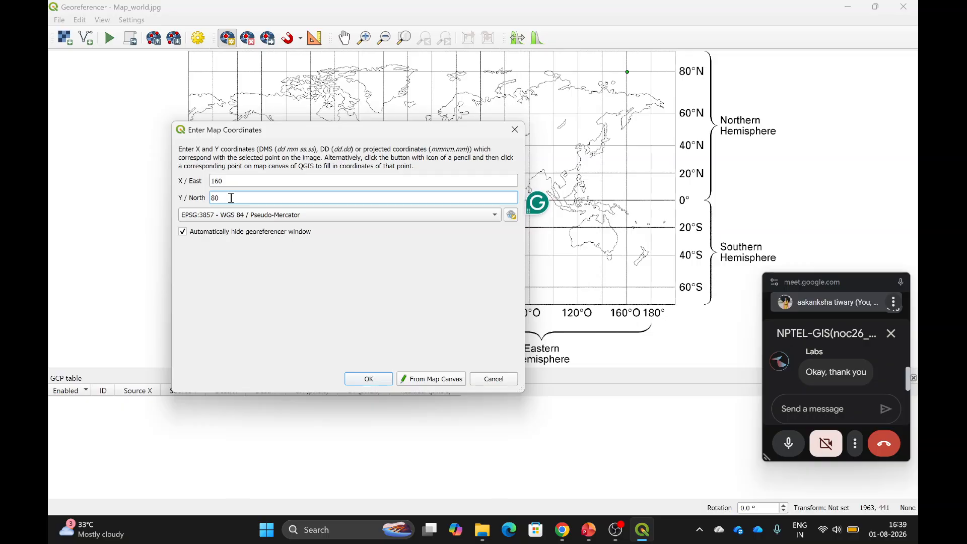
click(377, 382)
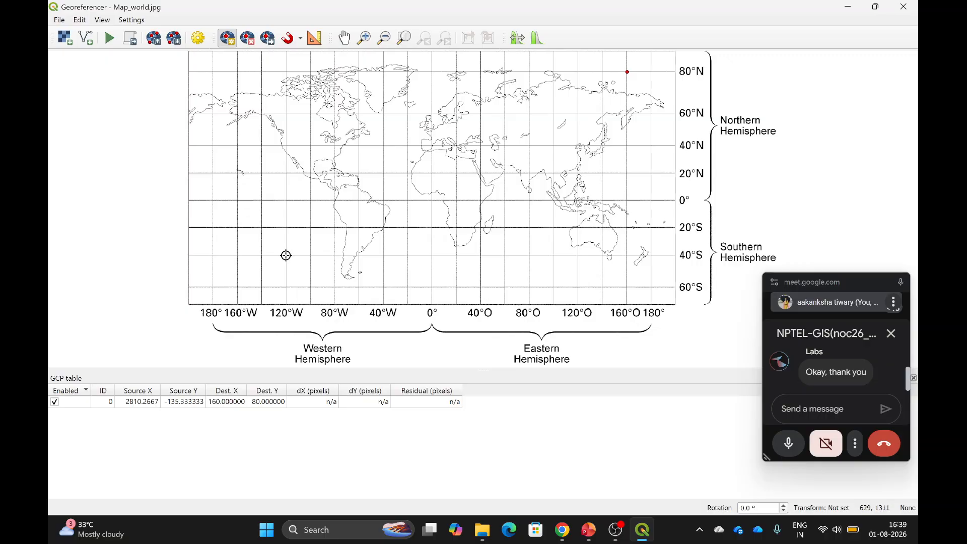
Add a second control point at 40°S, 120°W with coordinates -120, -40.
click(286, 255)
drag(379, 134, 603, 96)
click(473, 141)
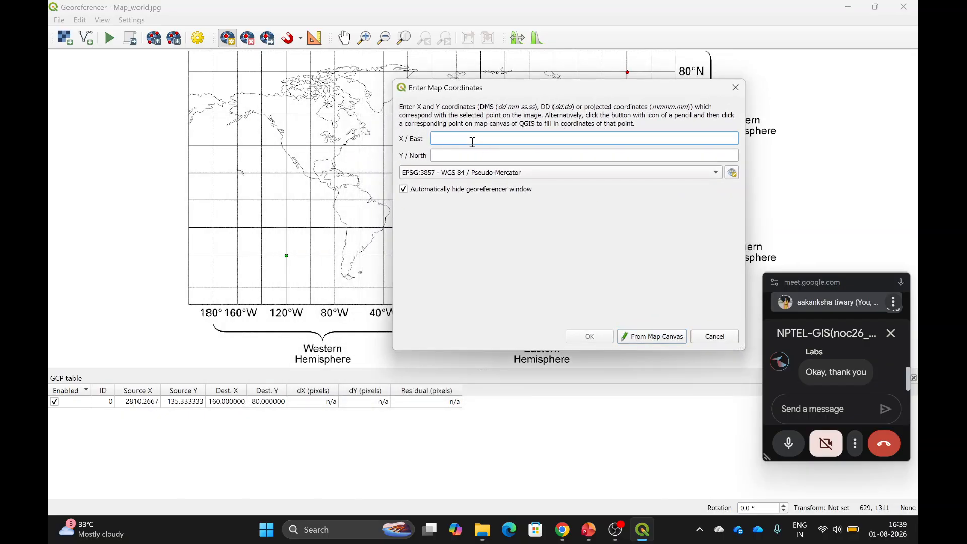
text(-120)
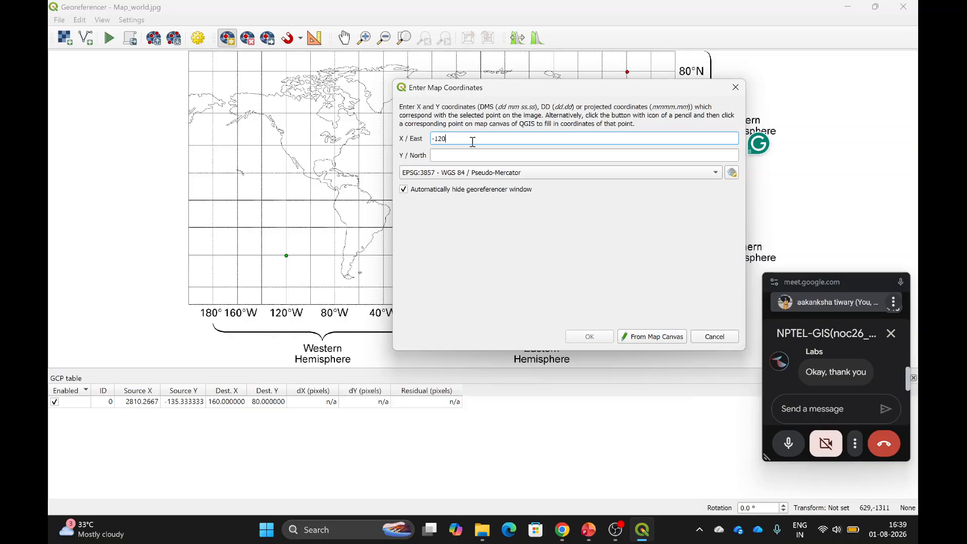
click(456, 159)
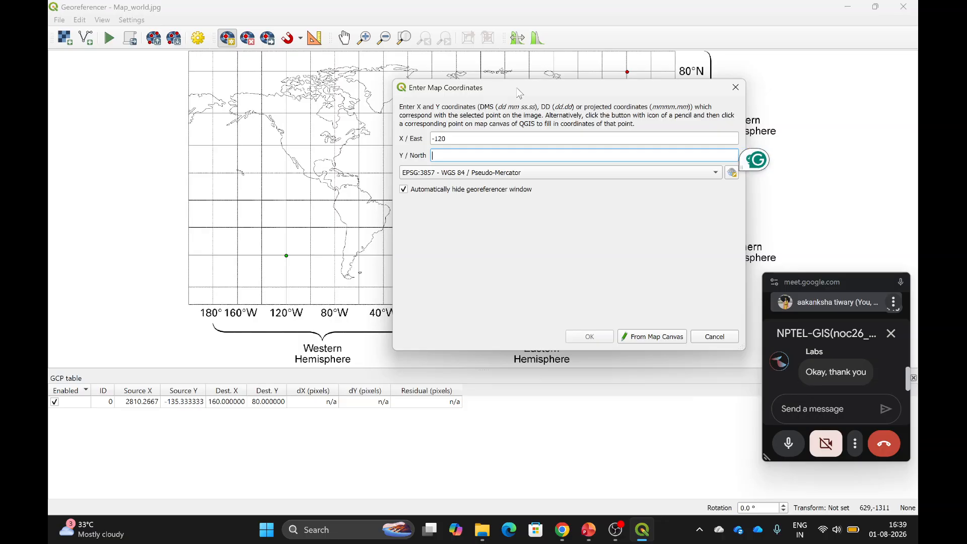
drag(520, 93, 322, 126)
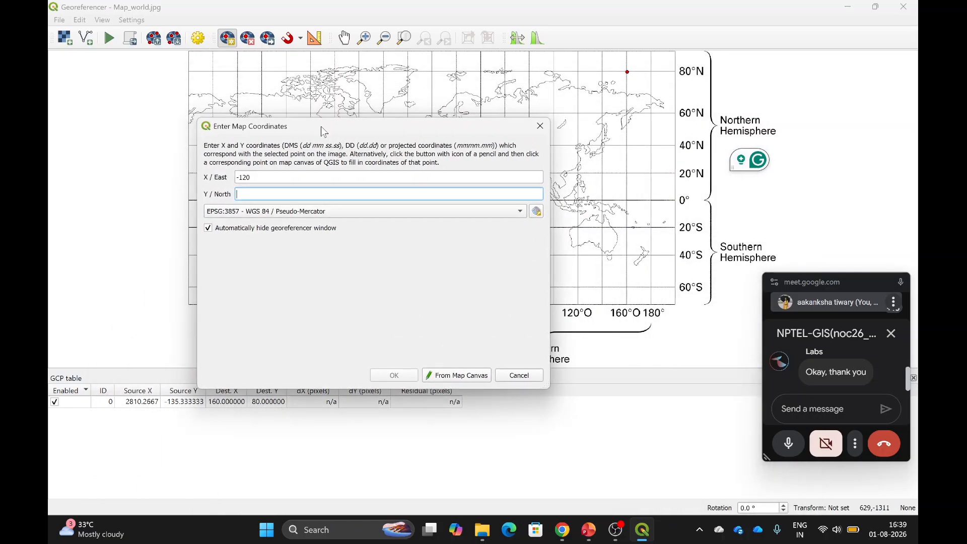
text(-40)
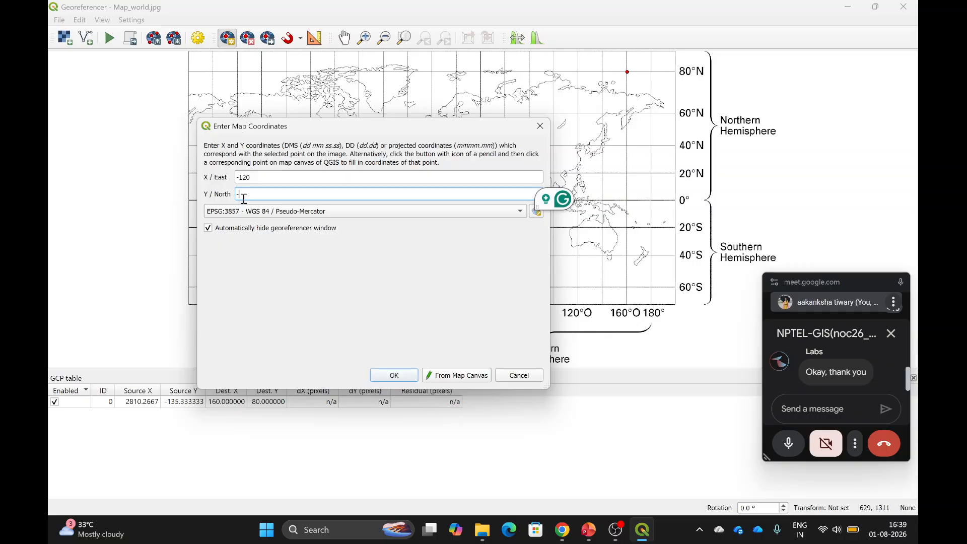
click(388, 375)
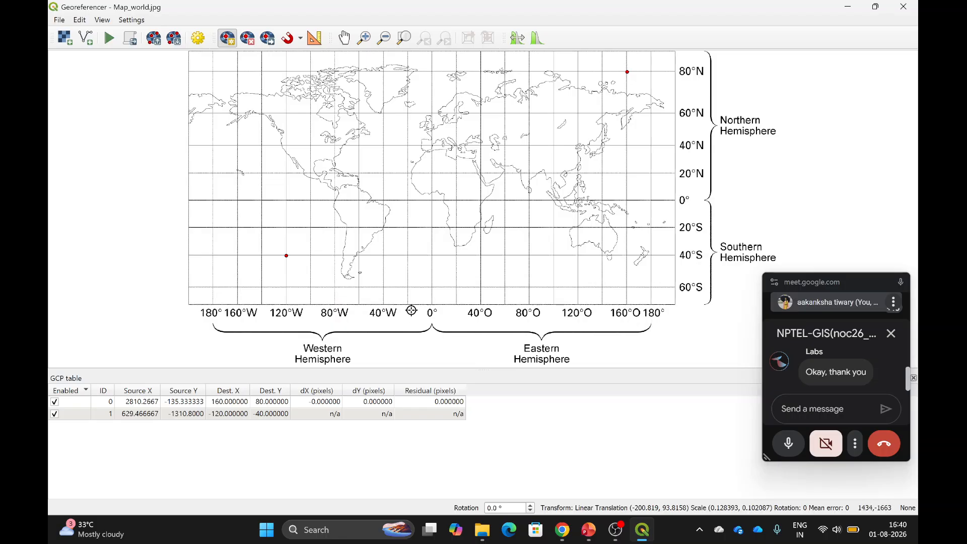
Add a third control point at 40°S, 160°E with coordinates 160, -40.
click(627, 255)
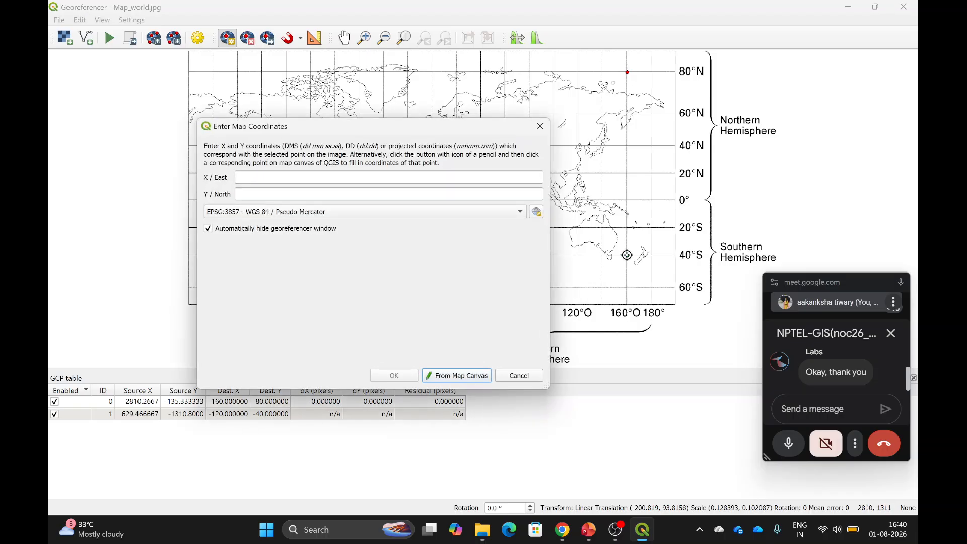
click(253, 180)
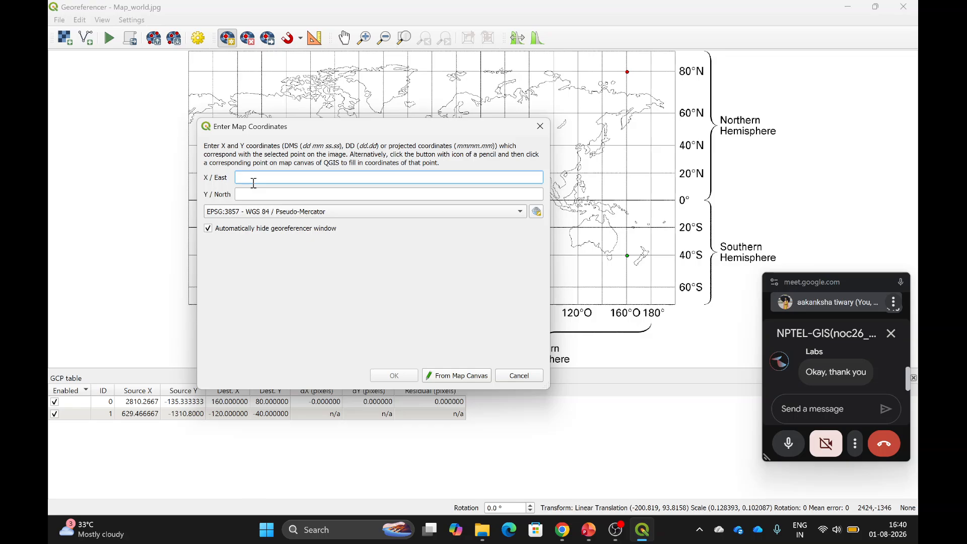
text(160)
click(255, 198)
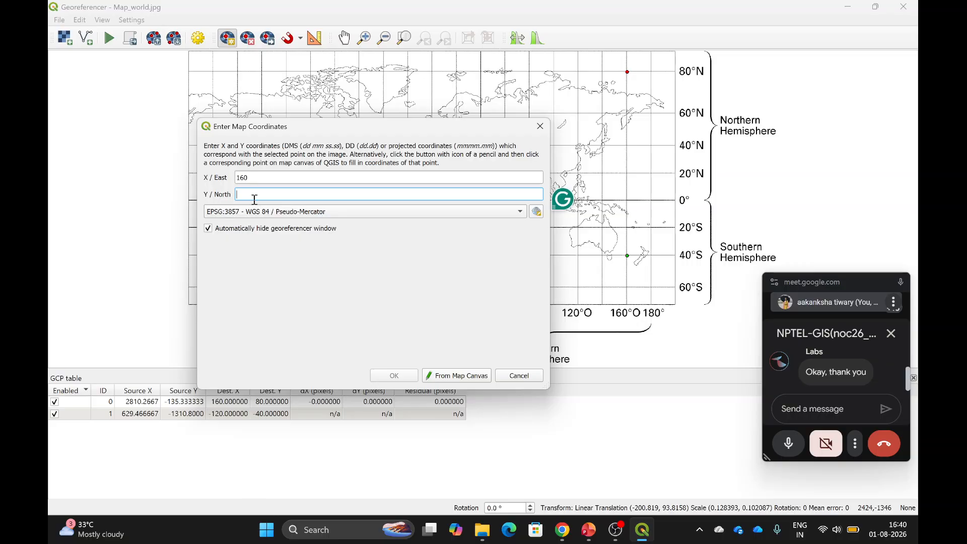
text(-40)
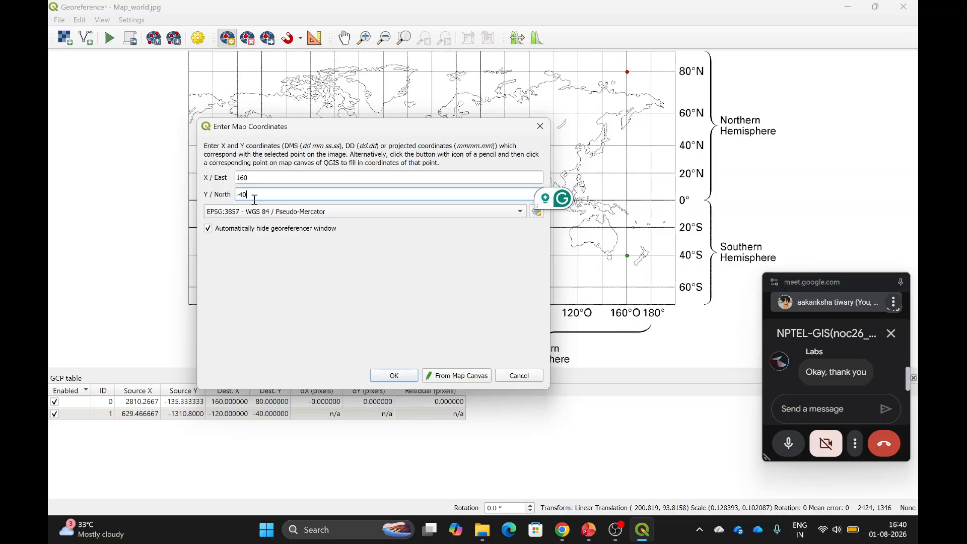
click(402, 376)
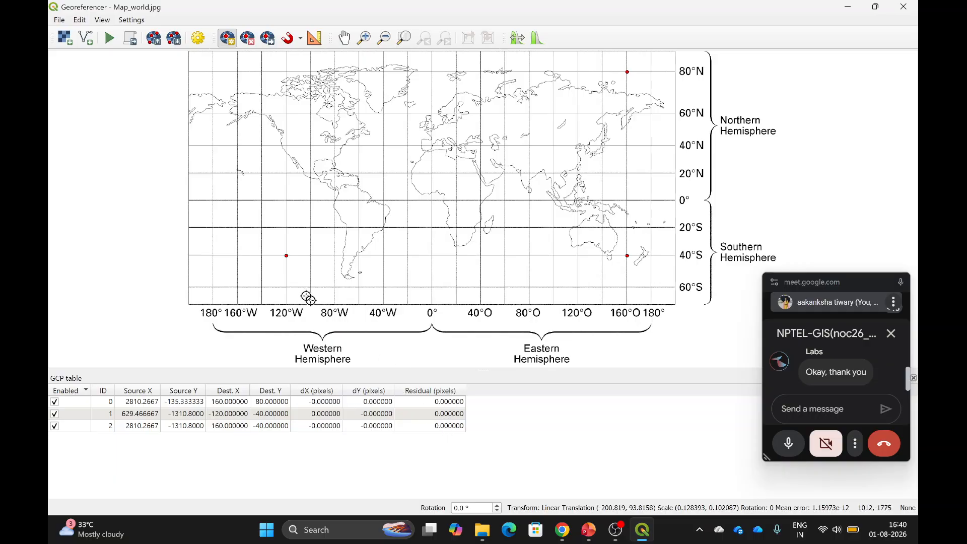
Place the control point at the 80°N, 120°W intersection, entering X -120 and Y 80.
click(287, 71)
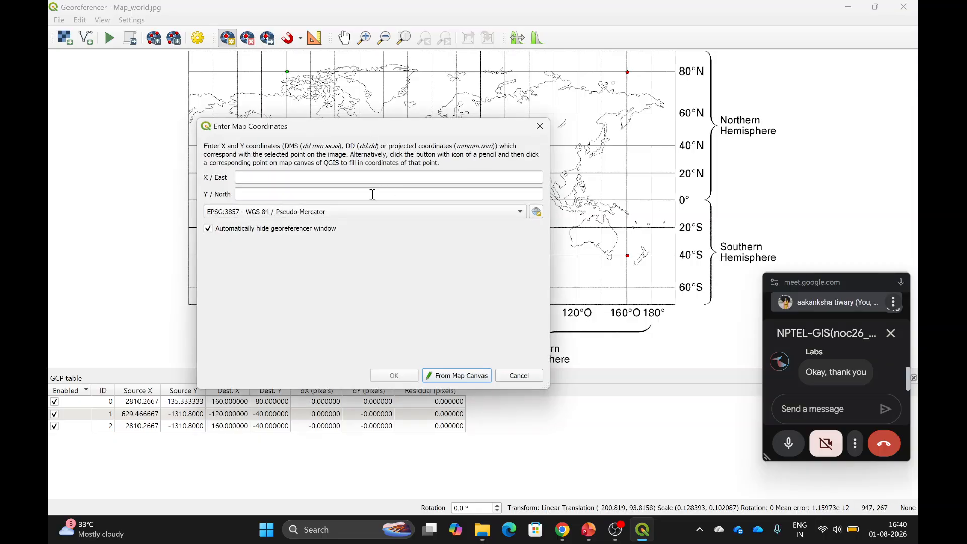
drag(373, 127, 574, 119)
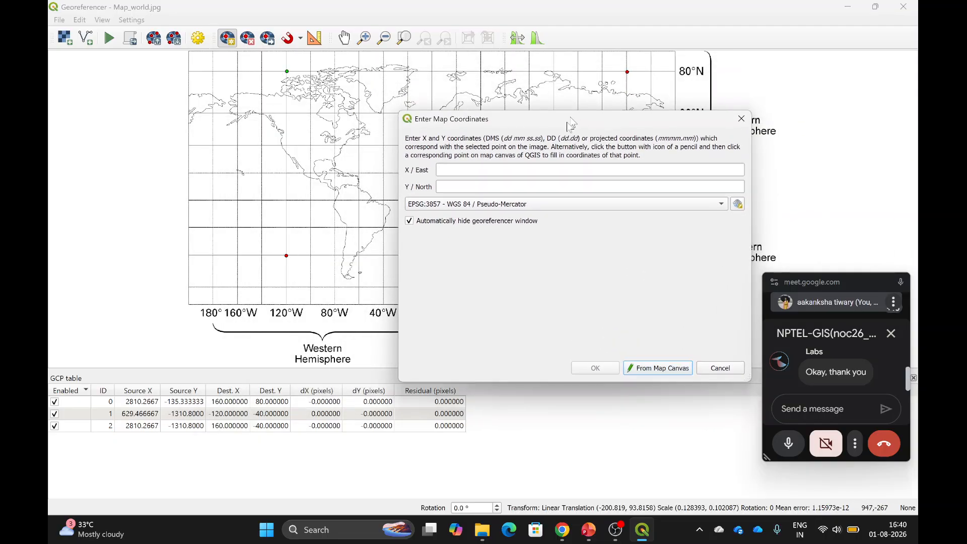
click(473, 171)
text(-120)
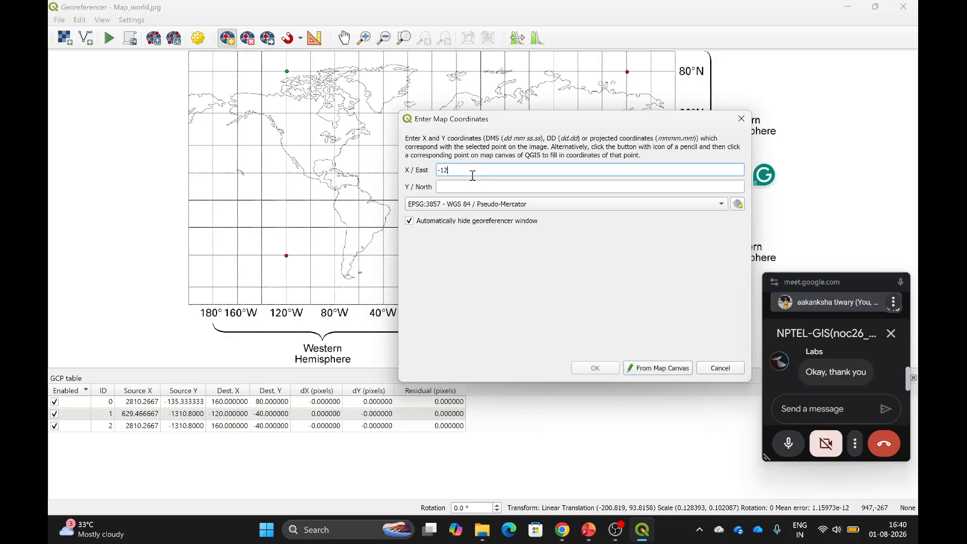
click(449, 186)
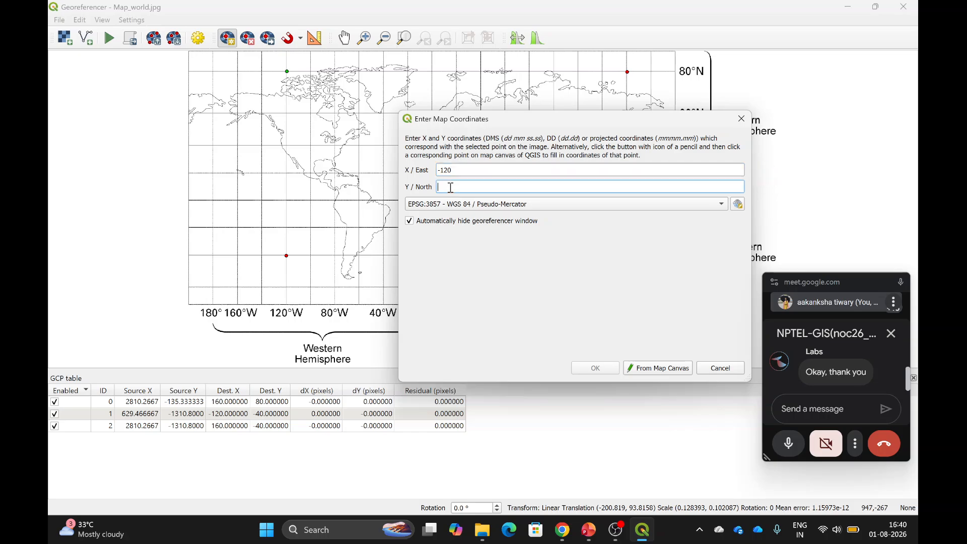
text(80)
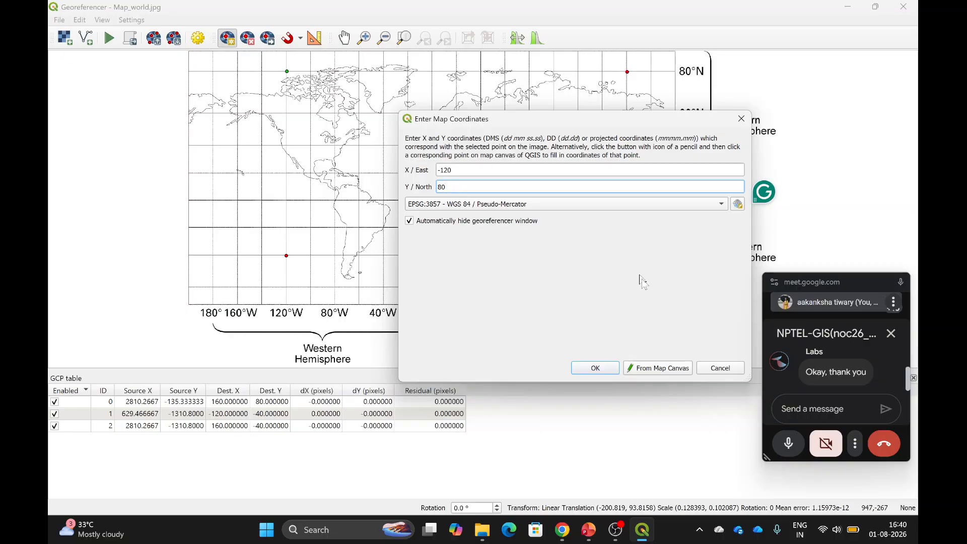
click(595, 369)
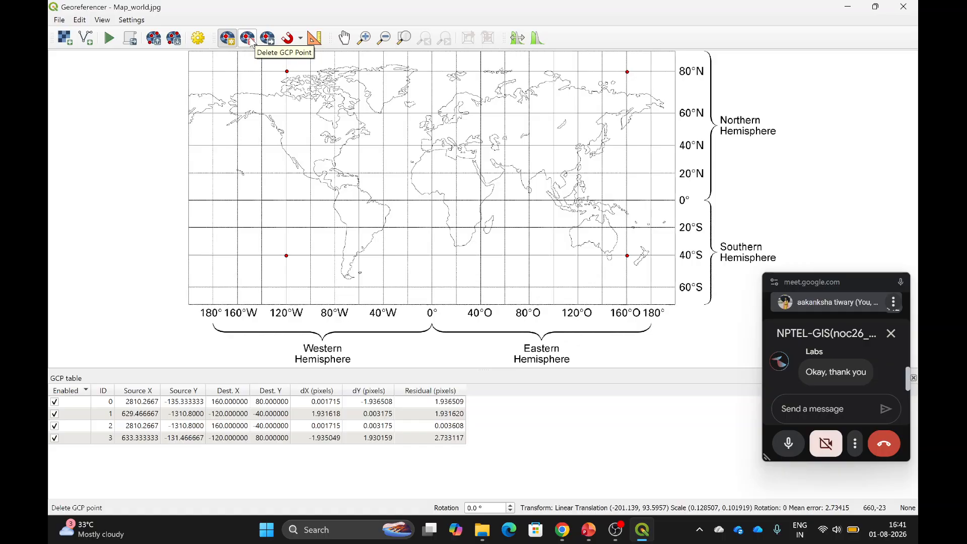
Set Polynomial 1 with Nearest Neighbour resampling, then close the Georeferencer saving the GCPs.
click(110, 38)
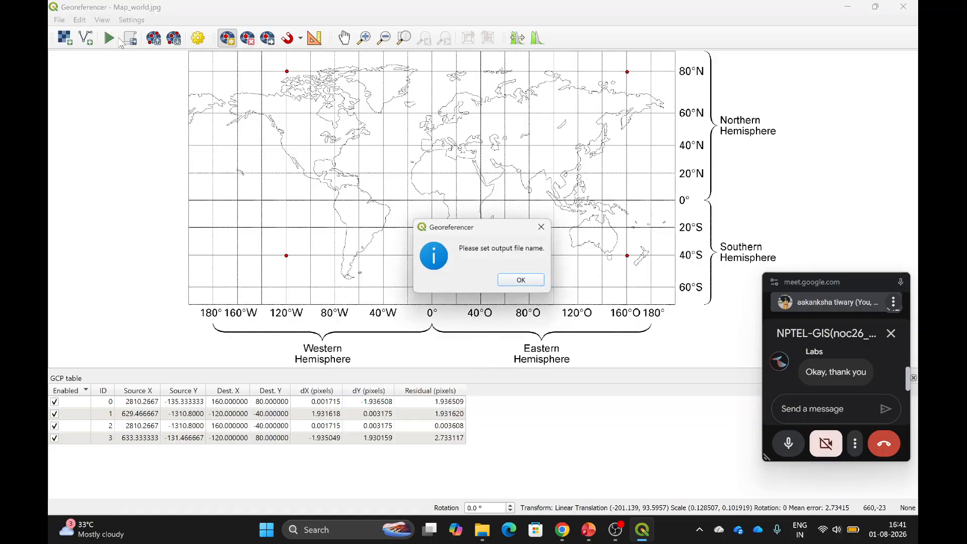
click(530, 285)
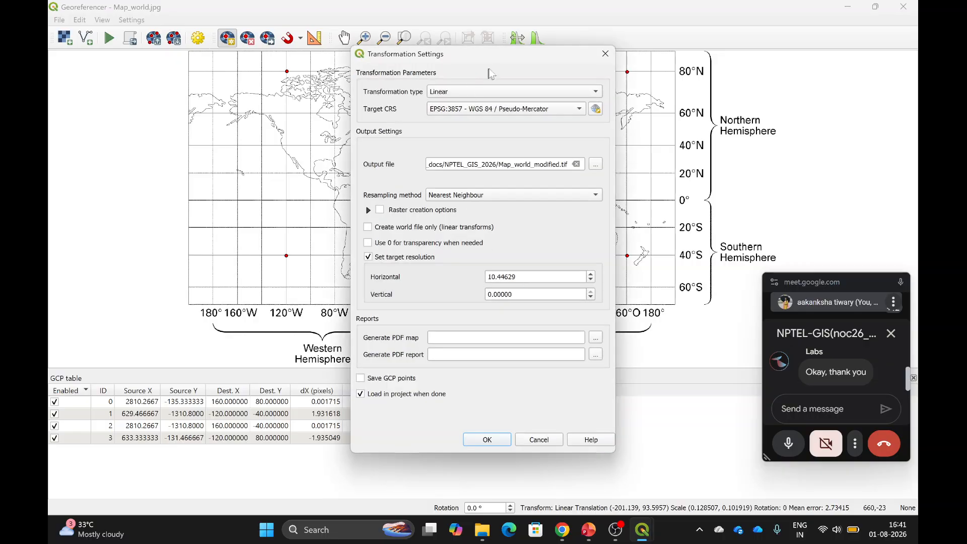
click(509, 96)
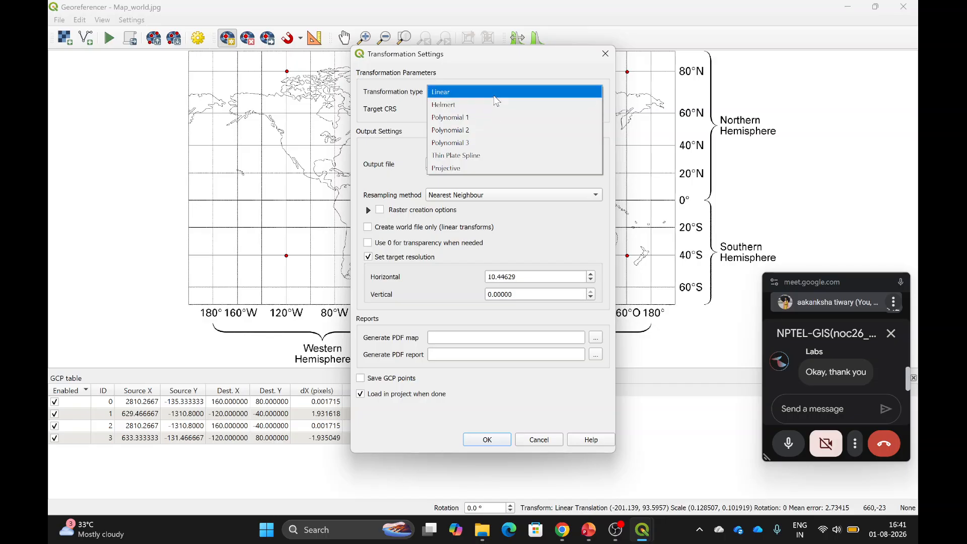
click(497, 120)
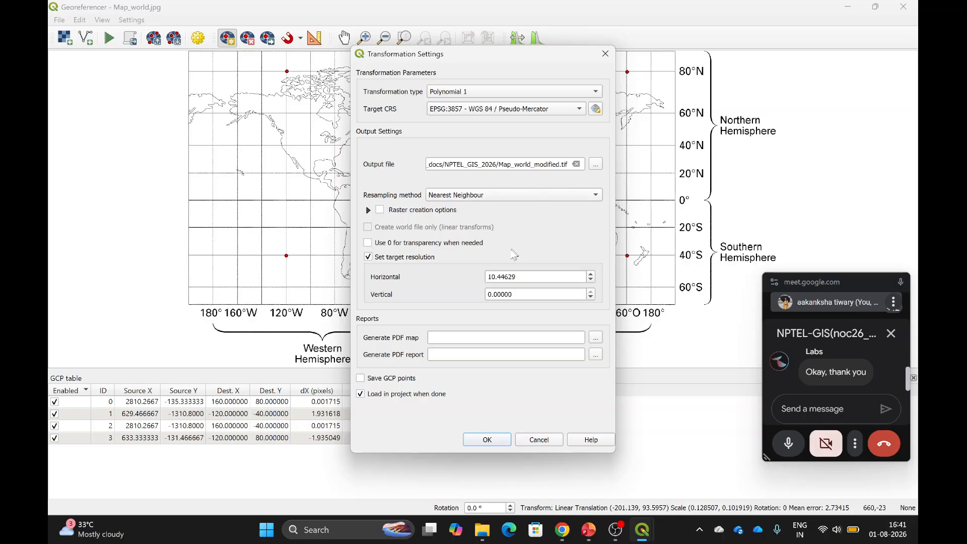
click(509, 194)
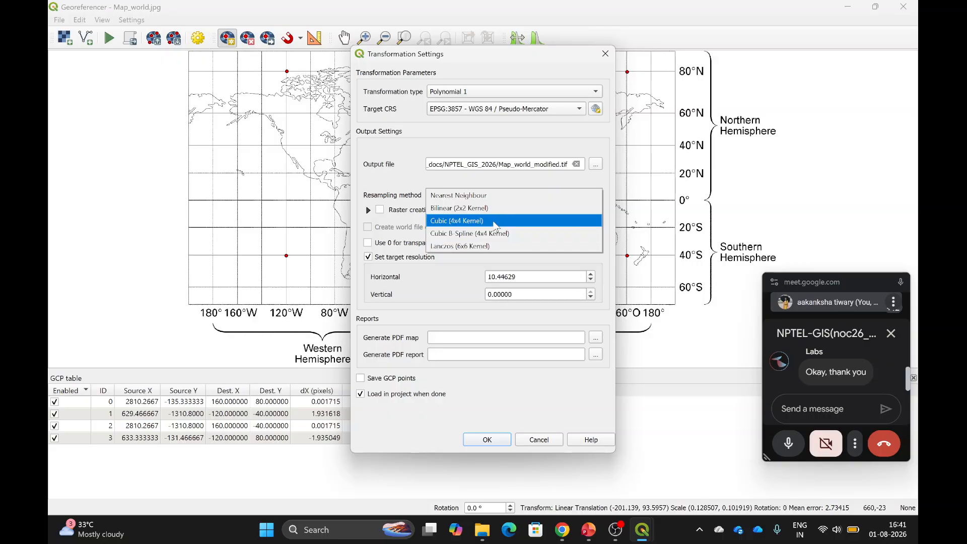
click(488, 196)
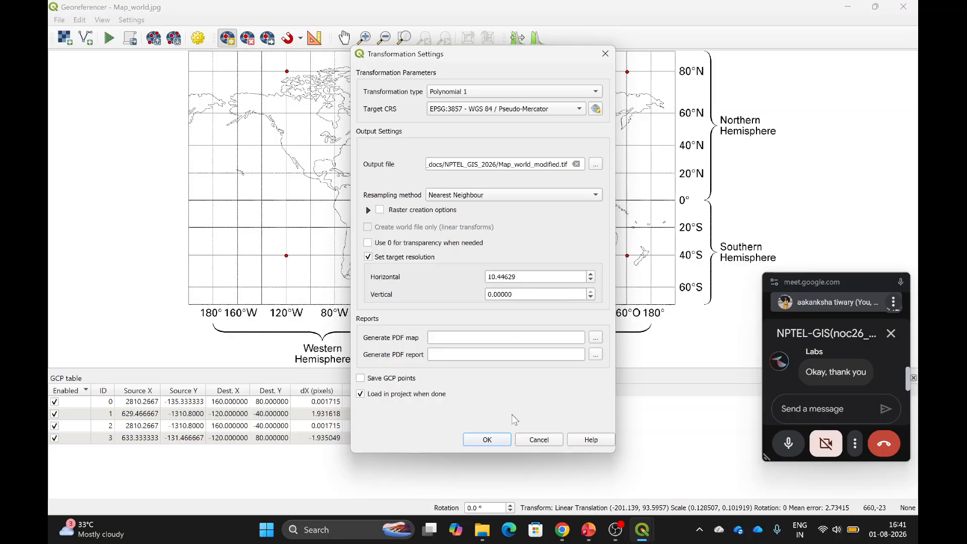
click(487, 440)
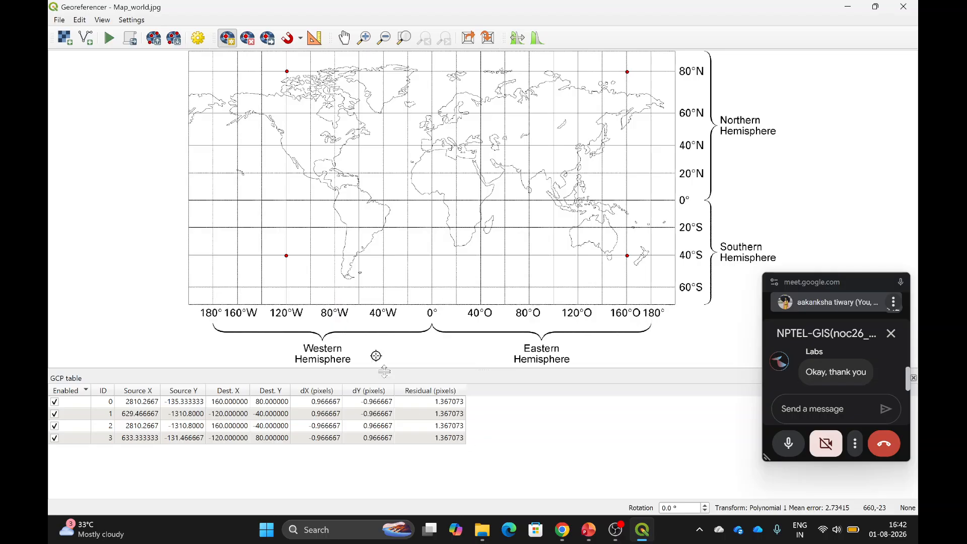
click(906, 5)
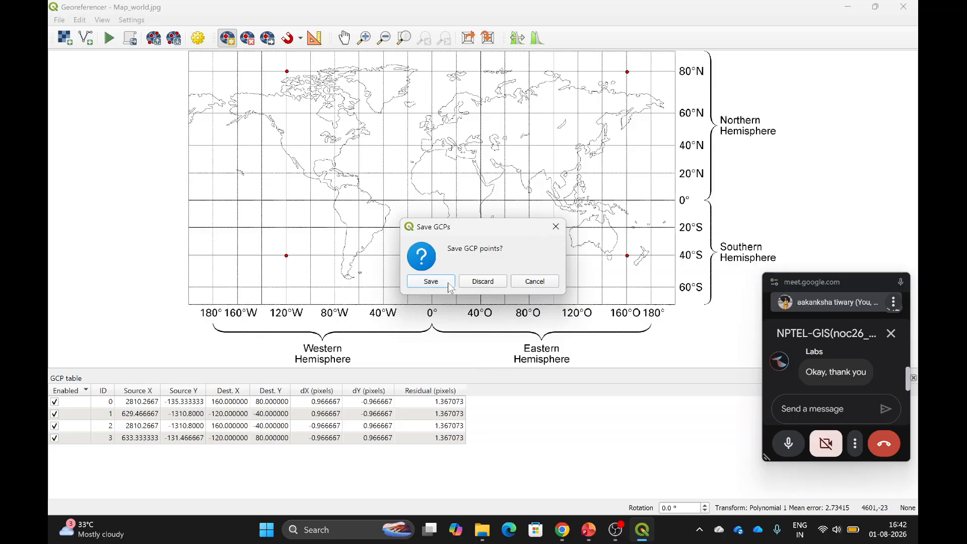
click(482, 281)
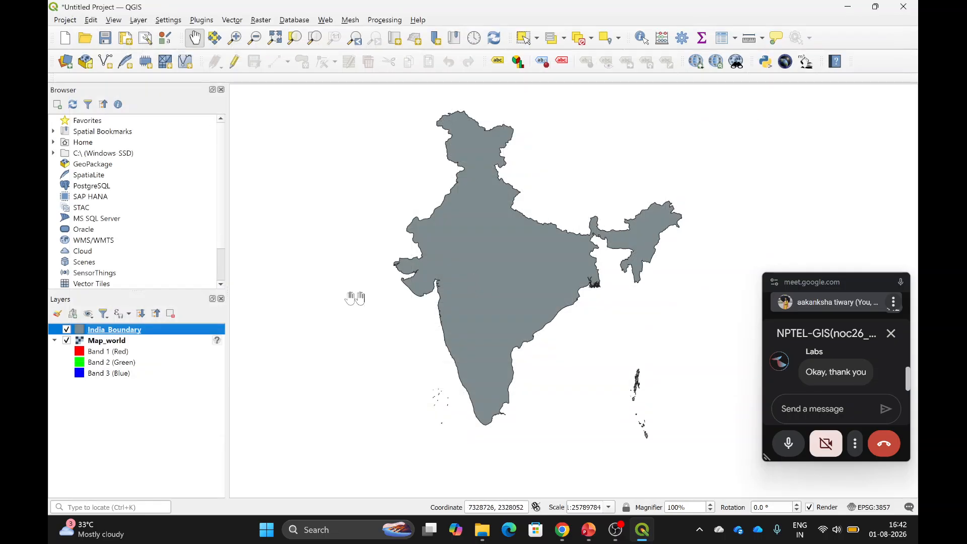
click(65, 62)
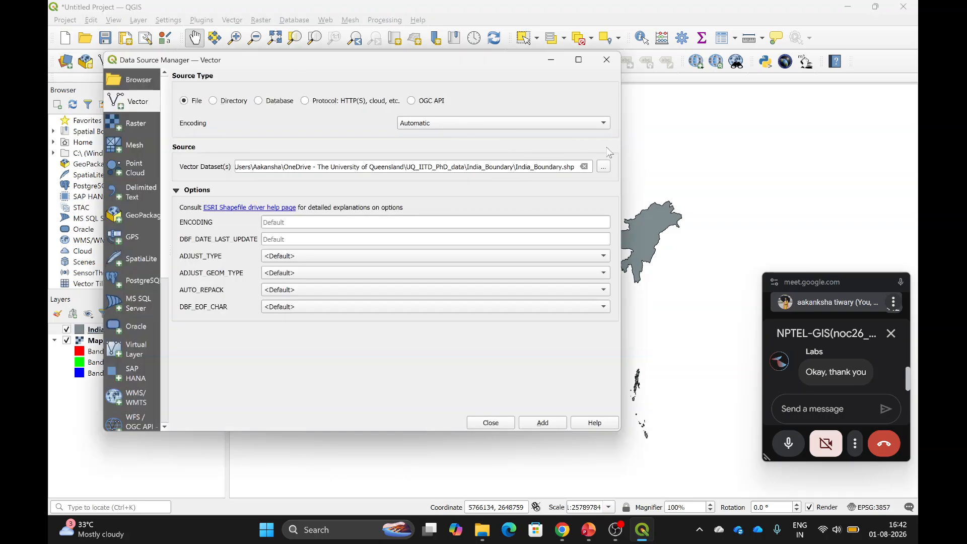
click(603, 166)
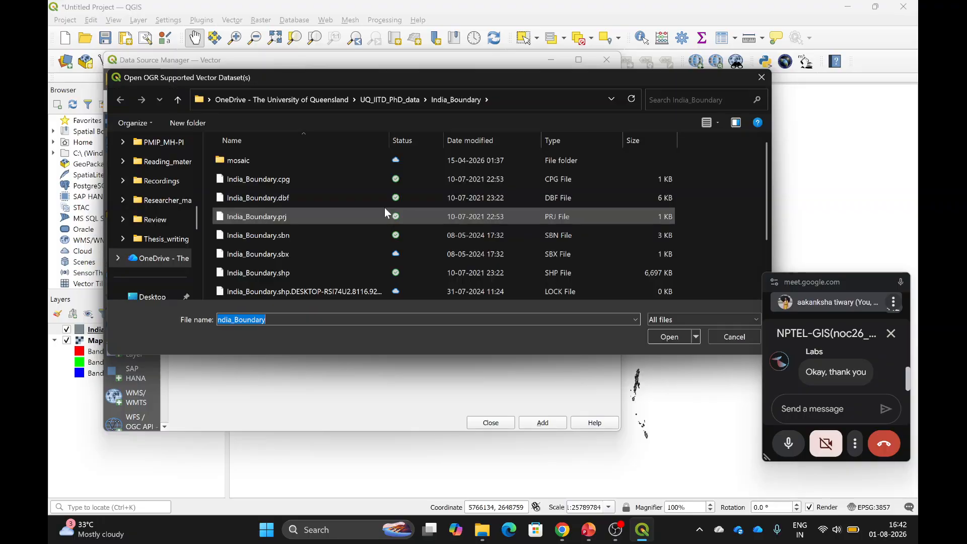
click(319, 99)
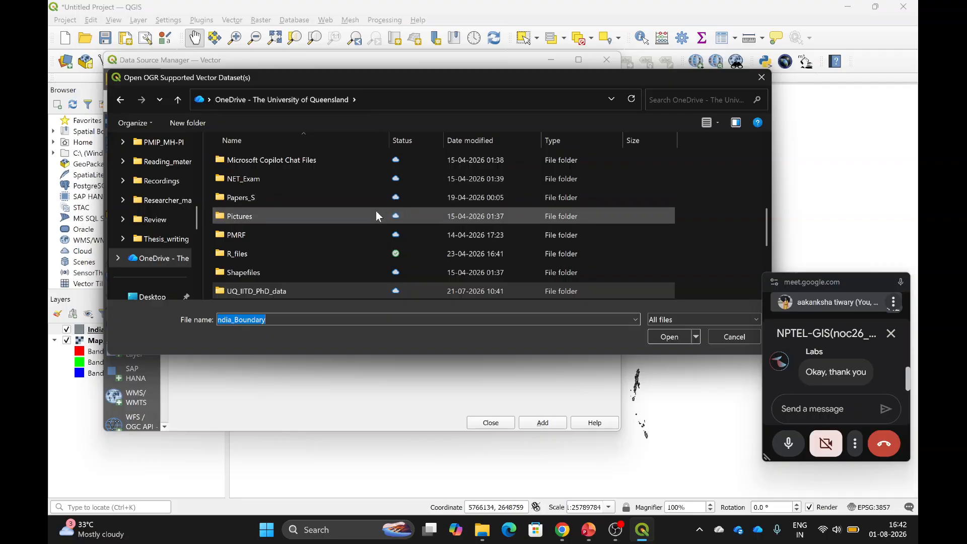
scroll(376, 211, down, 3)
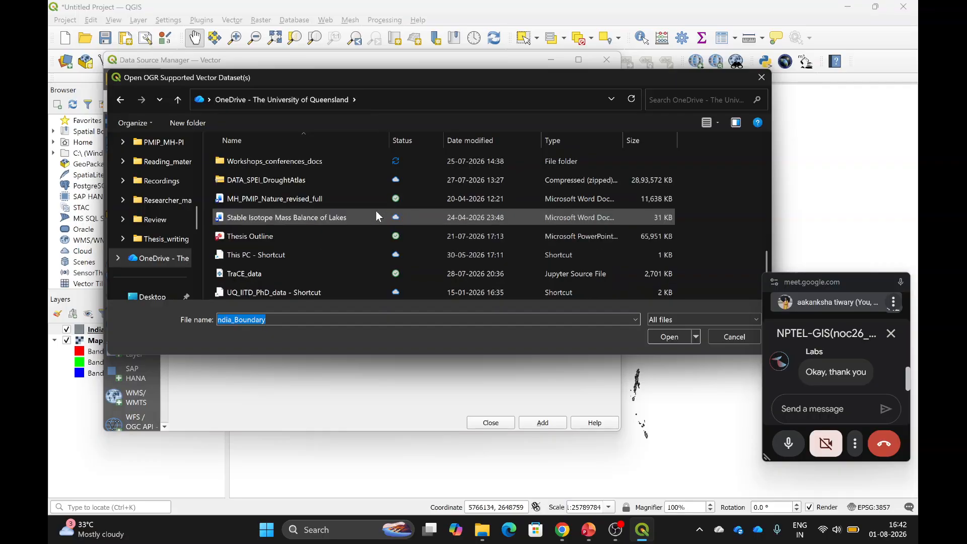
double_click(336, 164)
double_click(291, 235)
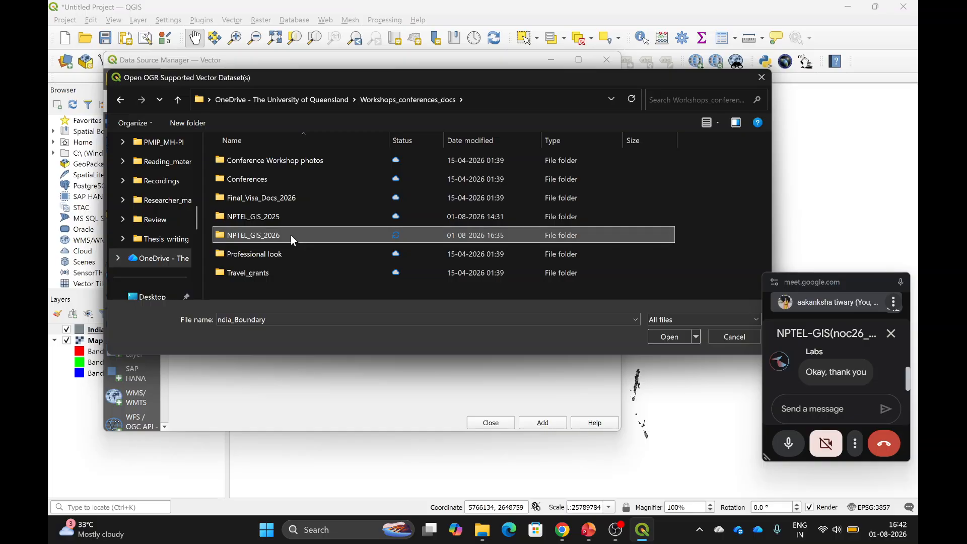
scroll(328, 200, down, 1)
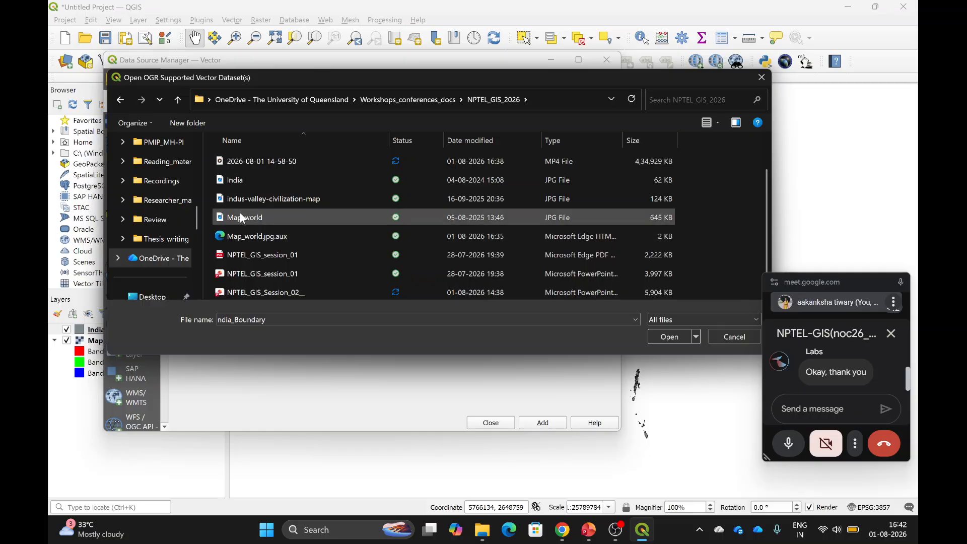
click(286, 216)
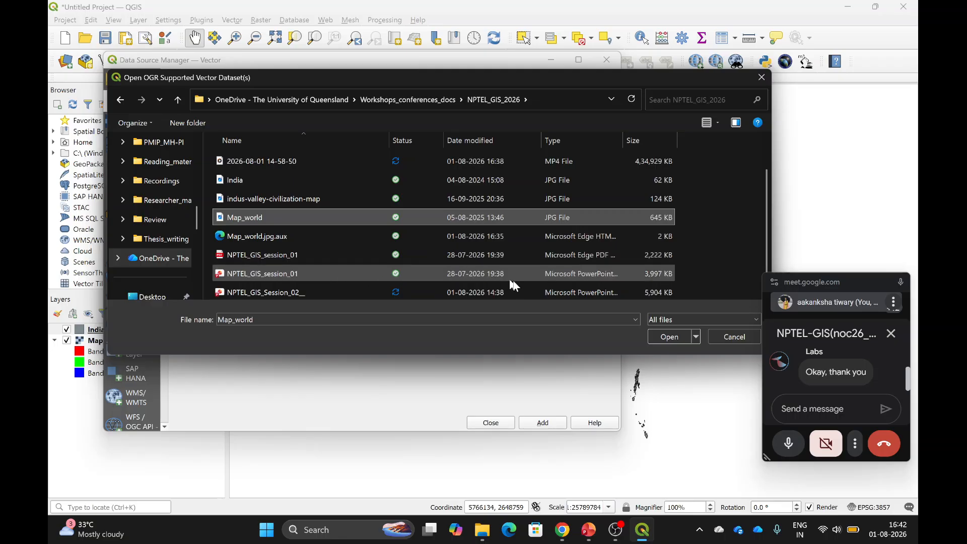
click(679, 336)
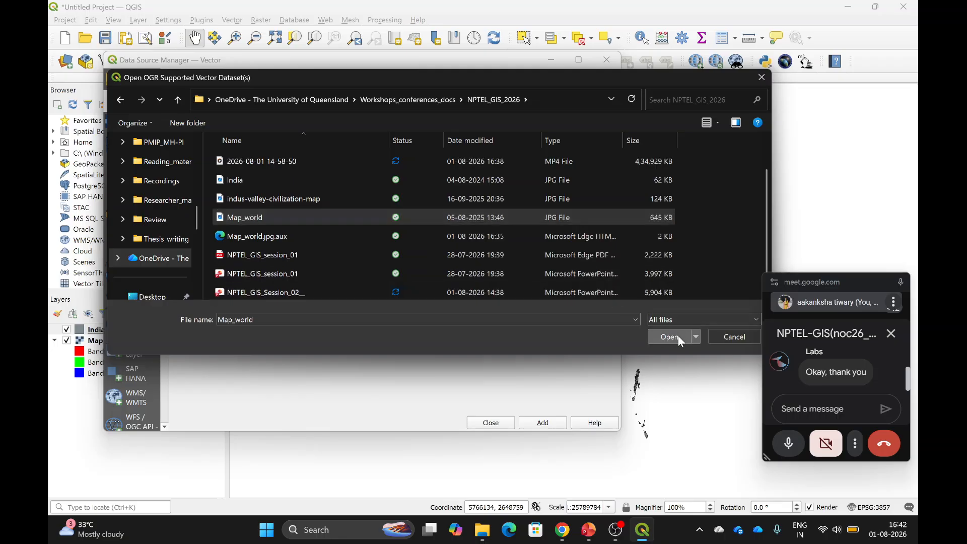
click(542, 422)
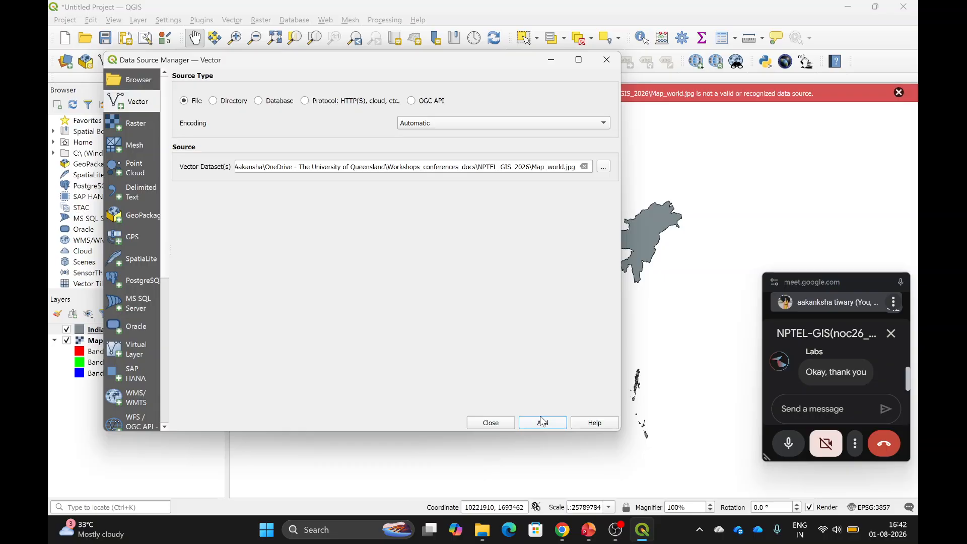
click(490, 424)
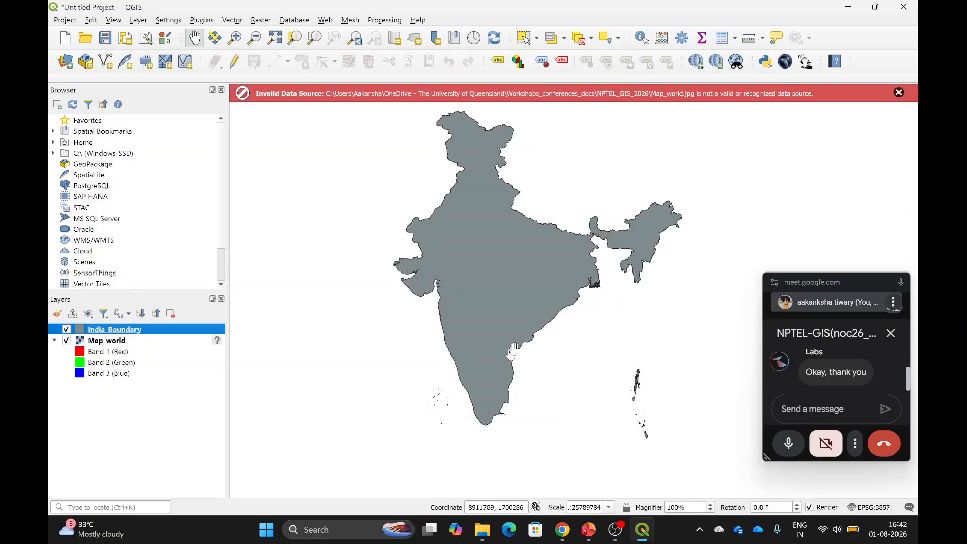
click(898, 93)
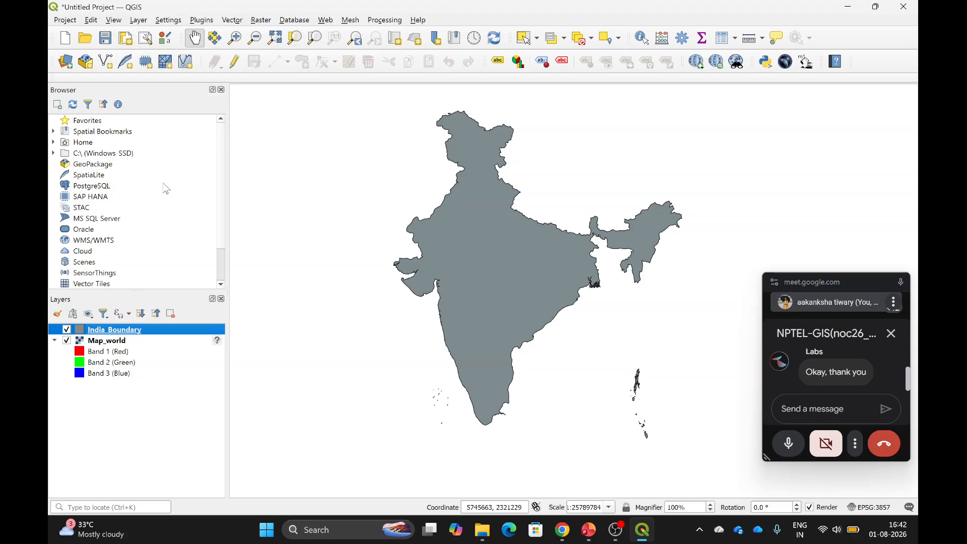
Add Map_world_modified.tif from the Georeferencing_Images folder as a layer.
click(66, 63)
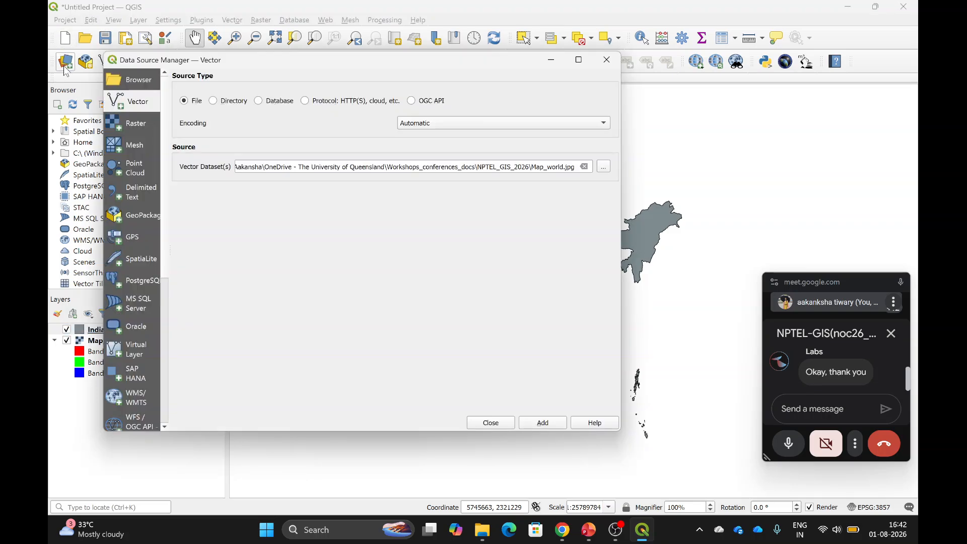
click(604, 169)
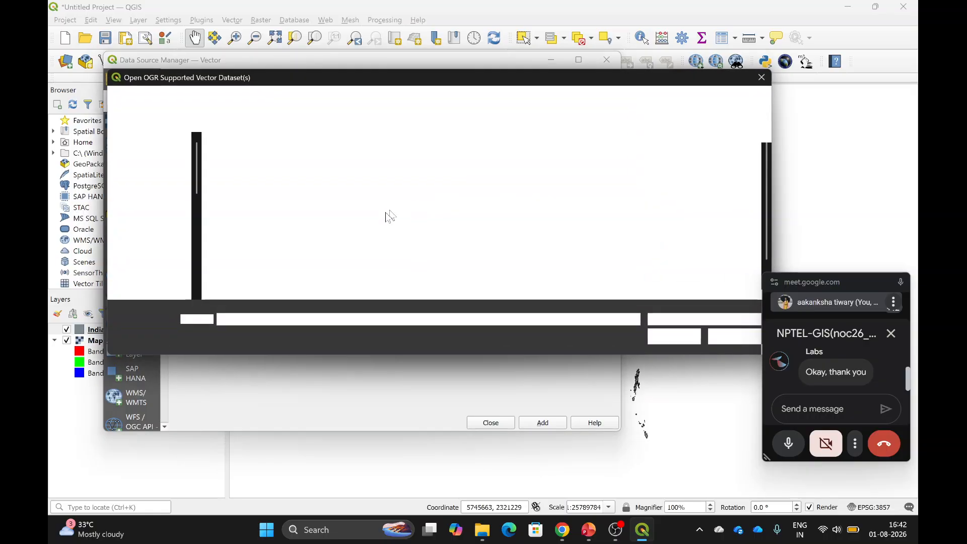
scroll(503, 180, down, 1)
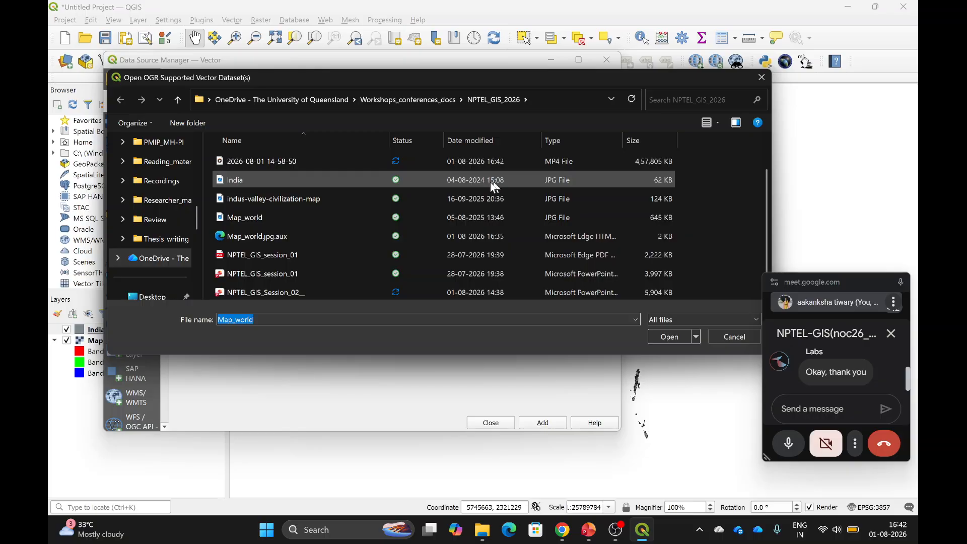
scroll(377, 207, up, 1)
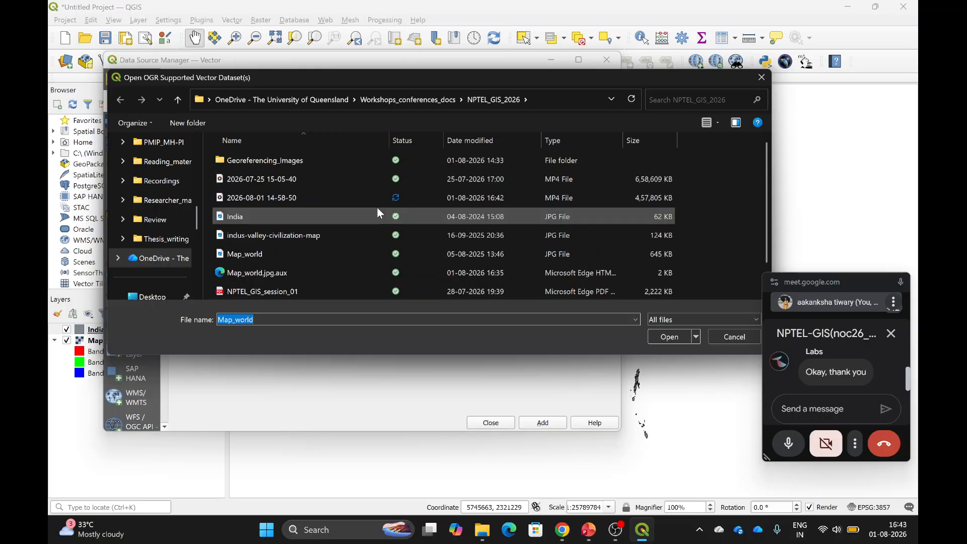
scroll(376, 207, down, 1)
scroll(376, 213, up, 1)
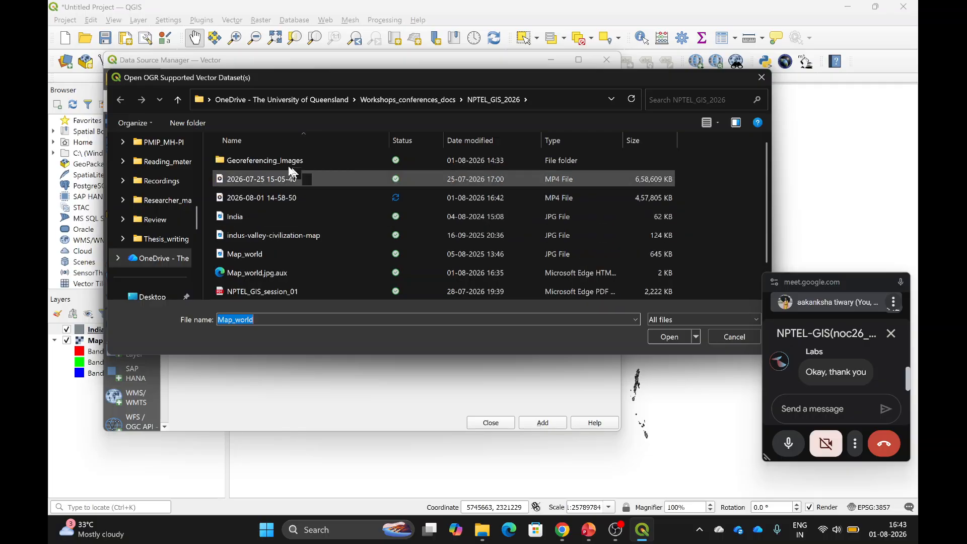
click(271, 161)
double_click(270, 161)
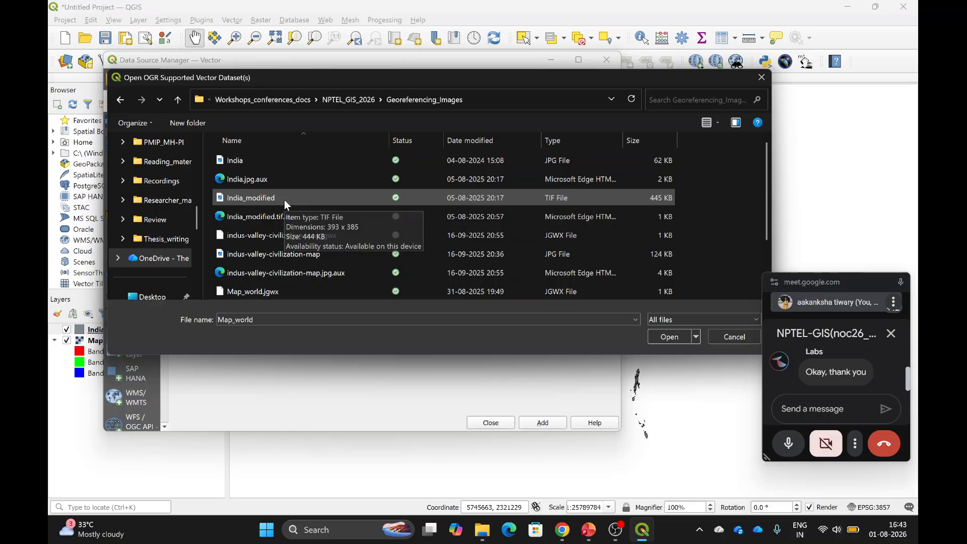
scroll(284, 200, down, 2)
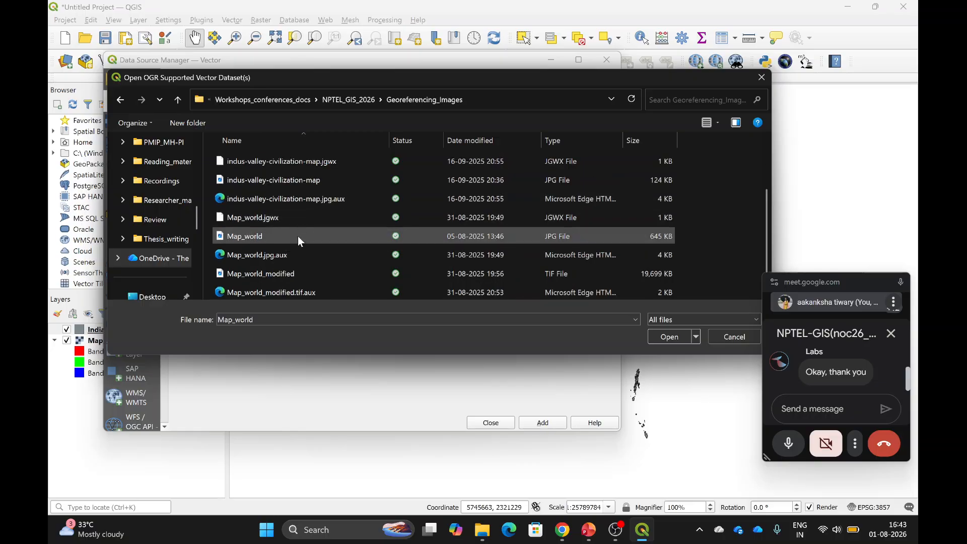
click(288, 268)
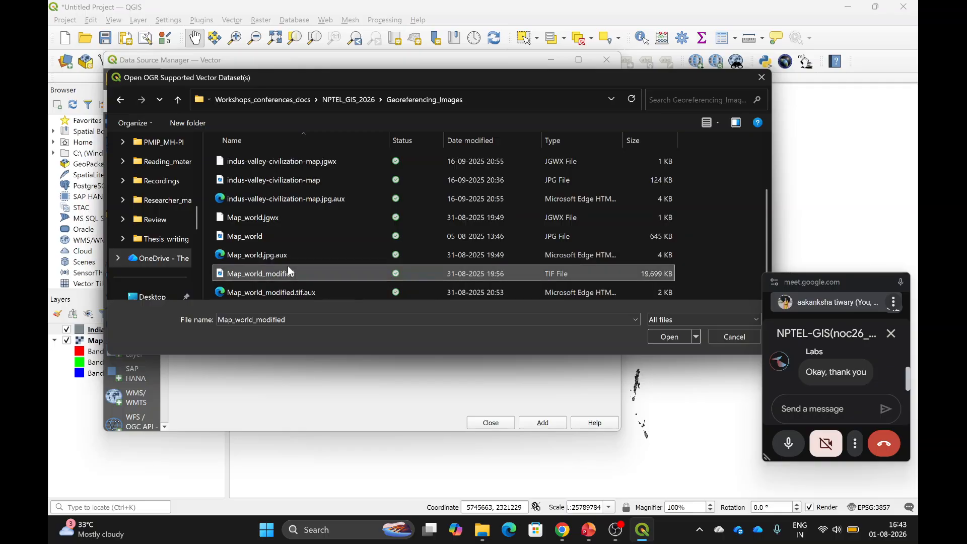
click(666, 337)
click(534, 425)
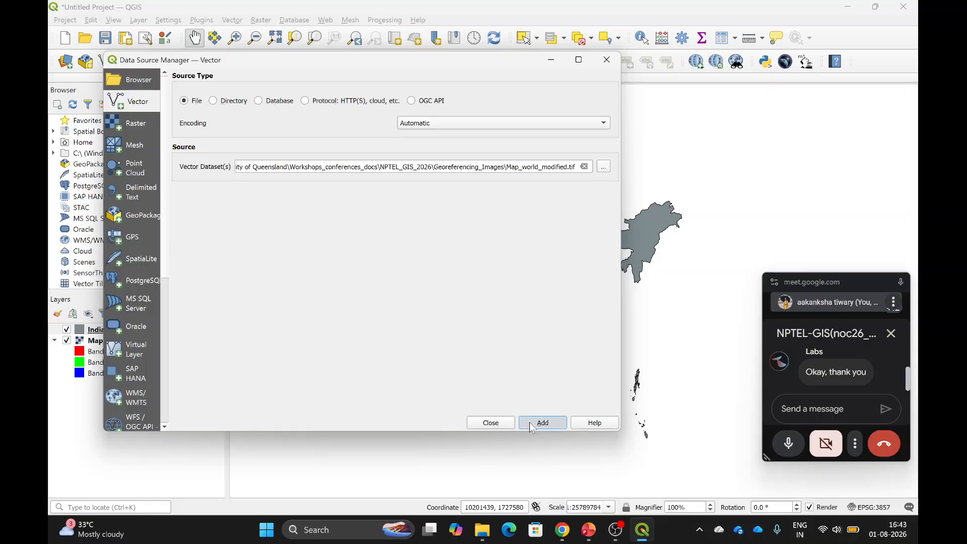
click(487, 425)
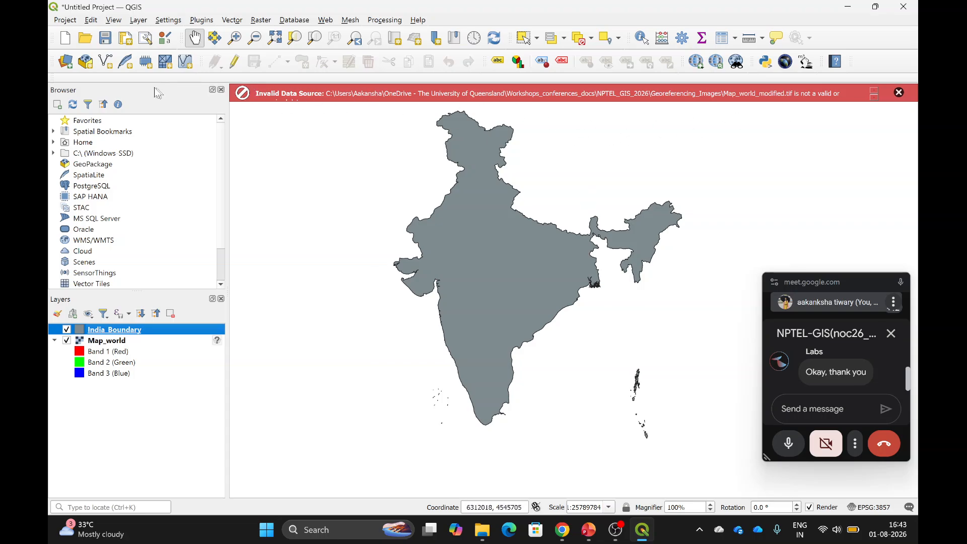
Add Map_world as a new raster layer through the Raster data source.
click(66, 64)
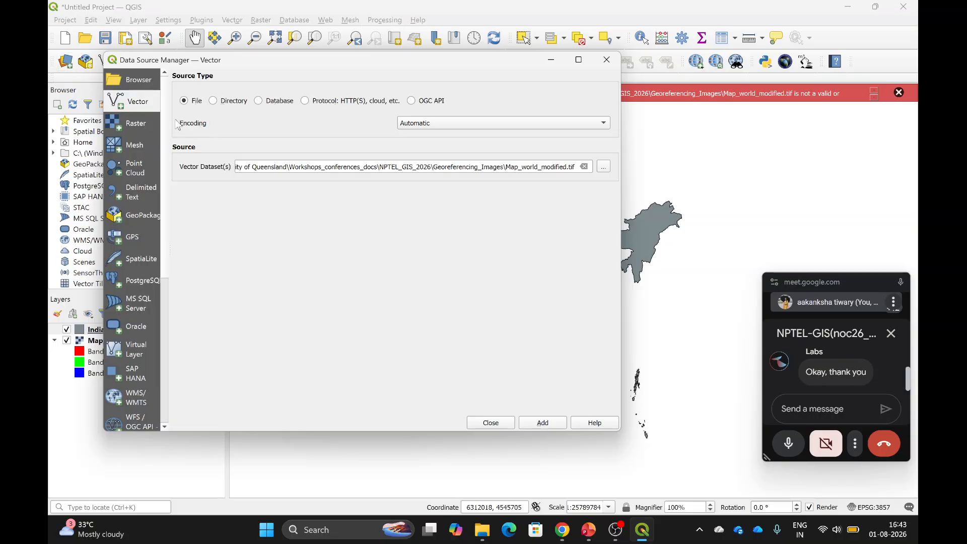
click(145, 128)
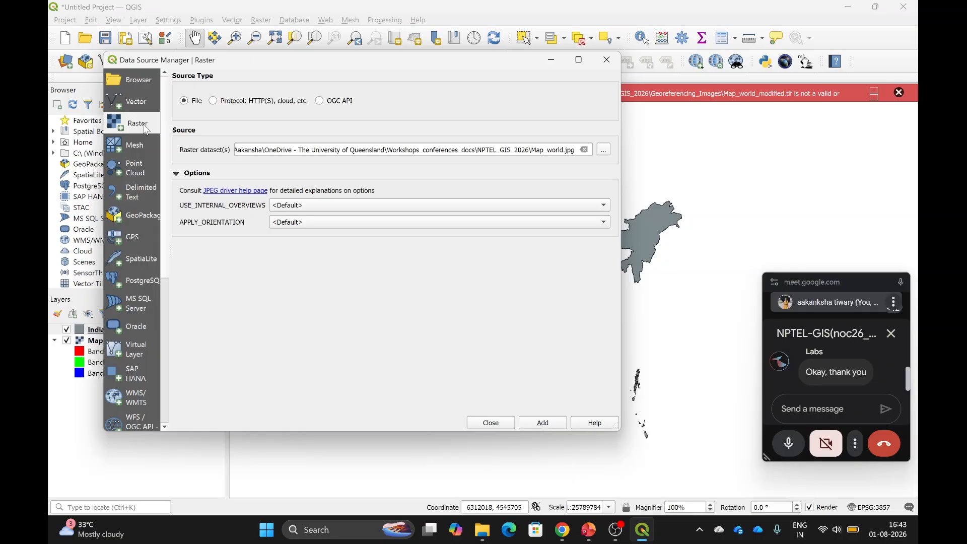
click(601, 150)
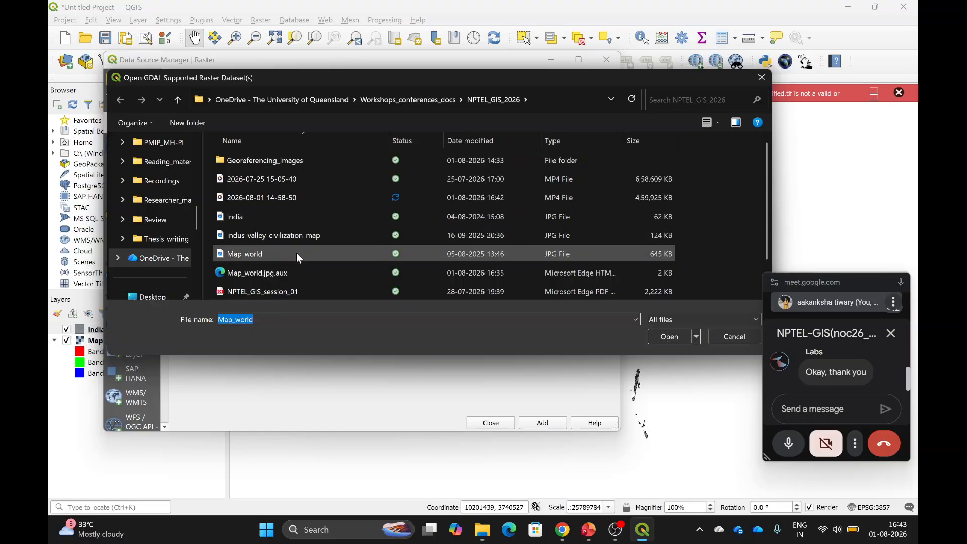
scroll(337, 213, down, 1)
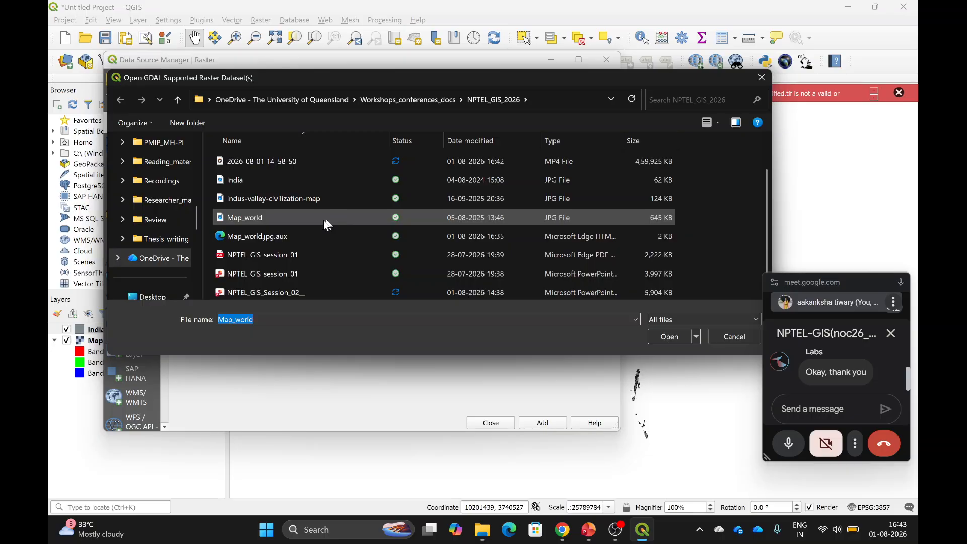
click(298, 221)
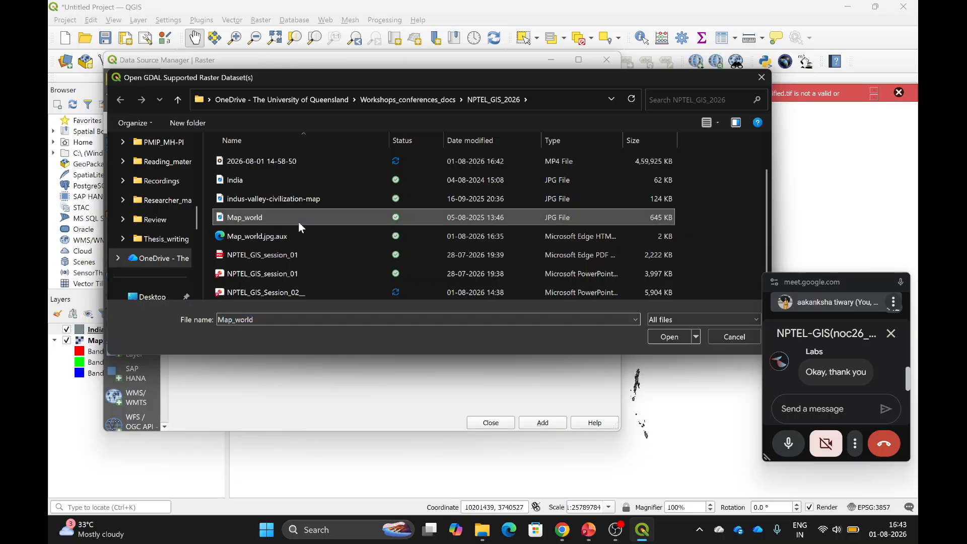
click(670, 337)
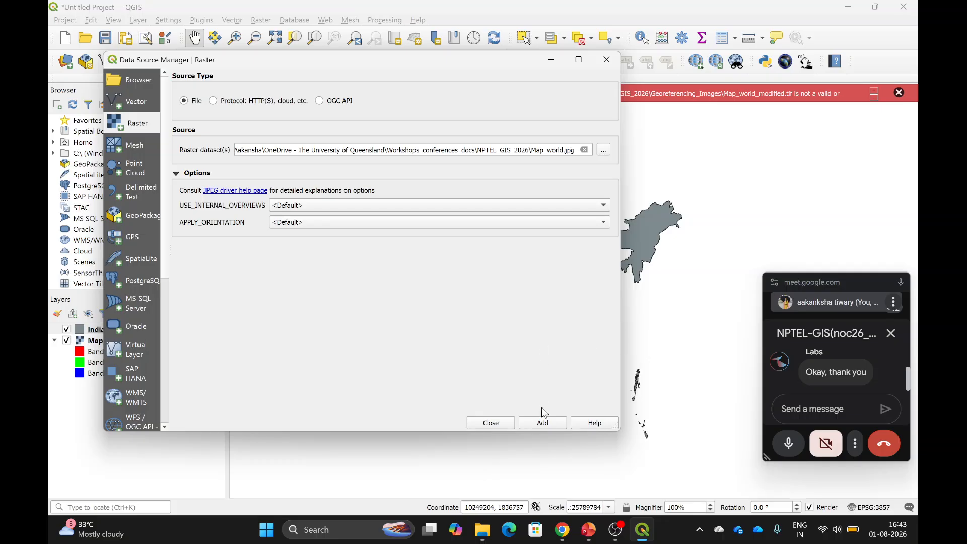
click(540, 426)
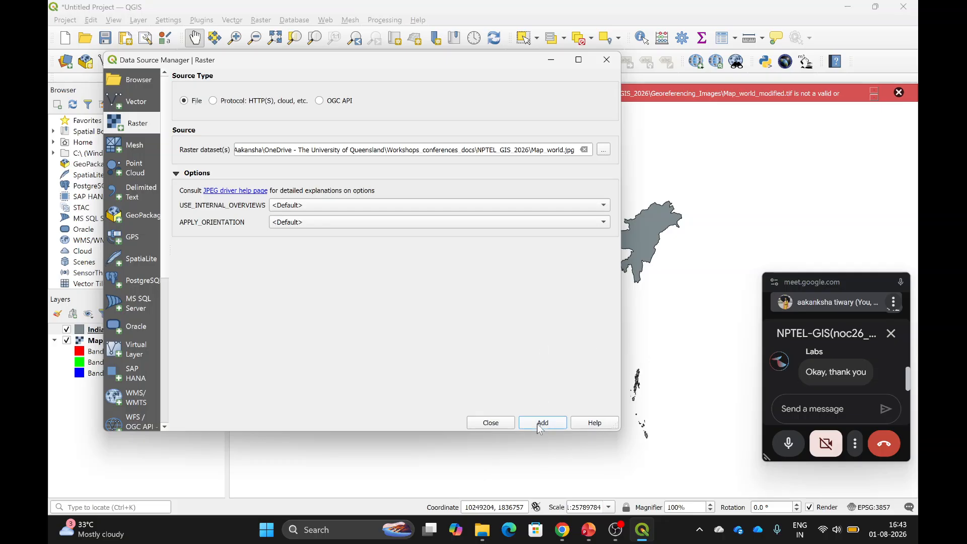
click(484, 425)
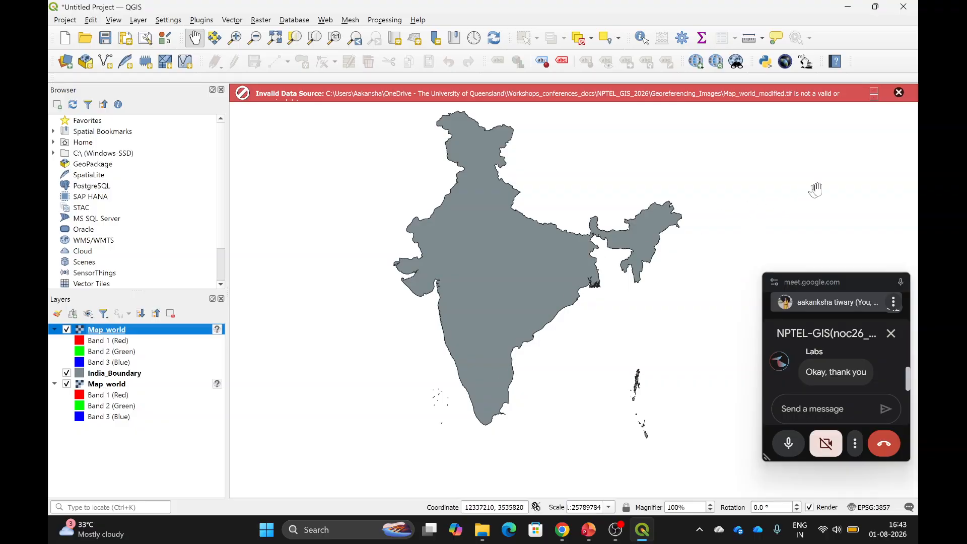
Dismiss the invalid data source warning and hide both Map_world layers.
click(898, 93)
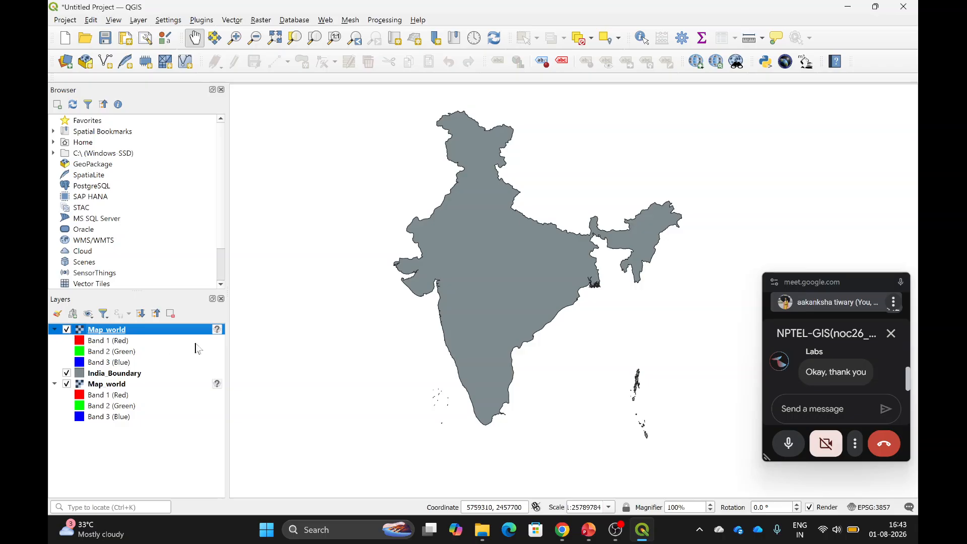
click(65, 384)
click(67, 330)
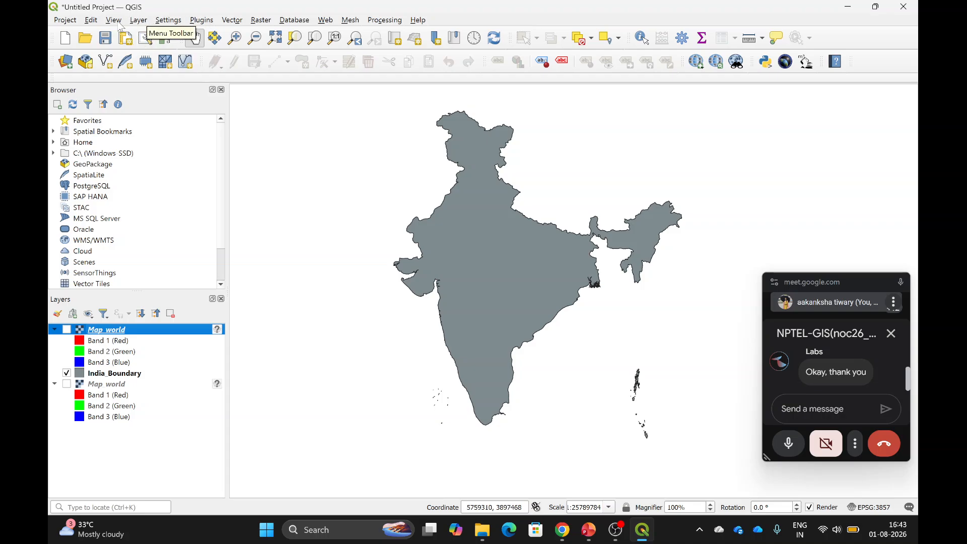
Load India.jpg into the Georeferencer from the Layer menu.
click(136, 23)
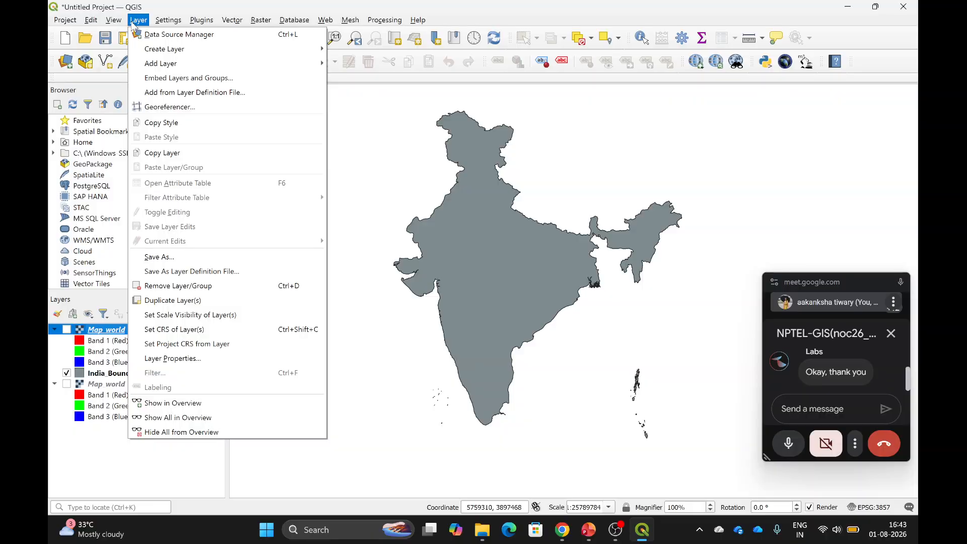
click(160, 108)
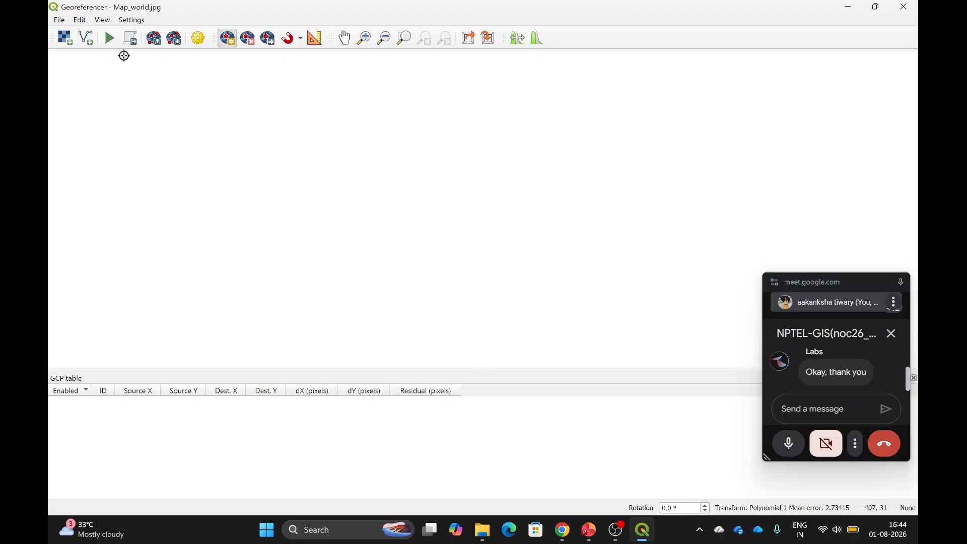
click(64, 37)
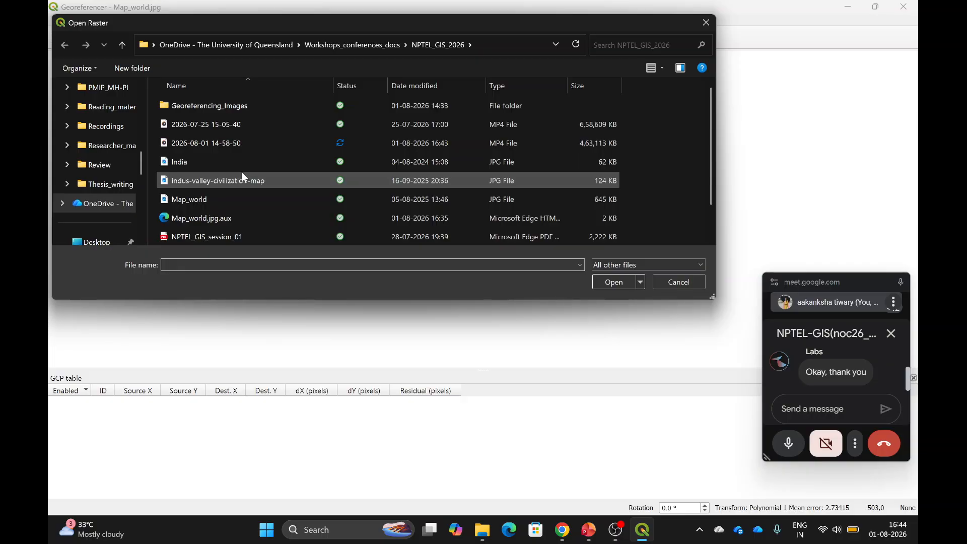
click(218, 162)
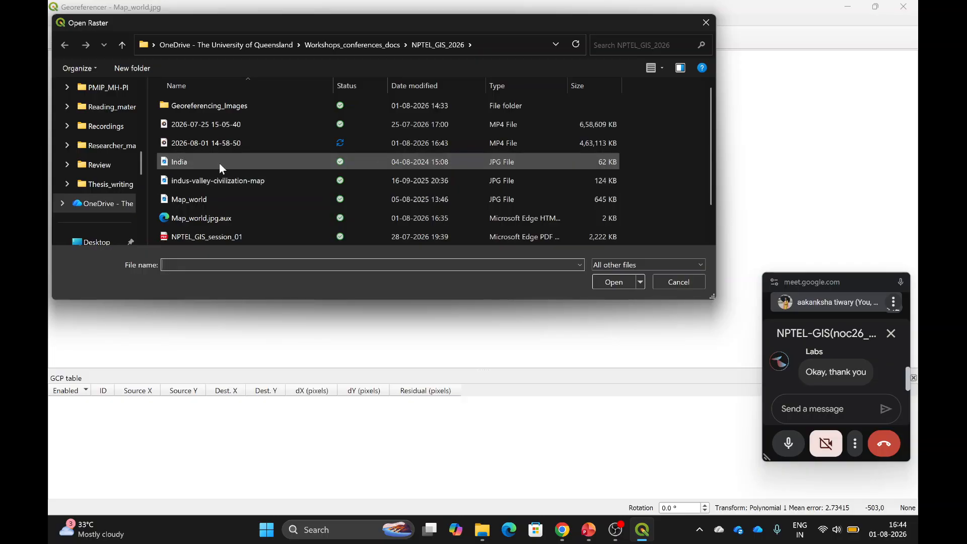
click(612, 282)
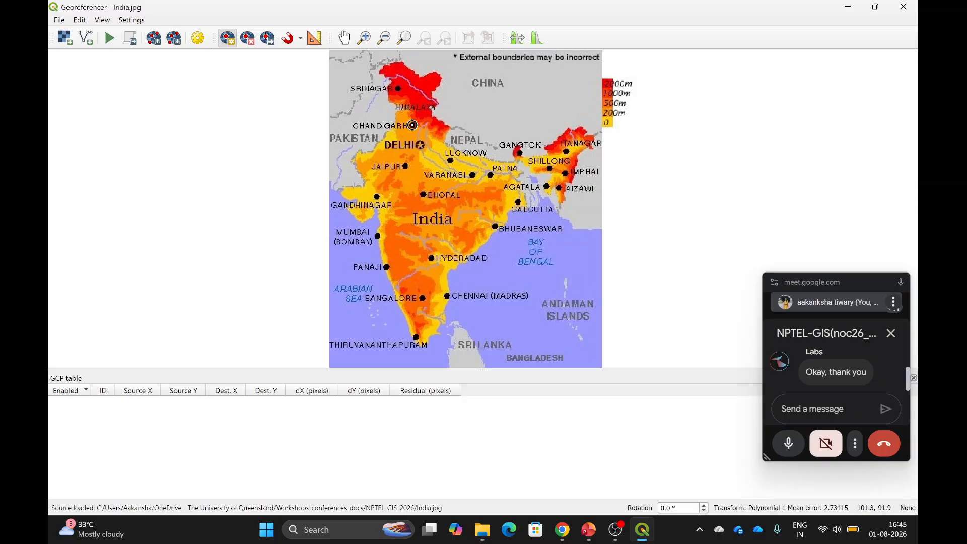
Add the Chandigarh control point at 76.78, 30.73, then place the next on Bhubaneswar.
click(412, 125)
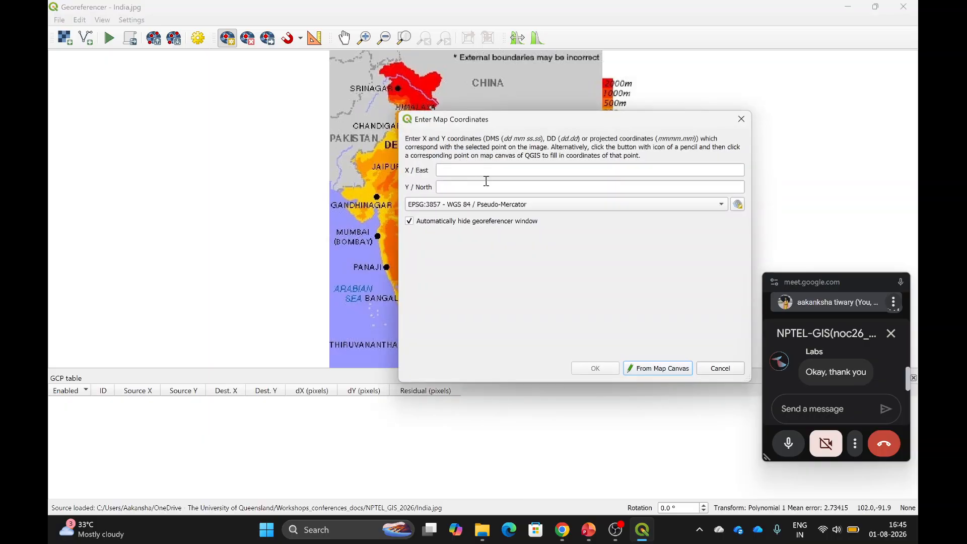
click(500, 171)
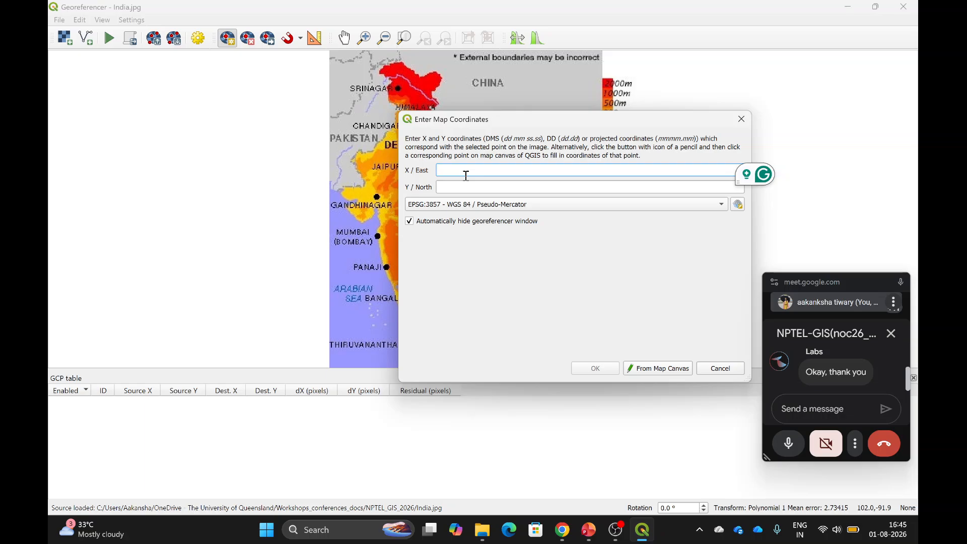
text(6.7)
text(8)
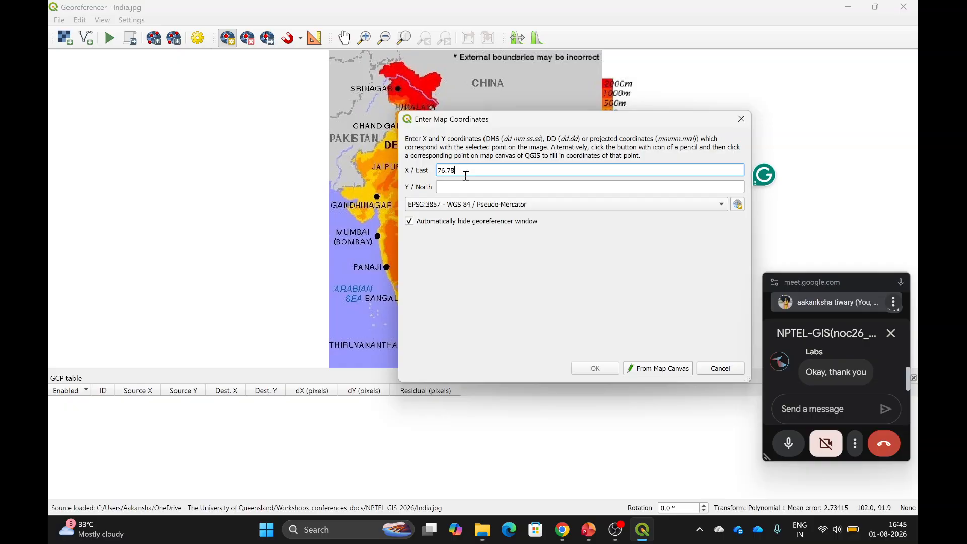
click(453, 188)
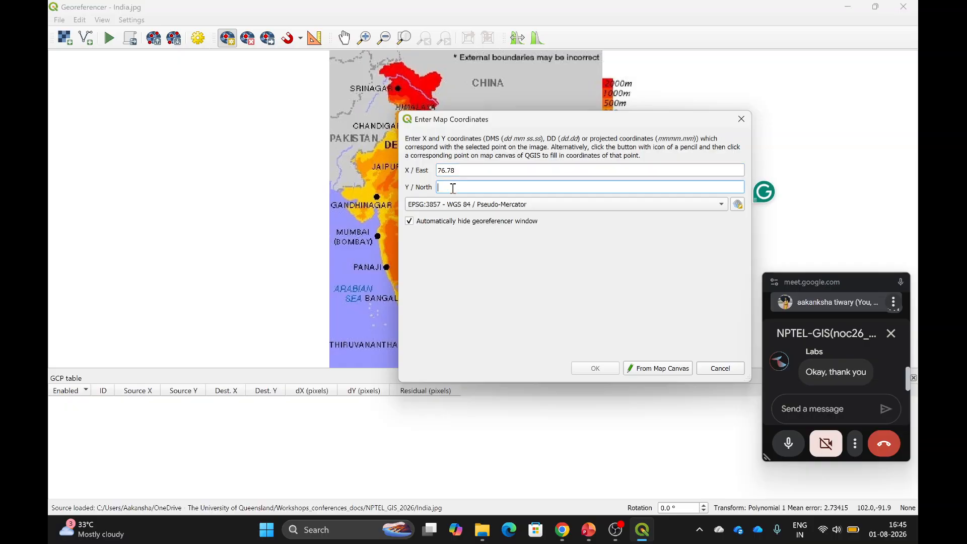
text(30)
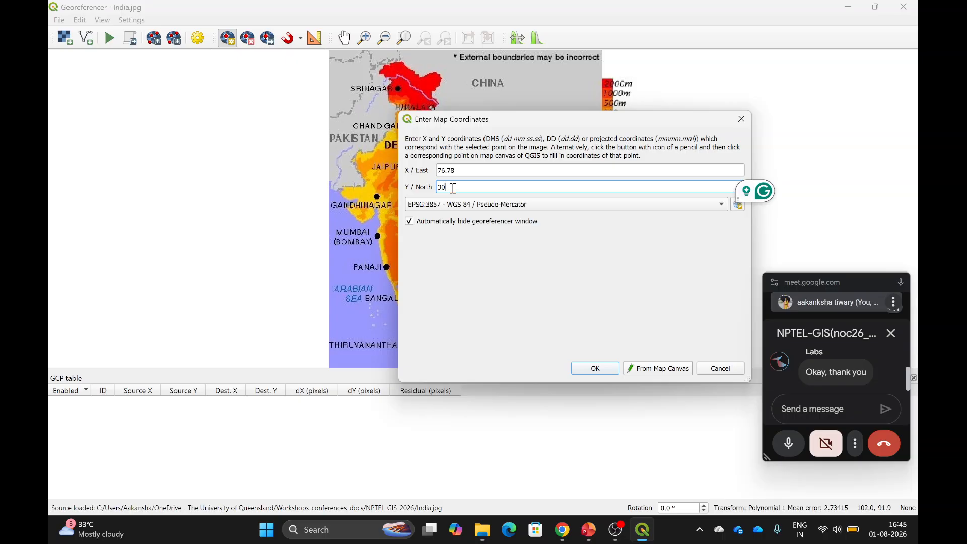
text(.73)
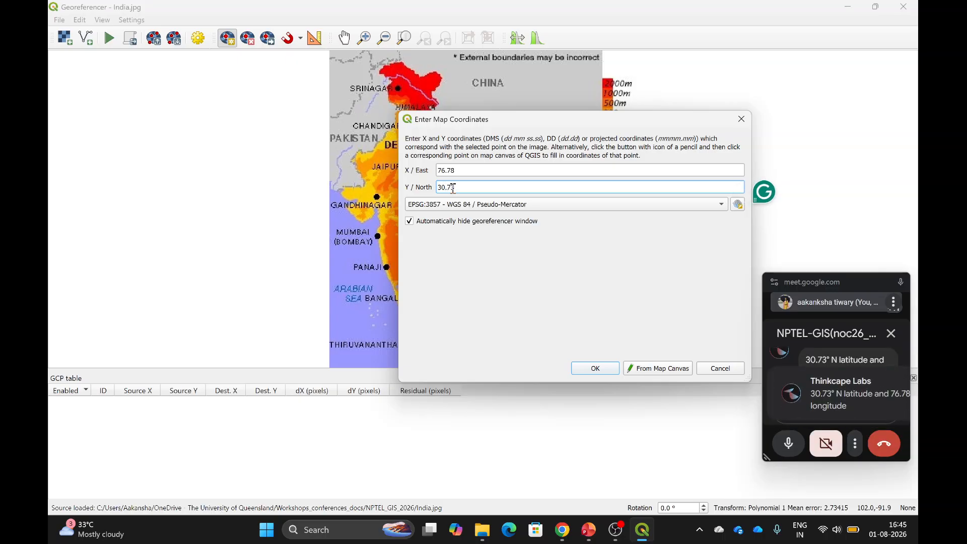
click(595, 368)
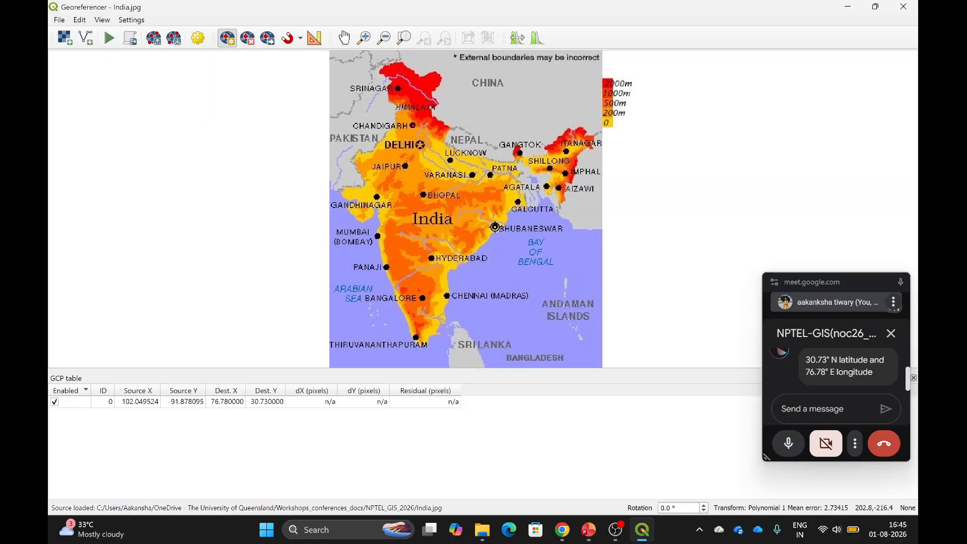
click(495, 228)
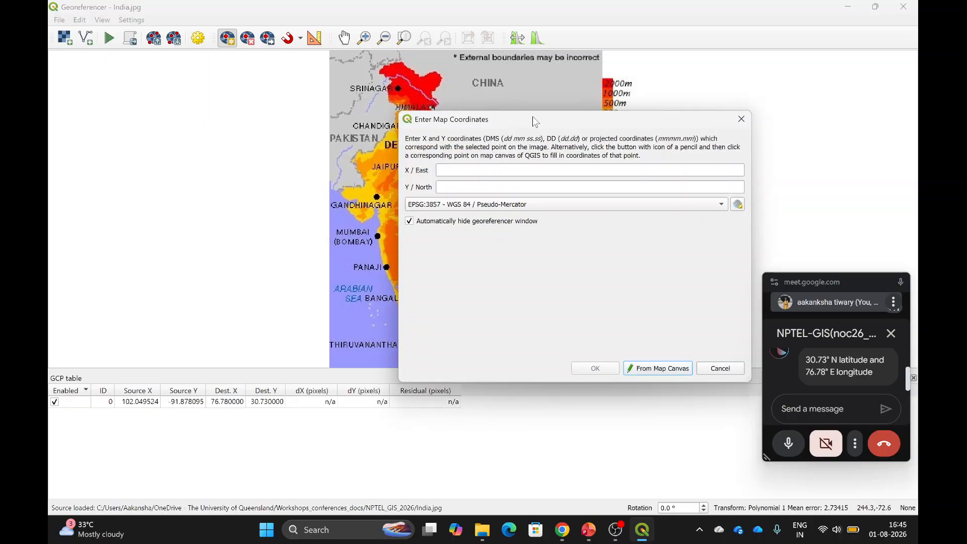
Enter 85.8245 E and 20.296 N for the Bhubaneswar control point and confirm it.
click(447, 174)
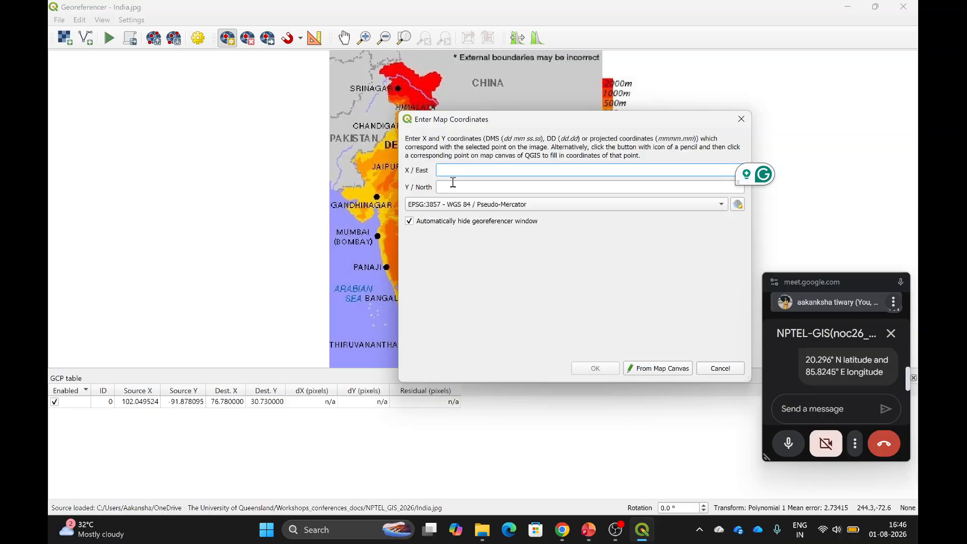
text(5.)
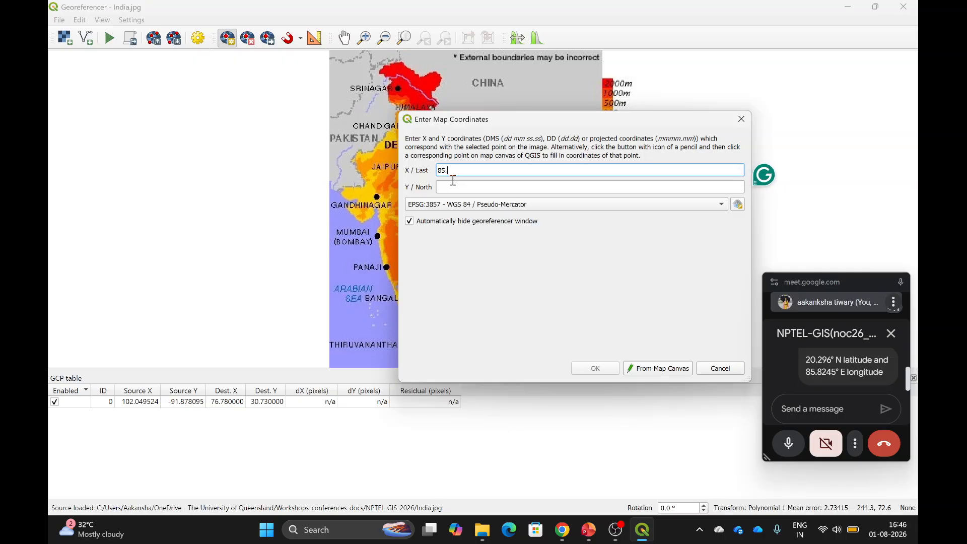
text(8245)
click(443, 191)
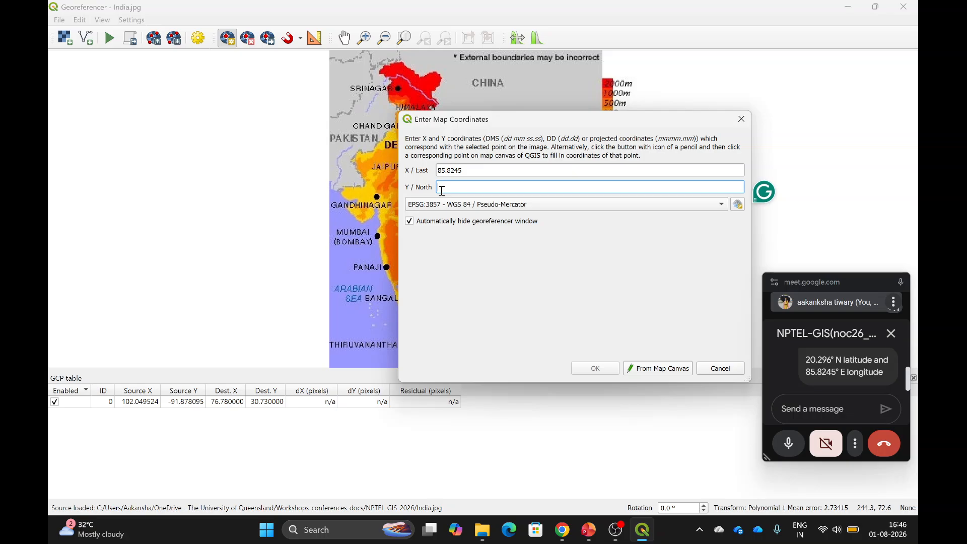
text(20.296)
click(594, 370)
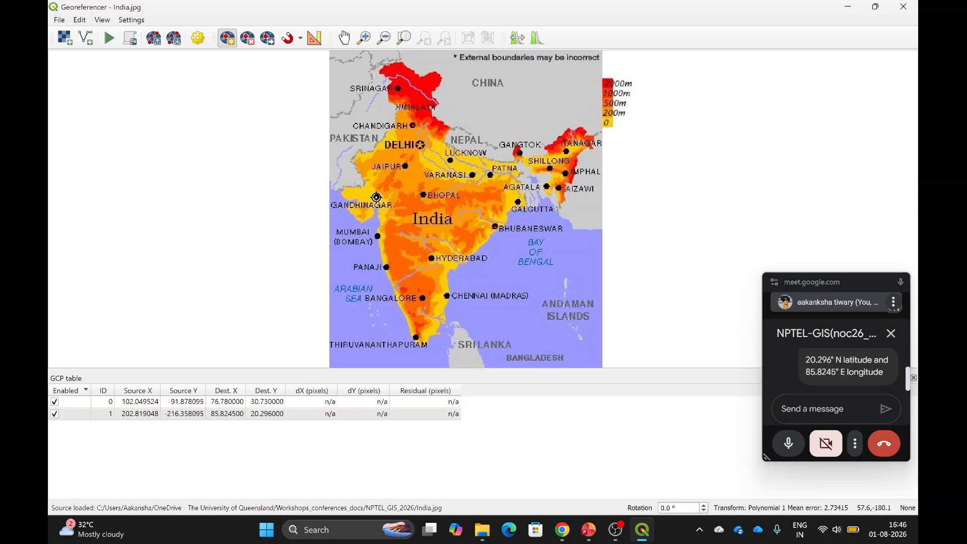
click(377, 197)
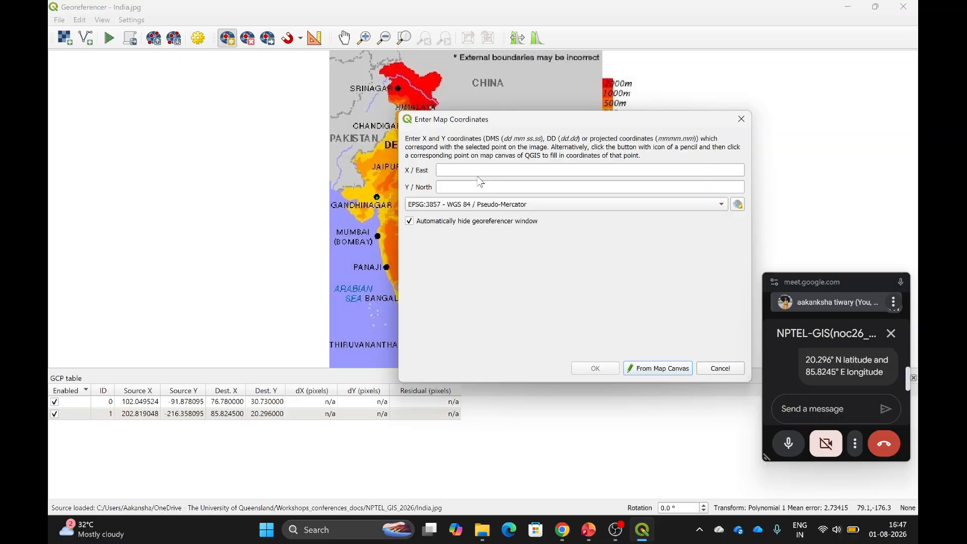
Give the Gandhinagar control point coordinates 72.6478 E, 23.2375 N and confirm it.
click(450, 172)
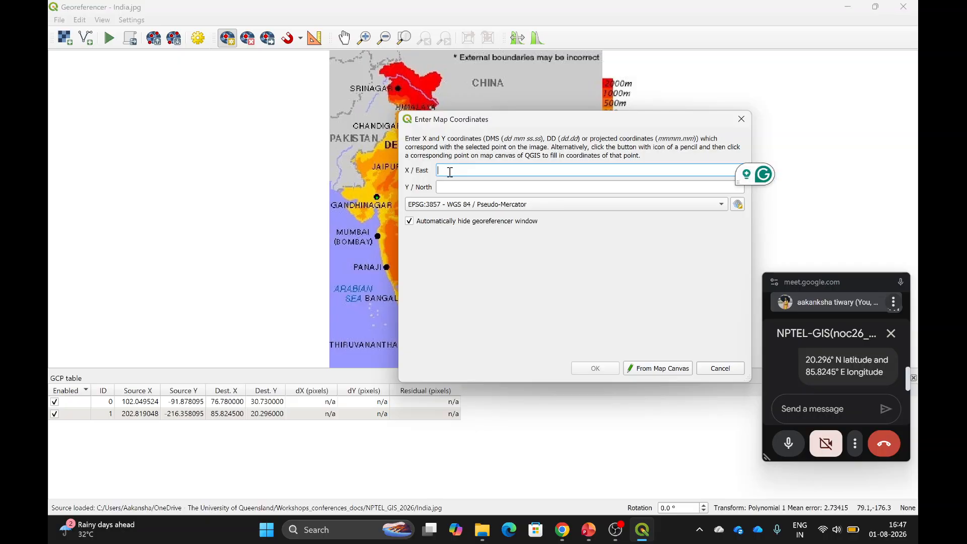
text(72.)
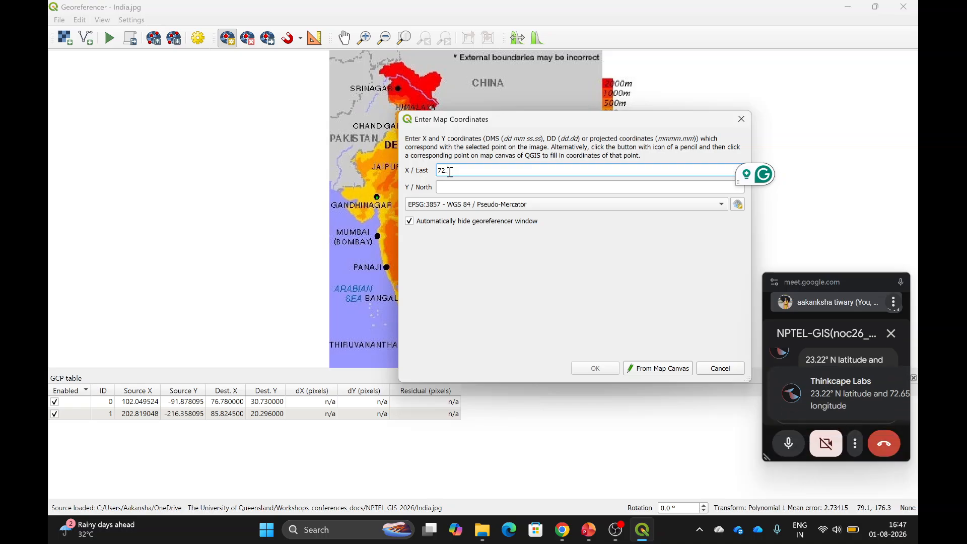
text(65)
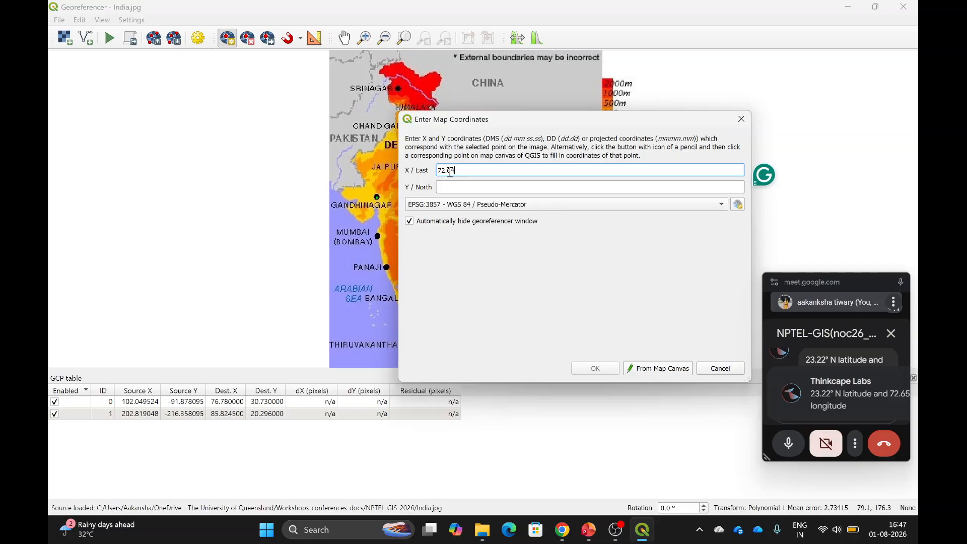
text(78)
click(450, 191)
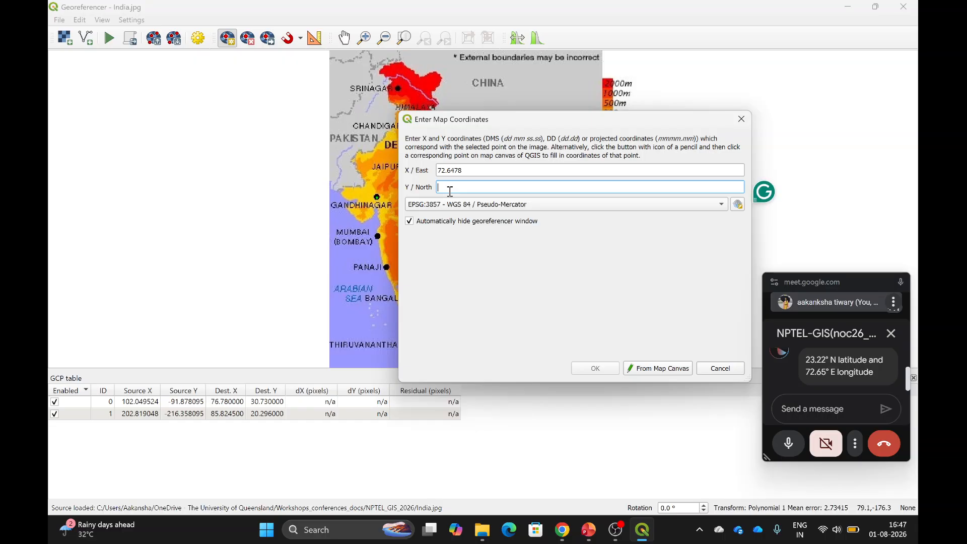
text(23.3)
text(375)
click(595, 368)
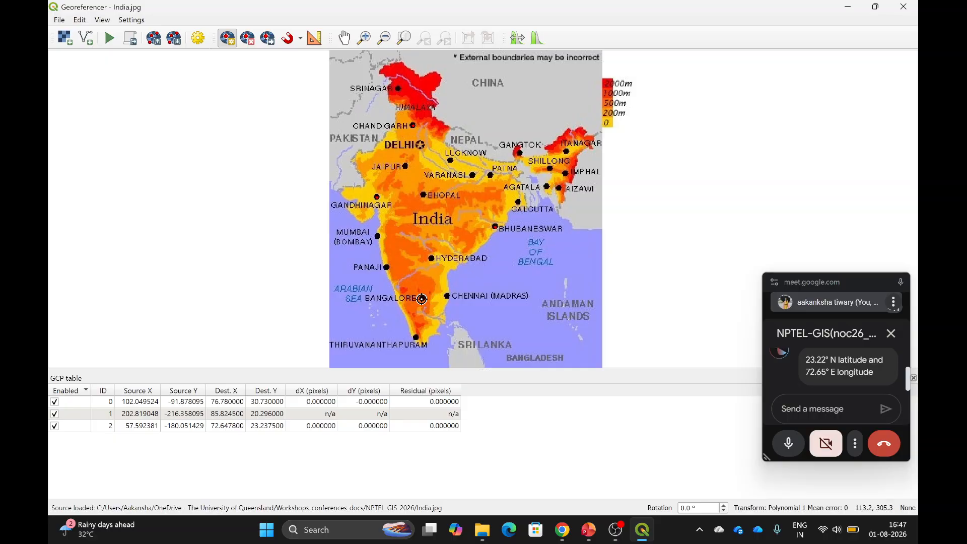
click(421, 299)
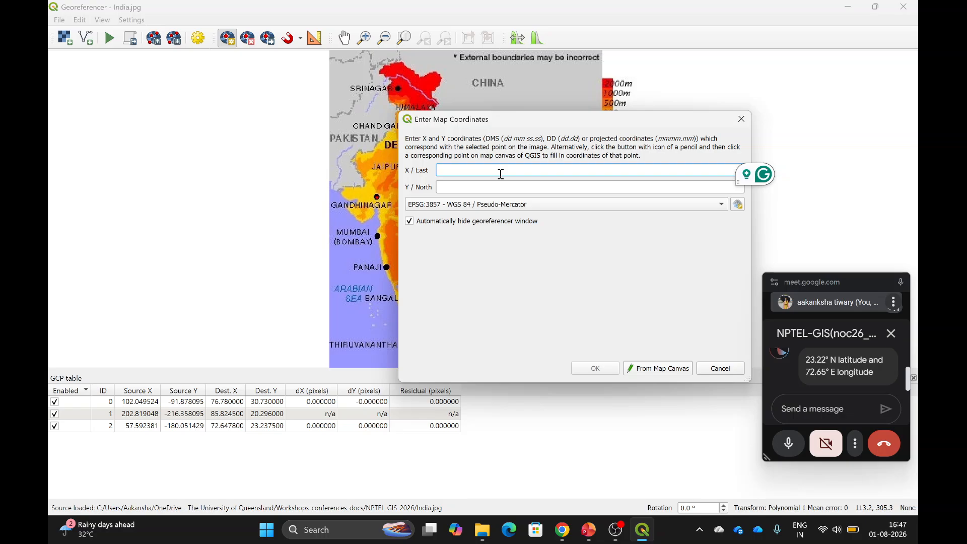
Give the Bangalore control point 77.5946 E, 12.9716 N, bringing the mean error to 1.49532.
text(77)
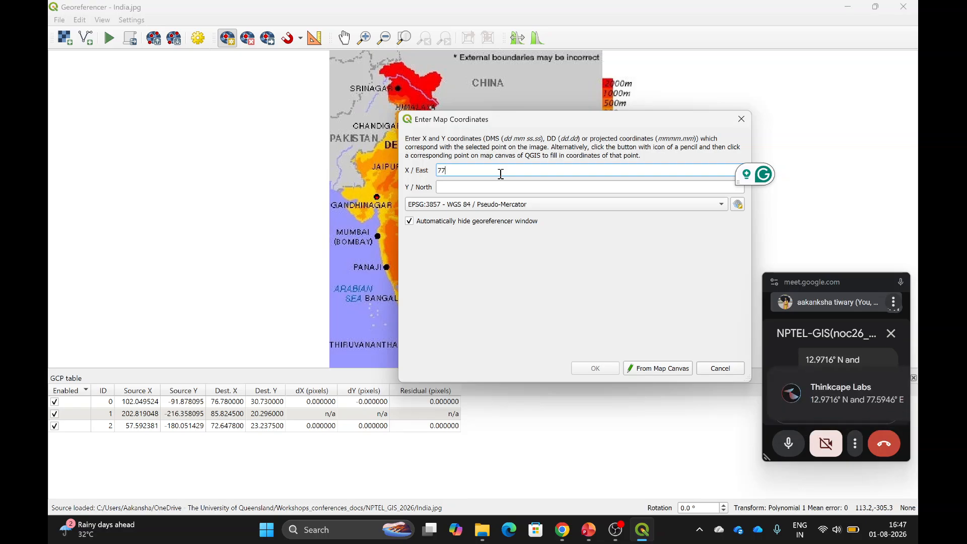
text(.59)
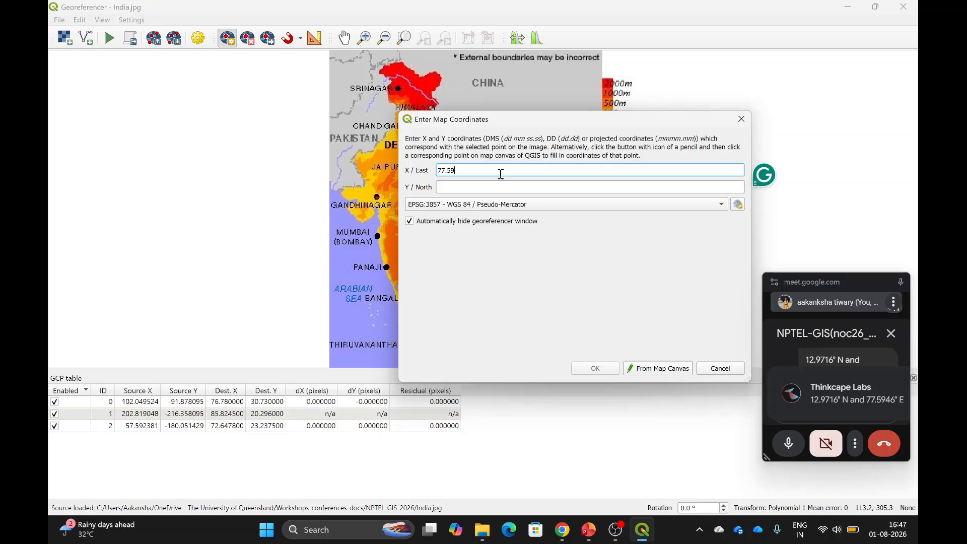
text(46)
click(461, 186)
text(12)
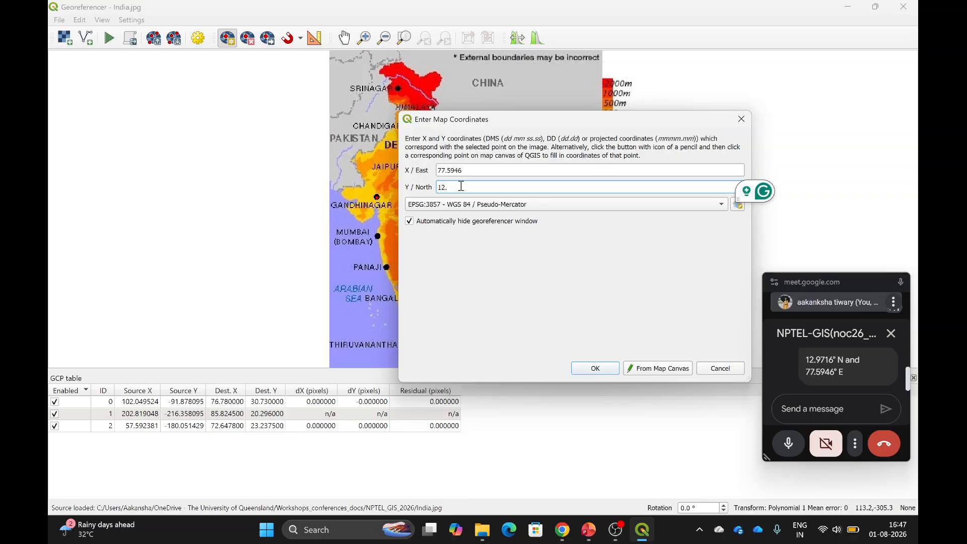
text(.971)
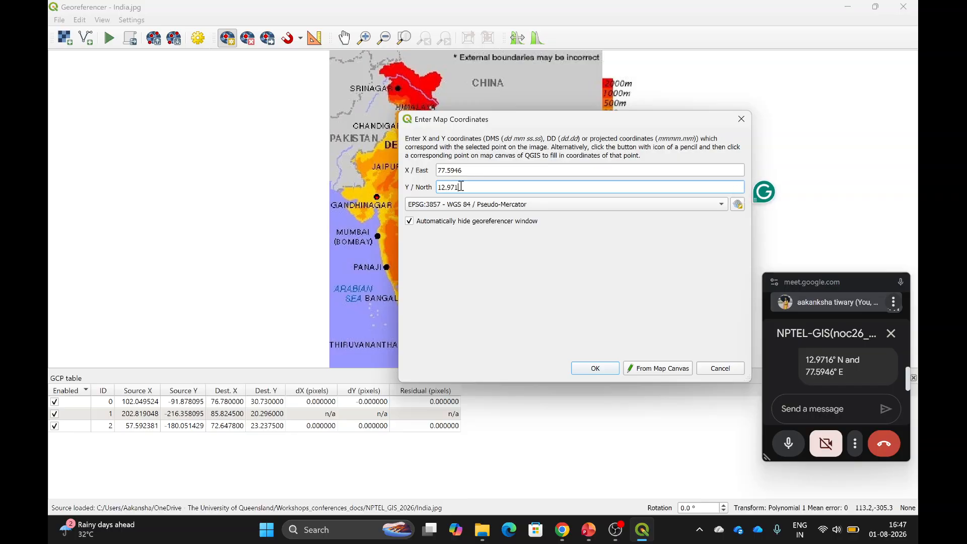
text(6)
click(599, 371)
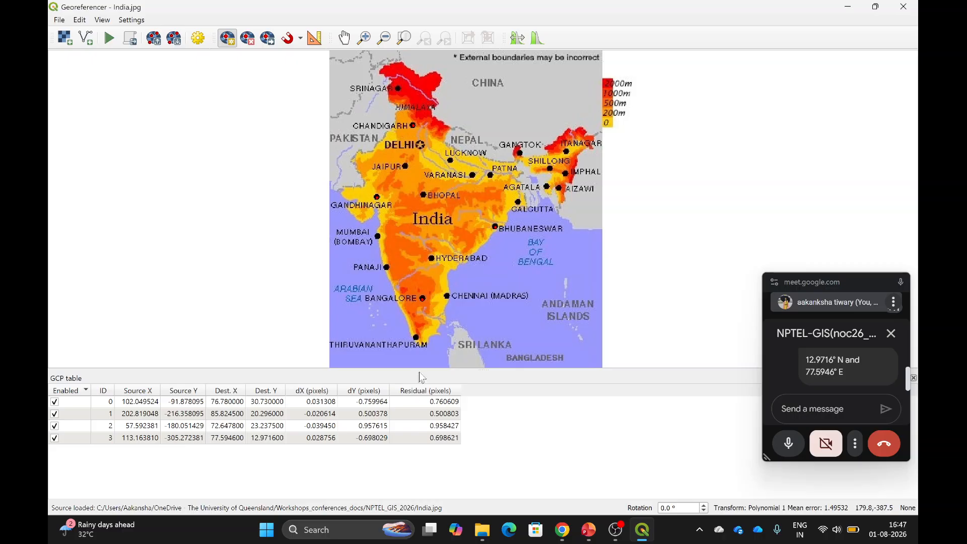
click(103, 40)
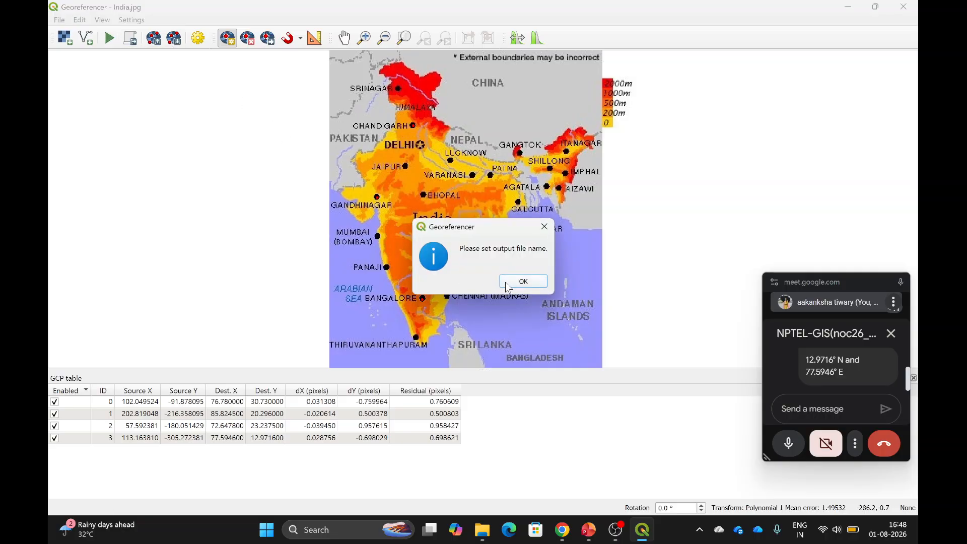
Run georeferencing with a Polynomial 1 transformation and output file India_modified.tif.
click(521, 281)
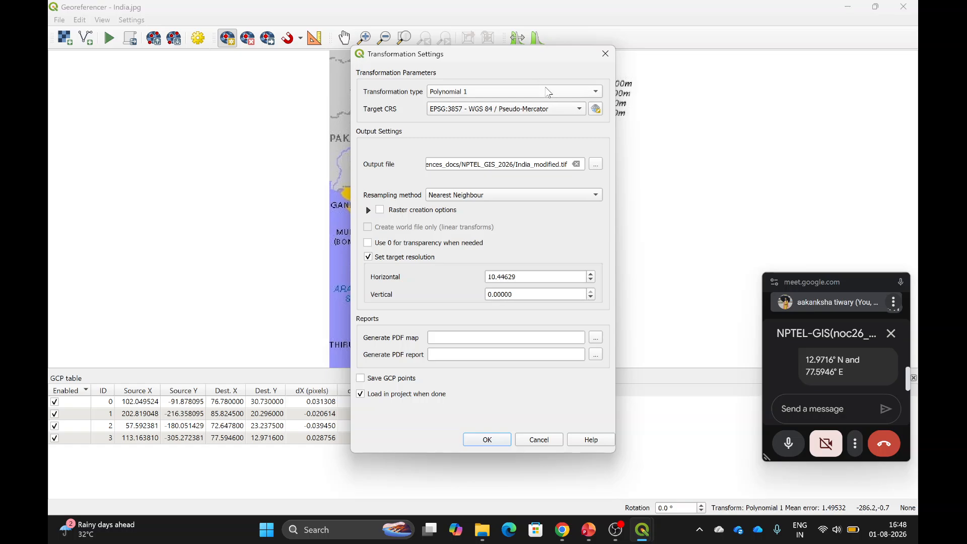
click(548, 91)
click(548, 92)
click(561, 165)
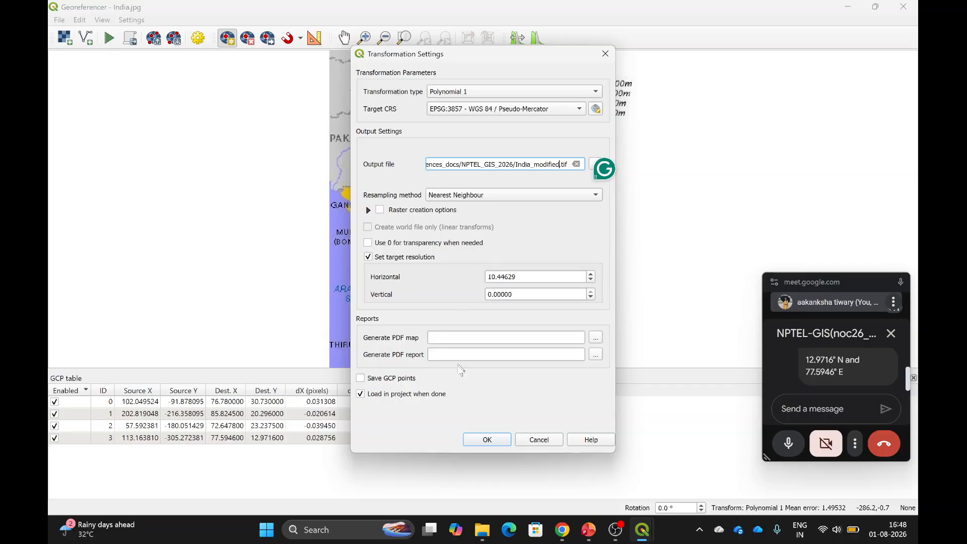
click(487, 440)
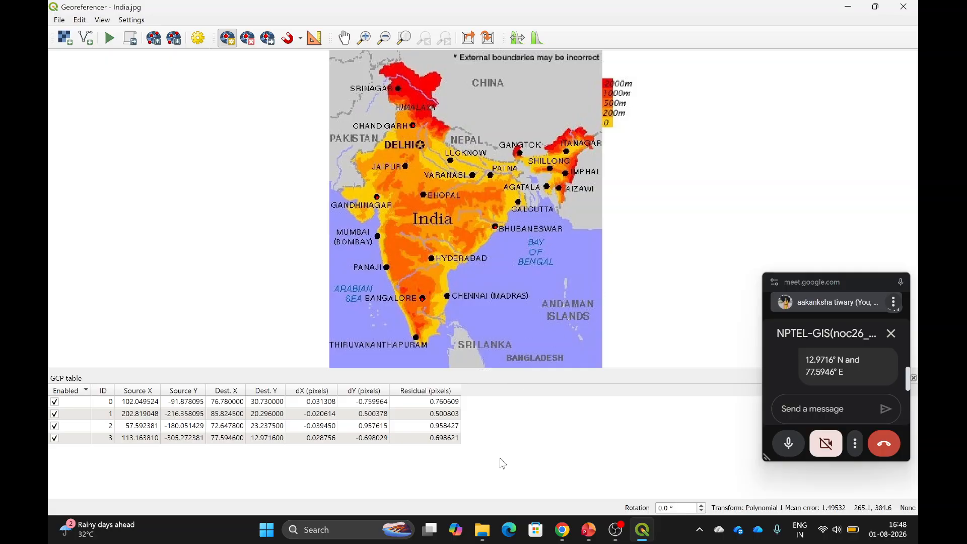
mouse_move(481, 538)
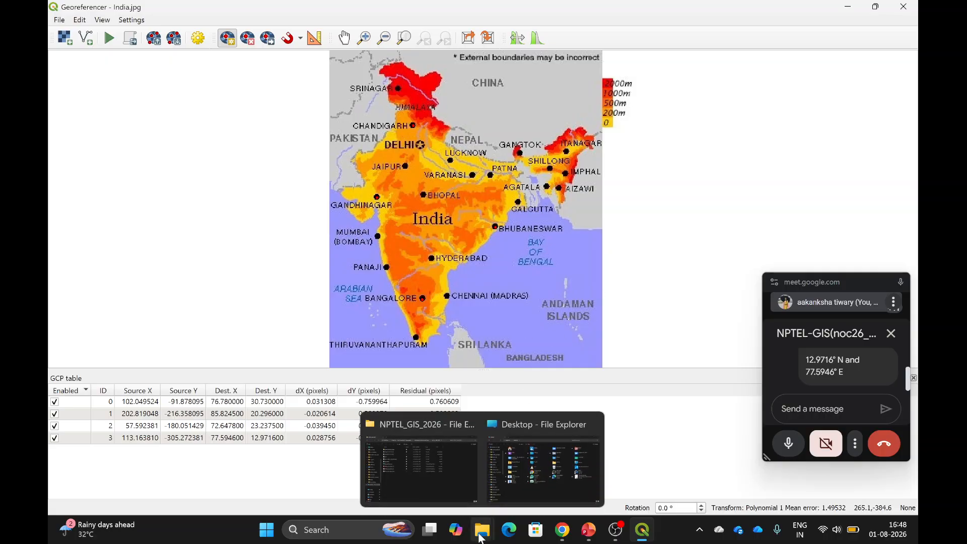
click(442, 481)
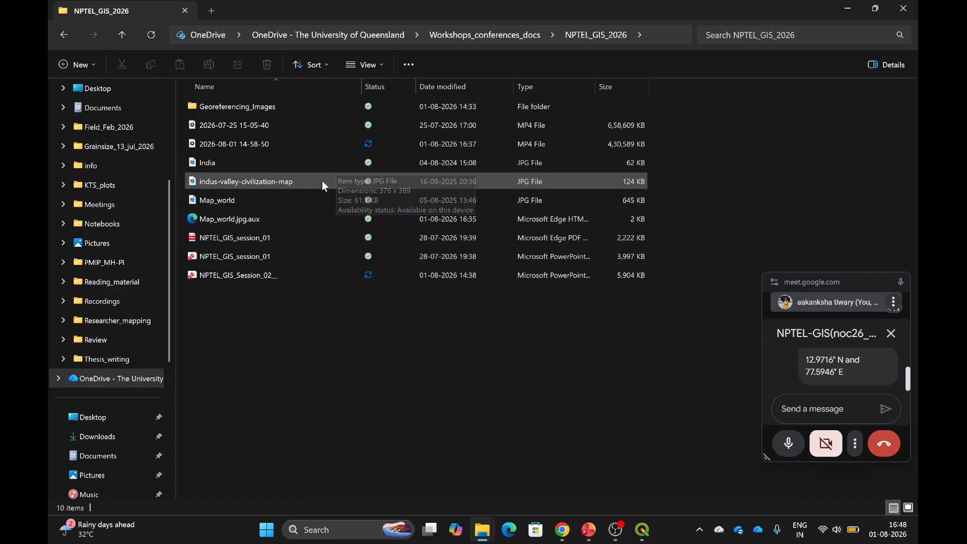
click(152, 36)
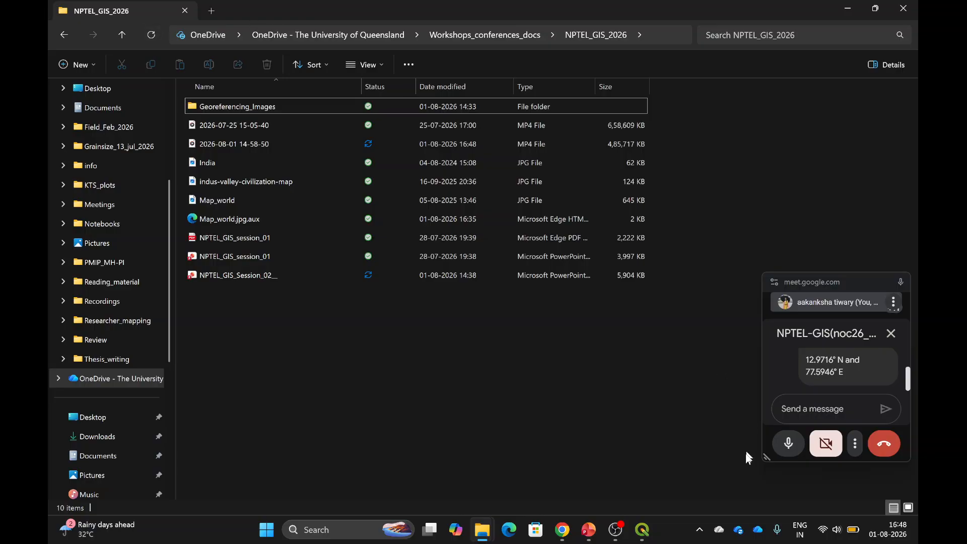
click(641, 533)
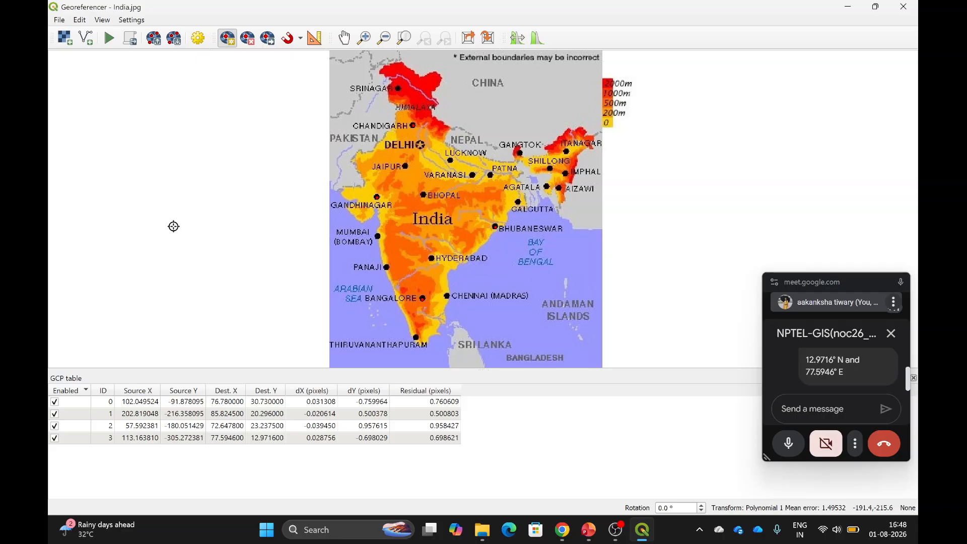
click(588, 530)
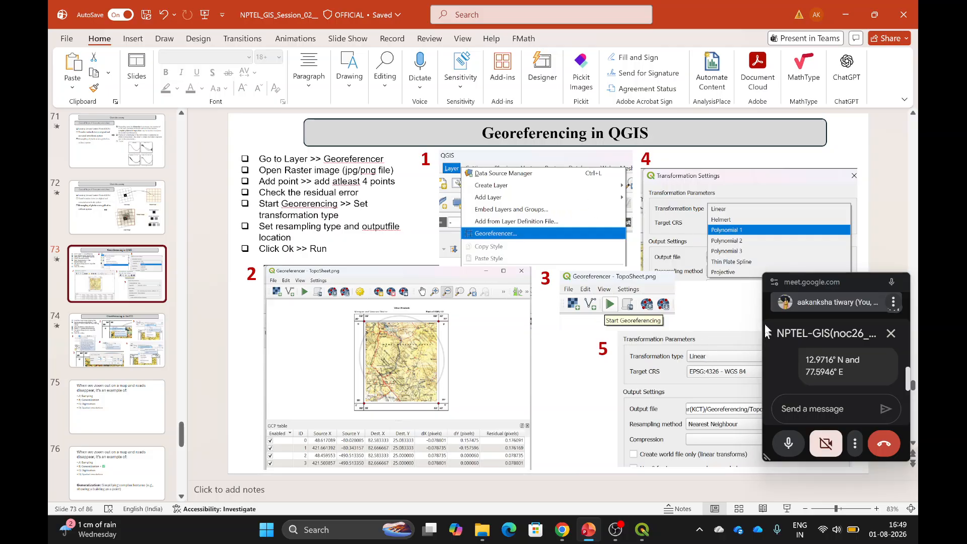
drag(836, 292, 827, 142)
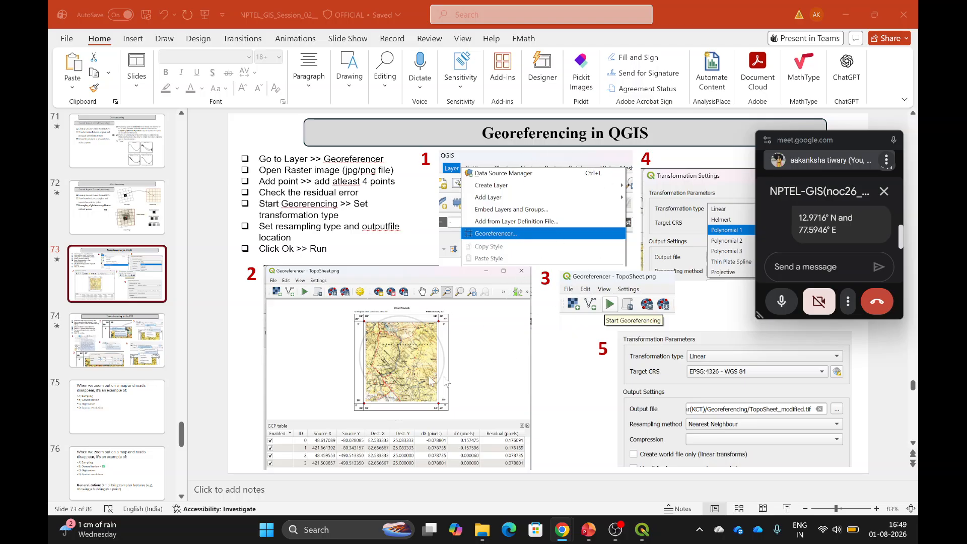
click(123, 342)
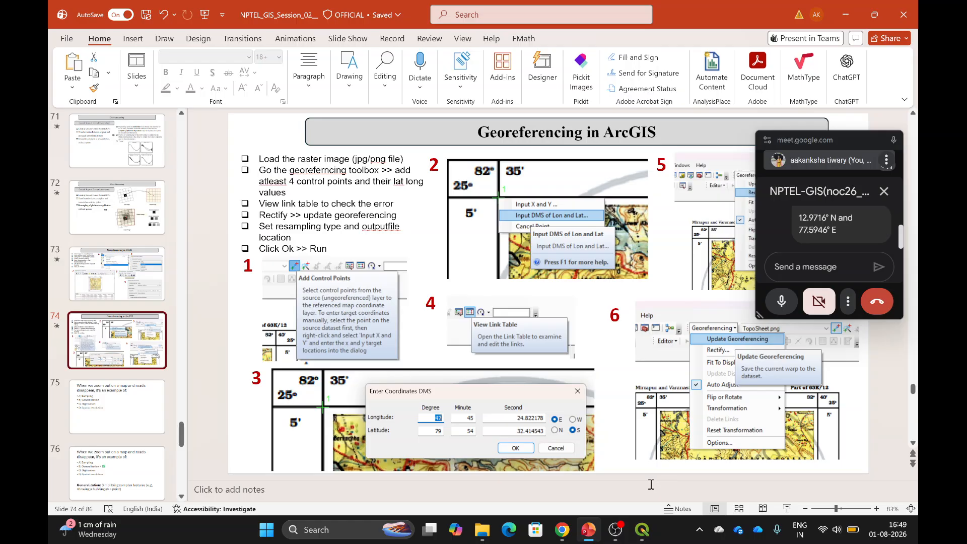
click(644, 532)
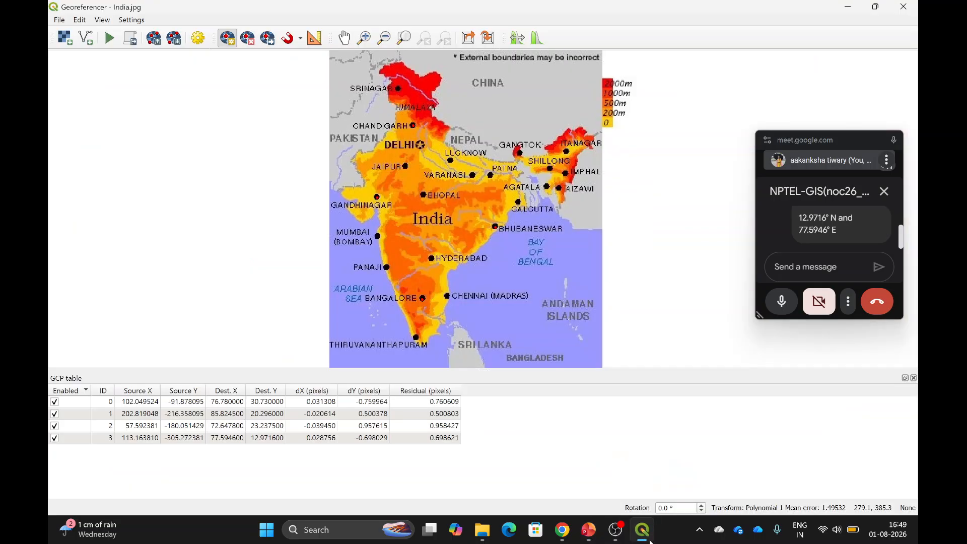
Refresh the NPTEL_GIS_2026 folder in File Explorer, then minimize Explorer and the Georeferencer.
mouse_move(482, 529)
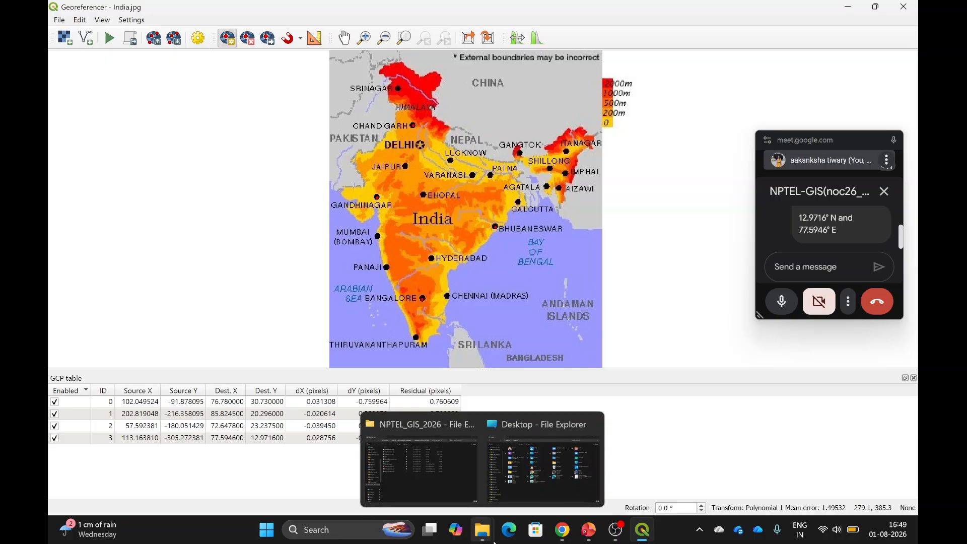
click(449, 485)
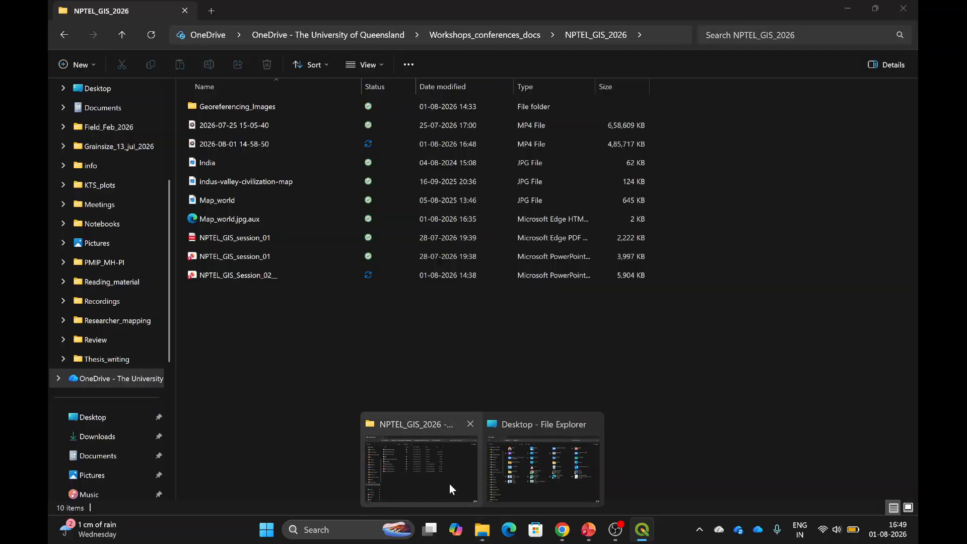
click(152, 37)
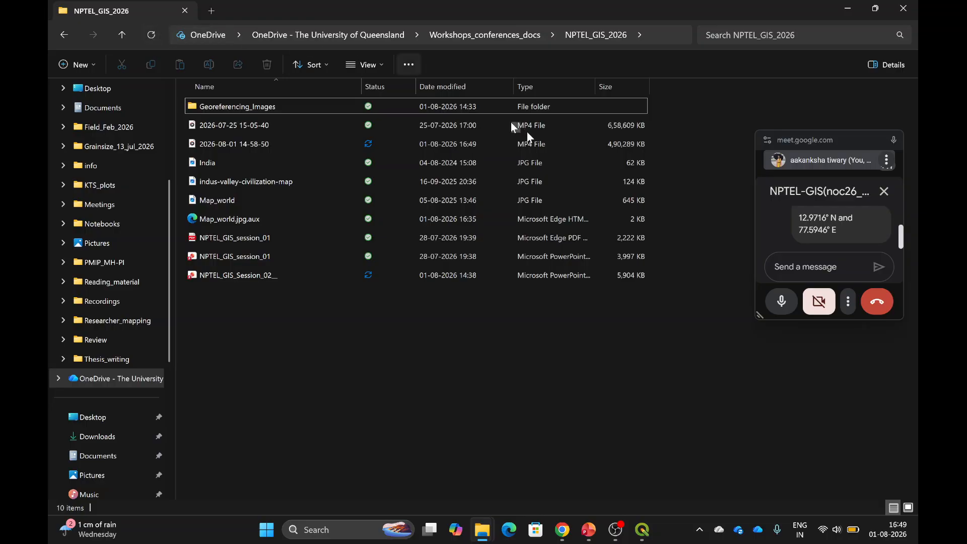
click(846, 8)
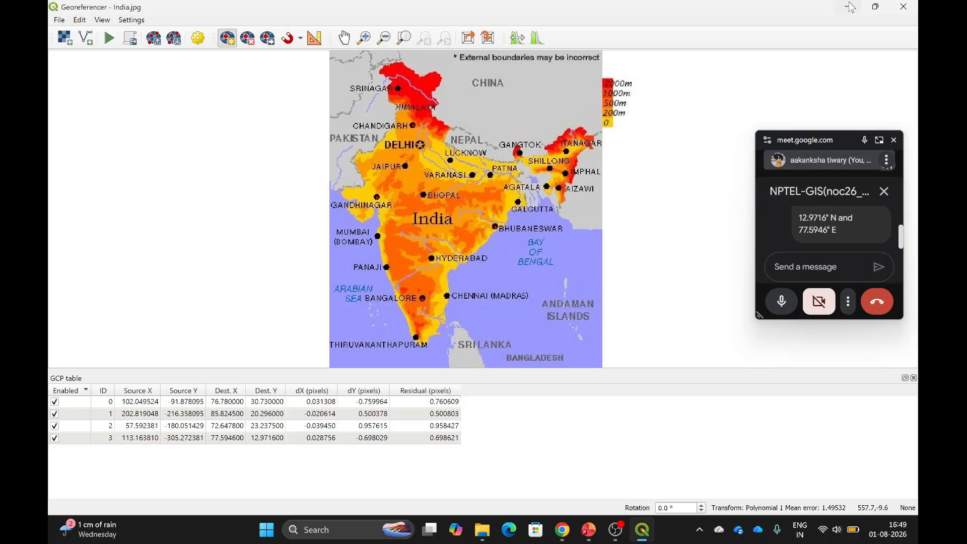
click(850, 7)
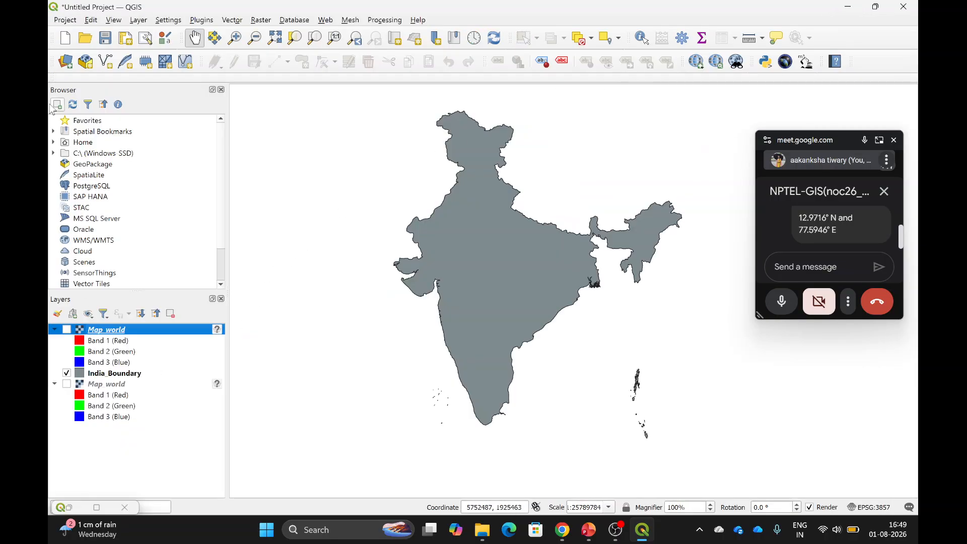
Add India_modified.tif from the Georeferencing_Images folder as a raster layer.
click(68, 62)
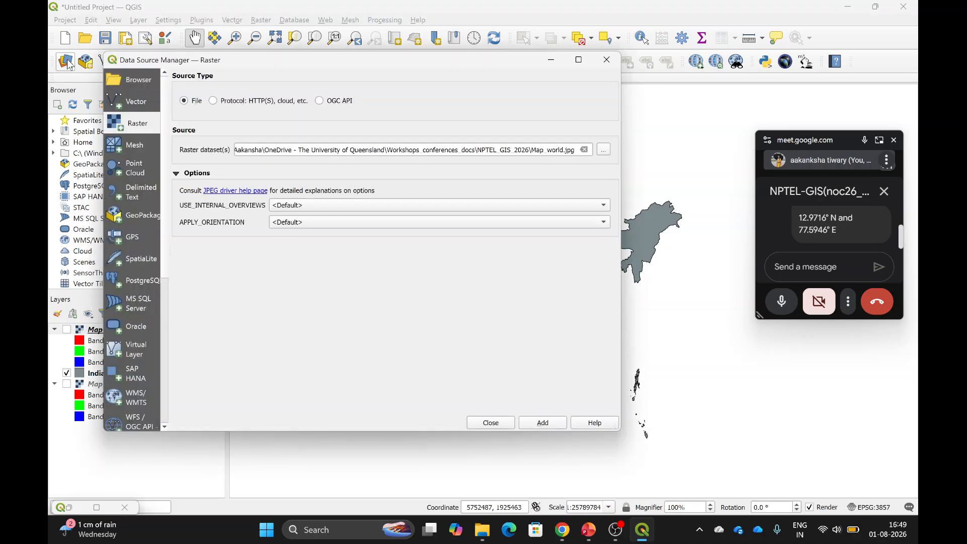
click(604, 150)
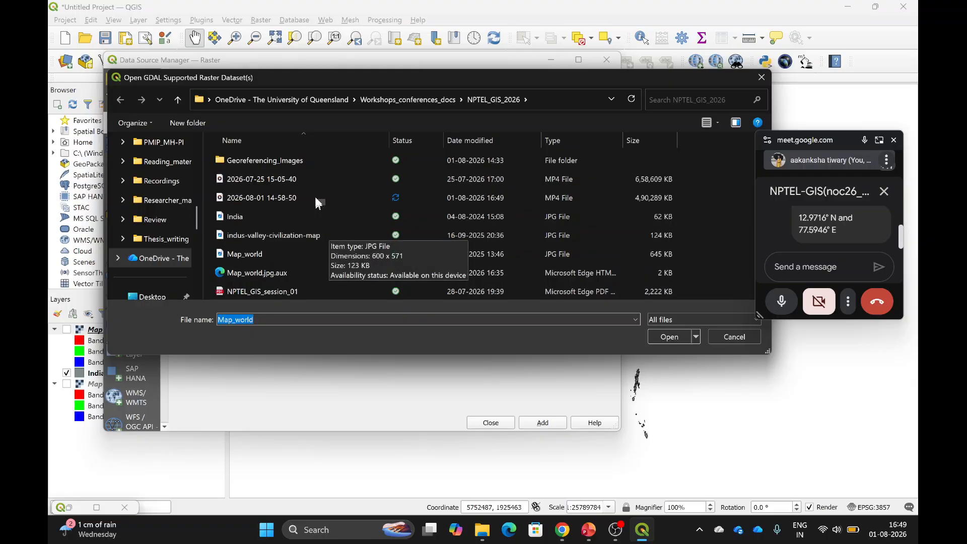
double_click(328, 161)
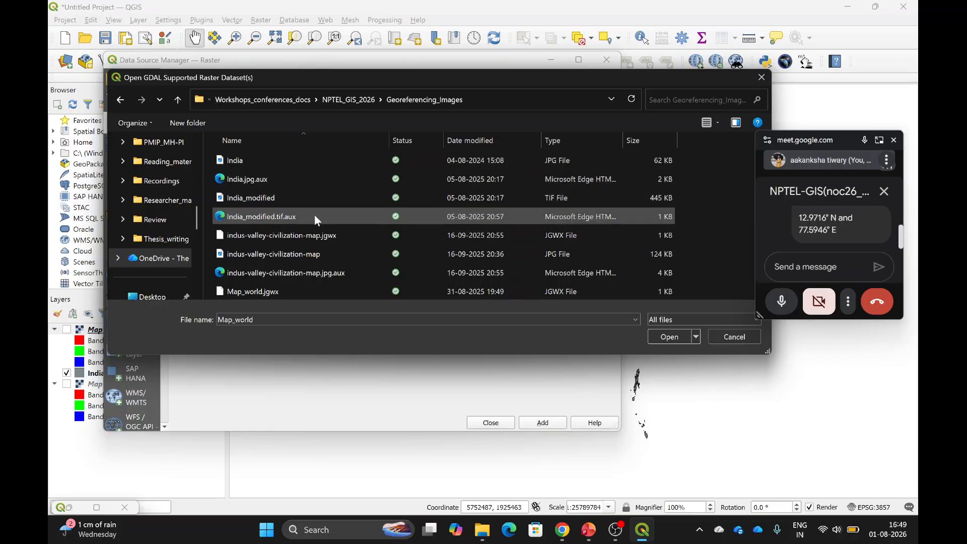
click(297, 195)
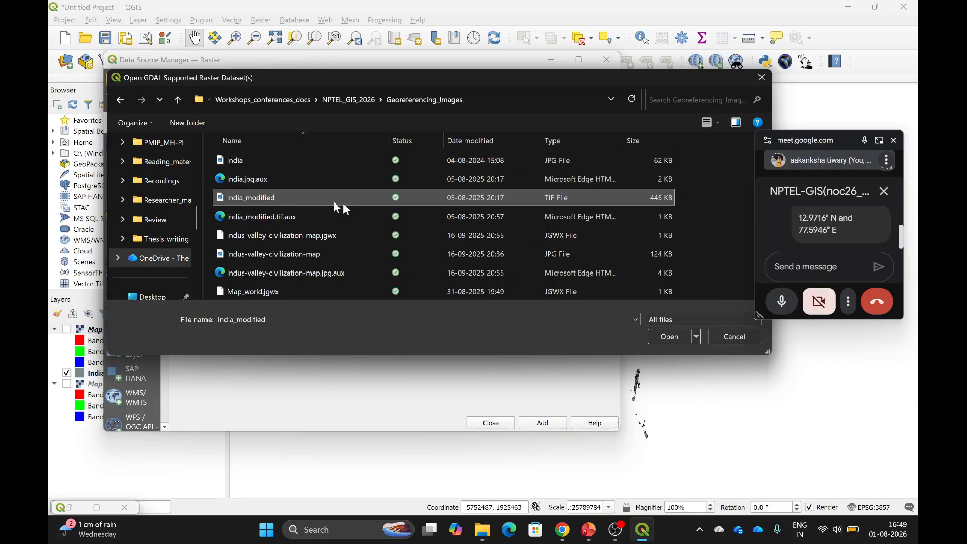
click(664, 338)
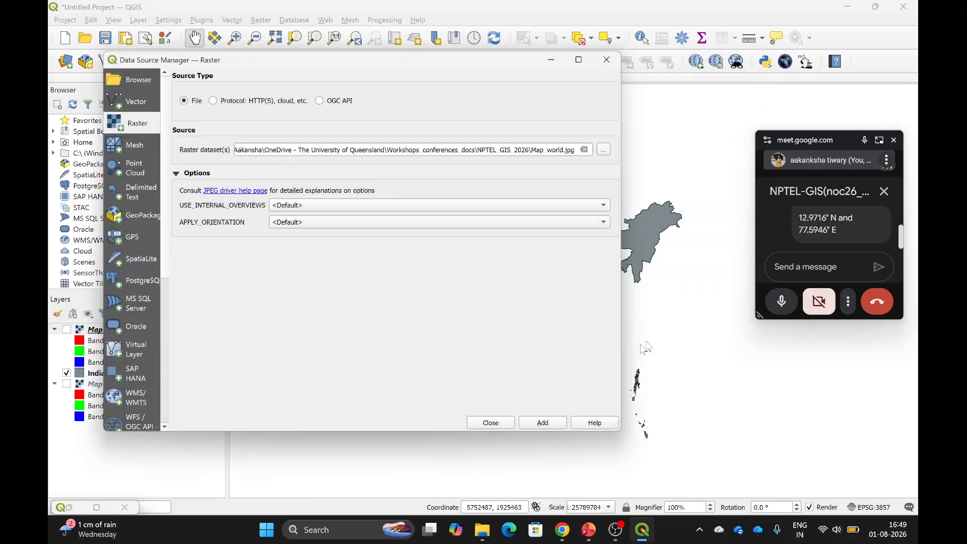
click(540, 423)
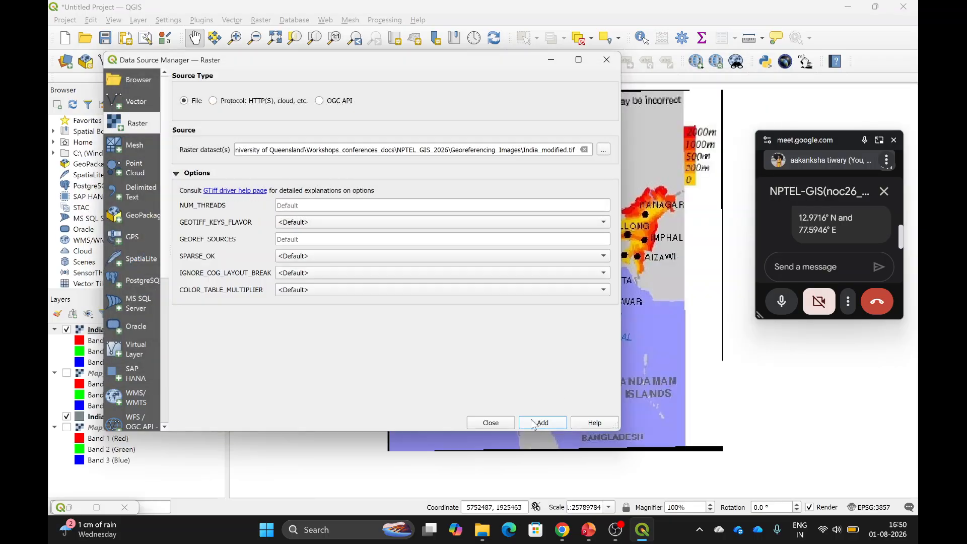
click(490, 423)
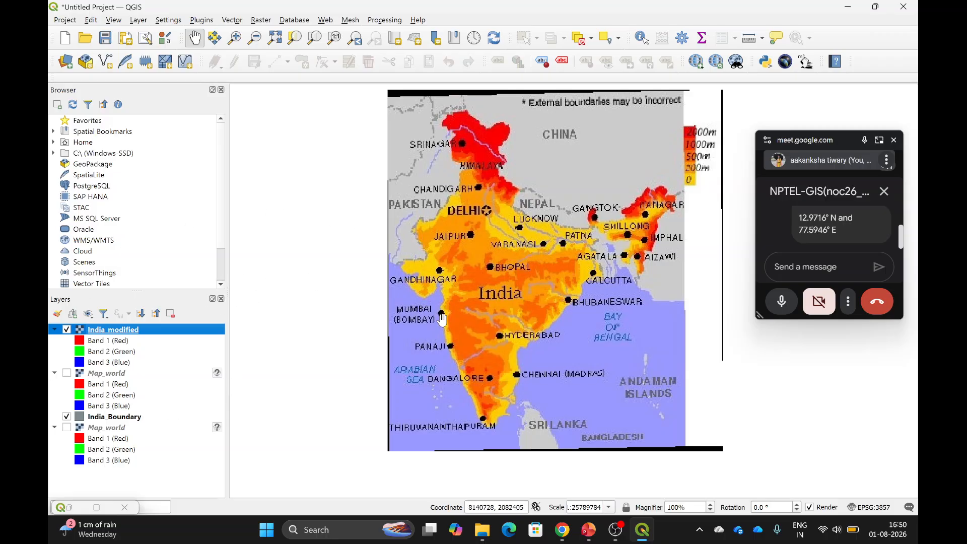
click(69, 332)
click(69, 332)
click(67, 330)
click(67, 330)
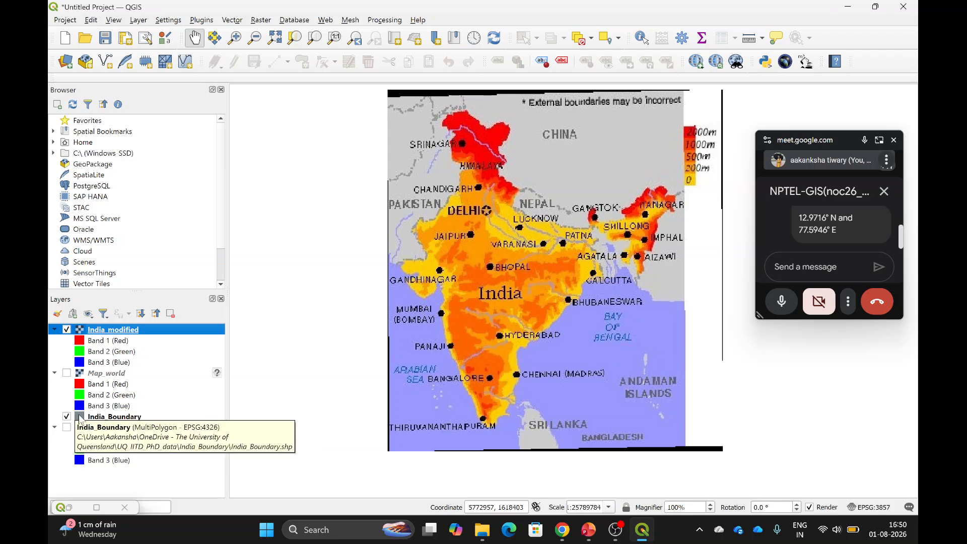
click(67, 329)
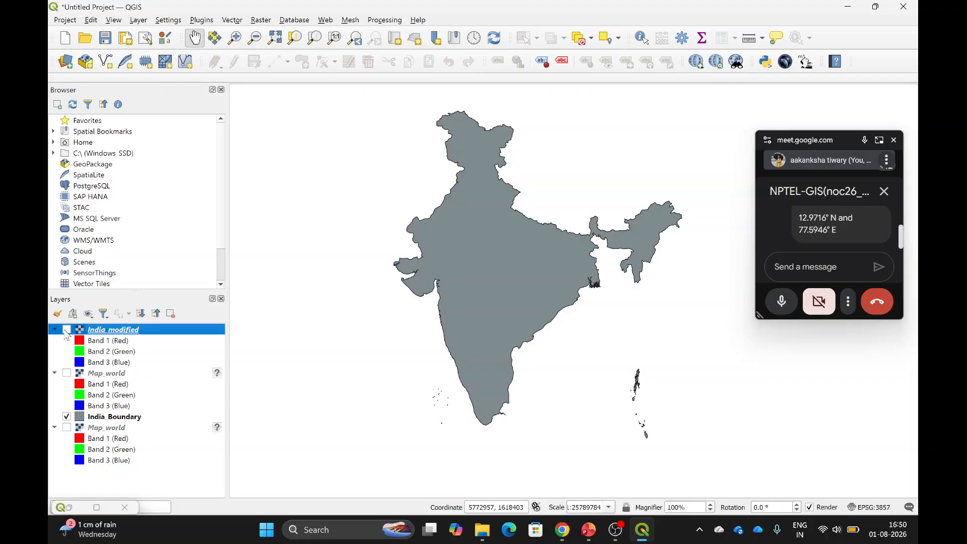
click(67, 330)
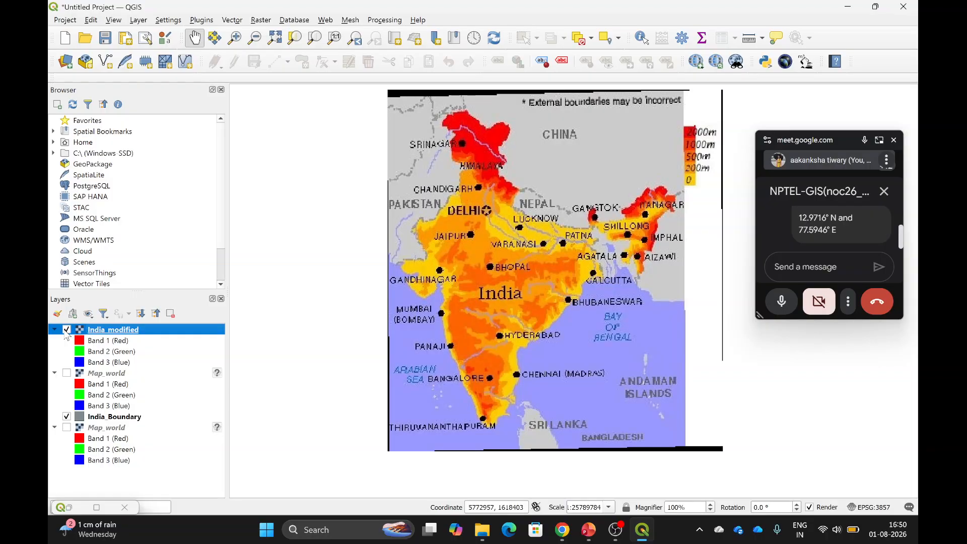
click(67, 330)
click(67, 330)
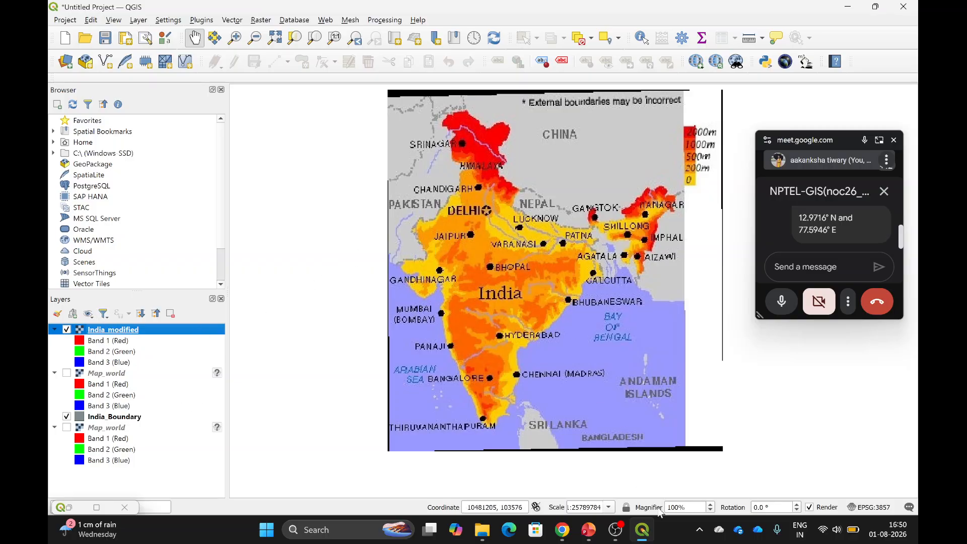
click(632, 488)
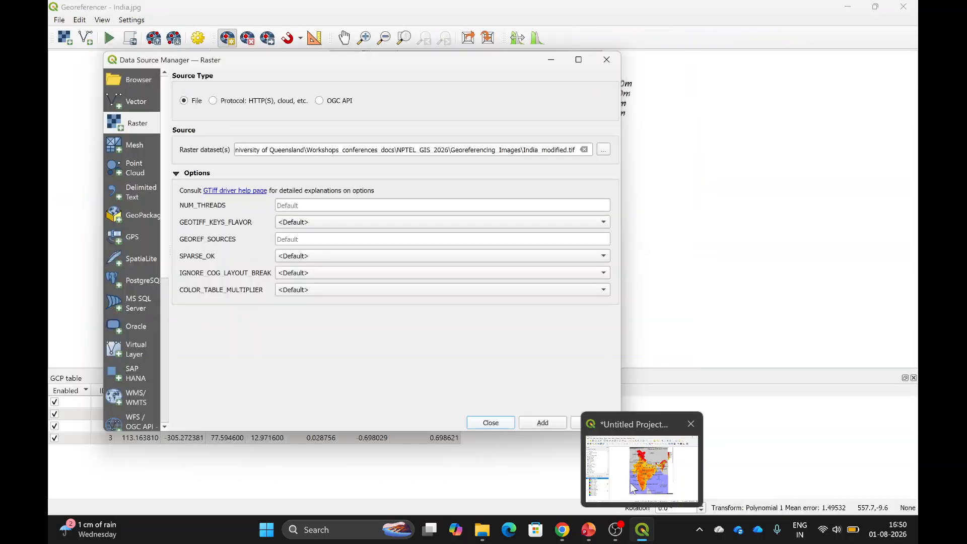
click(632, 487)
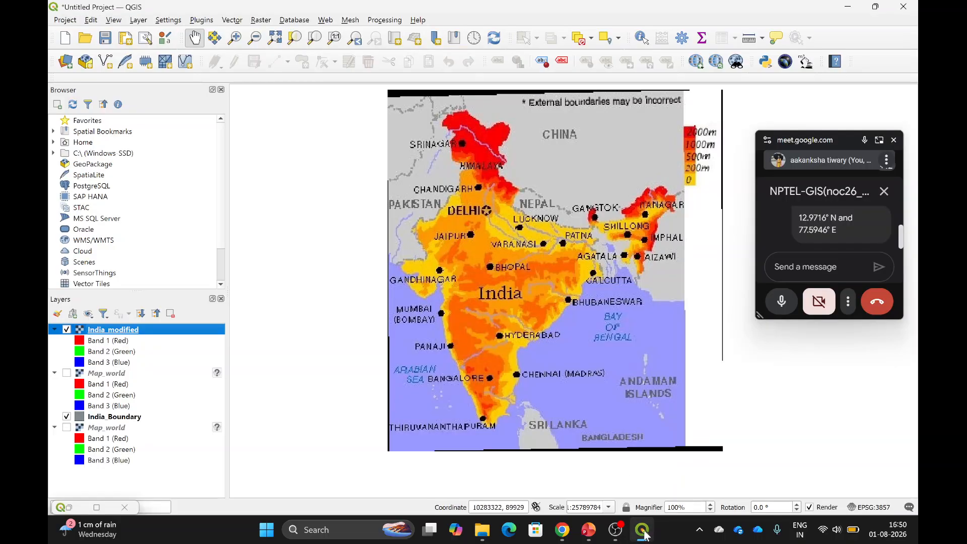
mouse_move(645, 535)
click(635, 463)
click(635, 464)
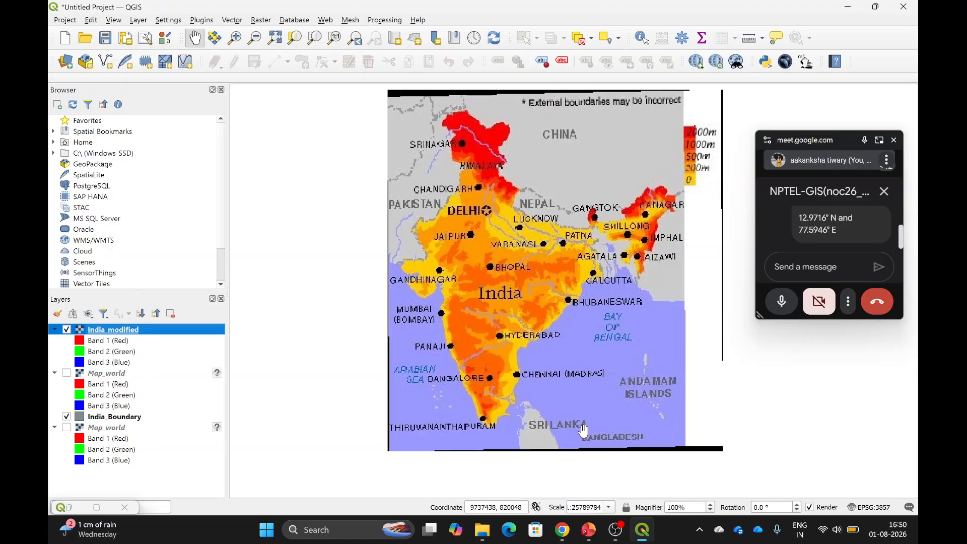
Launch the Georeferencer from the Layer menu and switch back to the main project window.
click(141, 21)
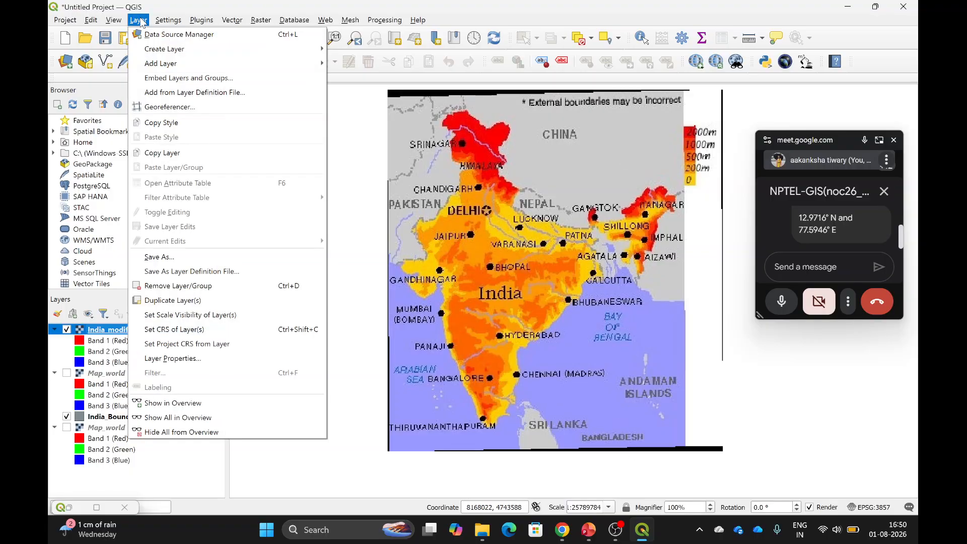
click(165, 102)
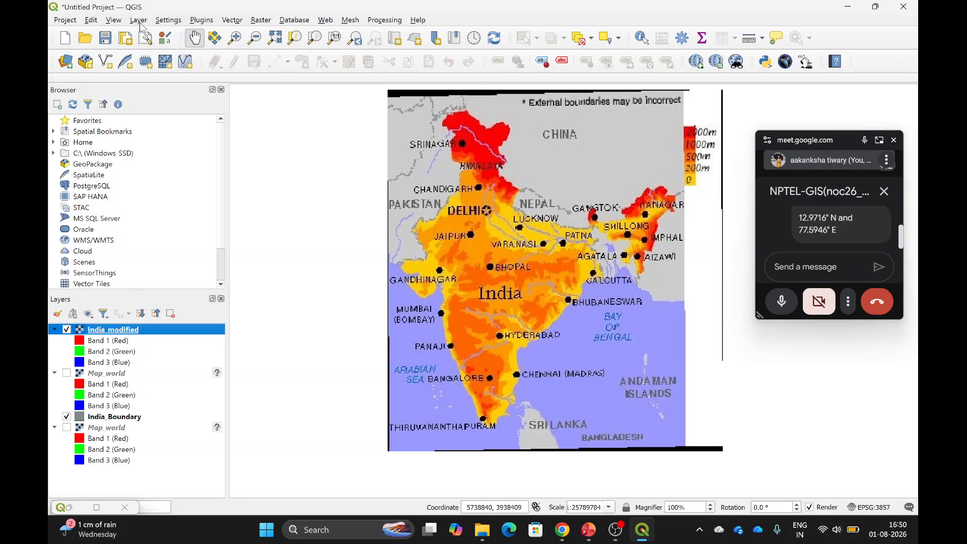
click(139, 21)
click(163, 109)
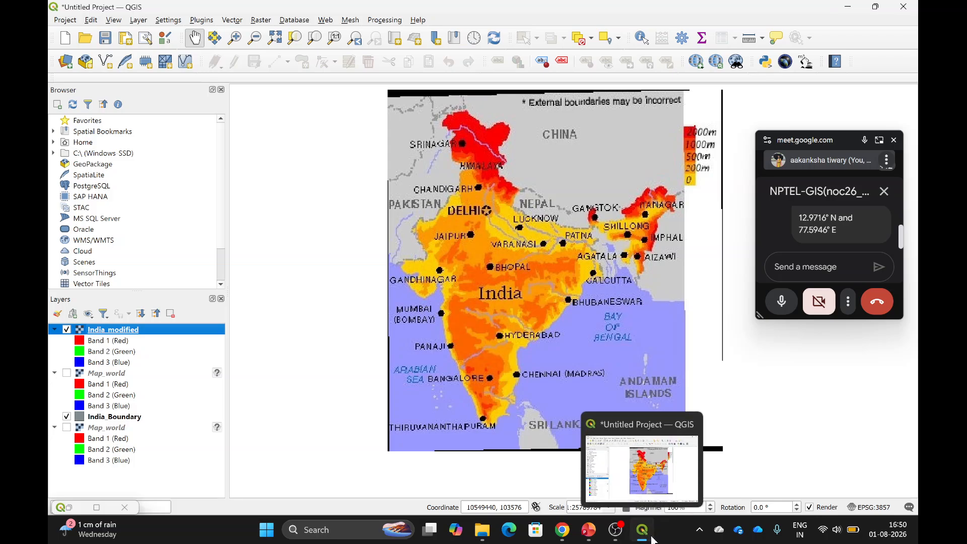
click(652, 538)
click(652, 538)
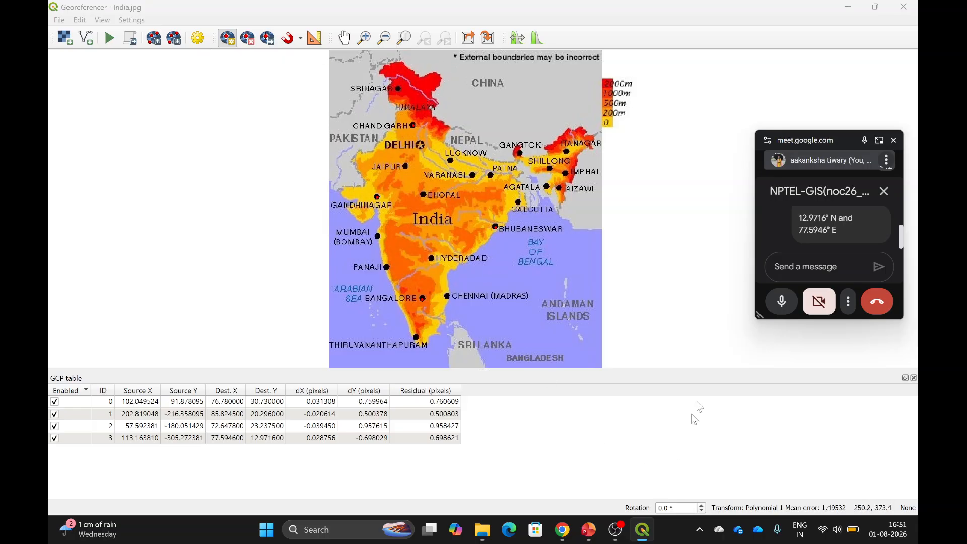
click(856, 6)
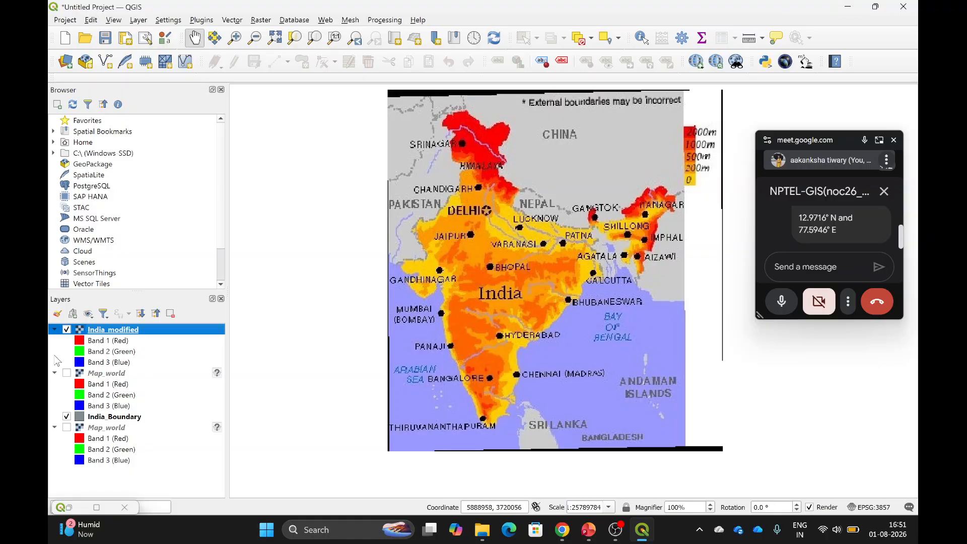
Hide the India_modified raster so only the grey India_Boundary layer shows.
click(66, 330)
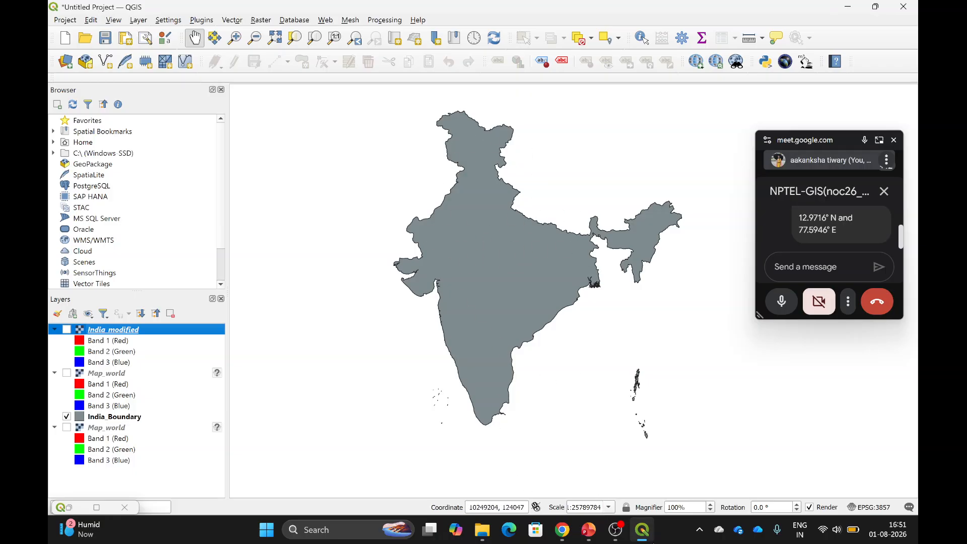
mouse_move(651, 543)
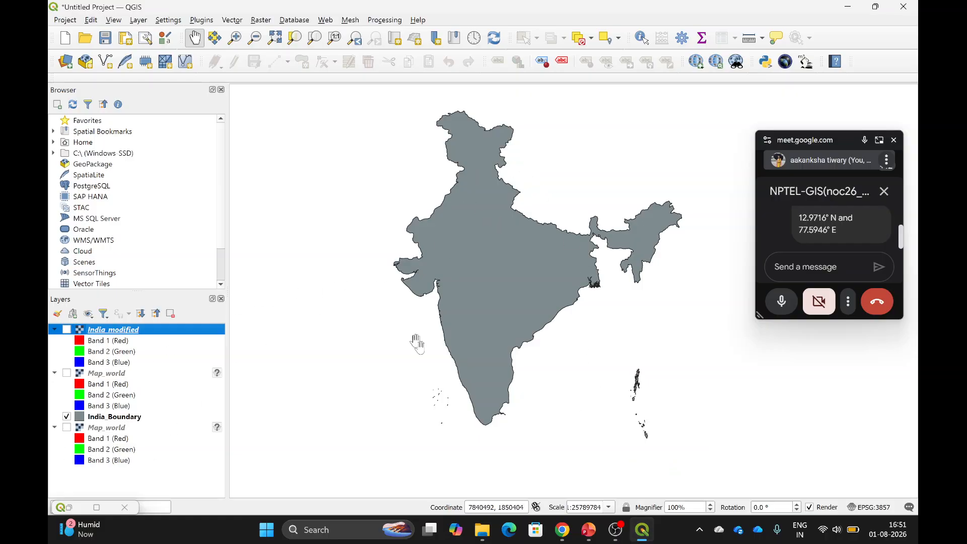
click(645, 527)
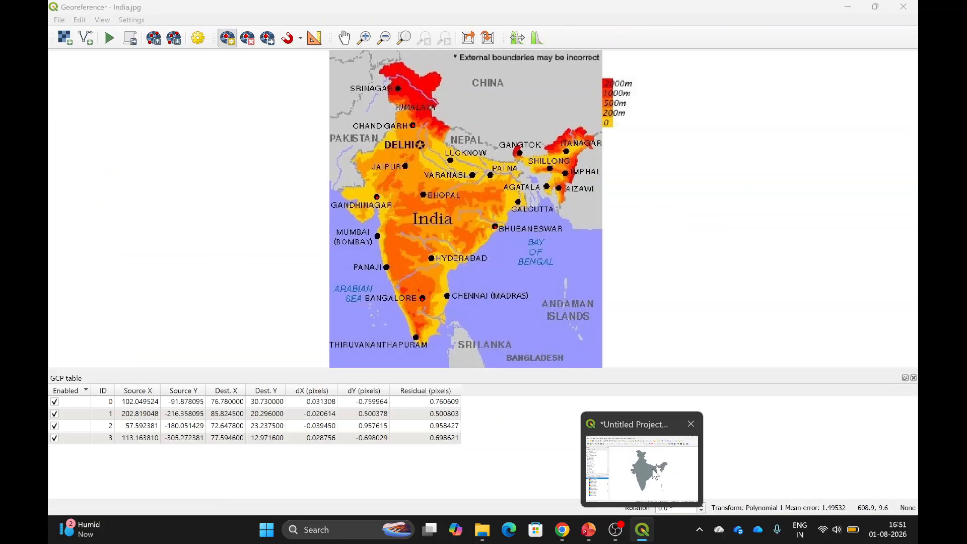
click(645, 528)
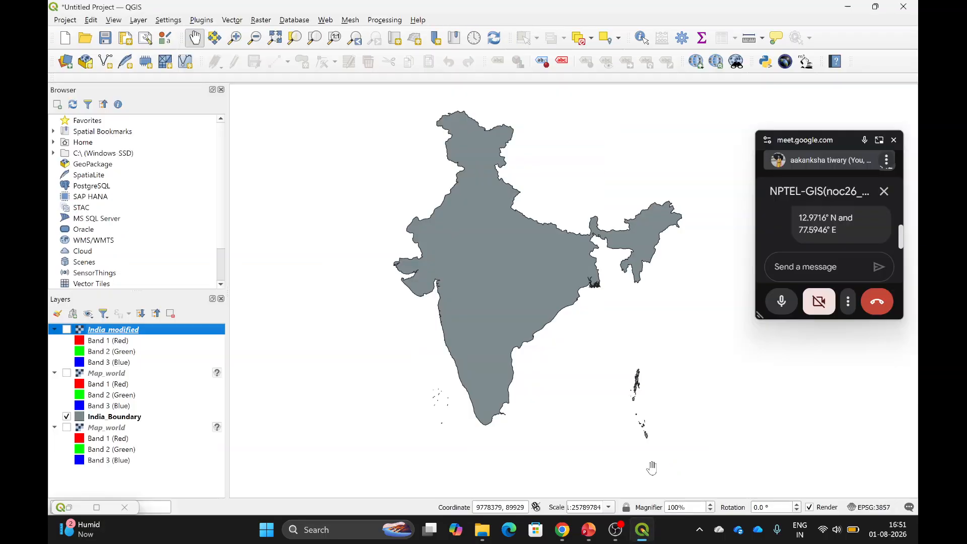
Relaunch the Georeferencer via Layer > Georeferencer….
click(139, 20)
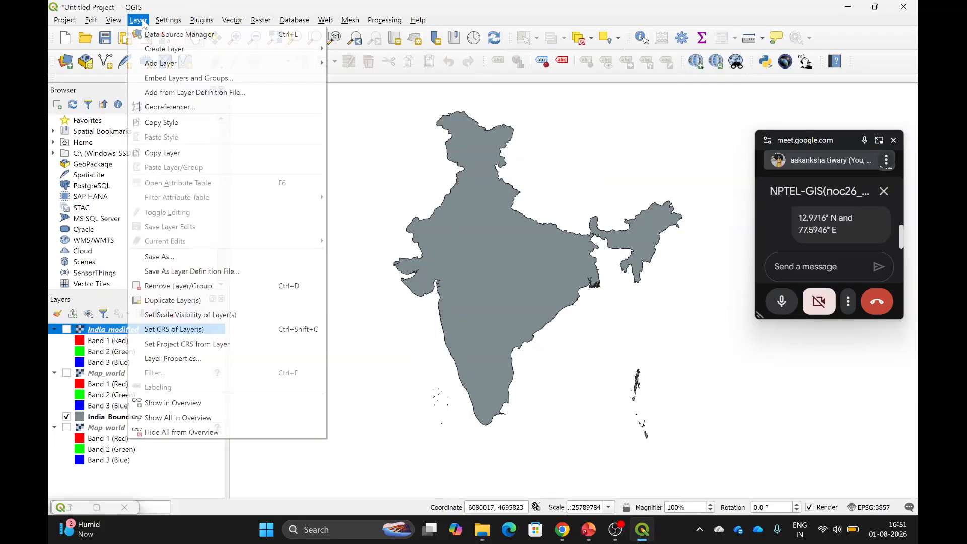
click(170, 108)
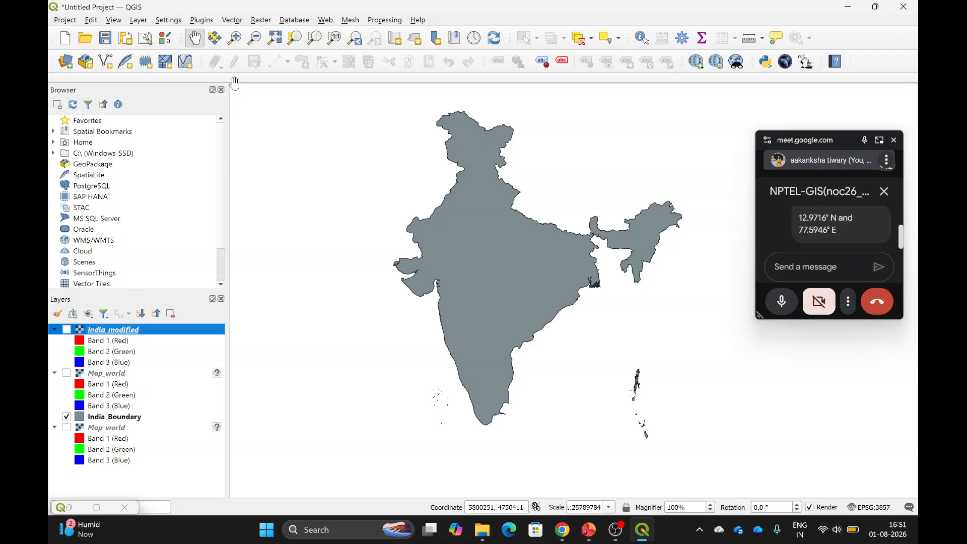
click(138, 20)
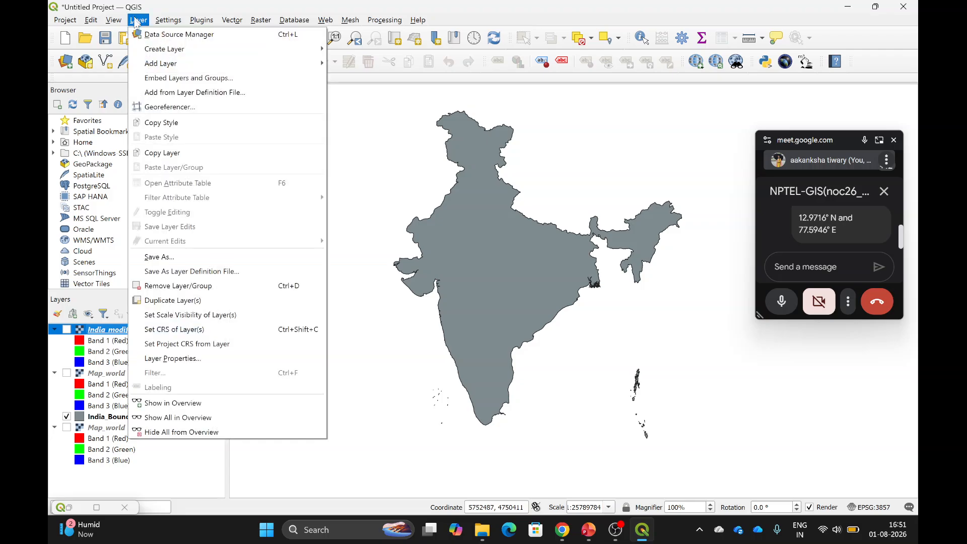
click(169, 106)
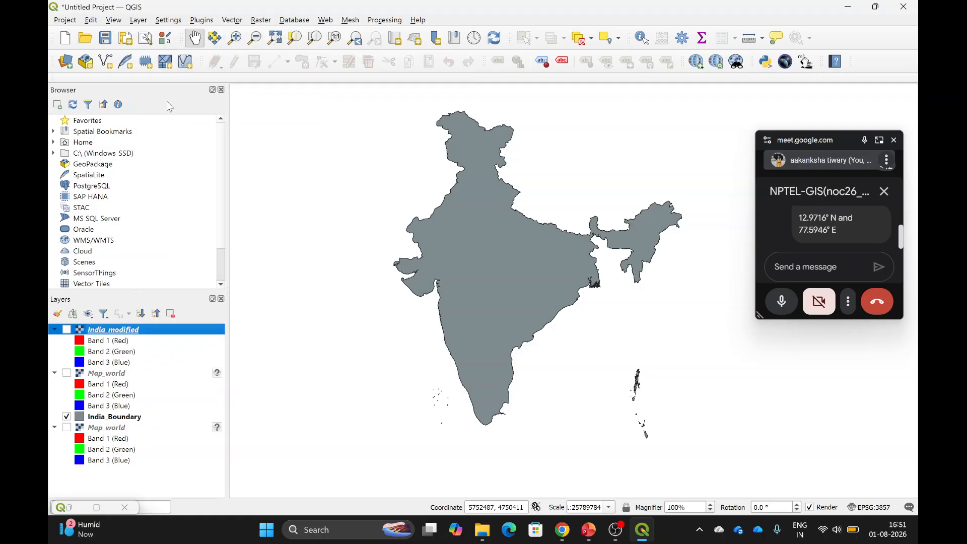
Bring the Georeferencer forward and select the Move GCP Point tool.
click(640, 534)
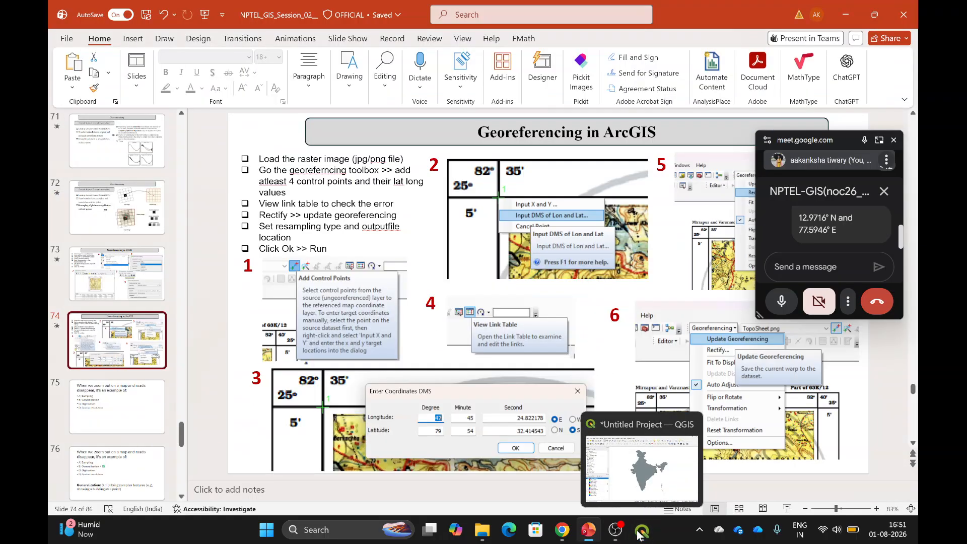
click(639, 534)
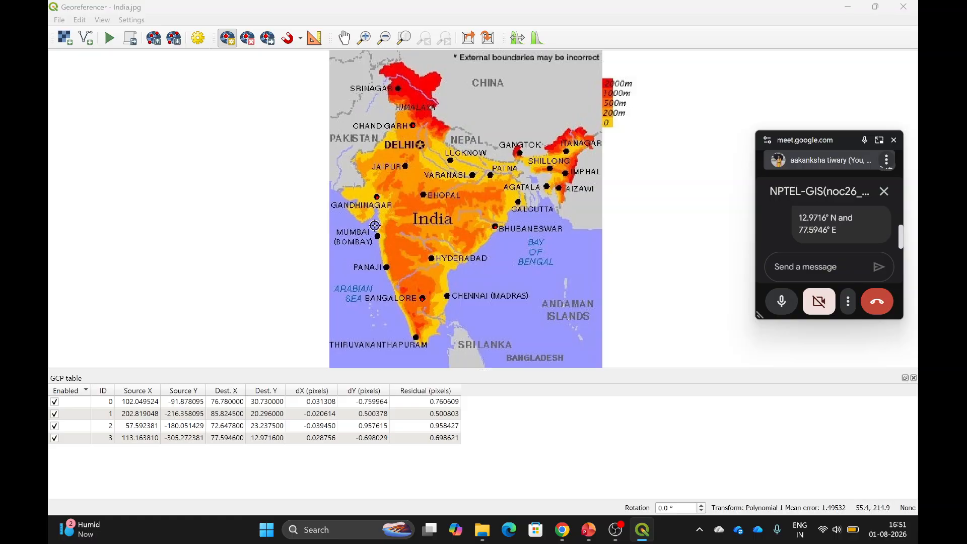
click(268, 44)
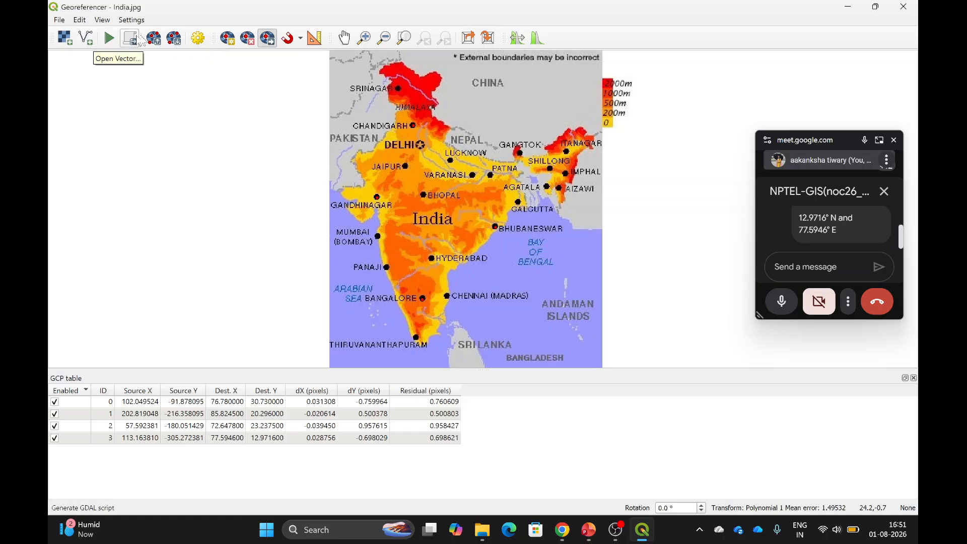
click(268, 38)
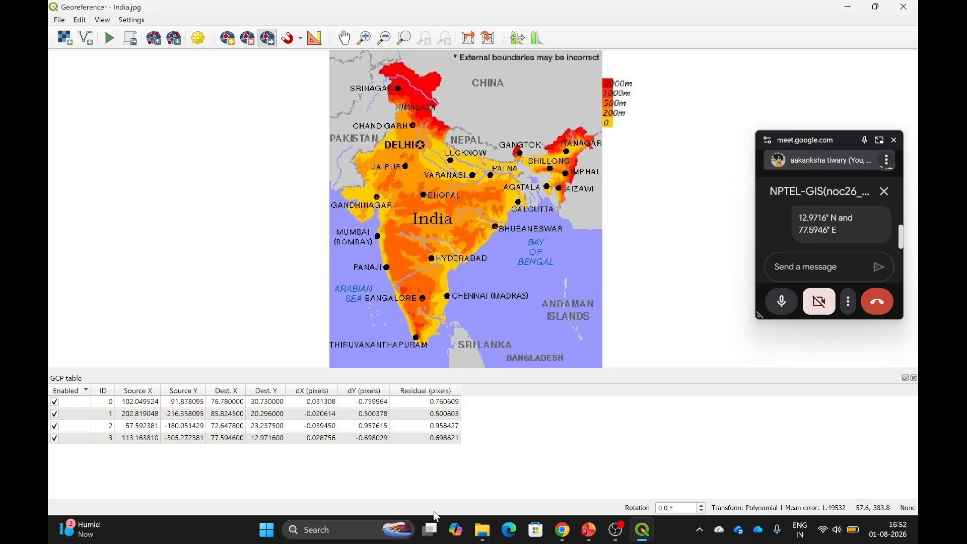
click(460, 469)
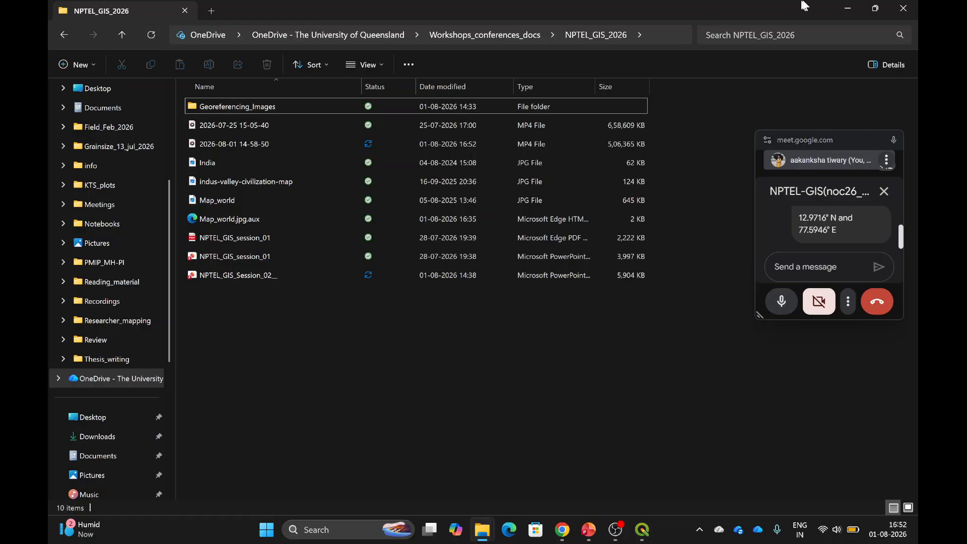
click(846, 9)
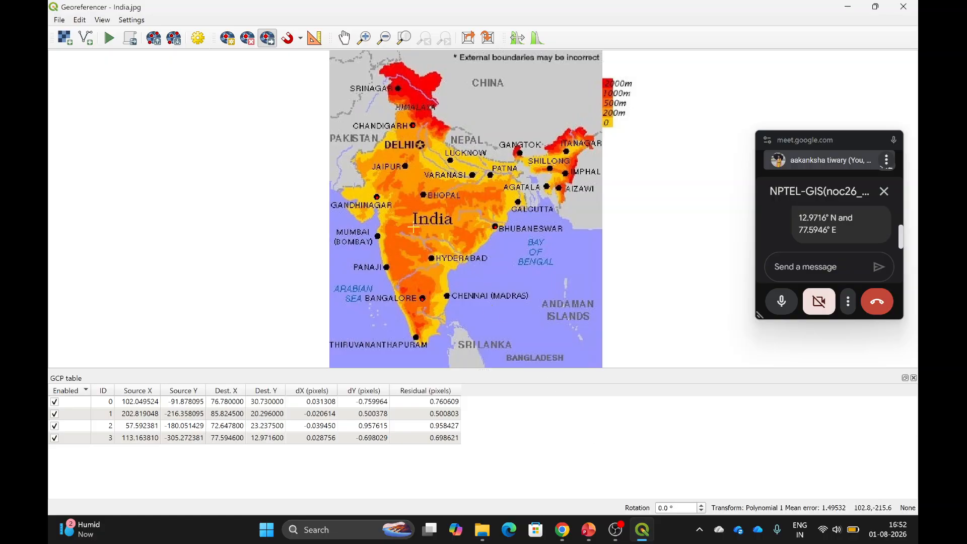
click(268, 40)
Close the Georeferencer, saving the four control points as a GCP file in NPTEL_GIS_2026.
click(903, 7)
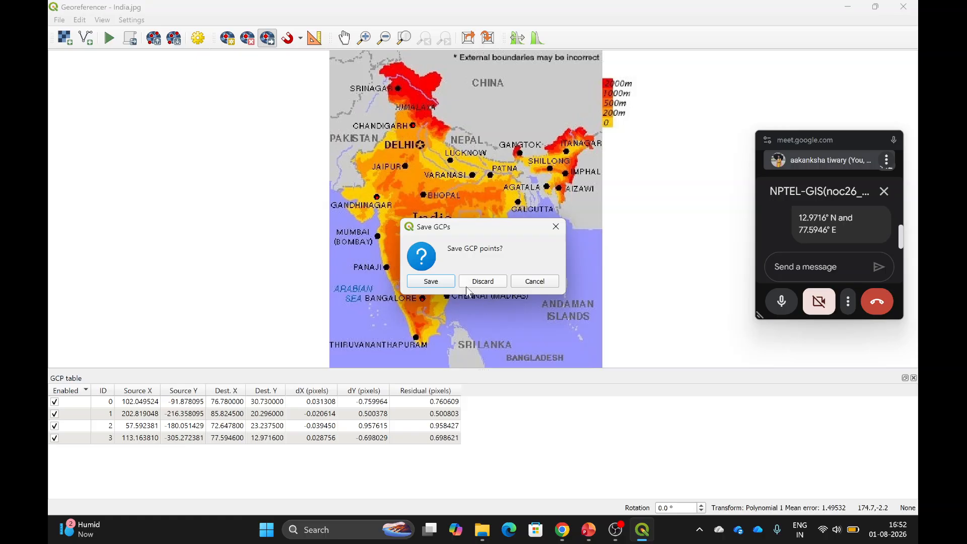
click(431, 281)
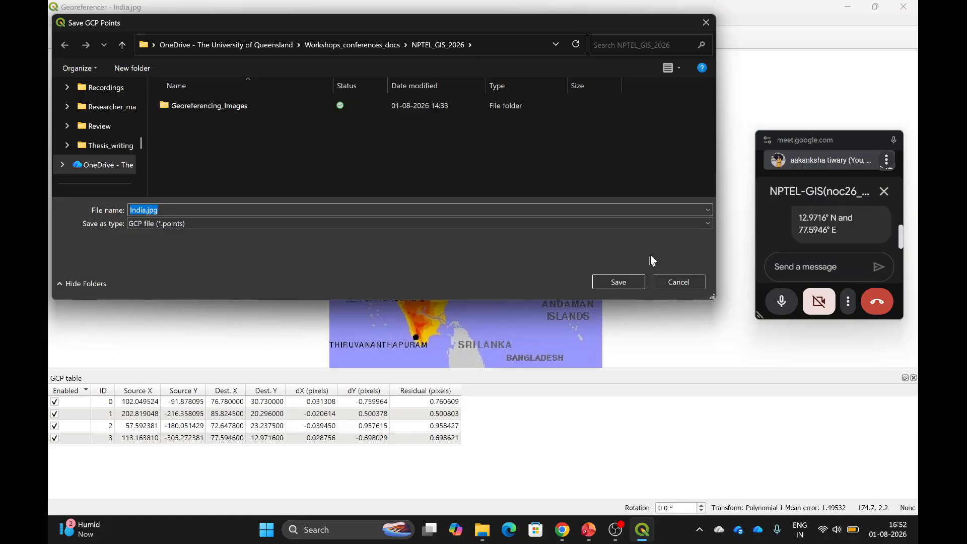
click(605, 274)
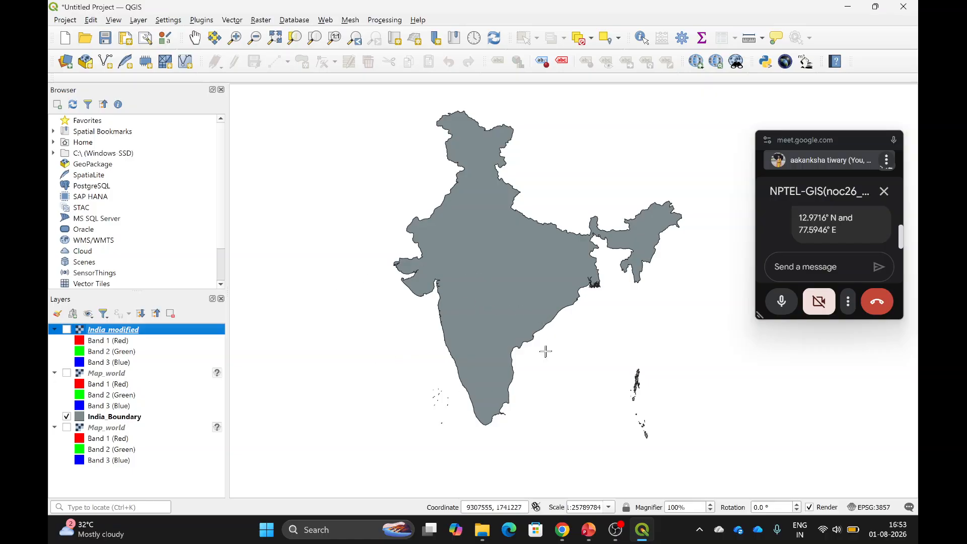
Quit QGIS without saving the project and go to slide 73, Georeferencing in QGIS.
click(916, 2)
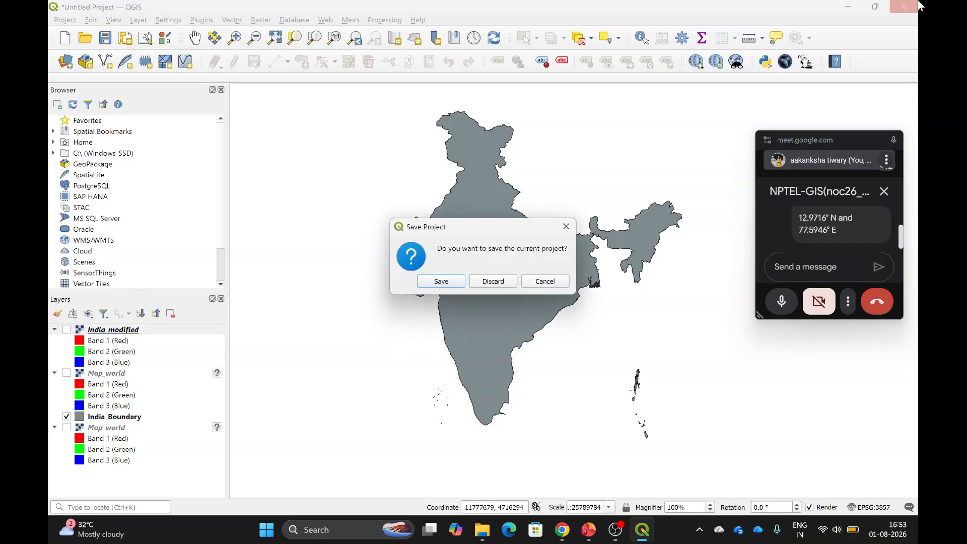
click(493, 283)
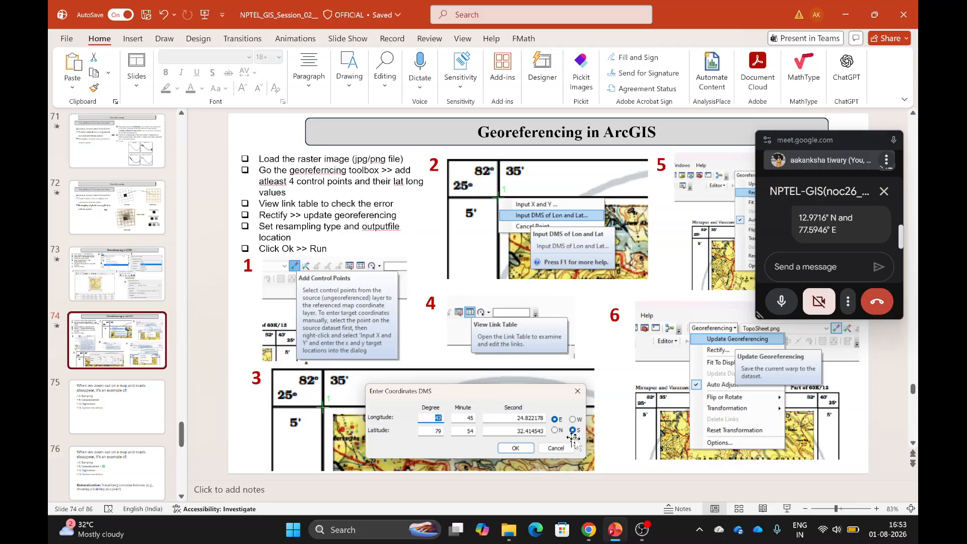
click(136, 281)
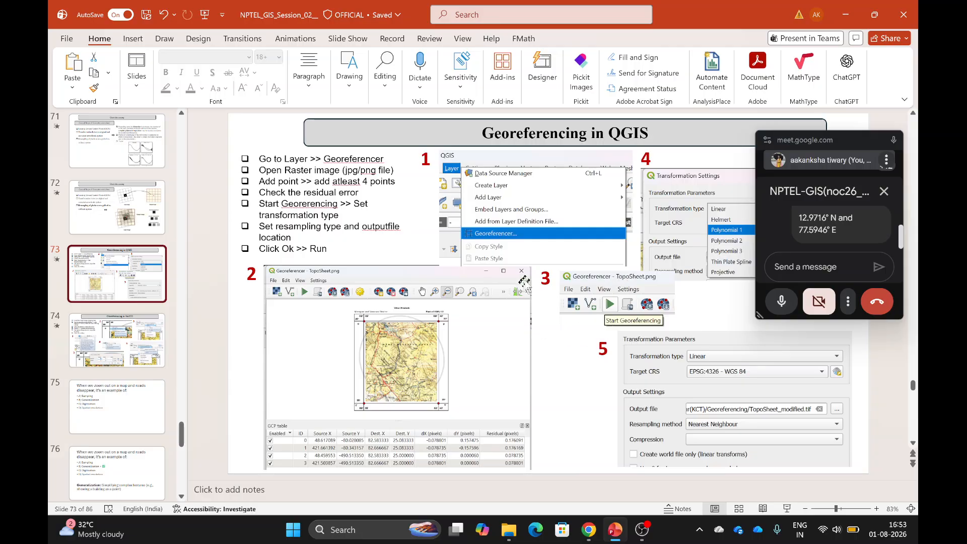